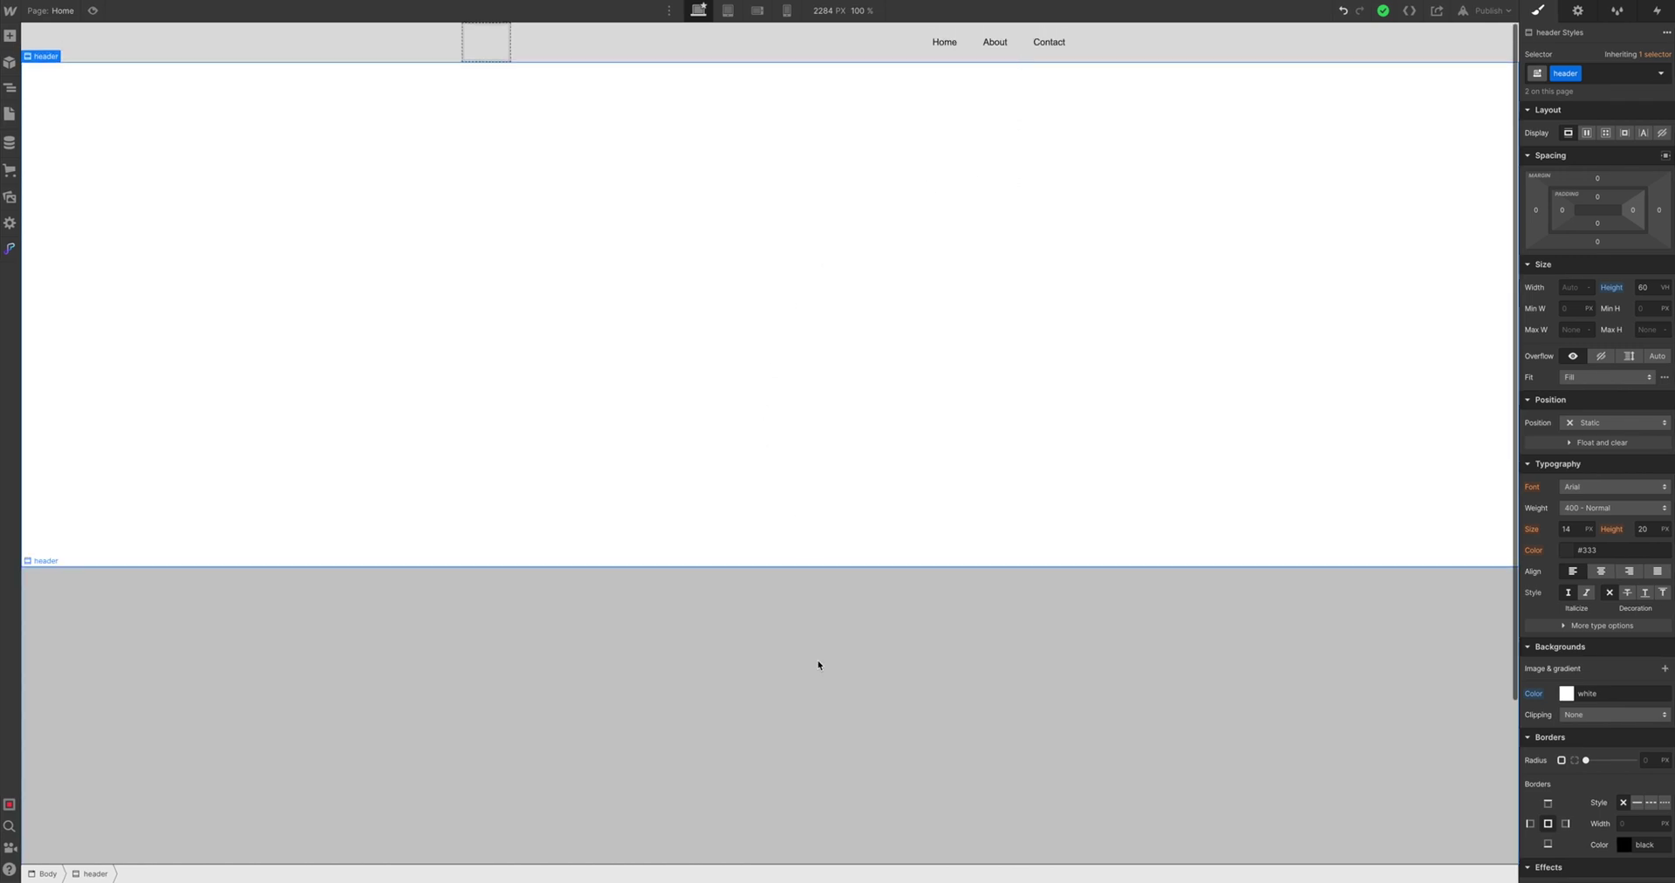
# Drag a new Section element to the very bottom of the page, below the gray area
pyautogui.scroll(-3, 818, 663)
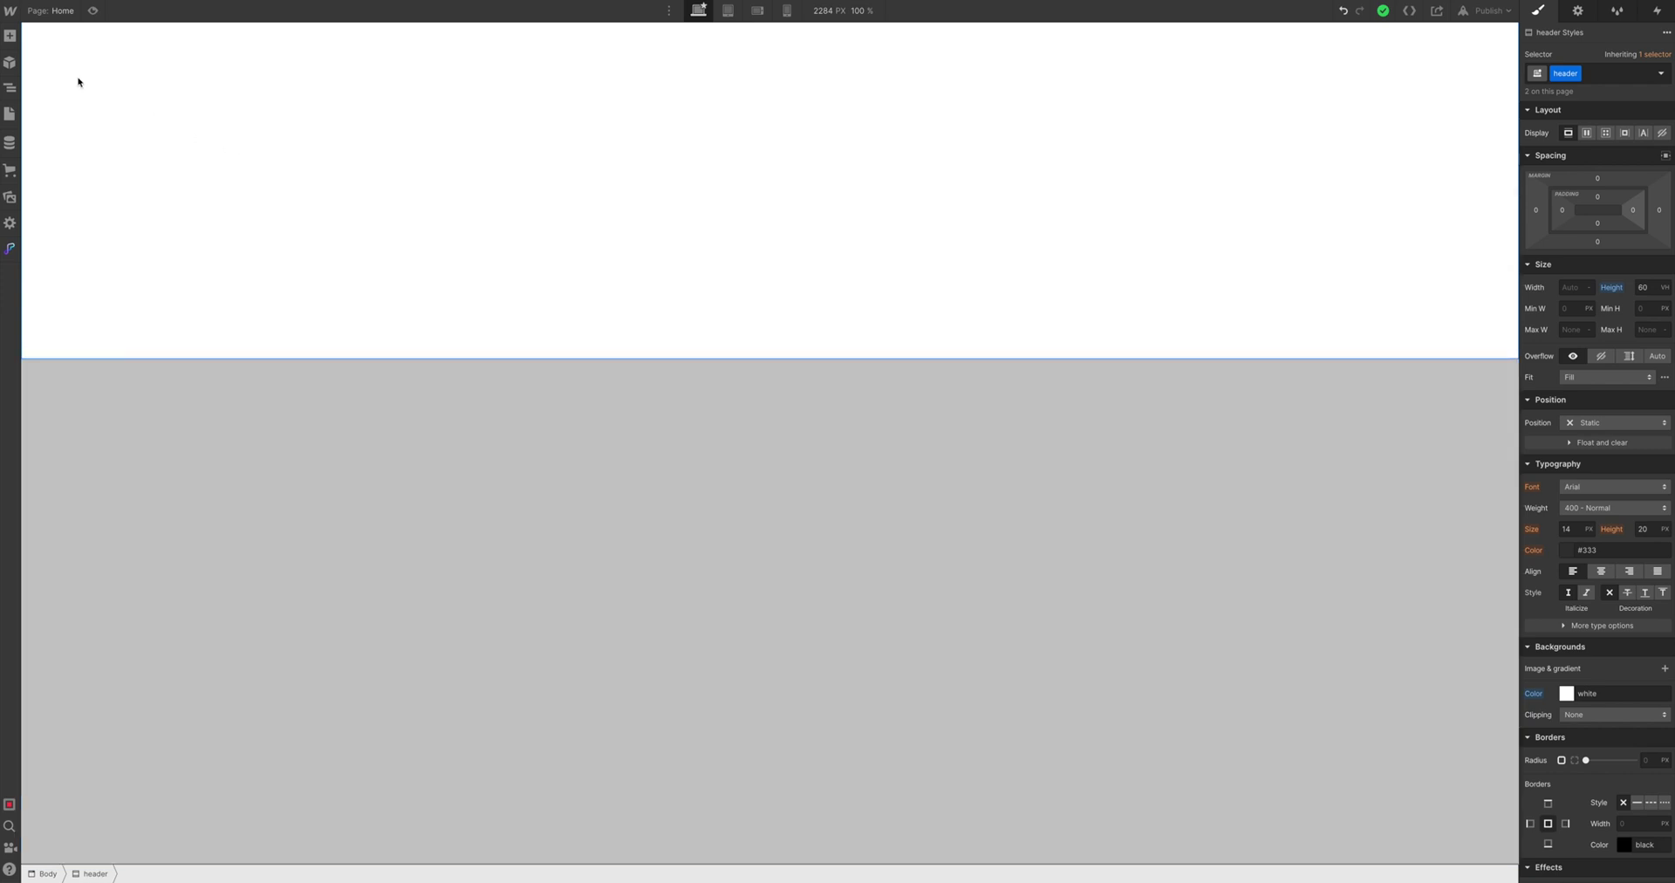
pyautogui.click(9, 38)
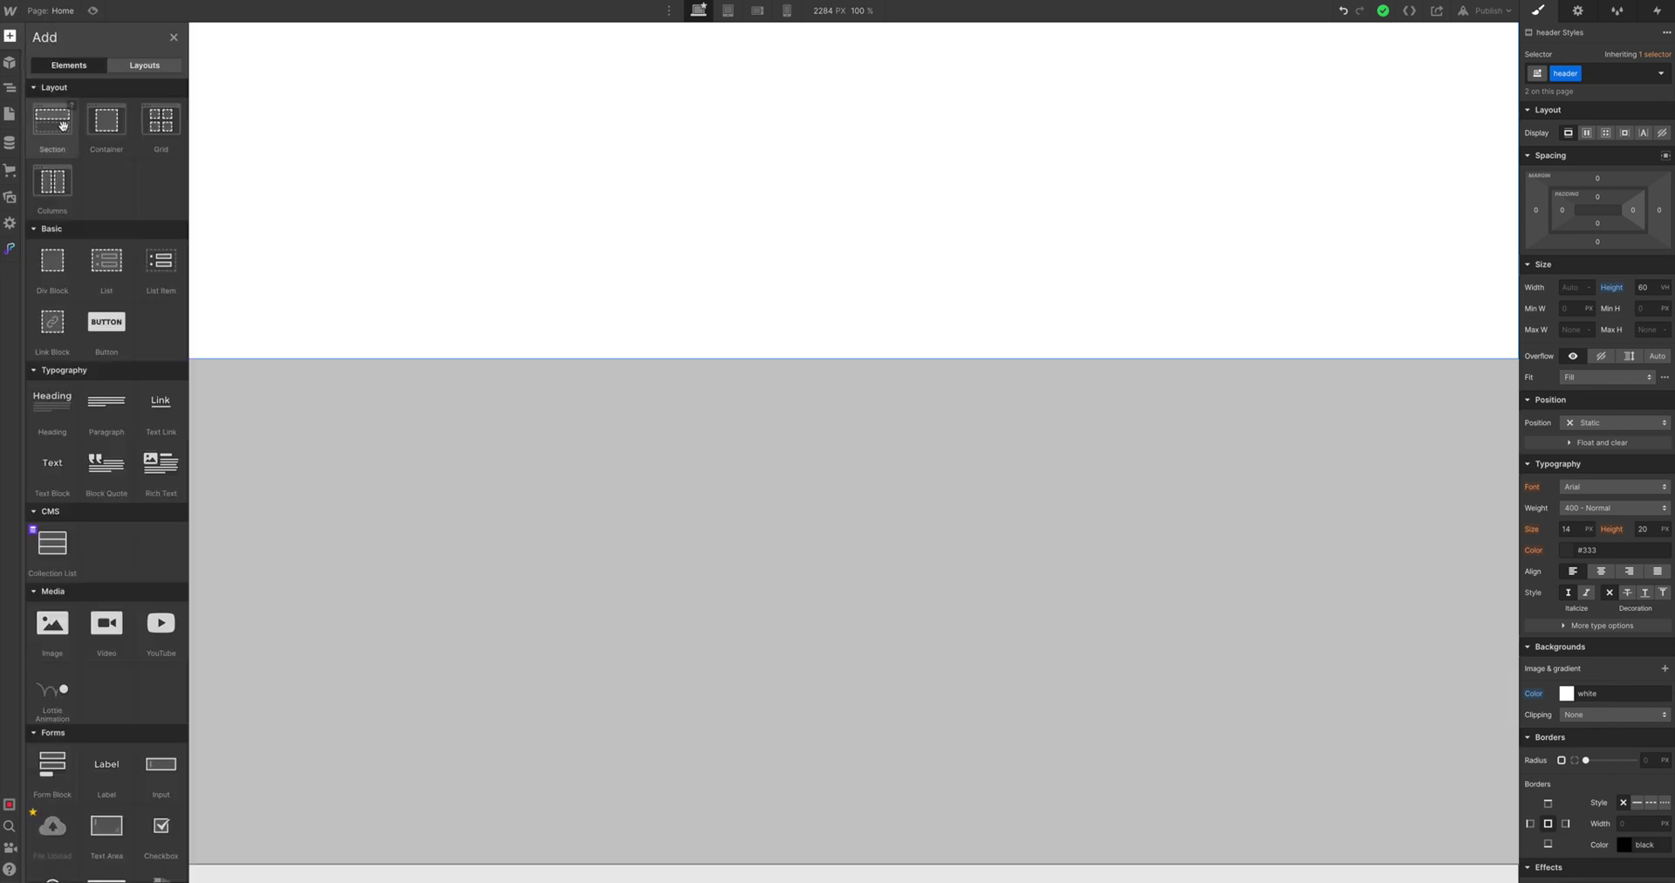
pyautogui.click(144, 66)
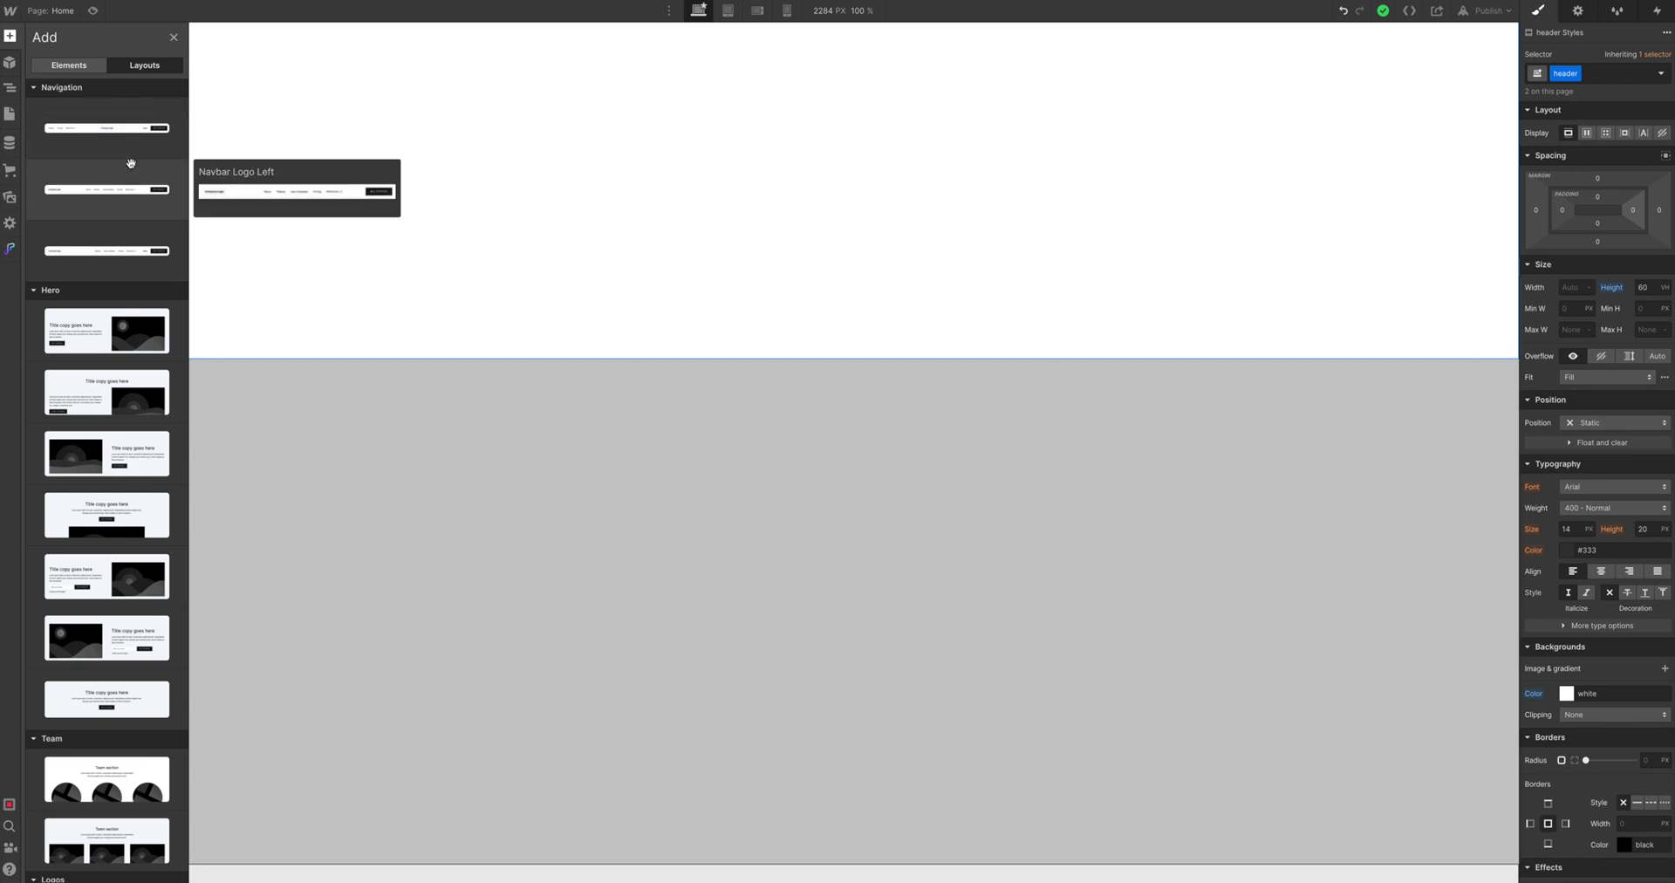
pyautogui.scroll(-3, 105, 192)
pyautogui.scroll(3, 105, 201)
pyautogui.click(87, 65)
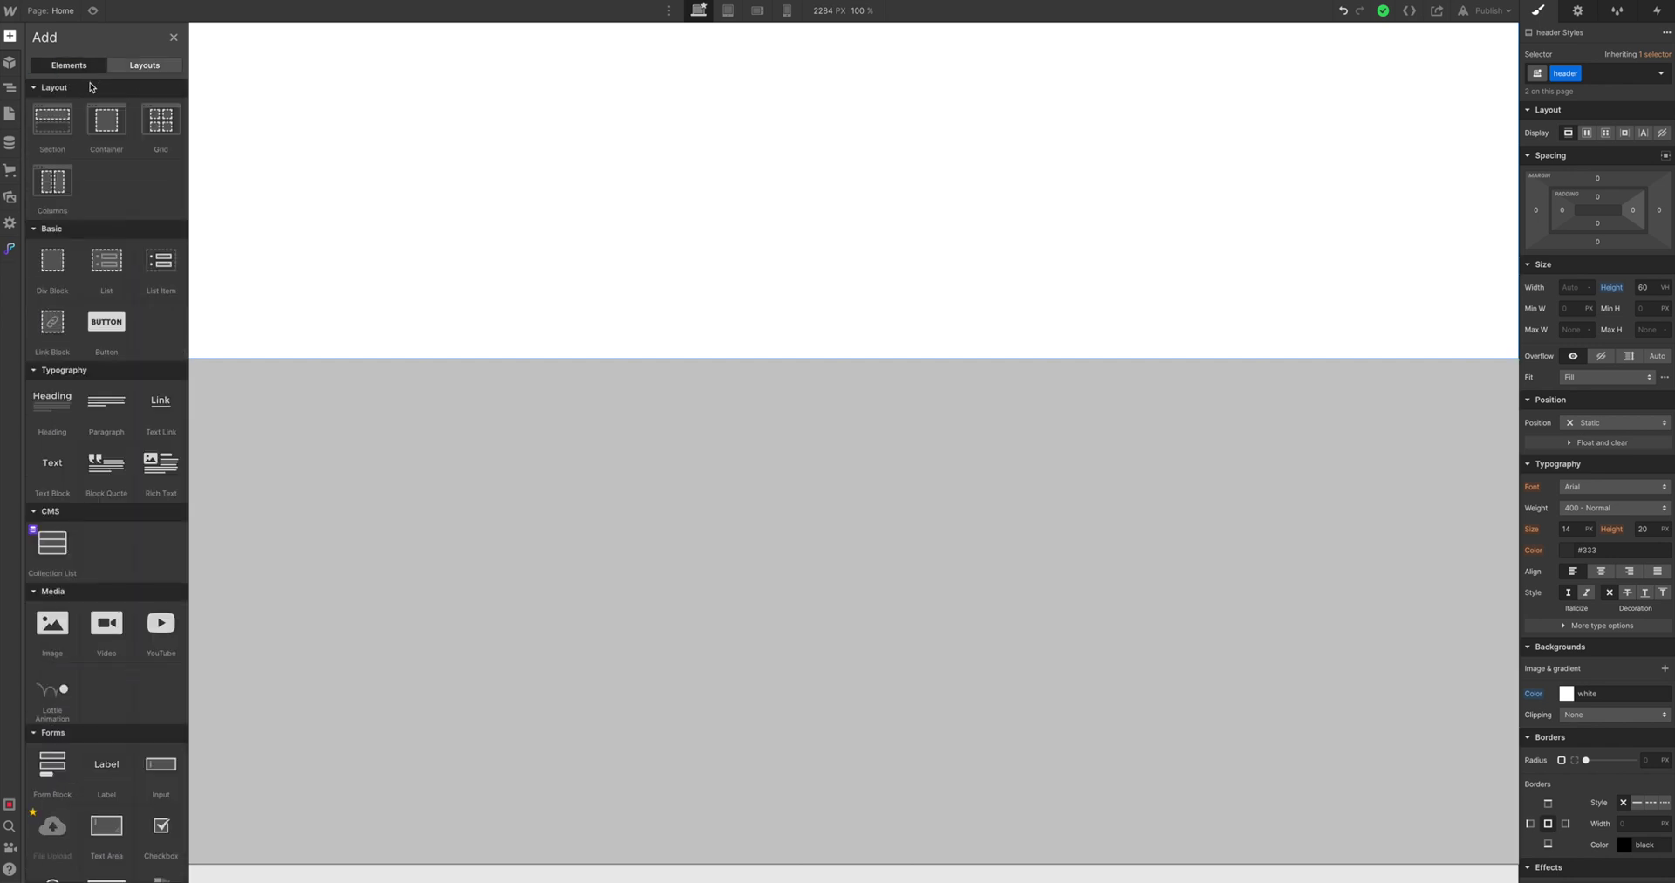
pyautogui.moveTo(55, 127); pyautogui.dragTo(314, 860)
pyautogui.scroll(-1, 292, 475)
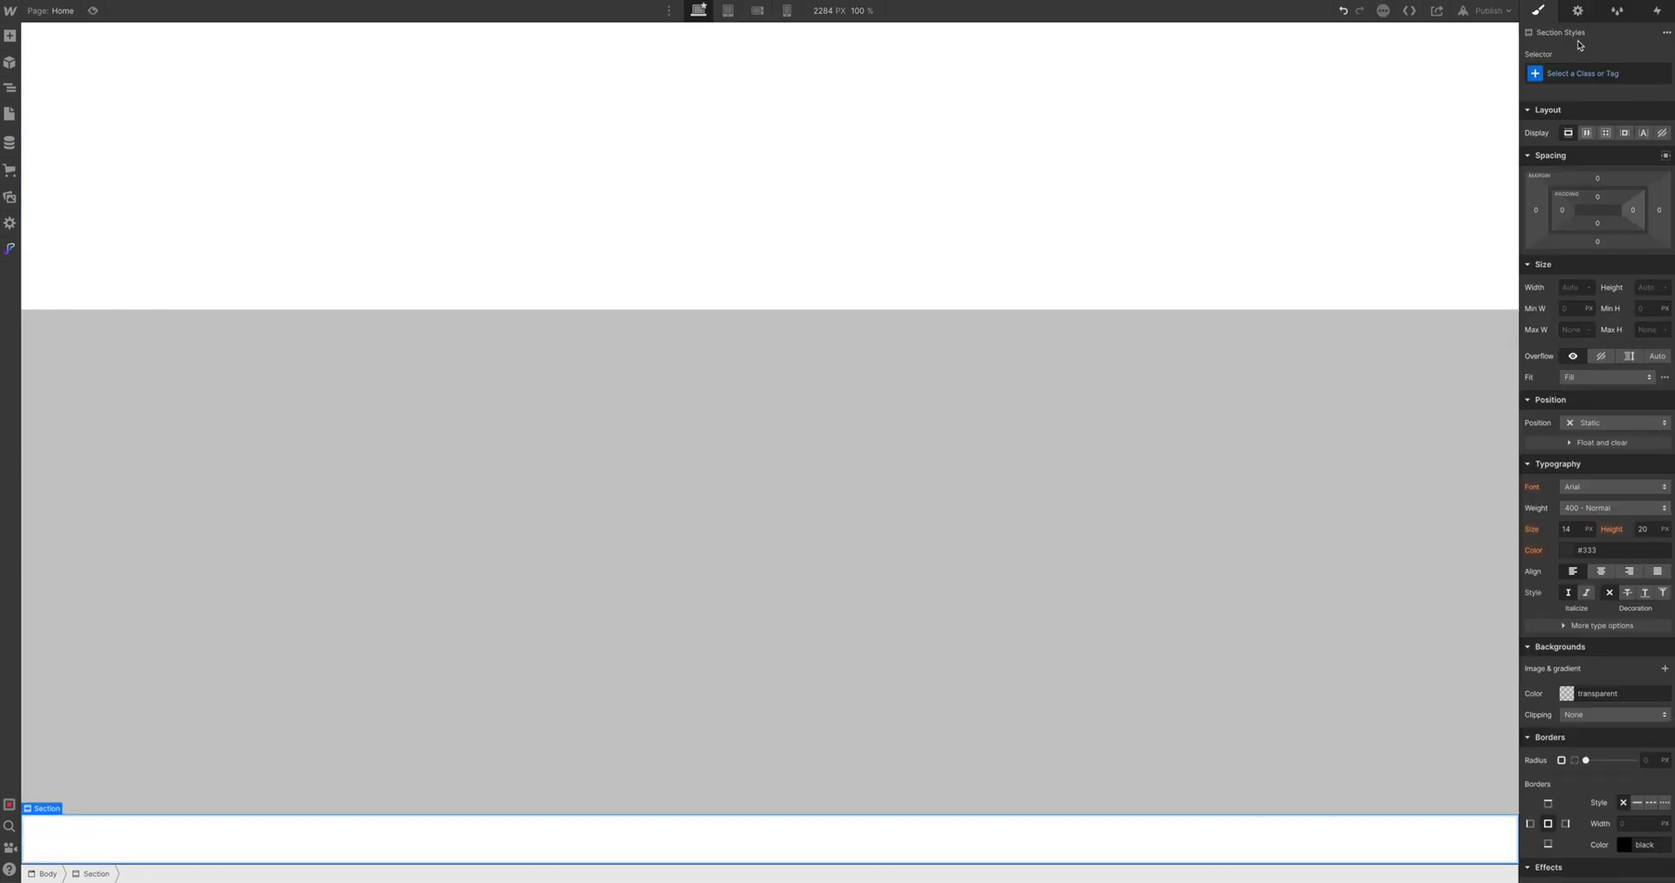
# Change the new section's HTML tag from Div to Footer
pyautogui.click(1567, 11)
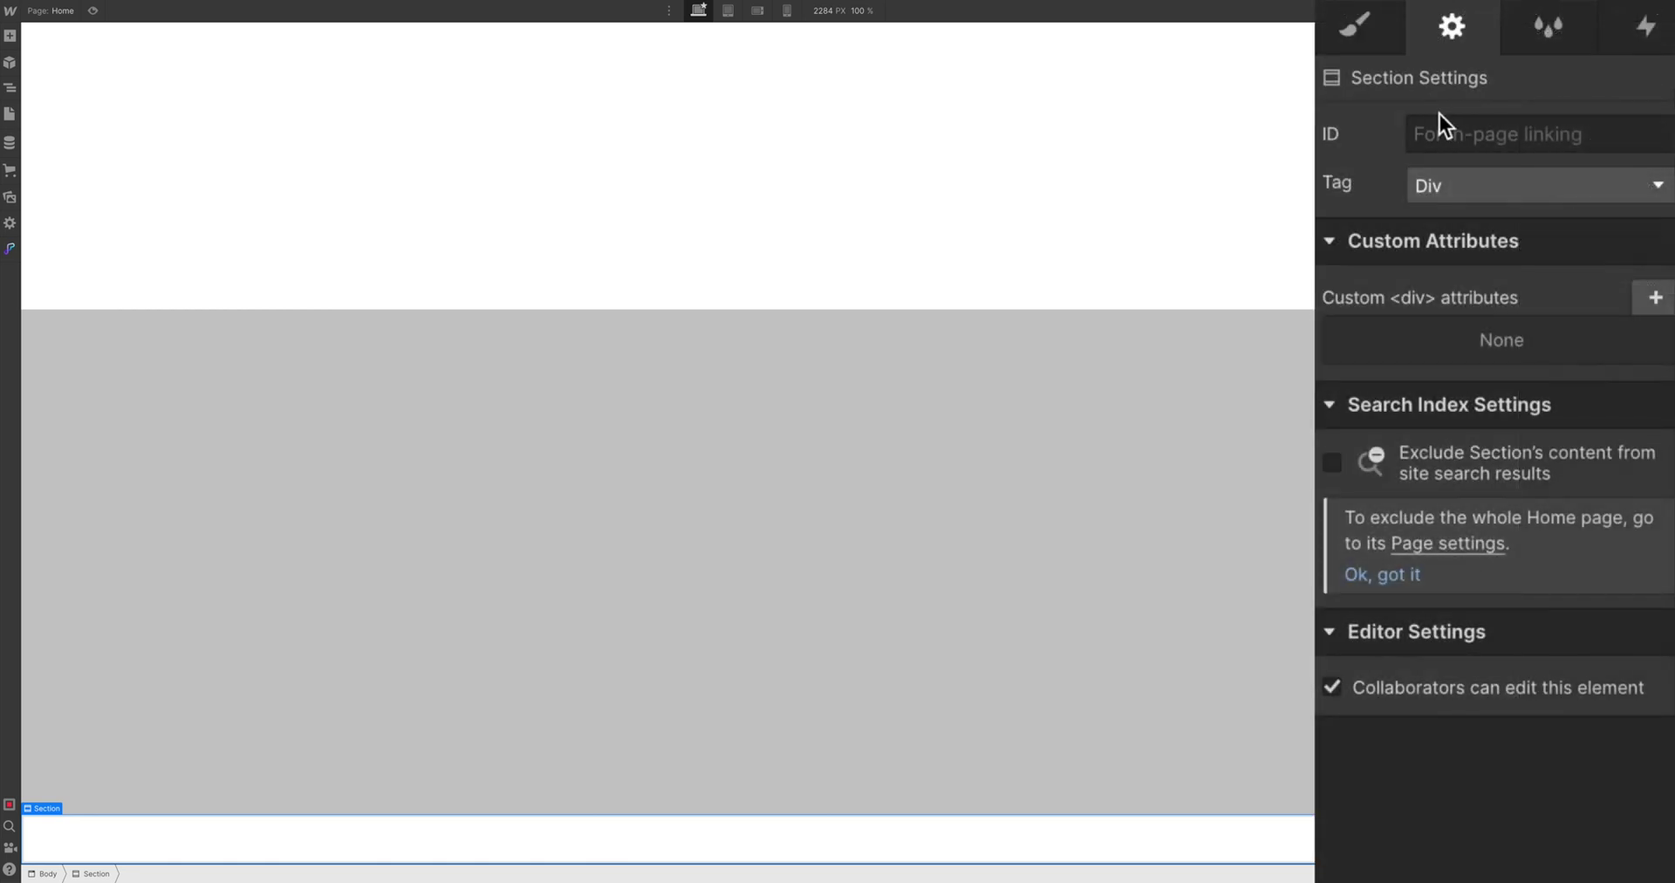
pyautogui.click(1494, 175)
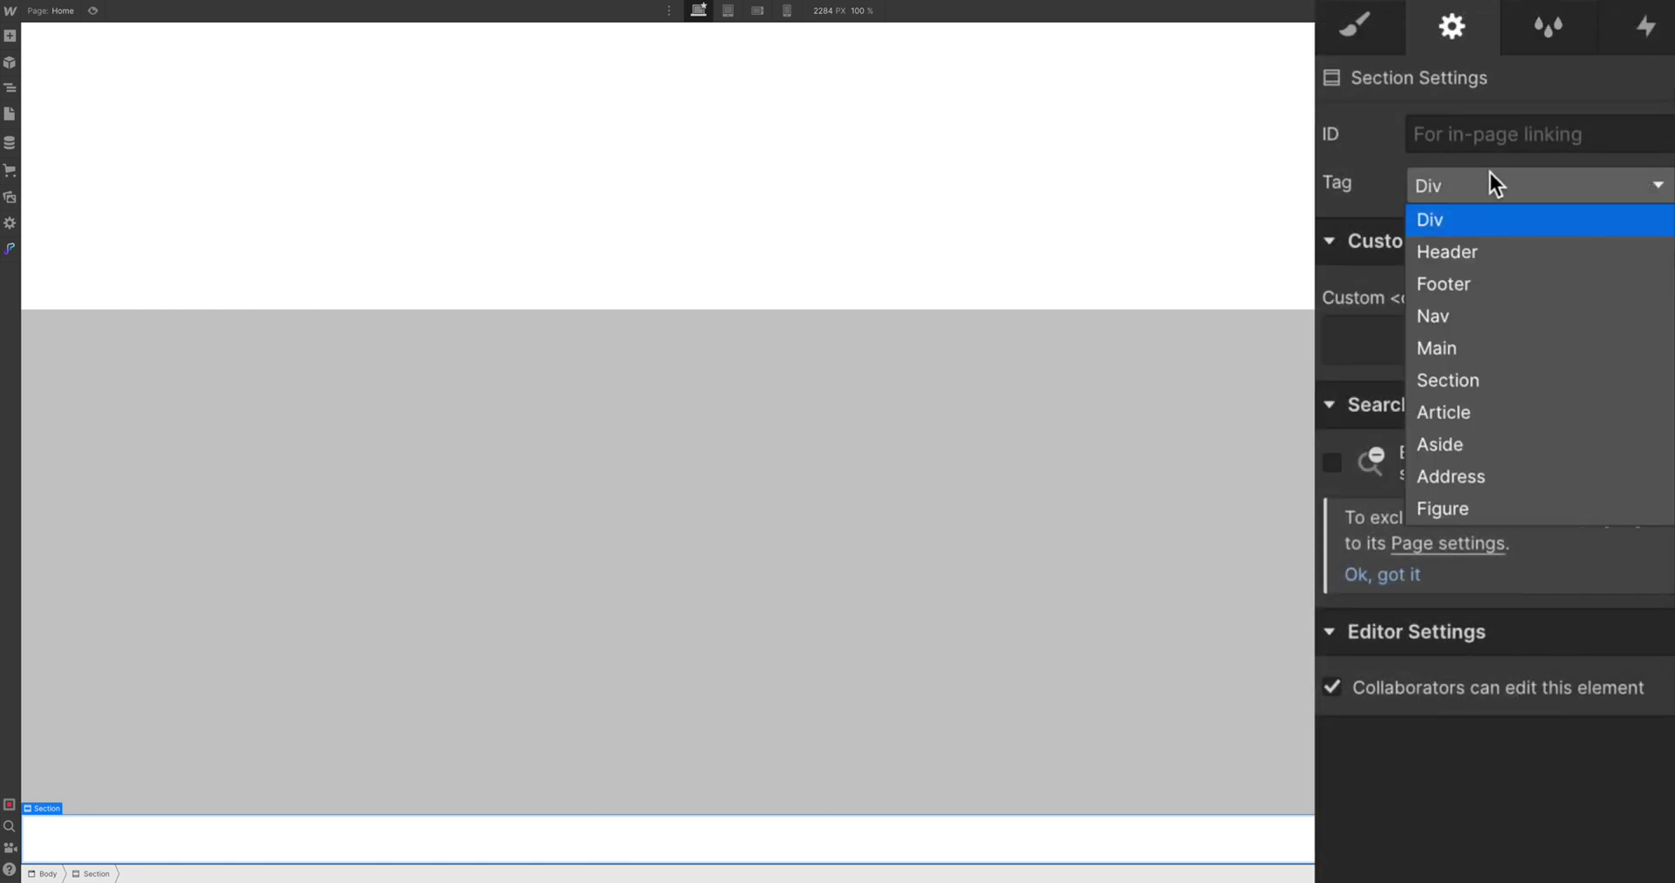
pyautogui.click(1495, 281)
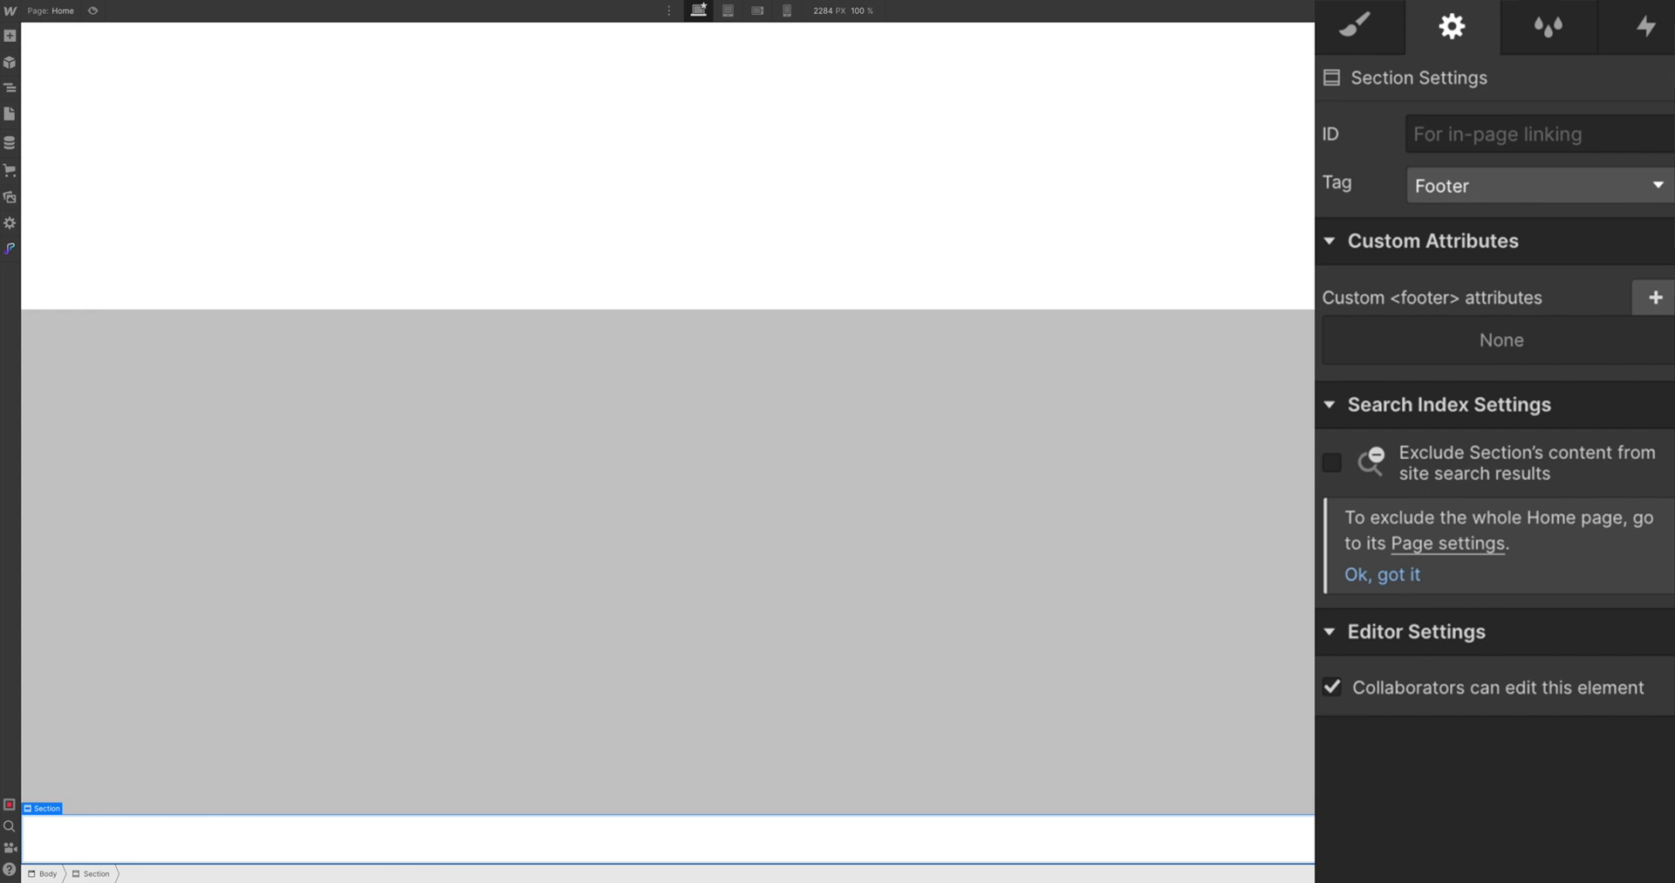
# Create a new 'footer' class on the bottom section
pyautogui.click(1381, 39)
pyautogui.click(1439, 183)
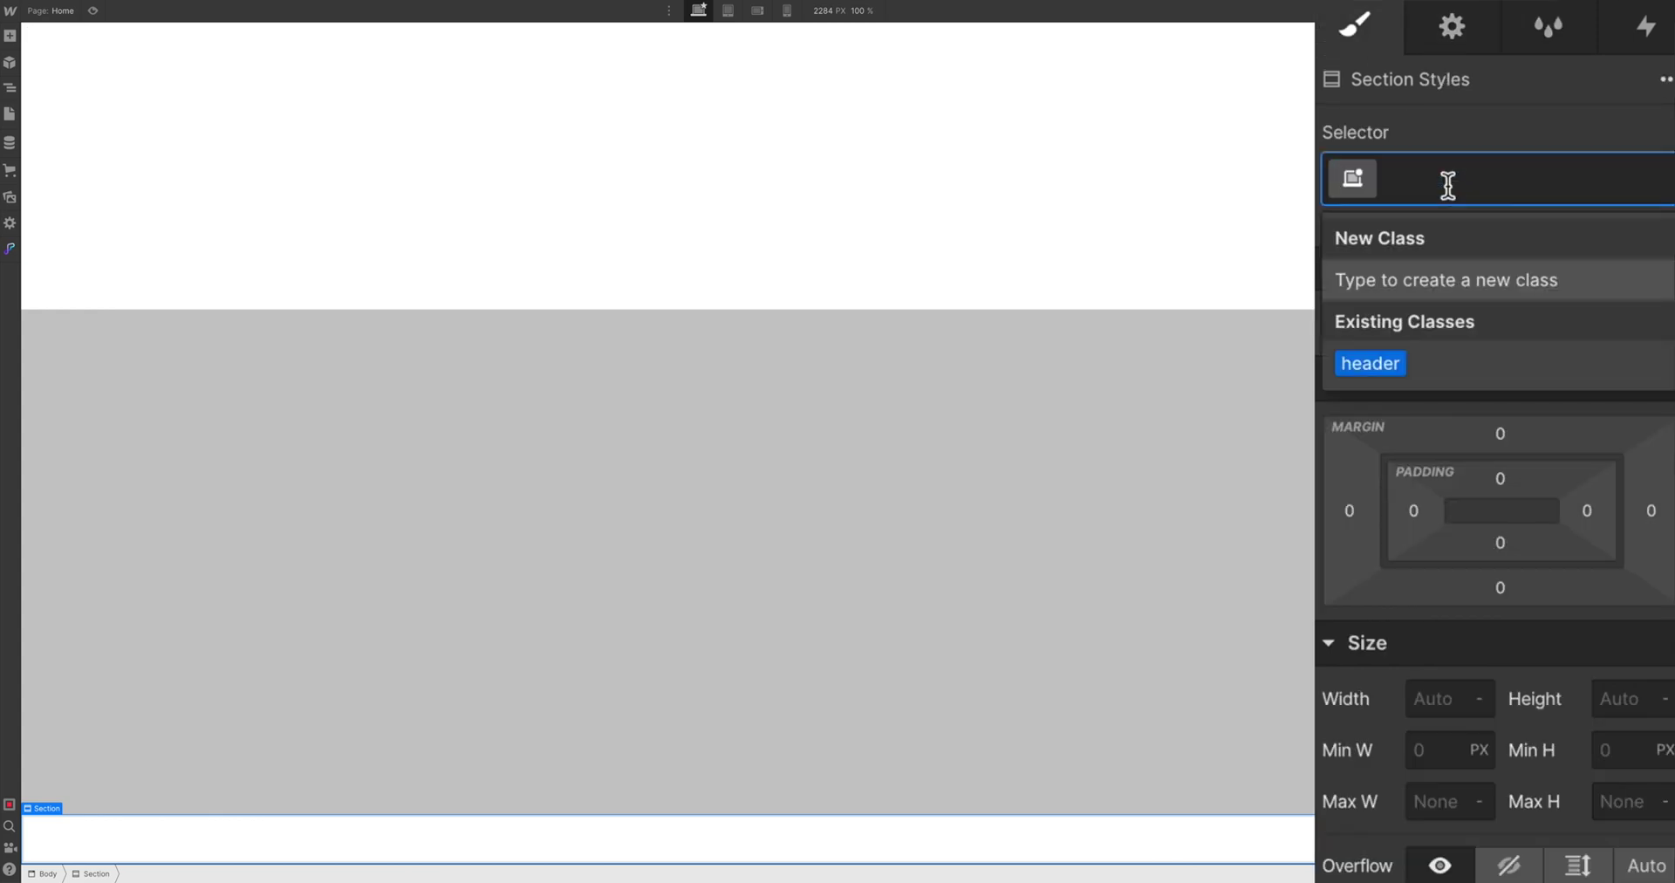
pyautogui.write('footer')
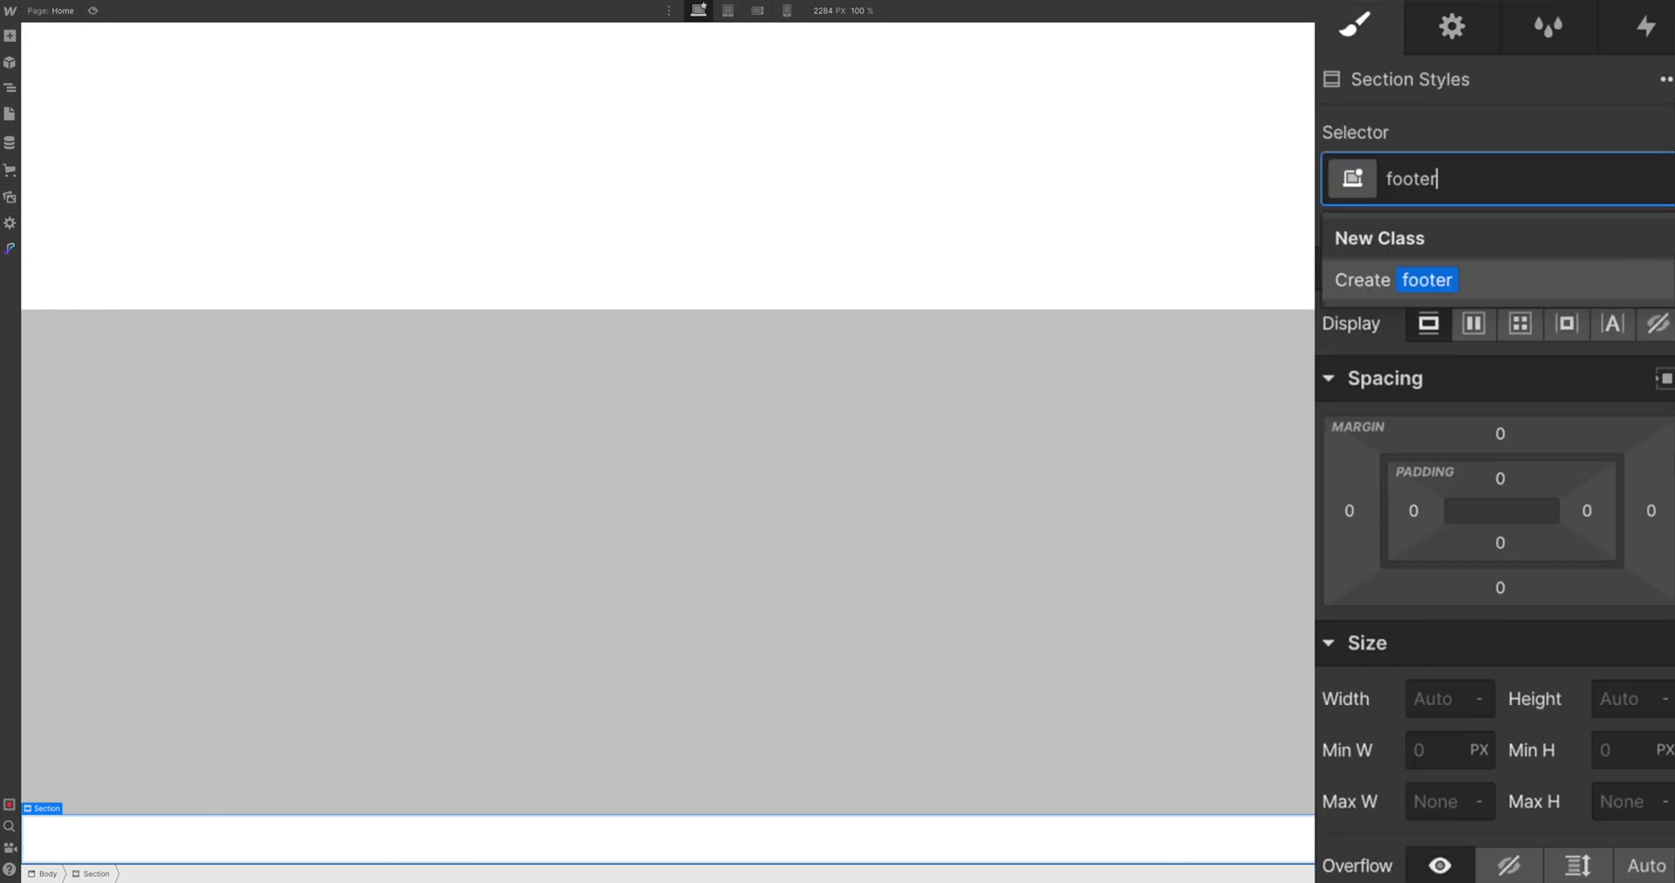
pyautogui.press('Return')
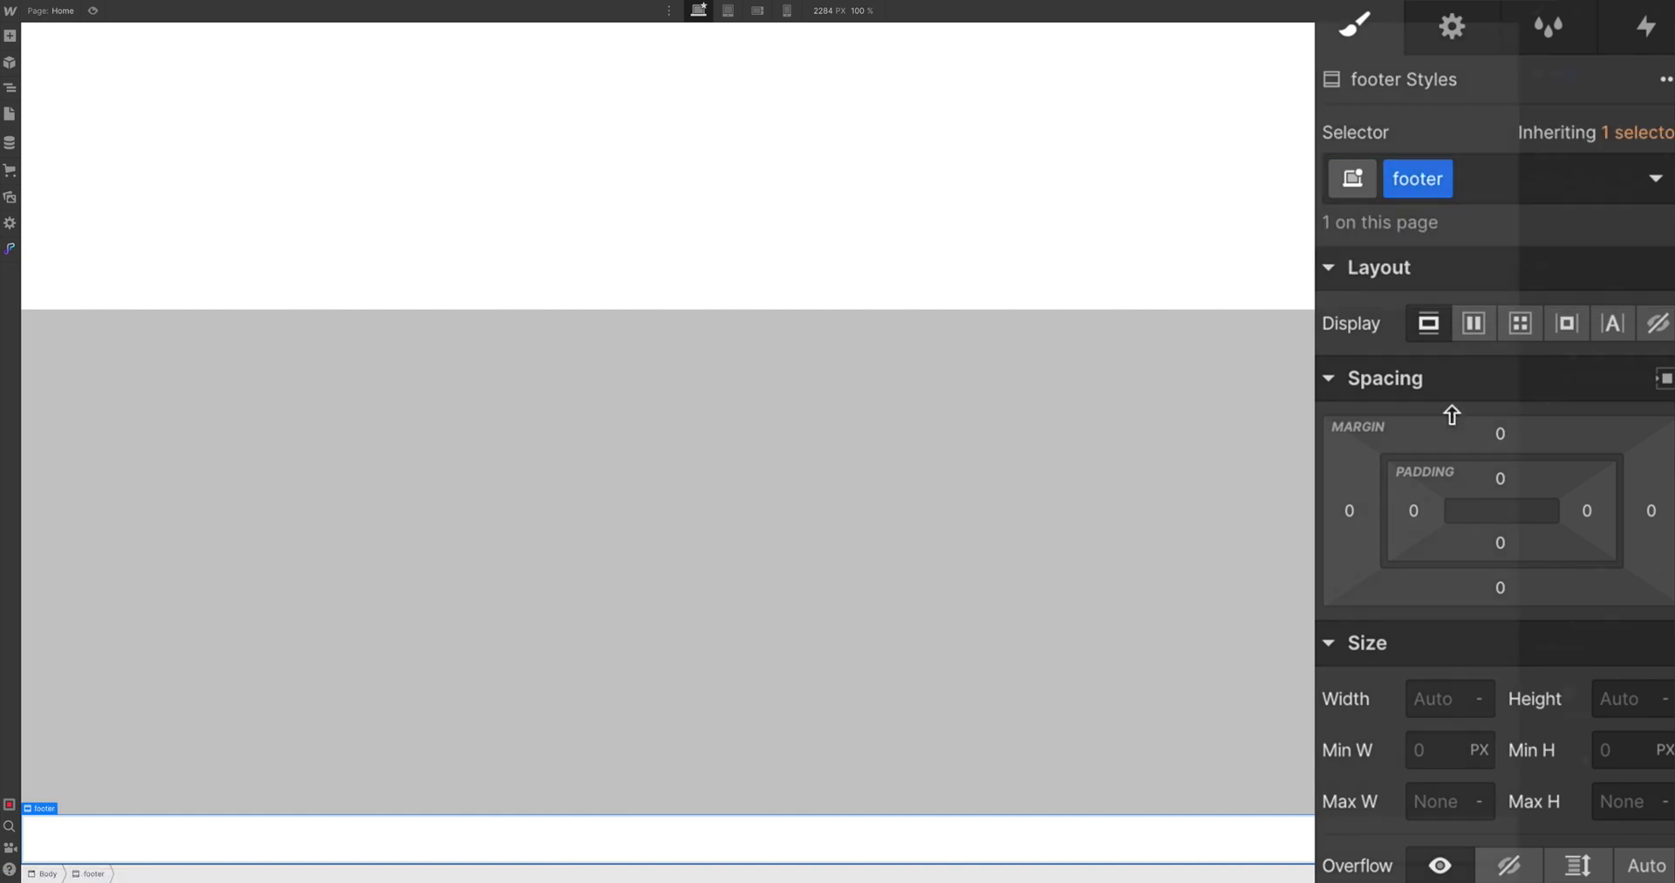
# Set the footer's top and bottom padding to 60 px
pyautogui.click(1598, 195)
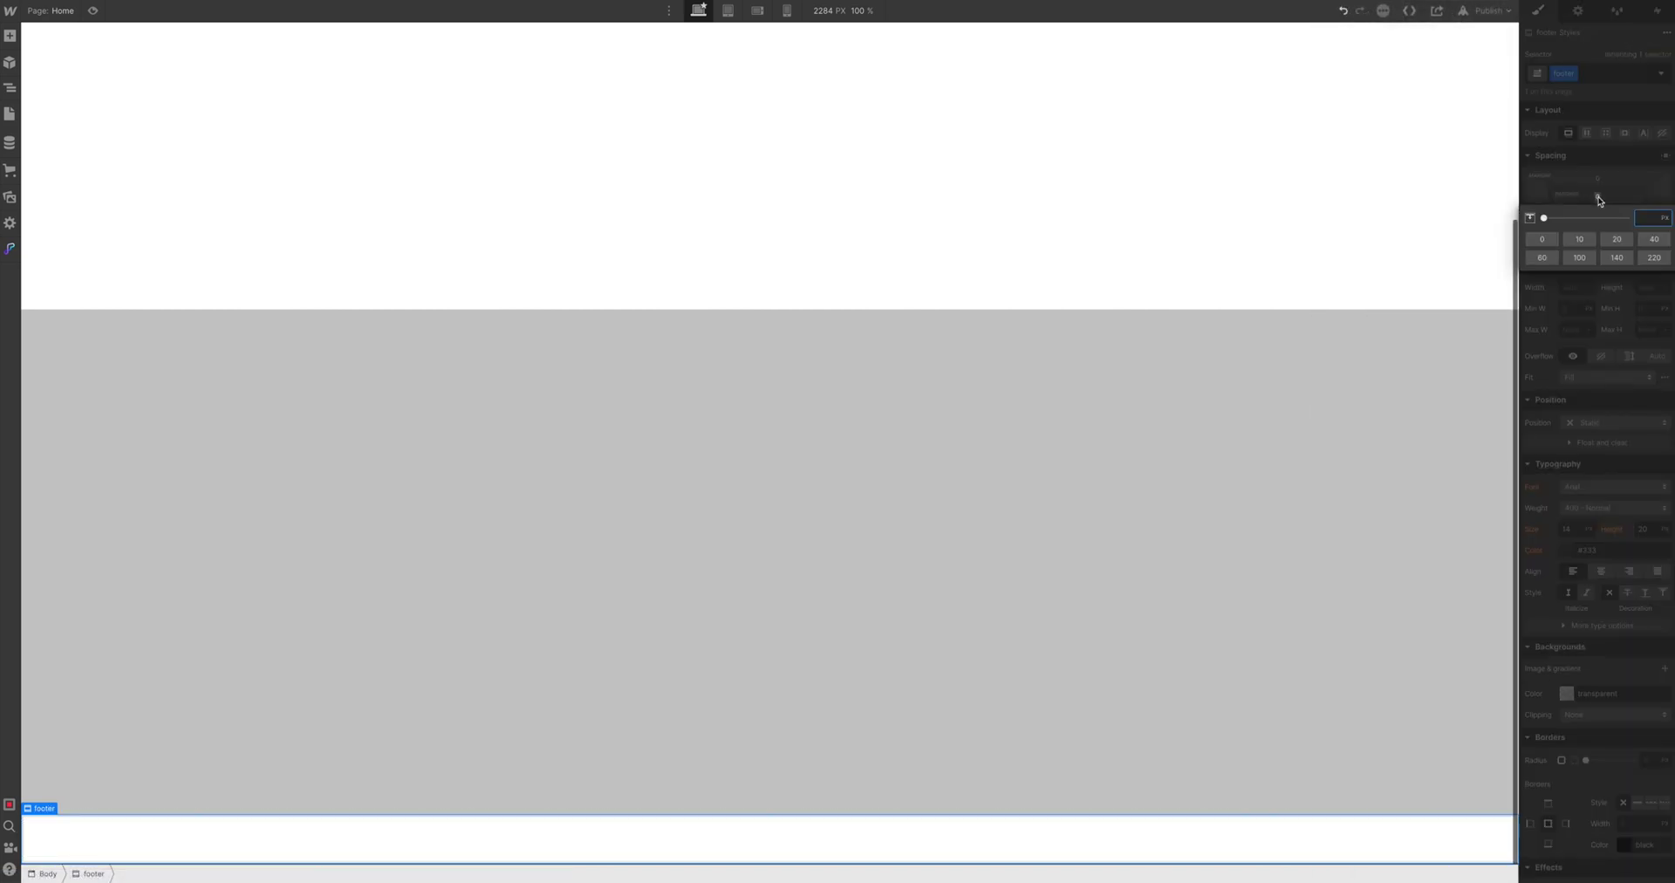
pyautogui.write('60')
pyautogui.press('Return')
pyautogui.click(1597, 223)
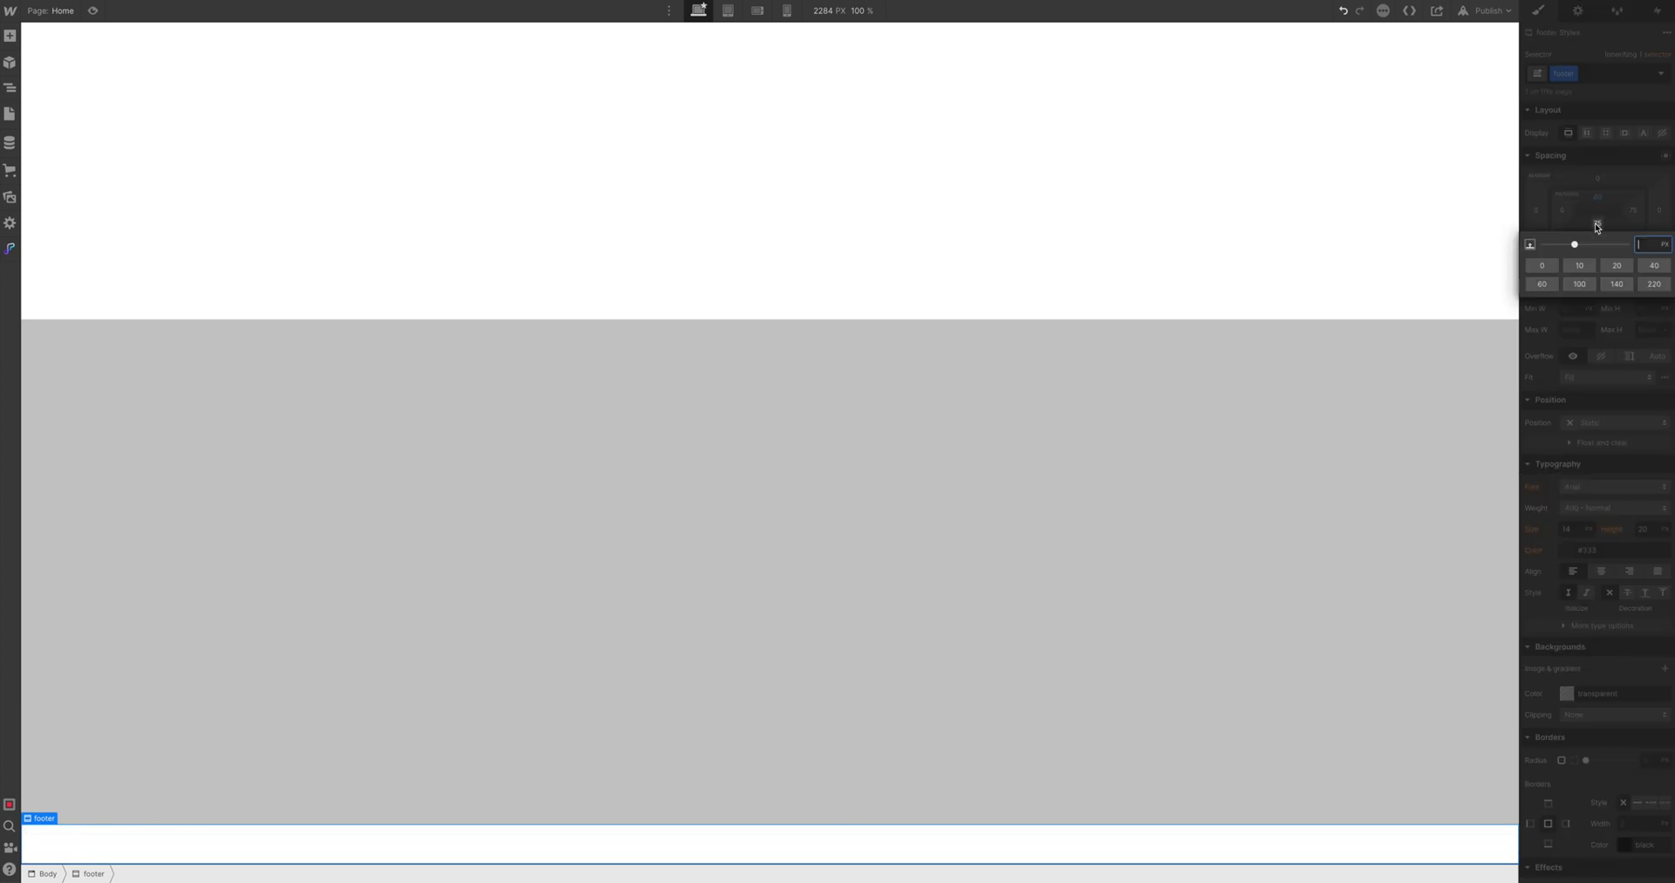
pyautogui.write('60')
pyautogui.press('Return')
# Set the footer background colour to #222
pyautogui.scroll(-3, 1588, 294)
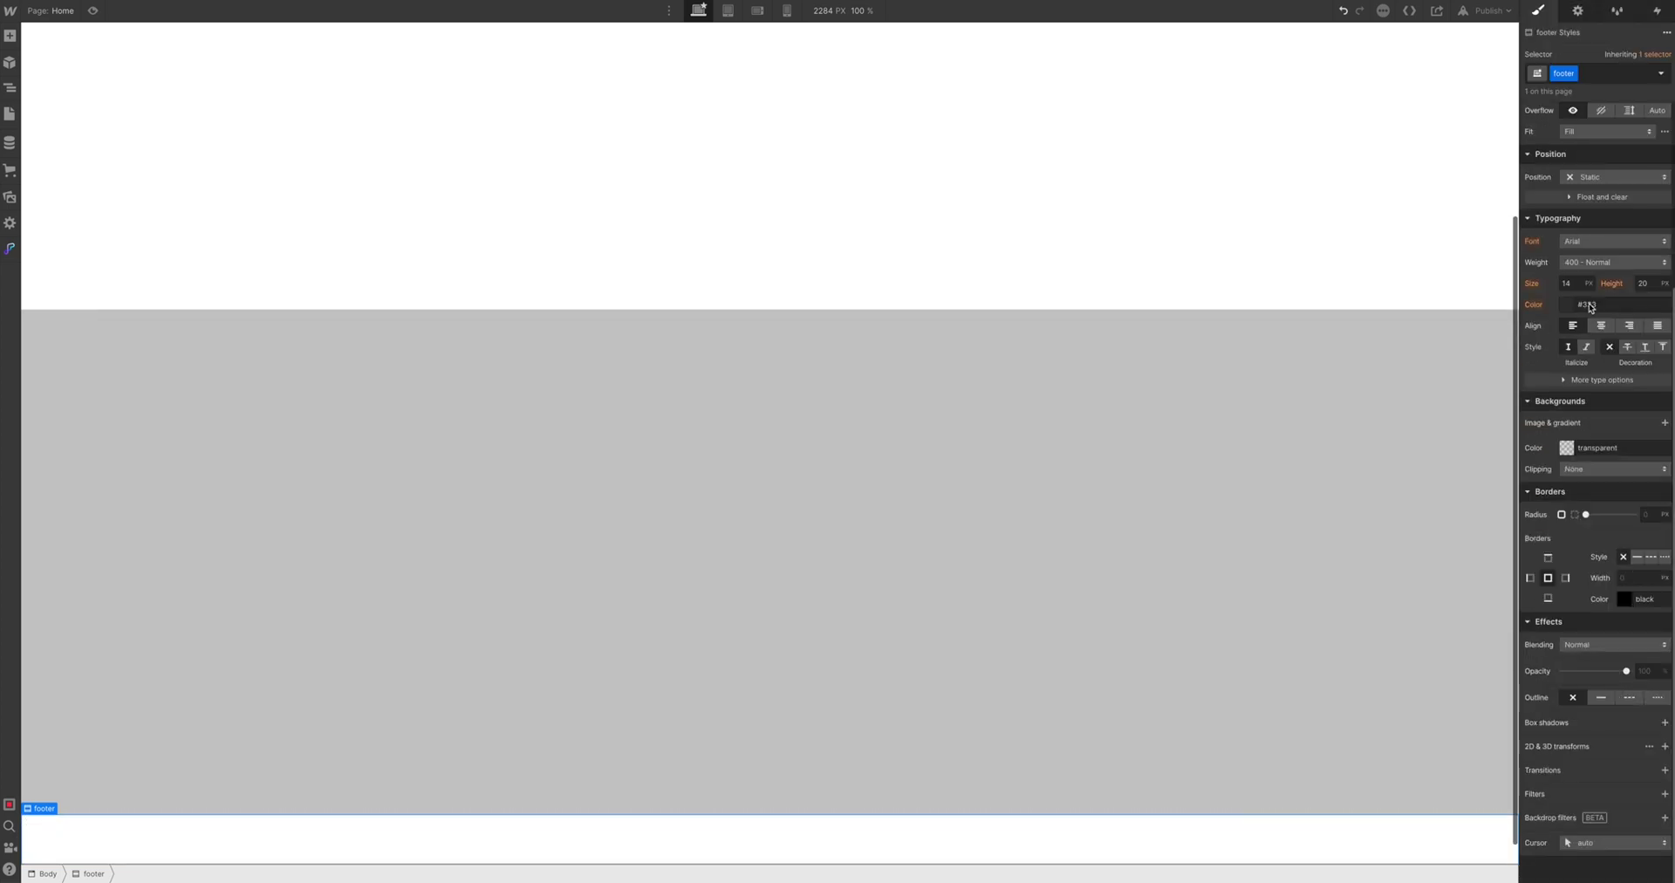
pyautogui.click(1595, 448)
pyautogui.scroll(3, 1322, 418)
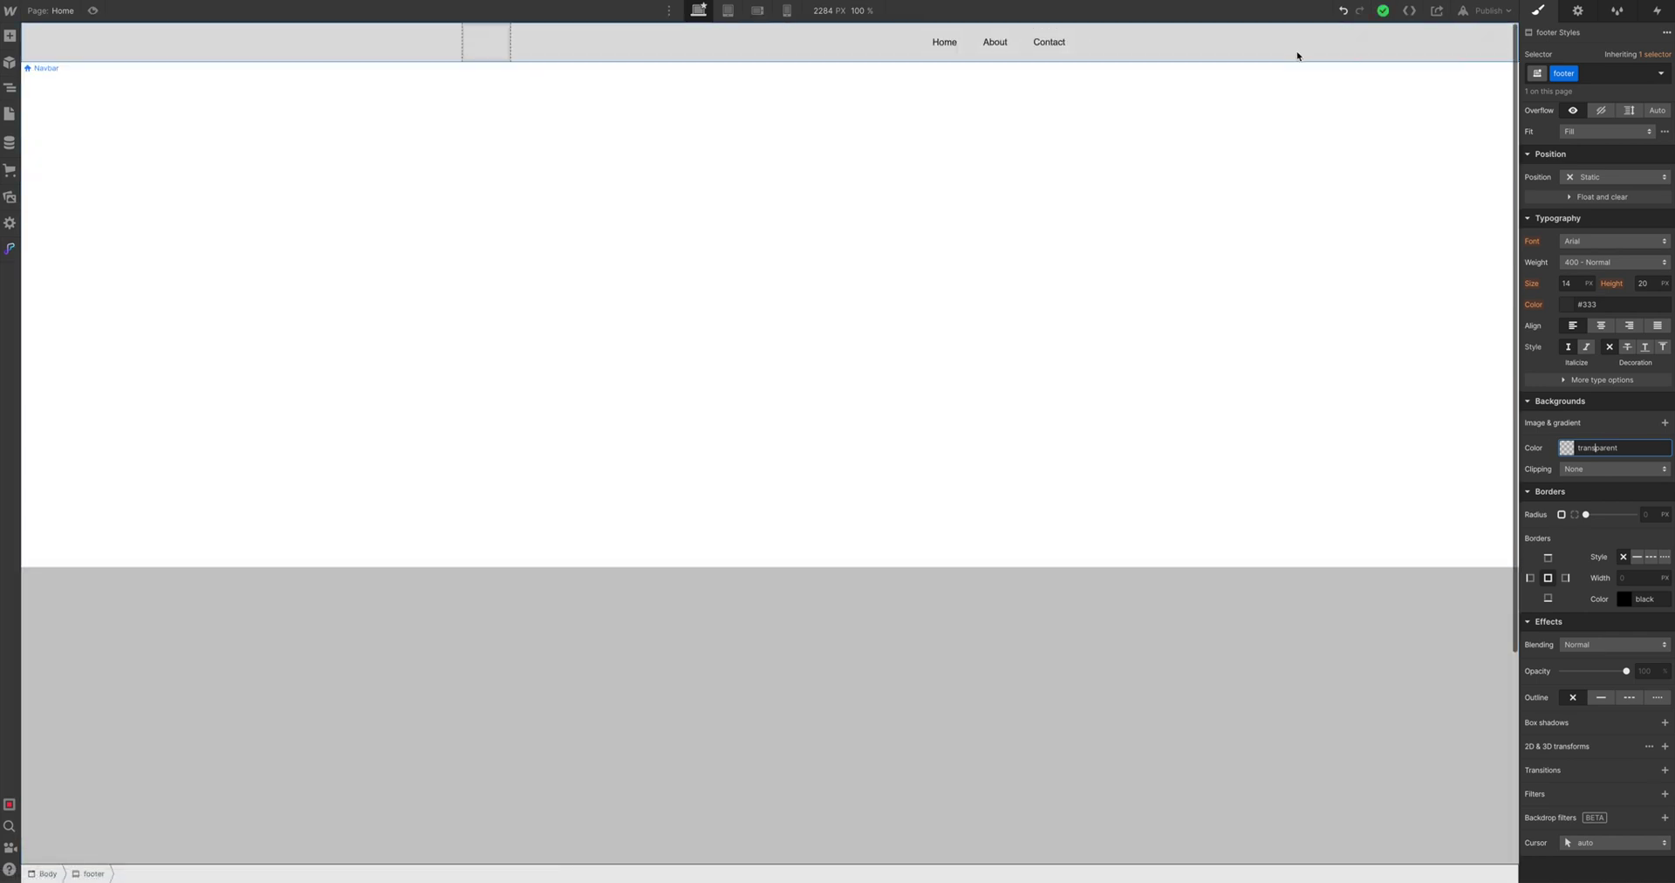
pyautogui.scroll(-3, 1361, 288)
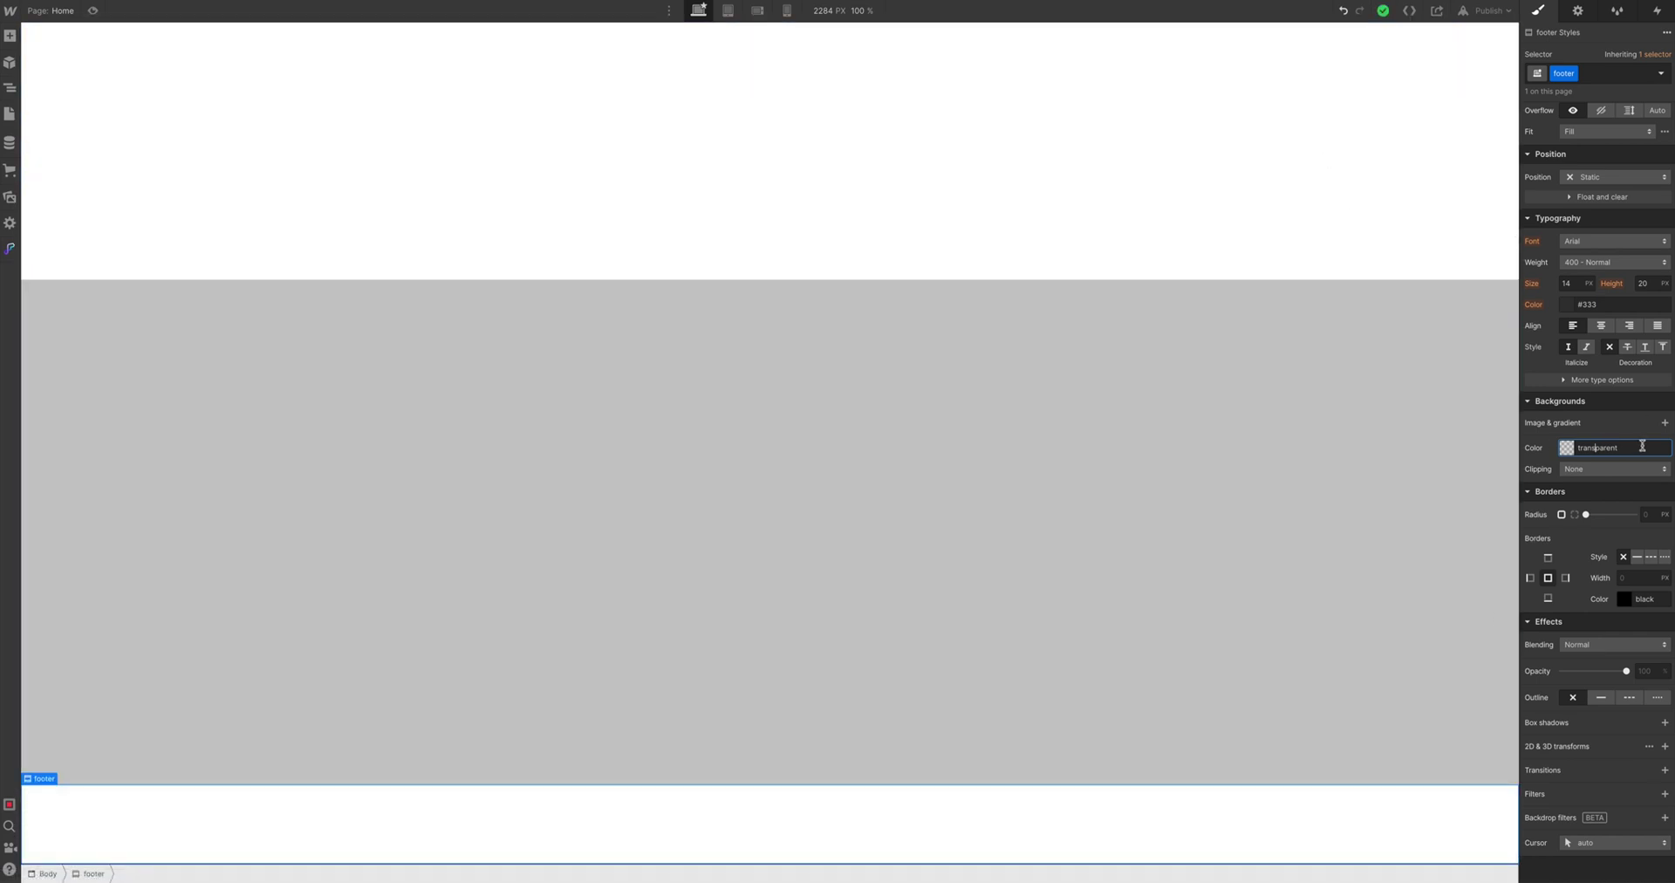
pyautogui.write('22')
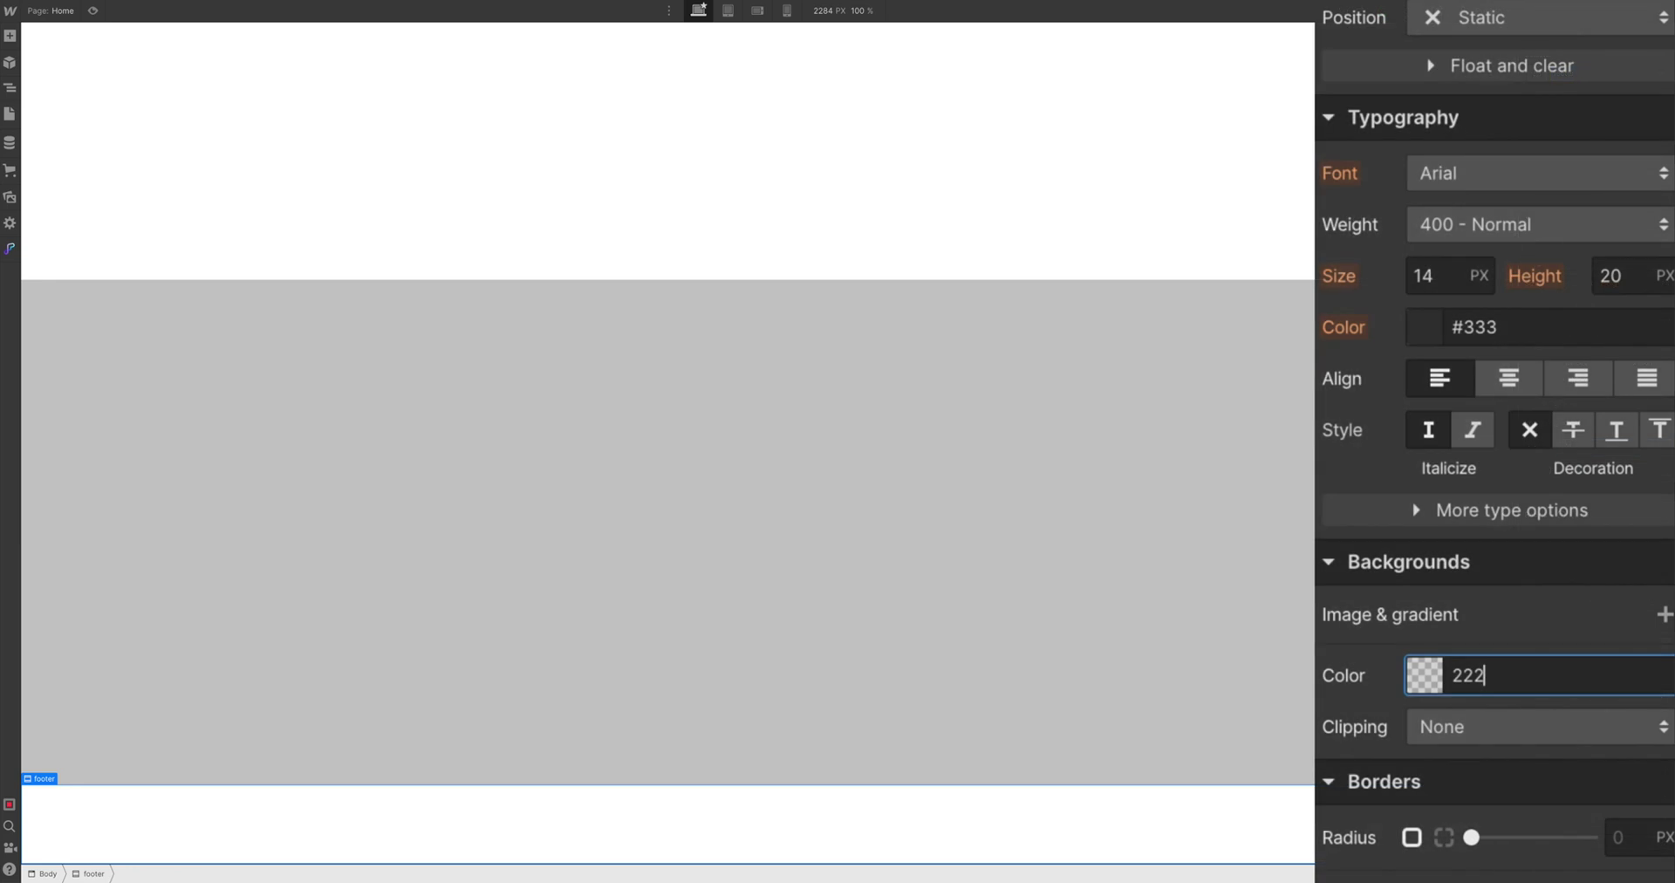
pyautogui.write('2')
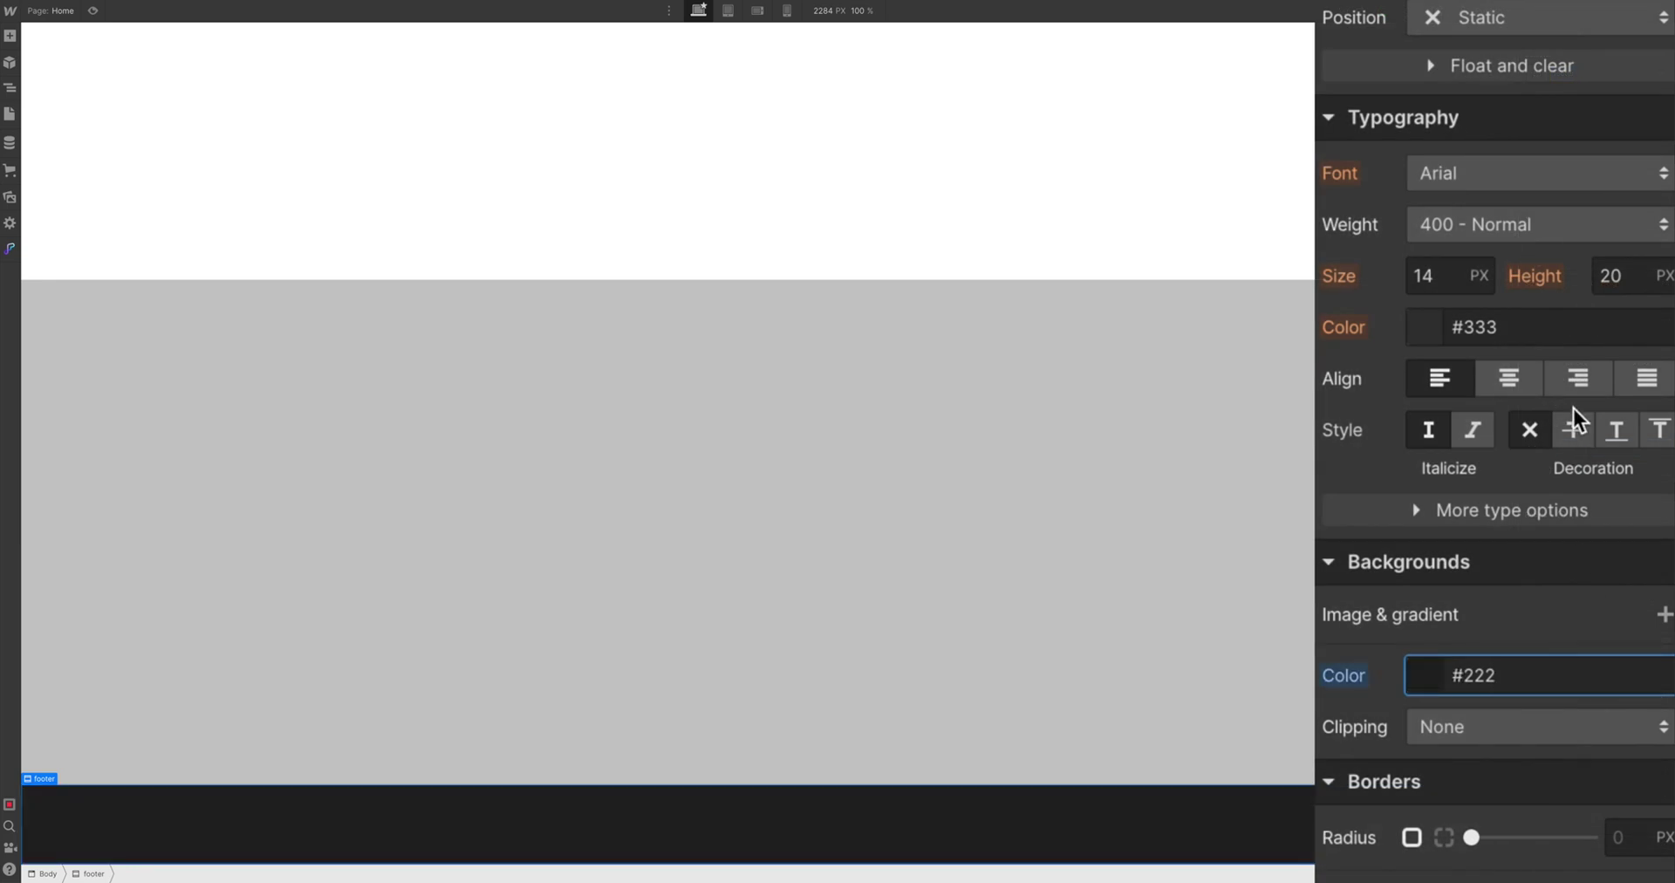
# Change the footer text colour from #333 to white
pyautogui.click(1541, 326)
pyautogui.hotkey('ctrl', 'a')
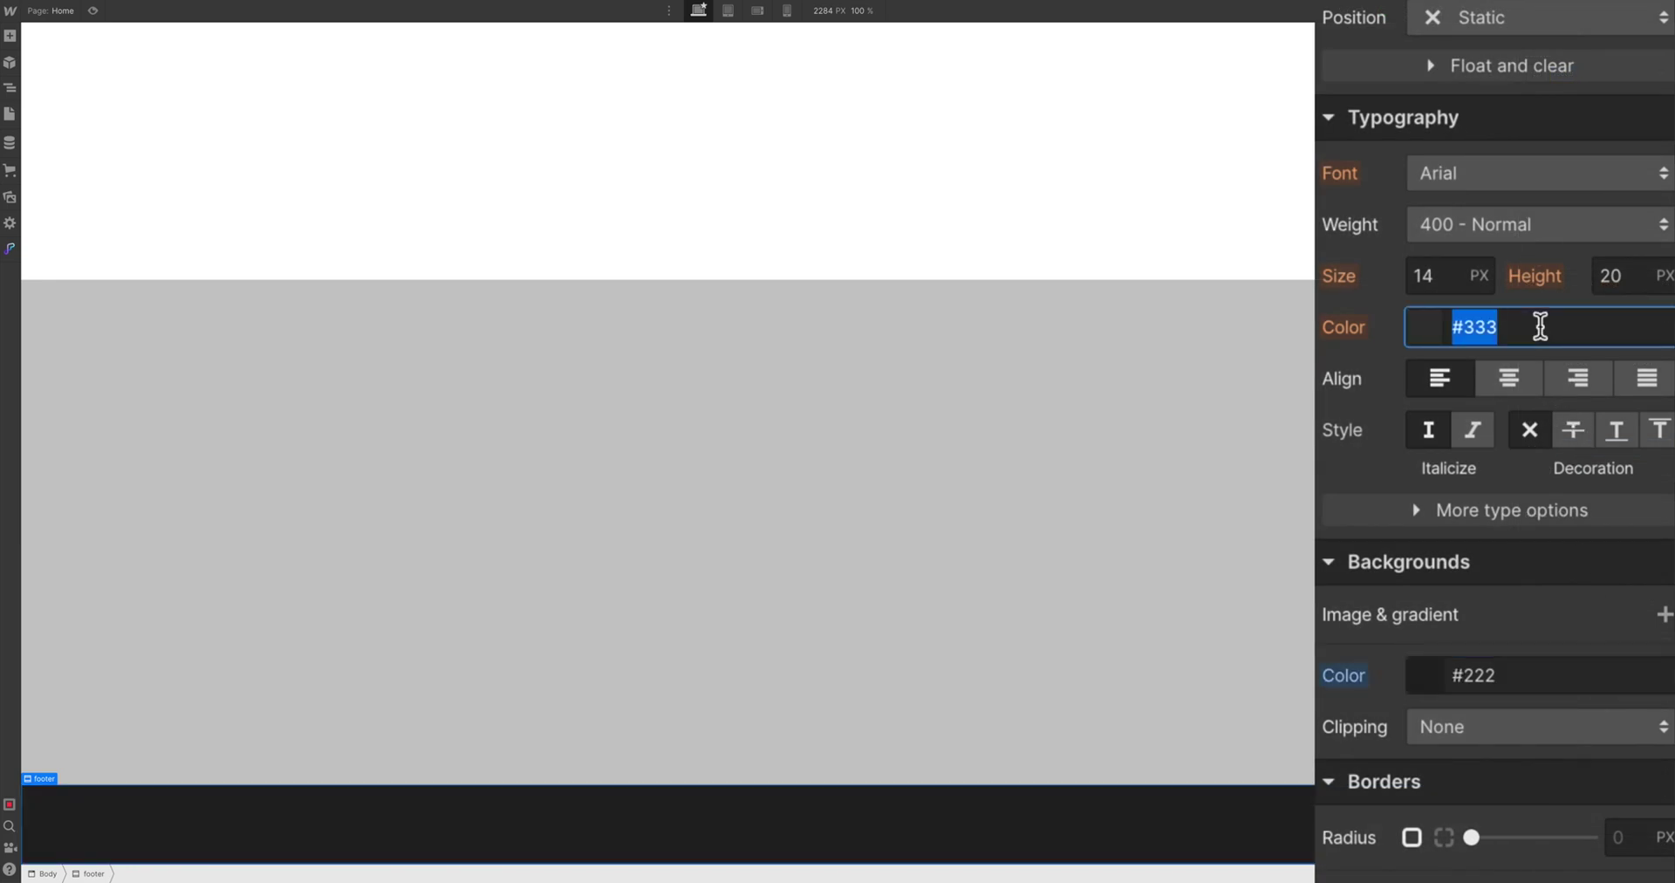
pyautogui.write('white')
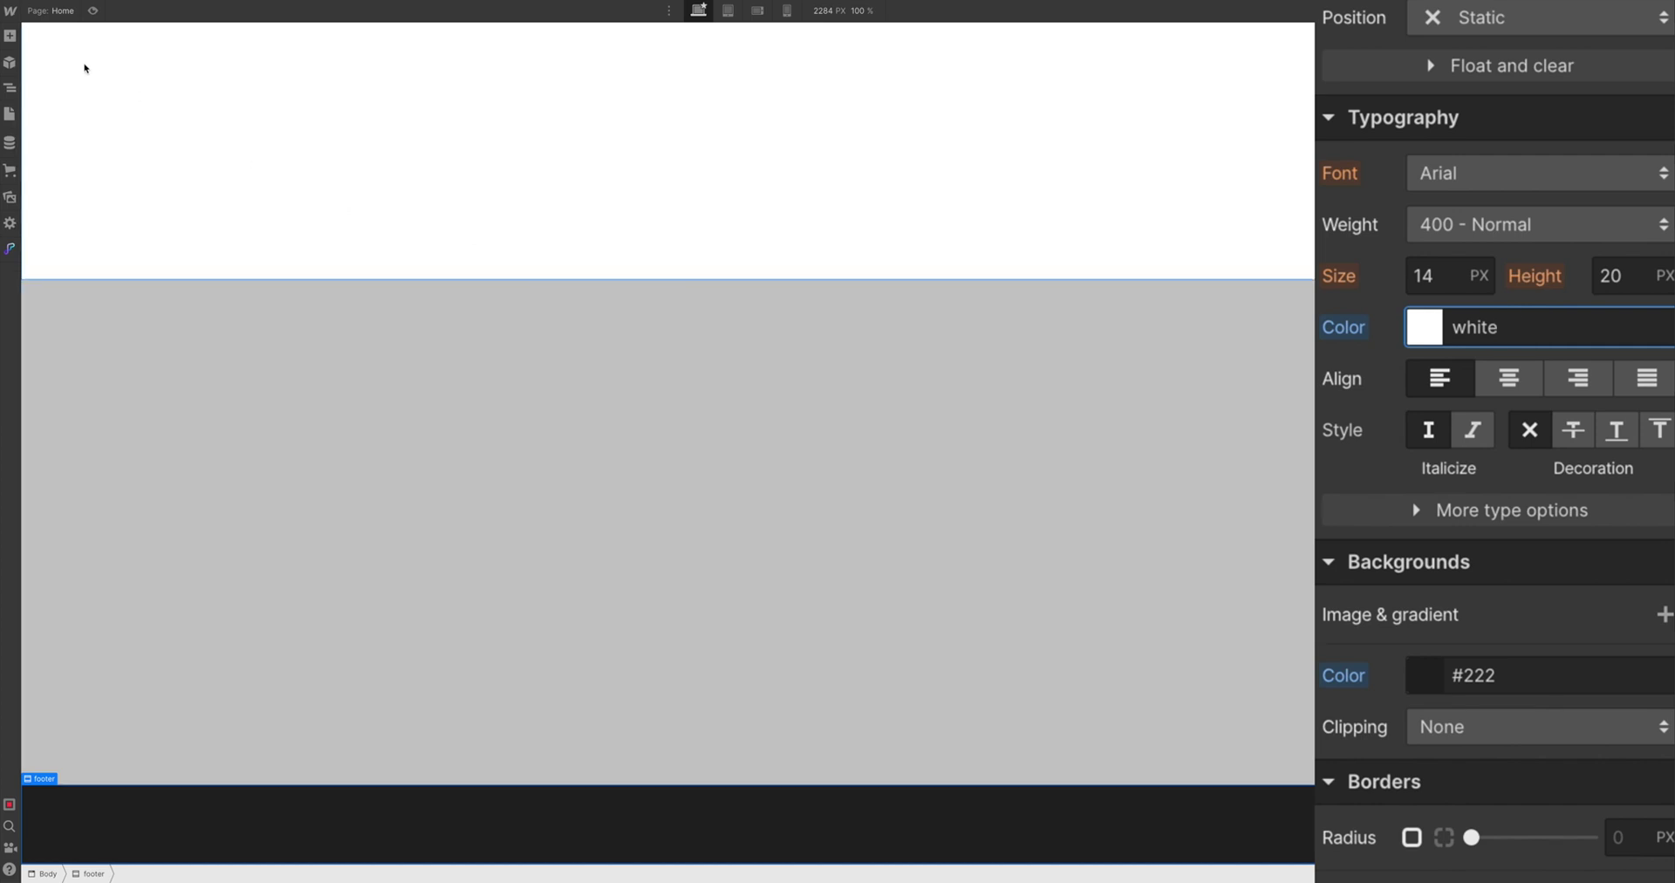
pyautogui.press('a')
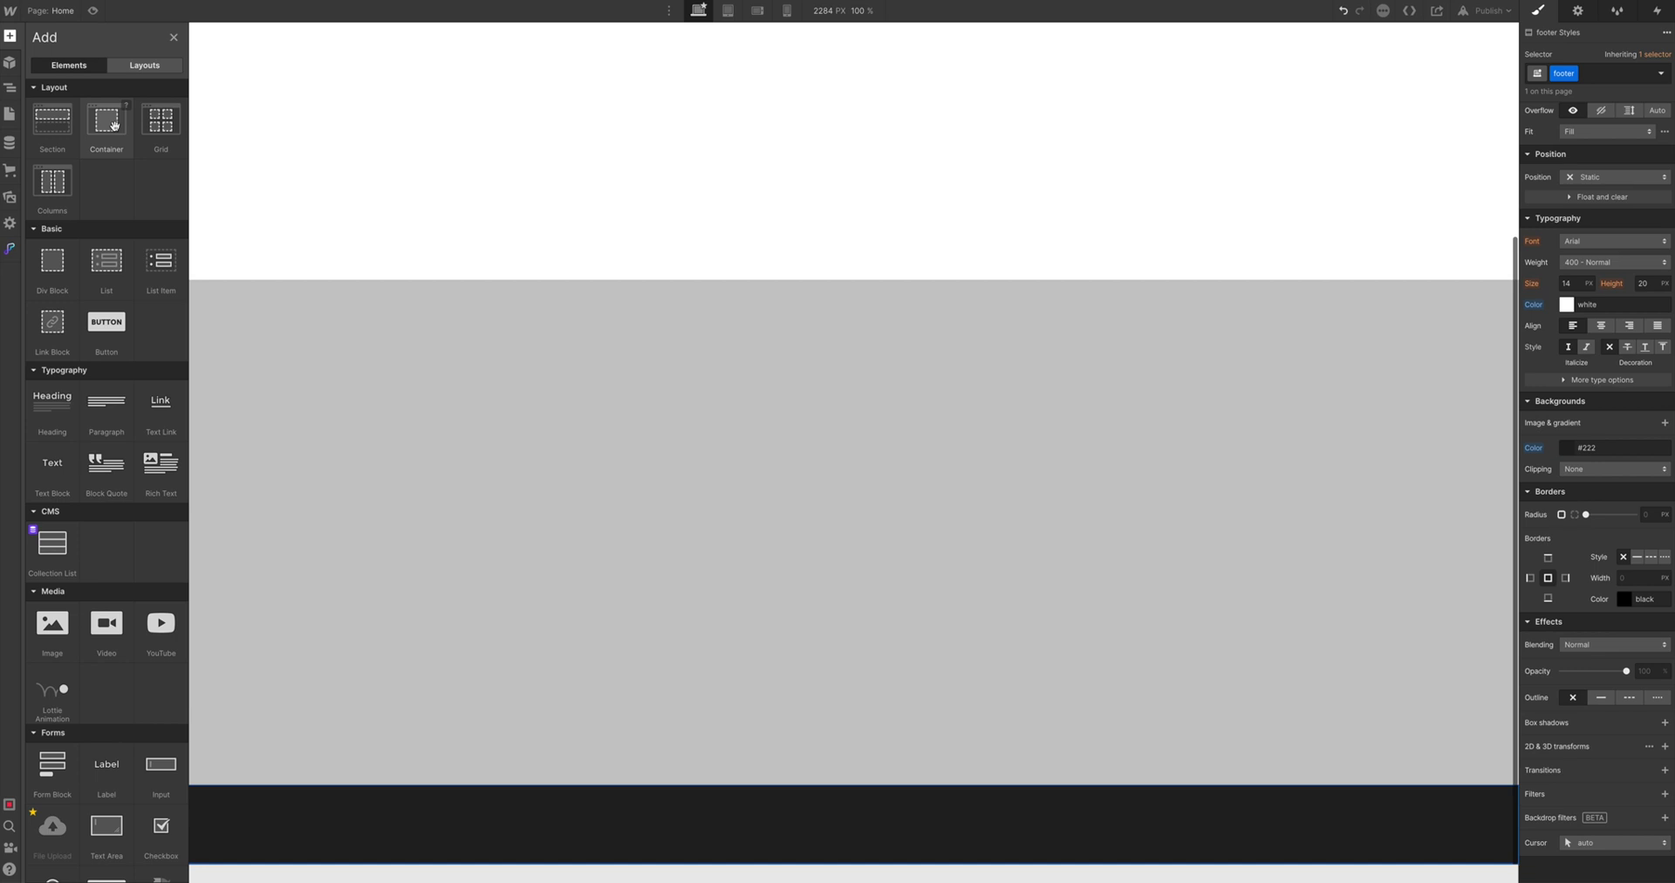
# Insert a Container element inside the dark footer
pyautogui.click(114, 125)
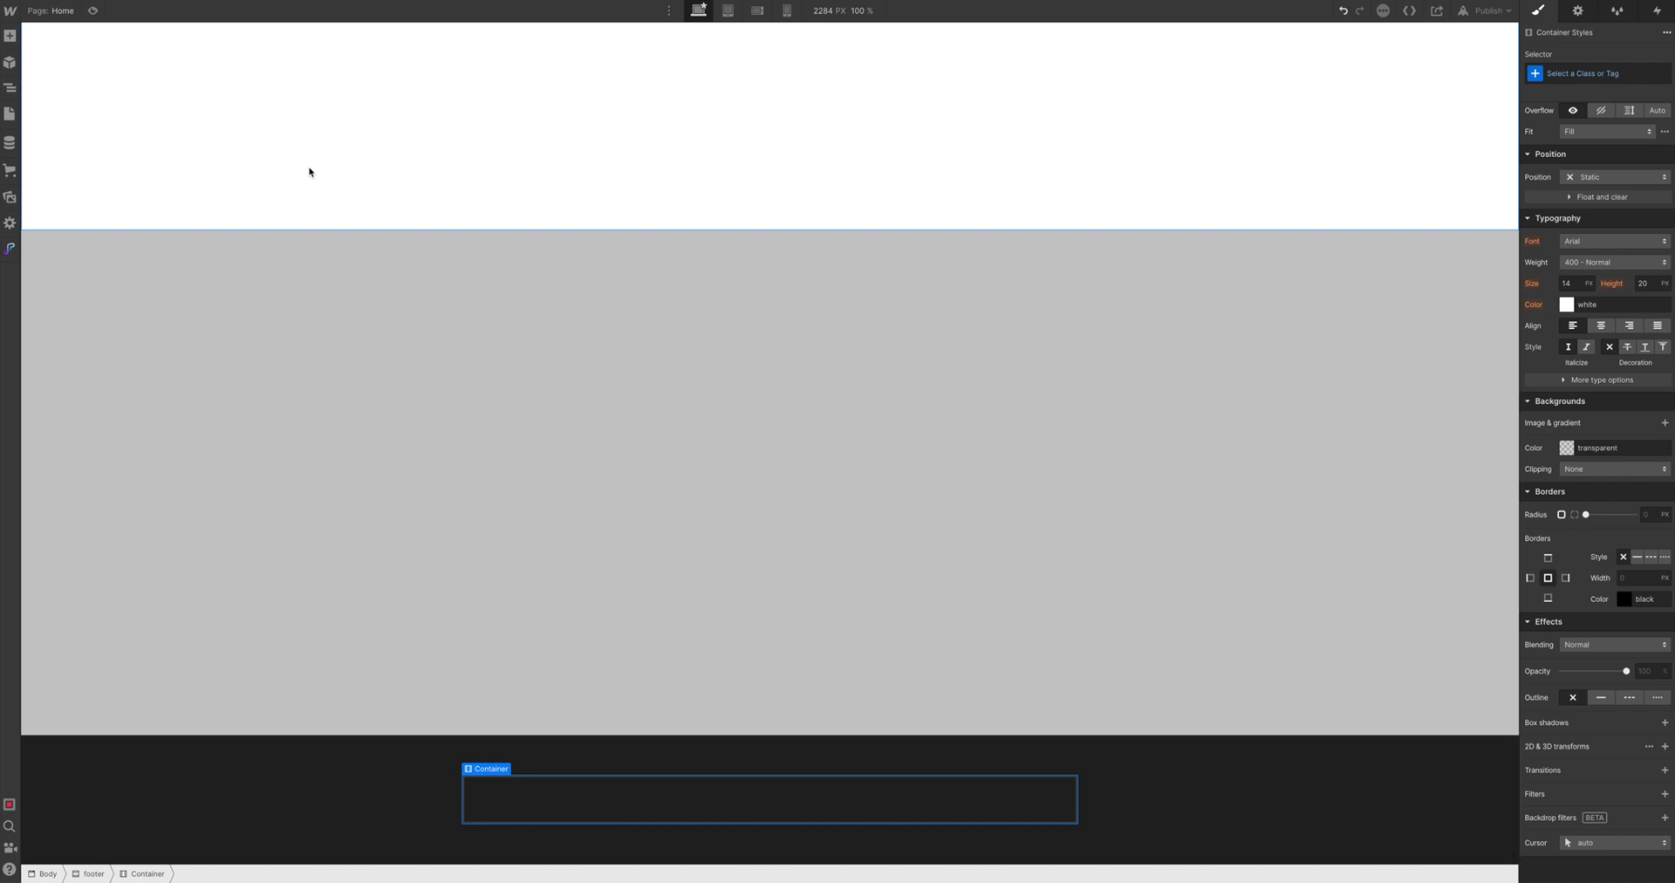
pyautogui.click(4, 39)
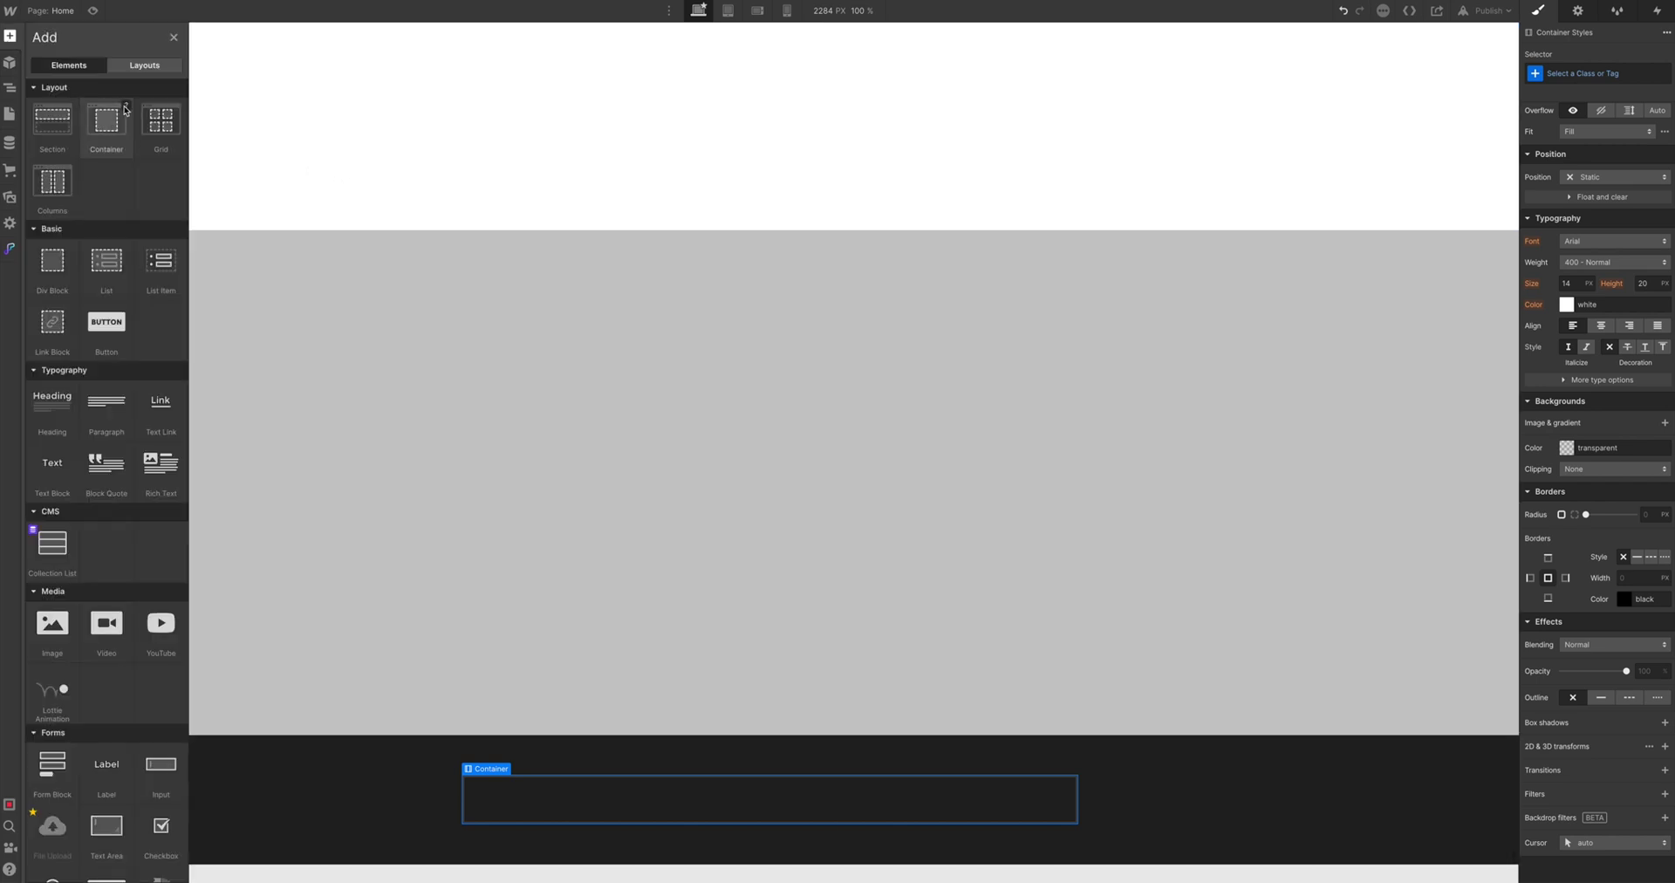
pyautogui.moveTo(125, 109)
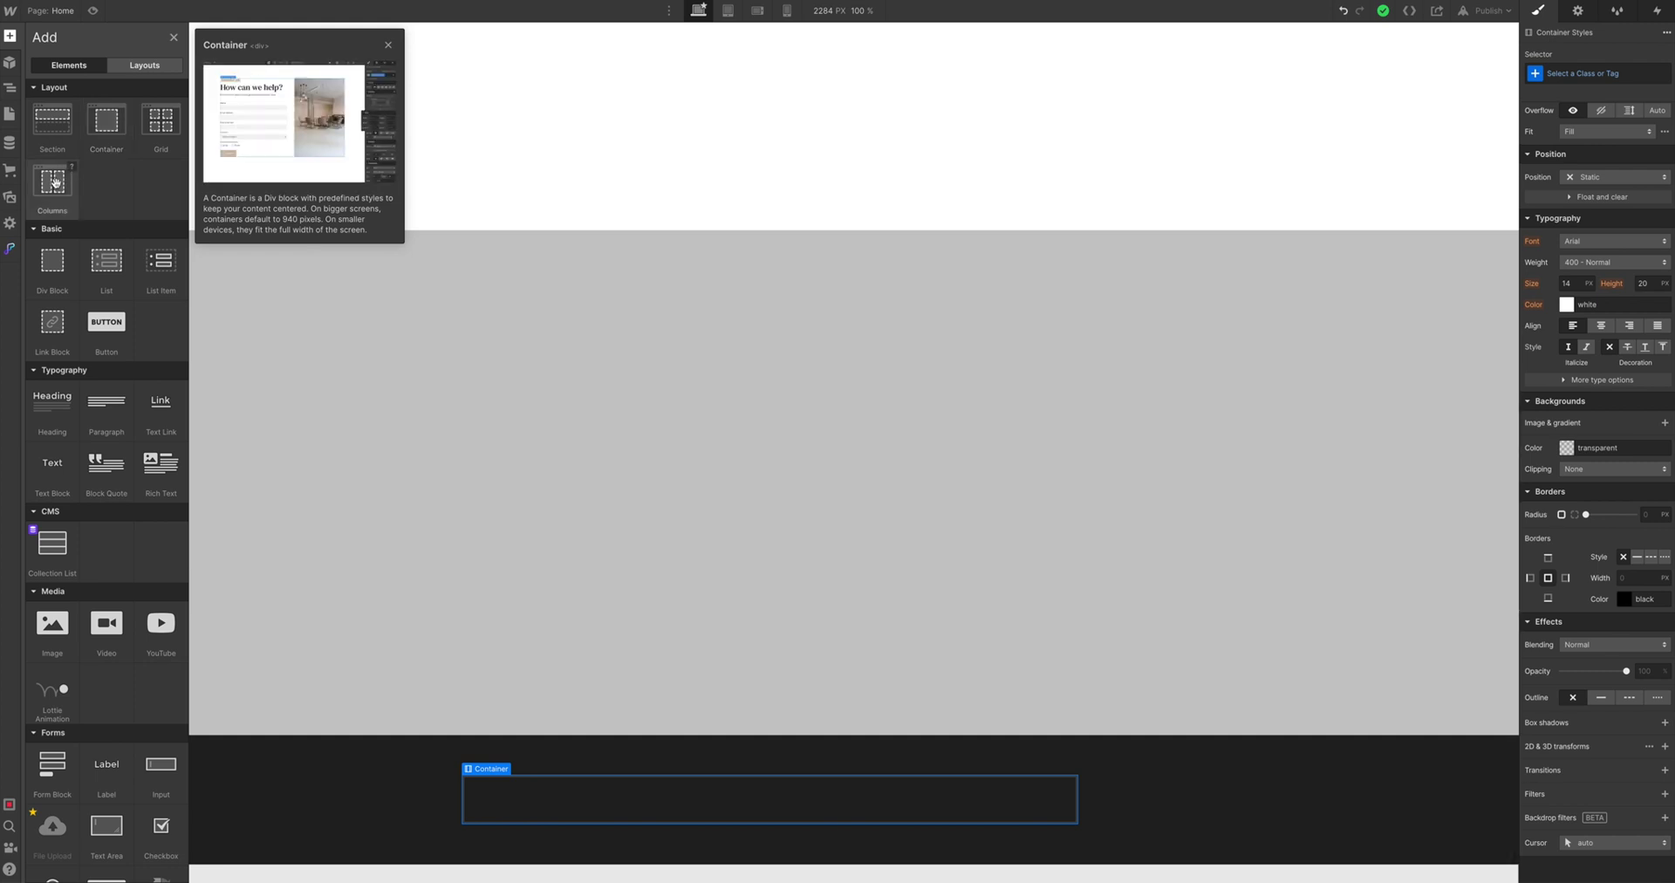
# Drop a Columns row into the footer container and choose the 3/3/3/3 four-column preset
pyautogui.moveTo(57, 182); pyautogui.dragTo(608, 803)
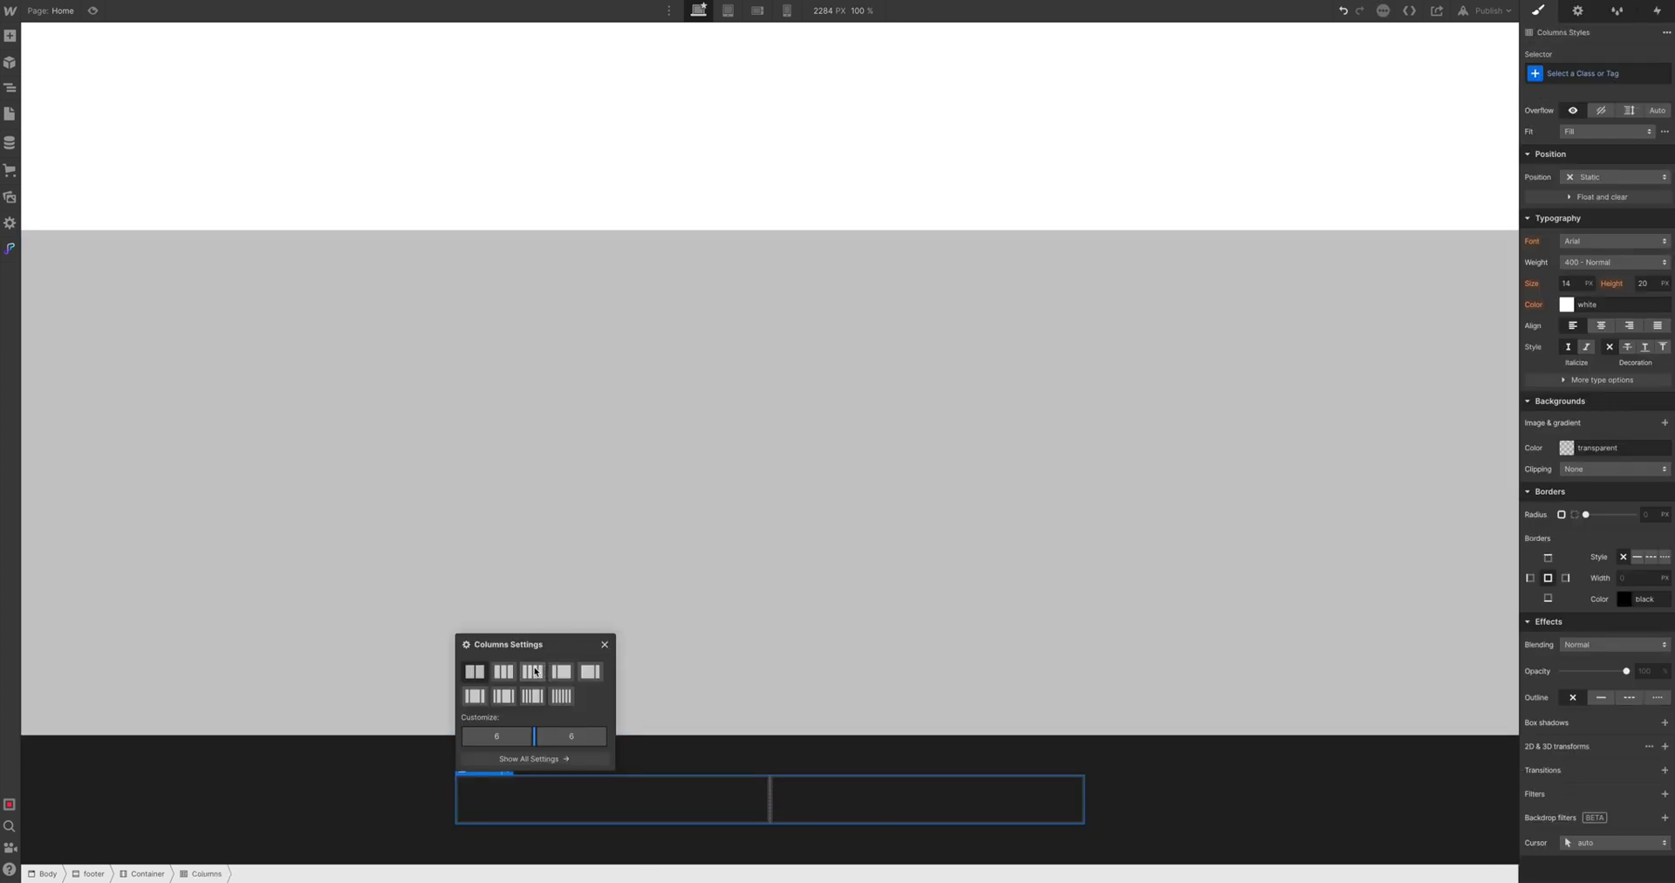
pyautogui.click(535, 673)
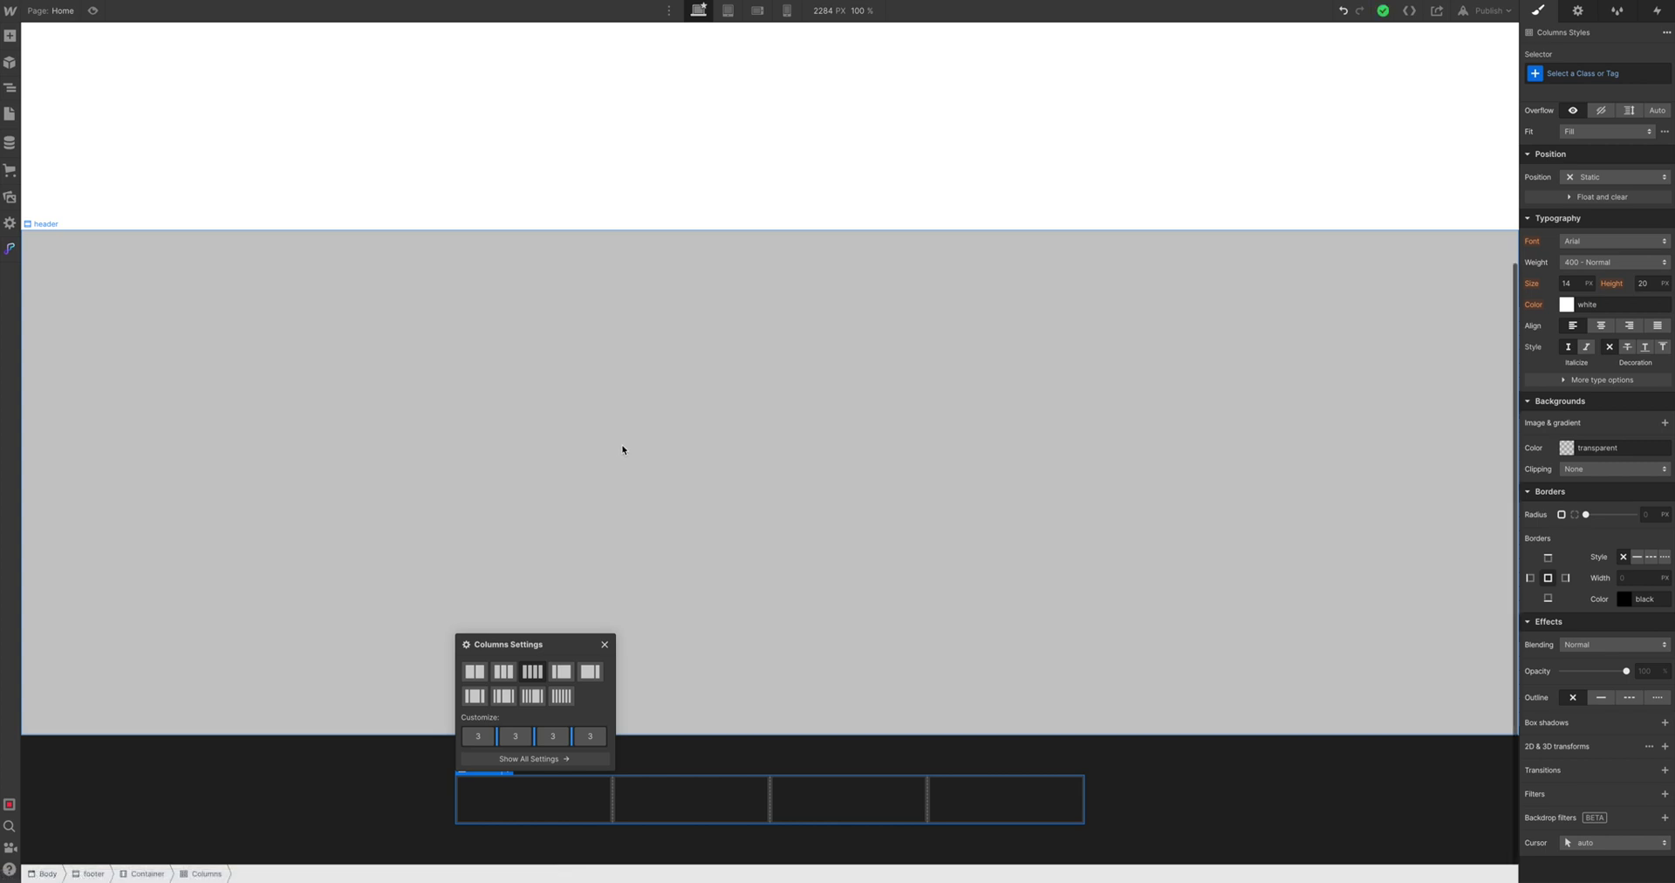
# Place a Div Block in the first footer column
pyautogui.click(622, 449)
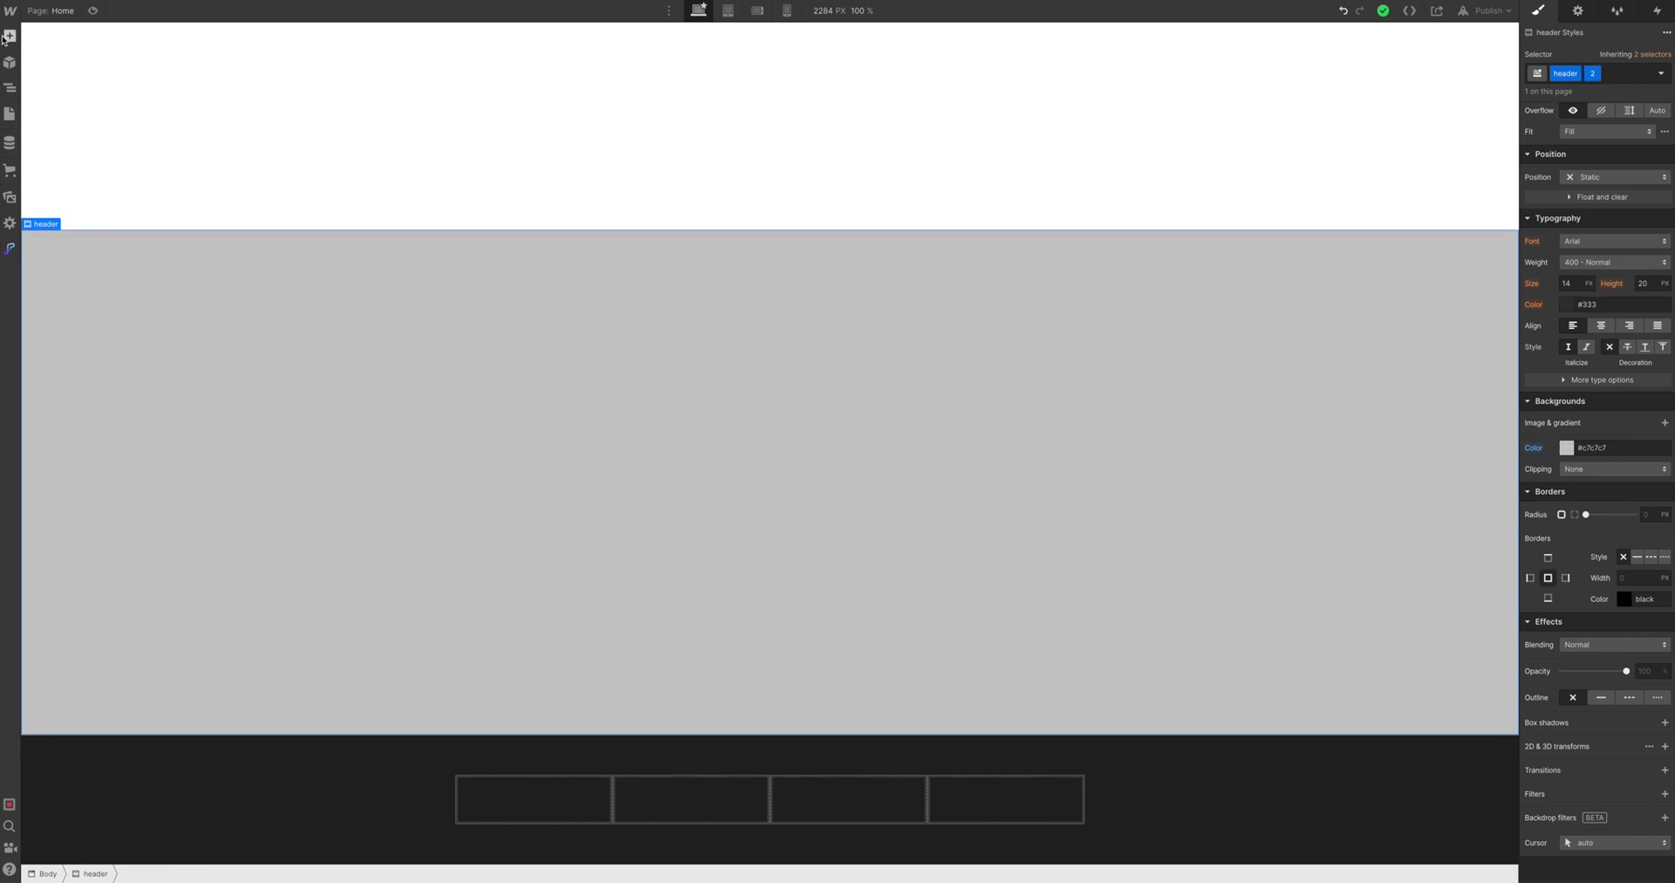
pyautogui.click(8, 37)
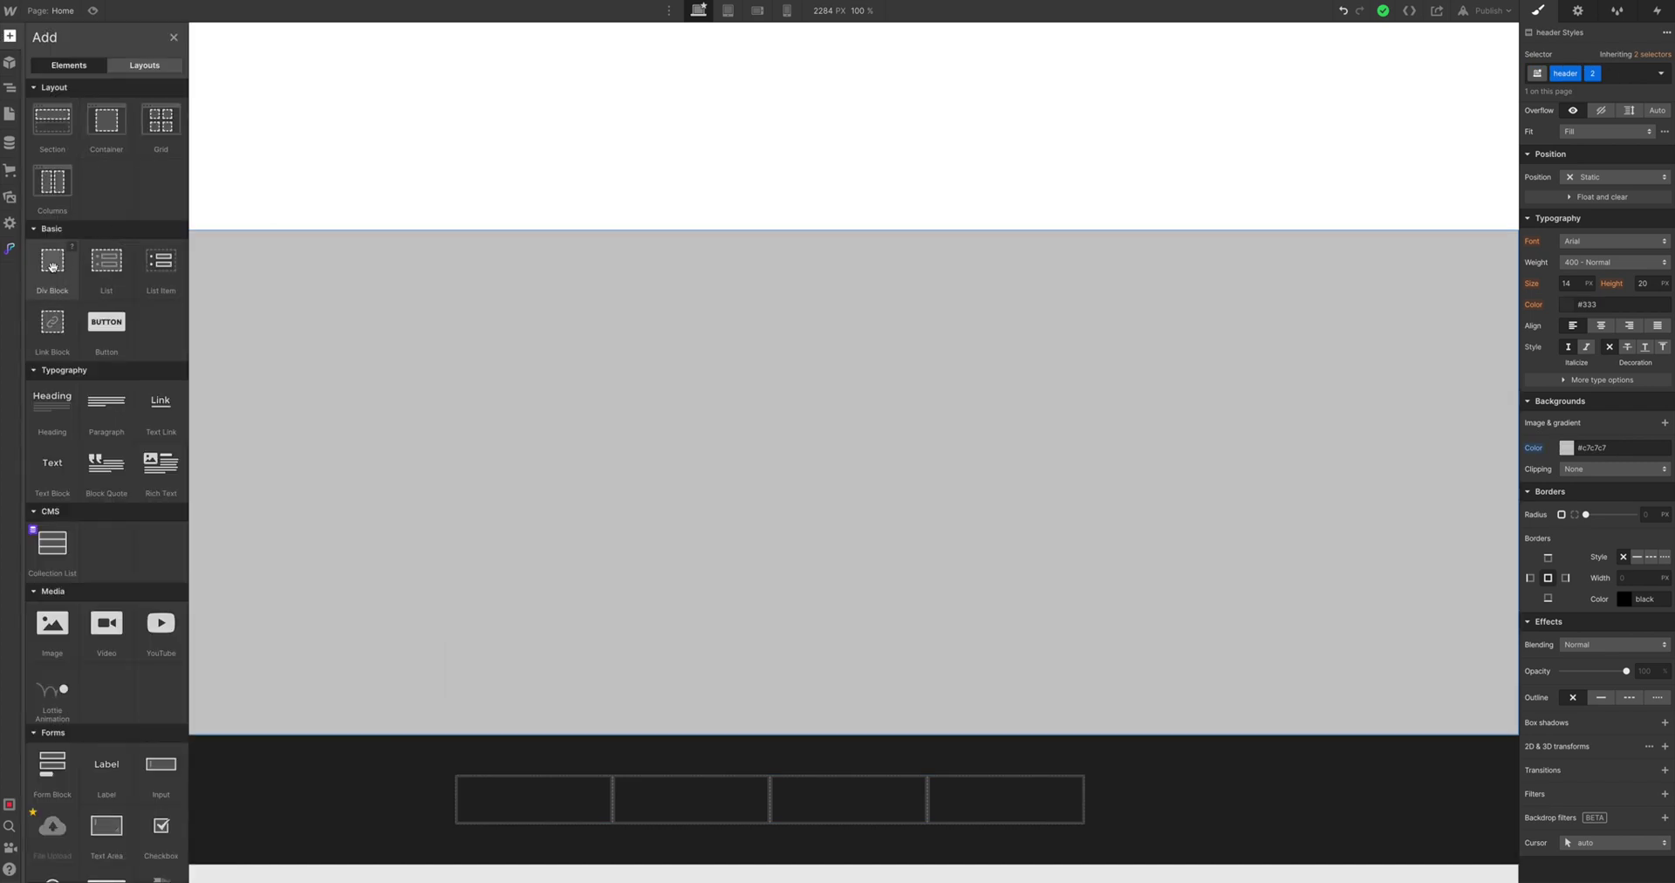
pyautogui.moveTo(53, 266); pyautogui.dragTo(478, 785)
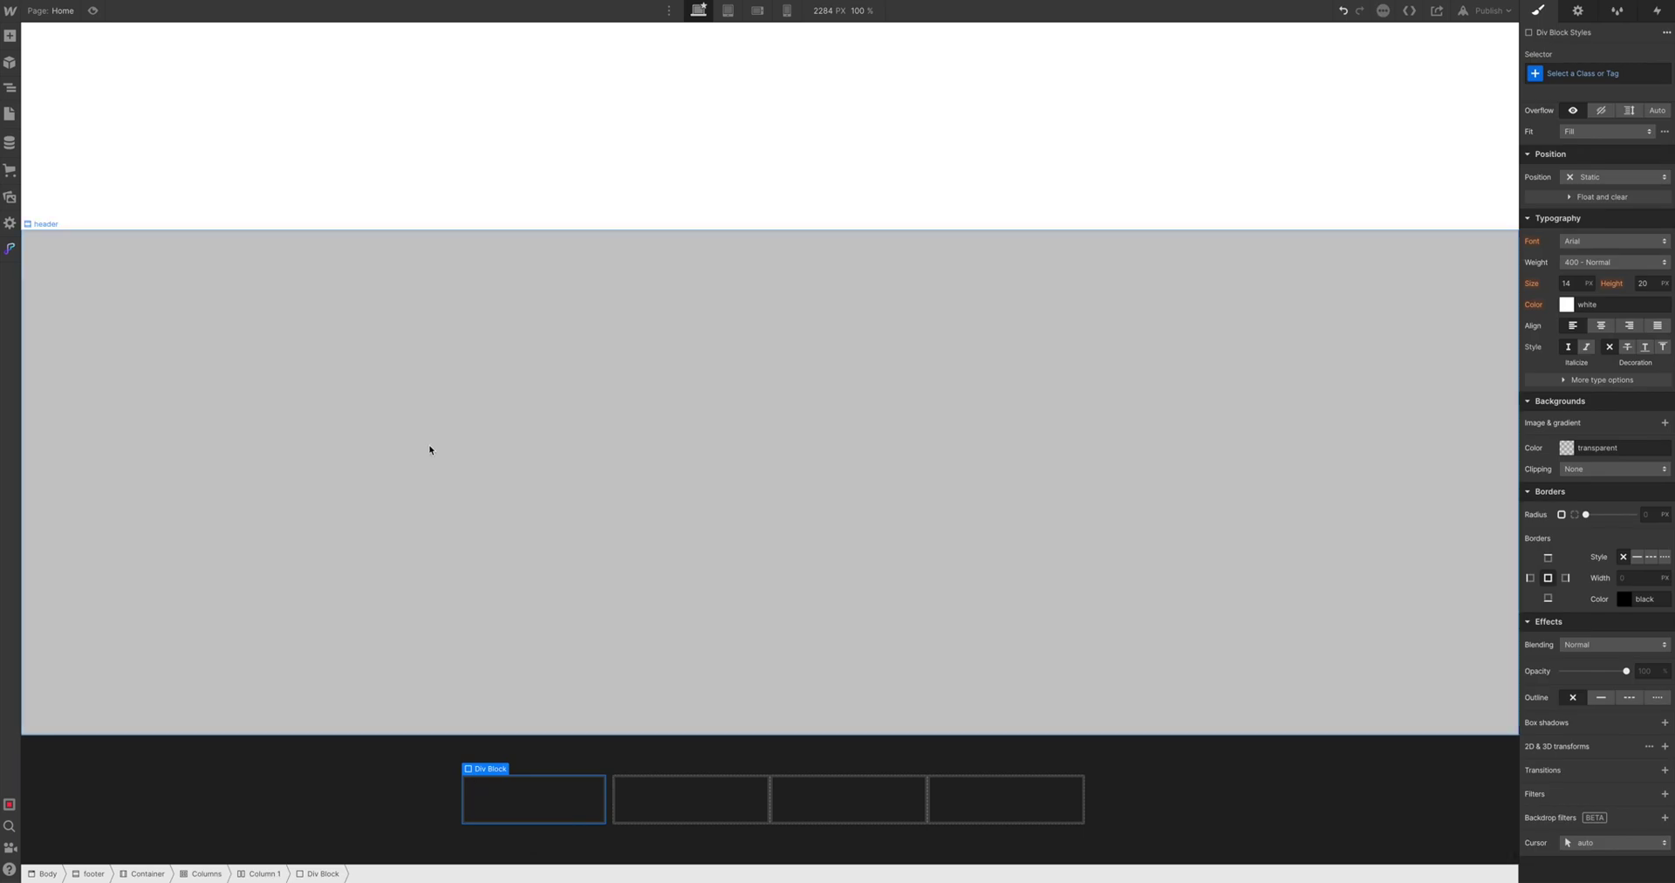
# Add a Heading inside the Div Block and make it an H5
pyautogui.click(9, 35)
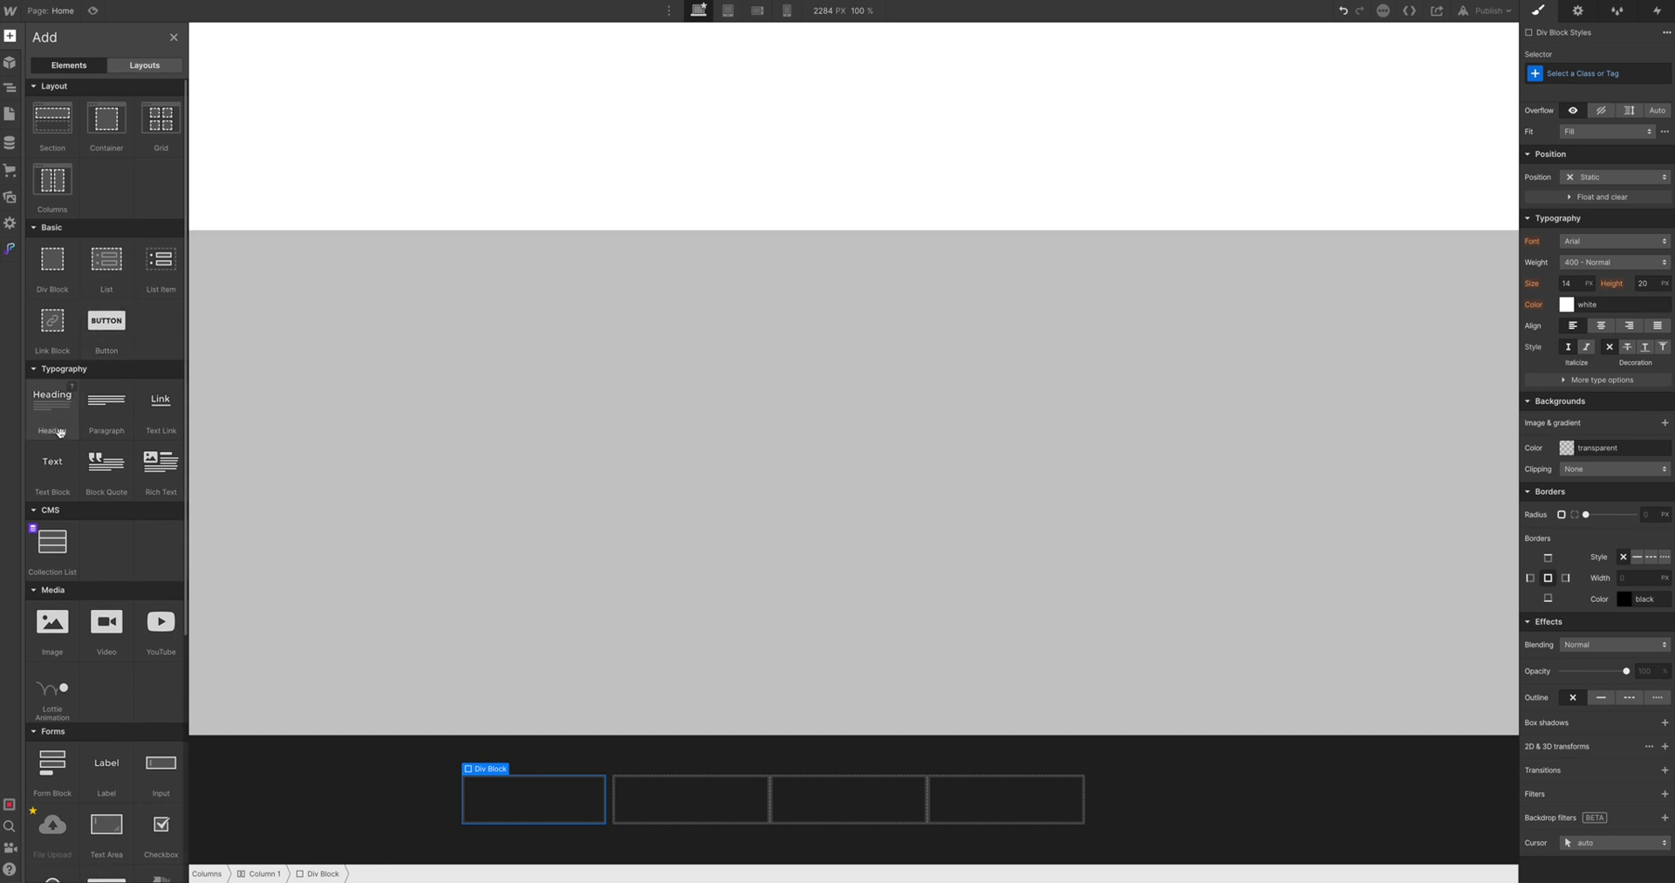
pyautogui.moveTo(48, 416); pyautogui.dragTo(506, 796)
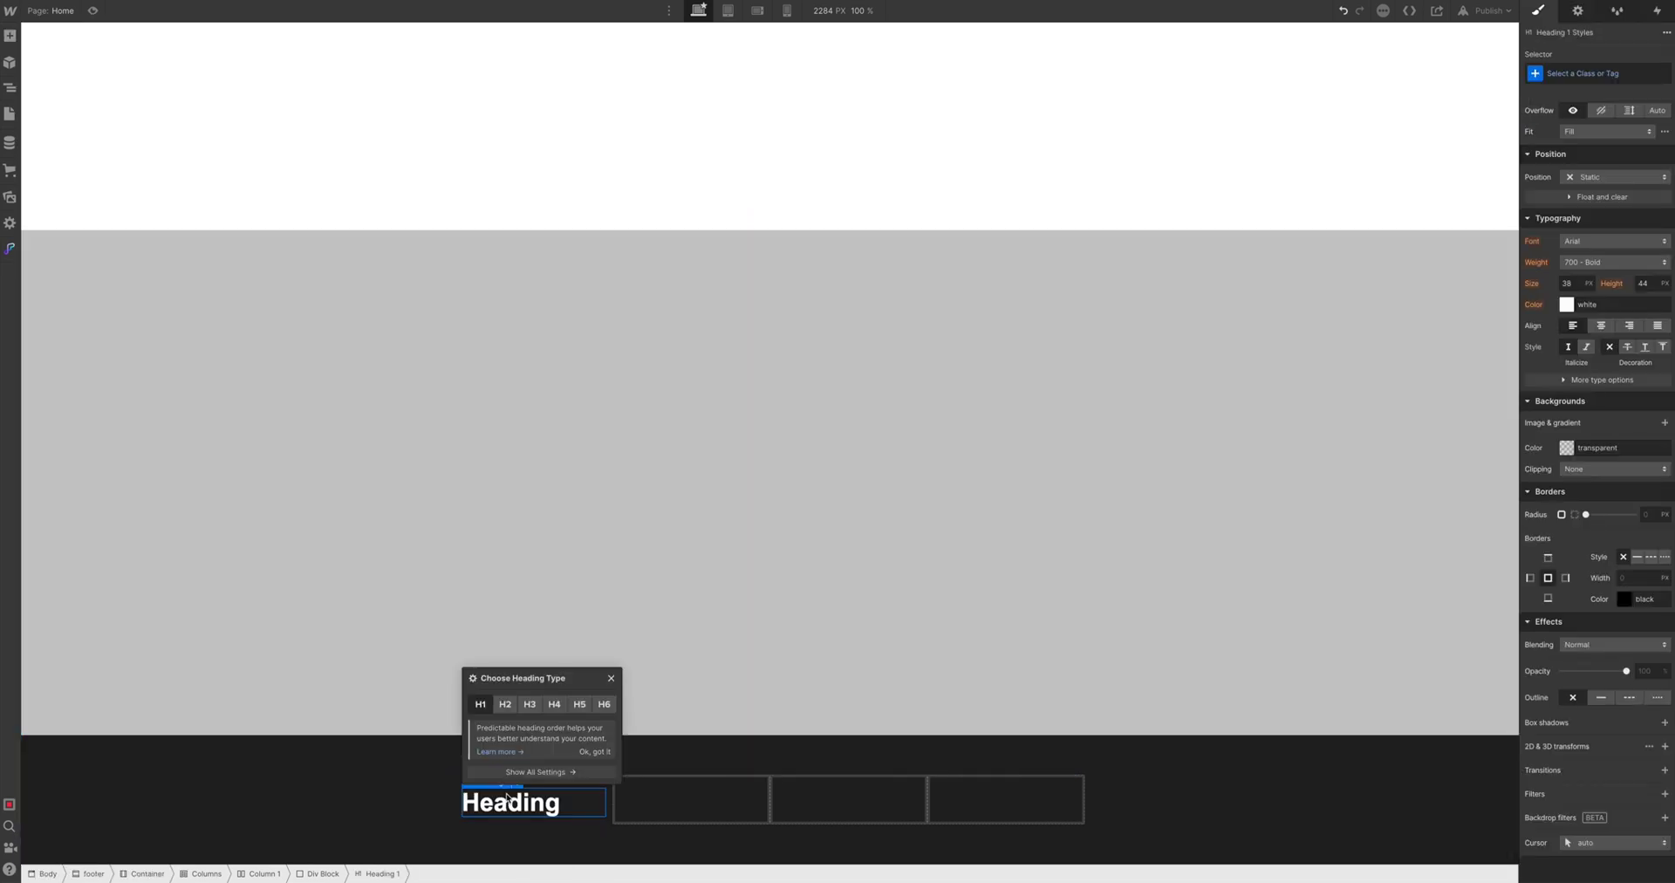
pyautogui.click(578, 704)
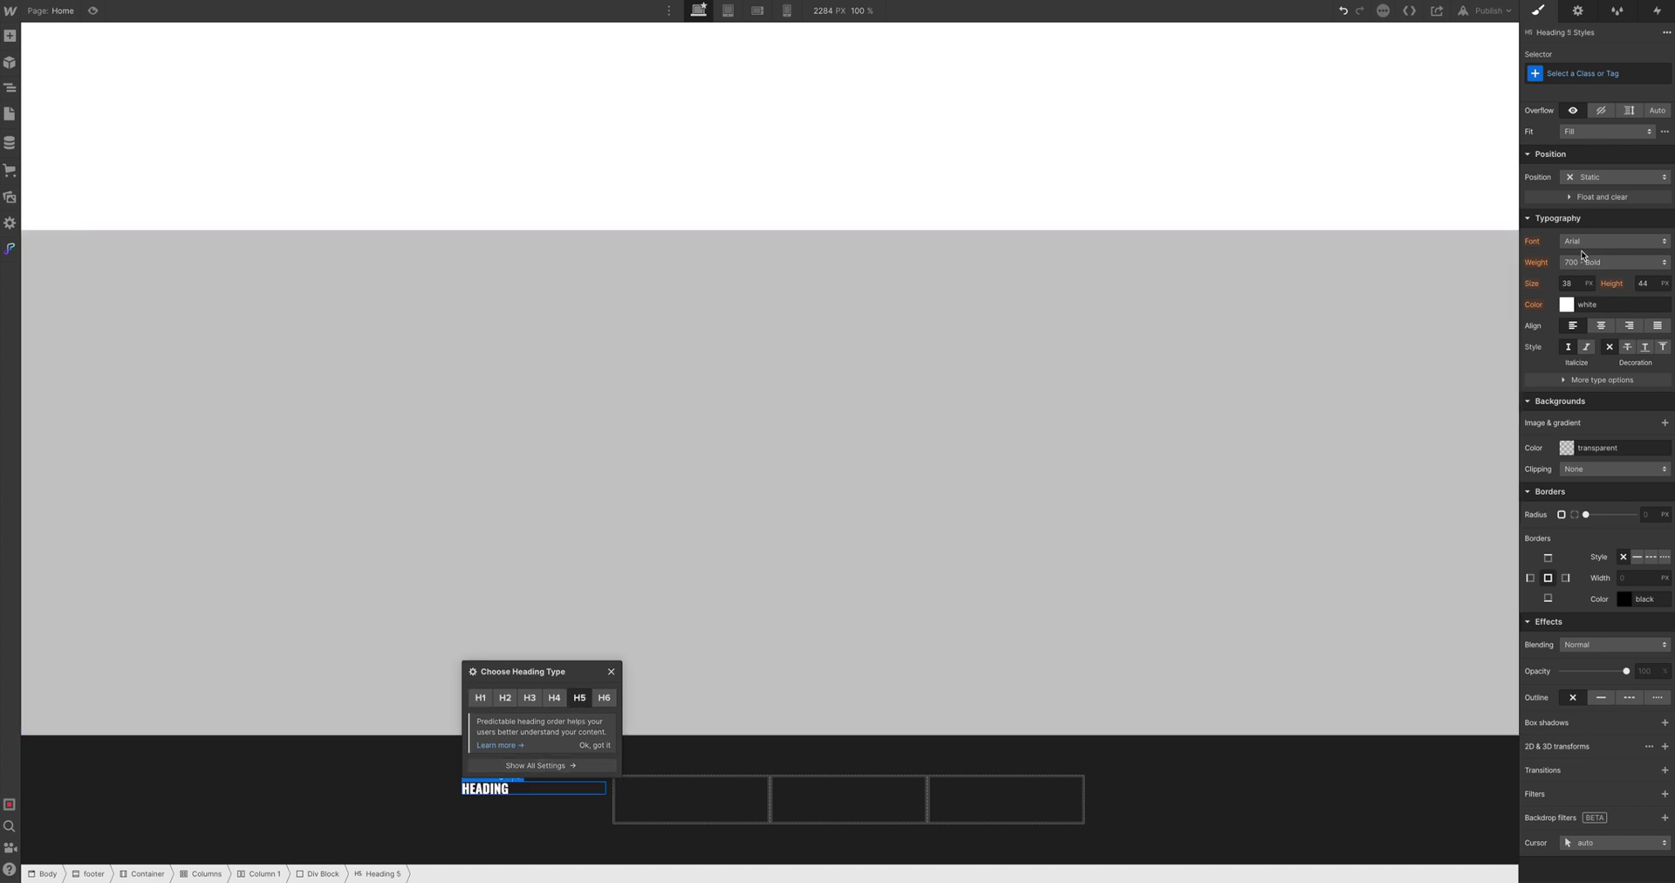
pyautogui.scroll(3, 1579, 175)
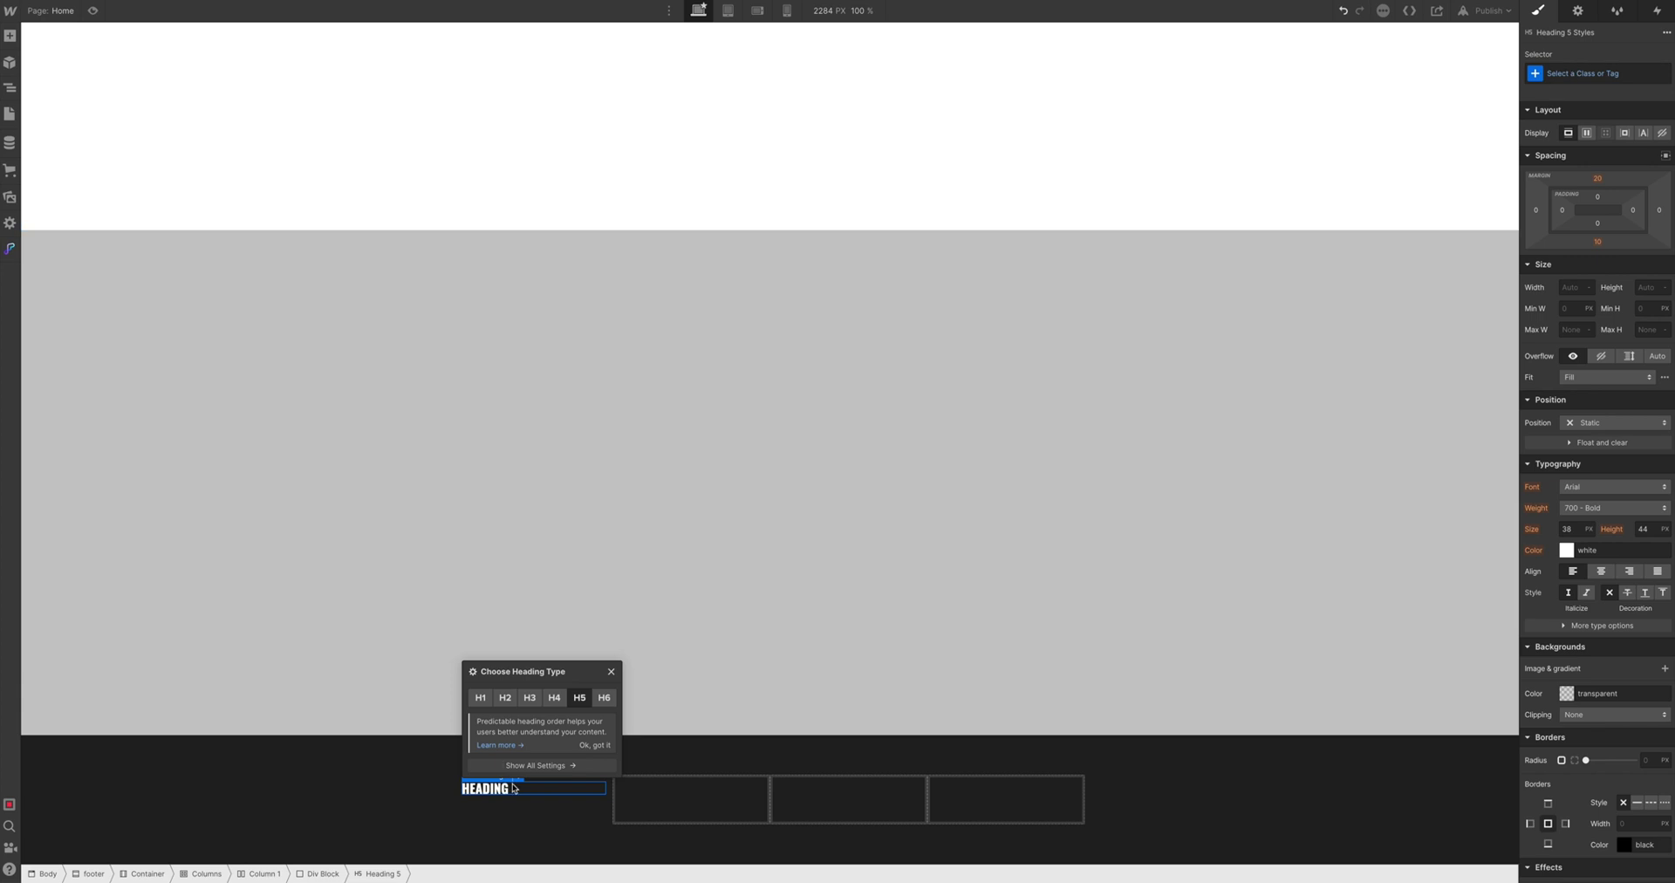
# Set the heading's style selector to All H5 Headings
pyautogui.click(1572, 74)
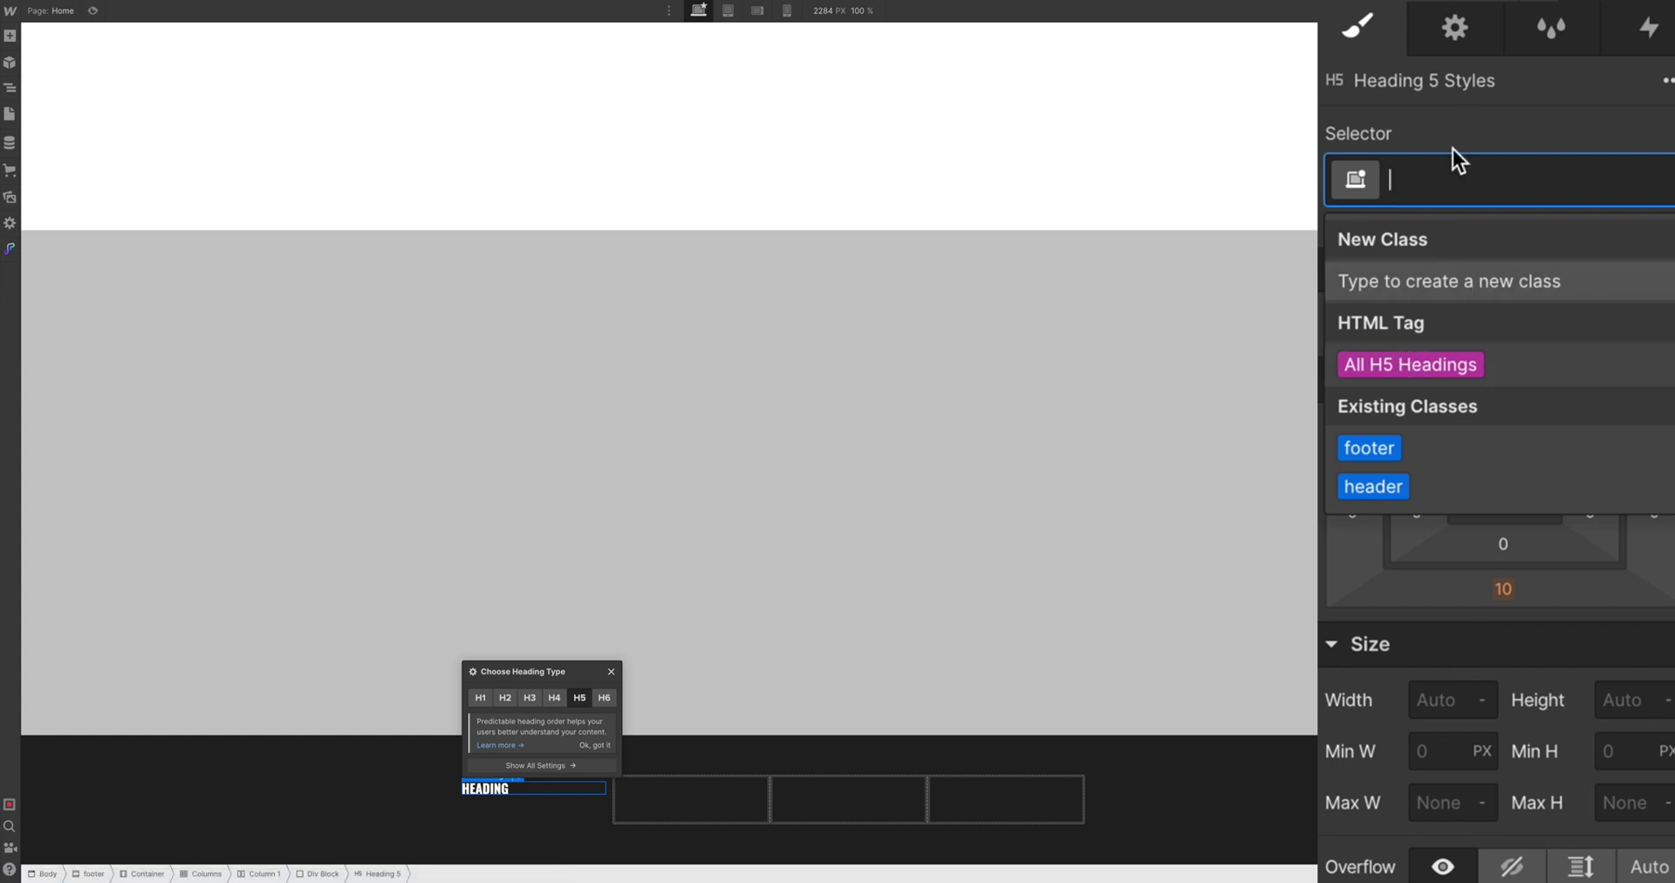
pyautogui.click(1362, 358)
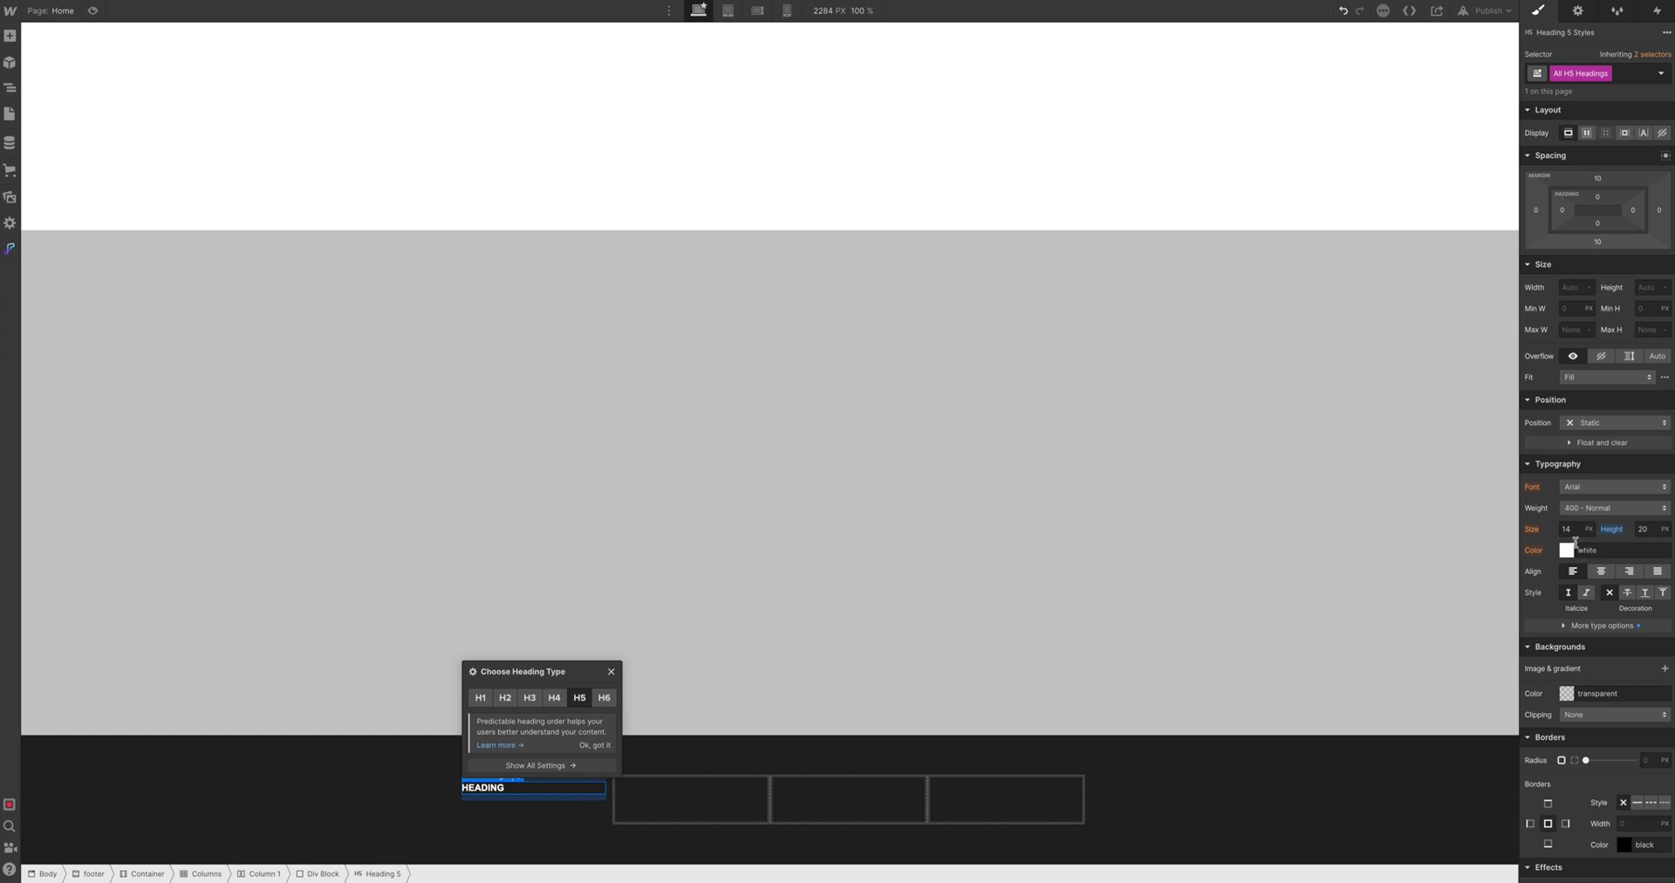
pyautogui.click(1395, 794)
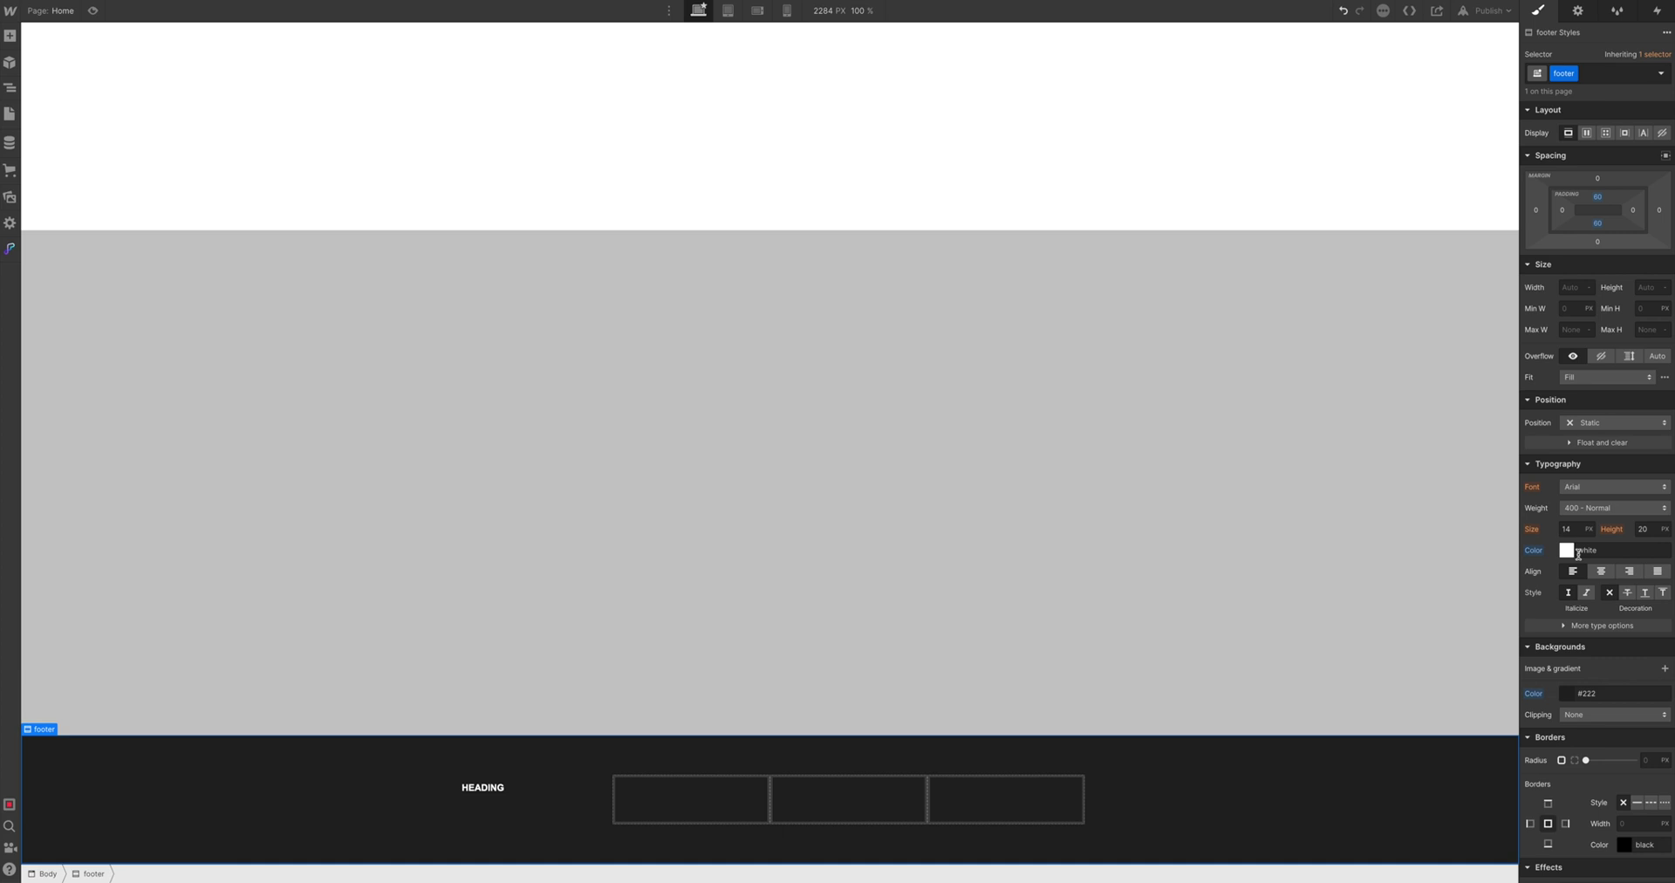
pyautogui.click(485, 792)
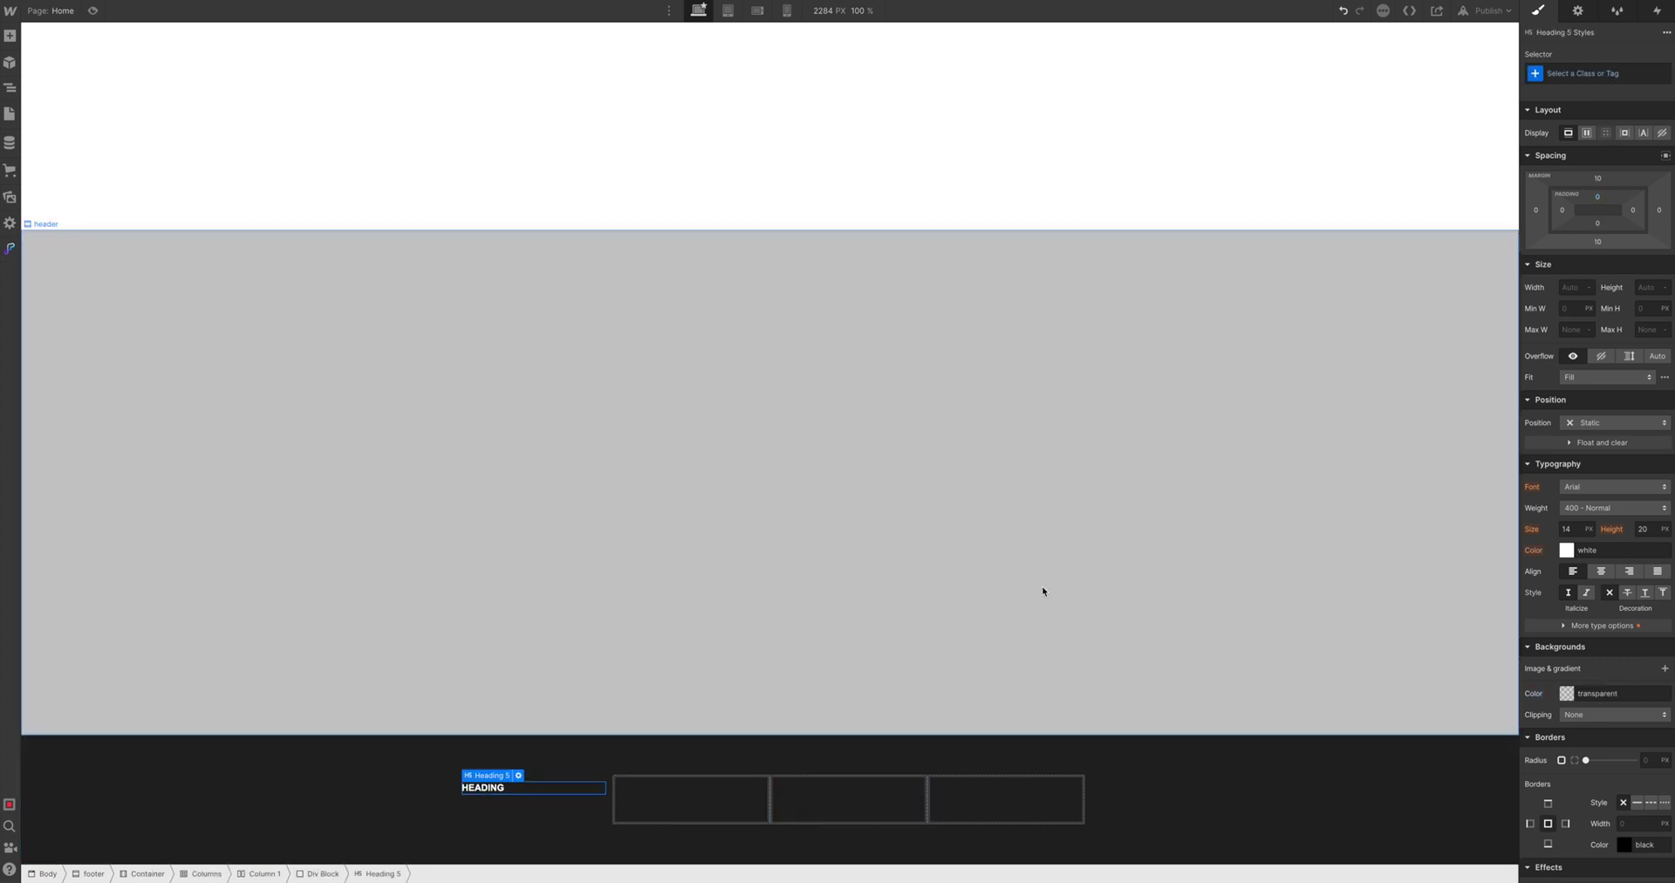
pyautogui.click(1566, 75)
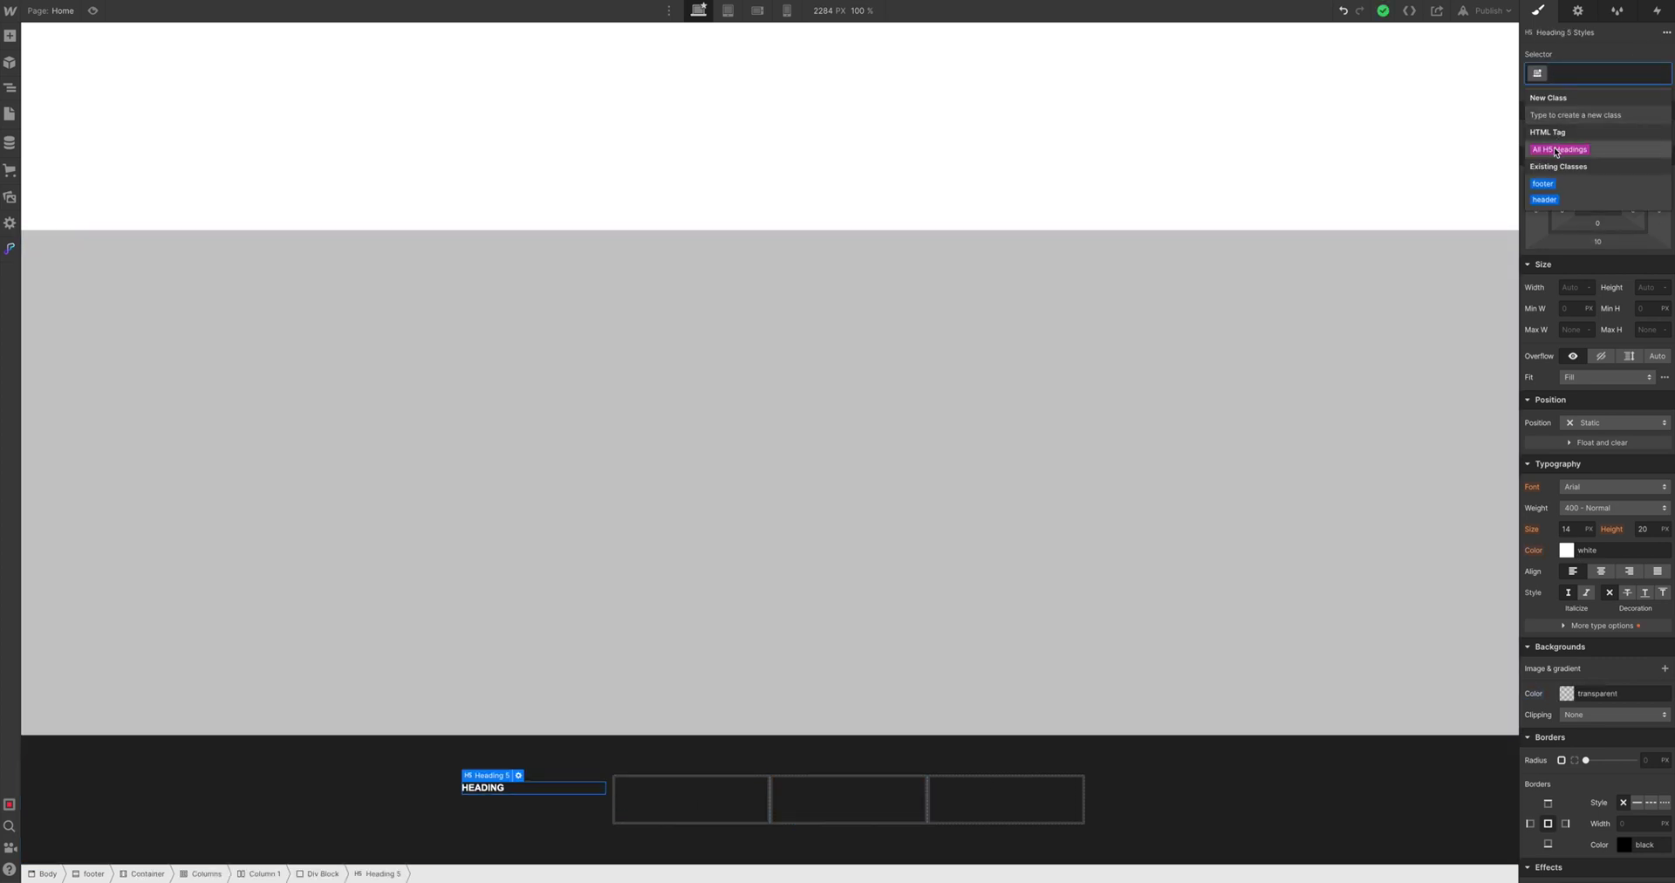
pyautogui.click(1570, 150)
# Give all H5 headings the Oswald font, 1.4em size and 1.2em line height
pyautogui.click(1576, 488)
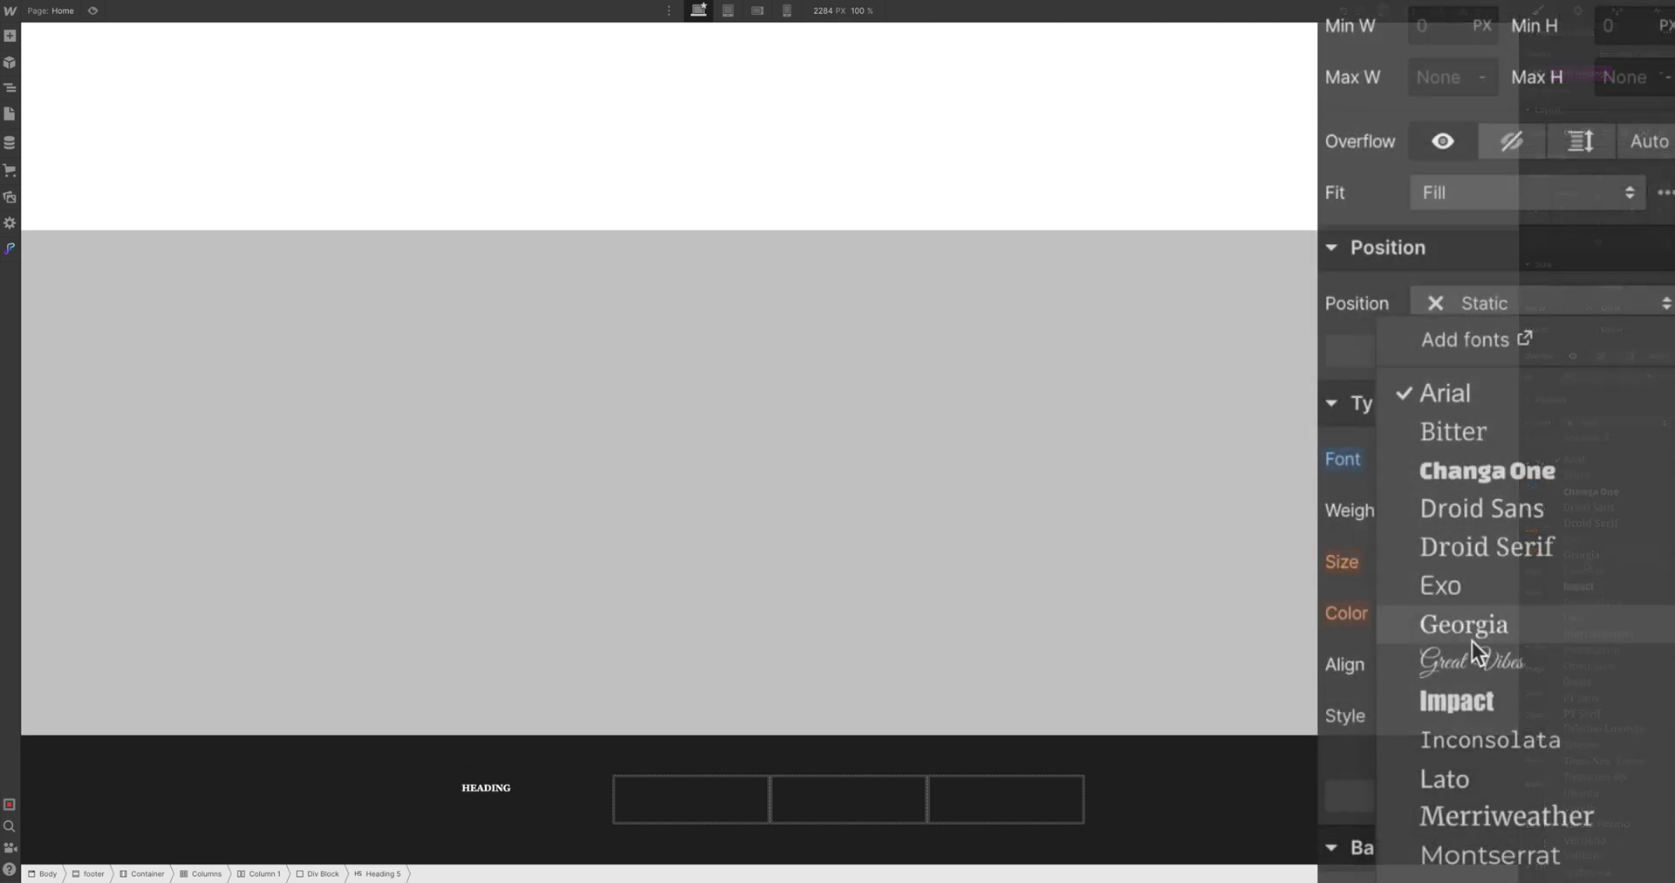
pyautogui.click(1492, 369)
pyautogui.click(1451, 553)
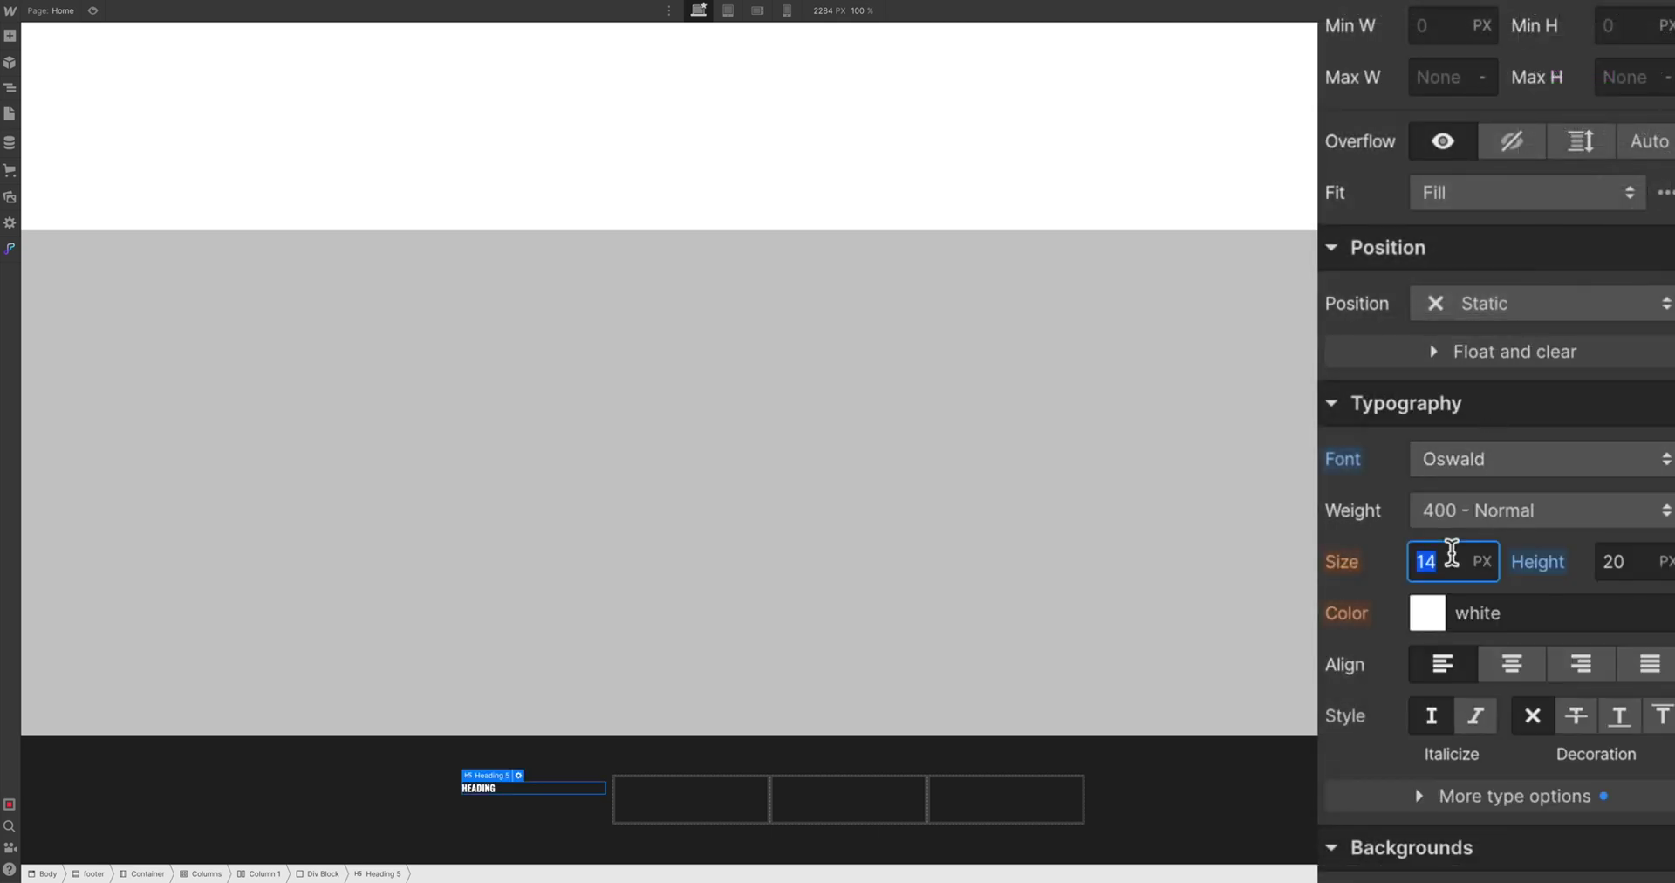
pyautogui.write('1.4em')
pyautogui.press('Return')
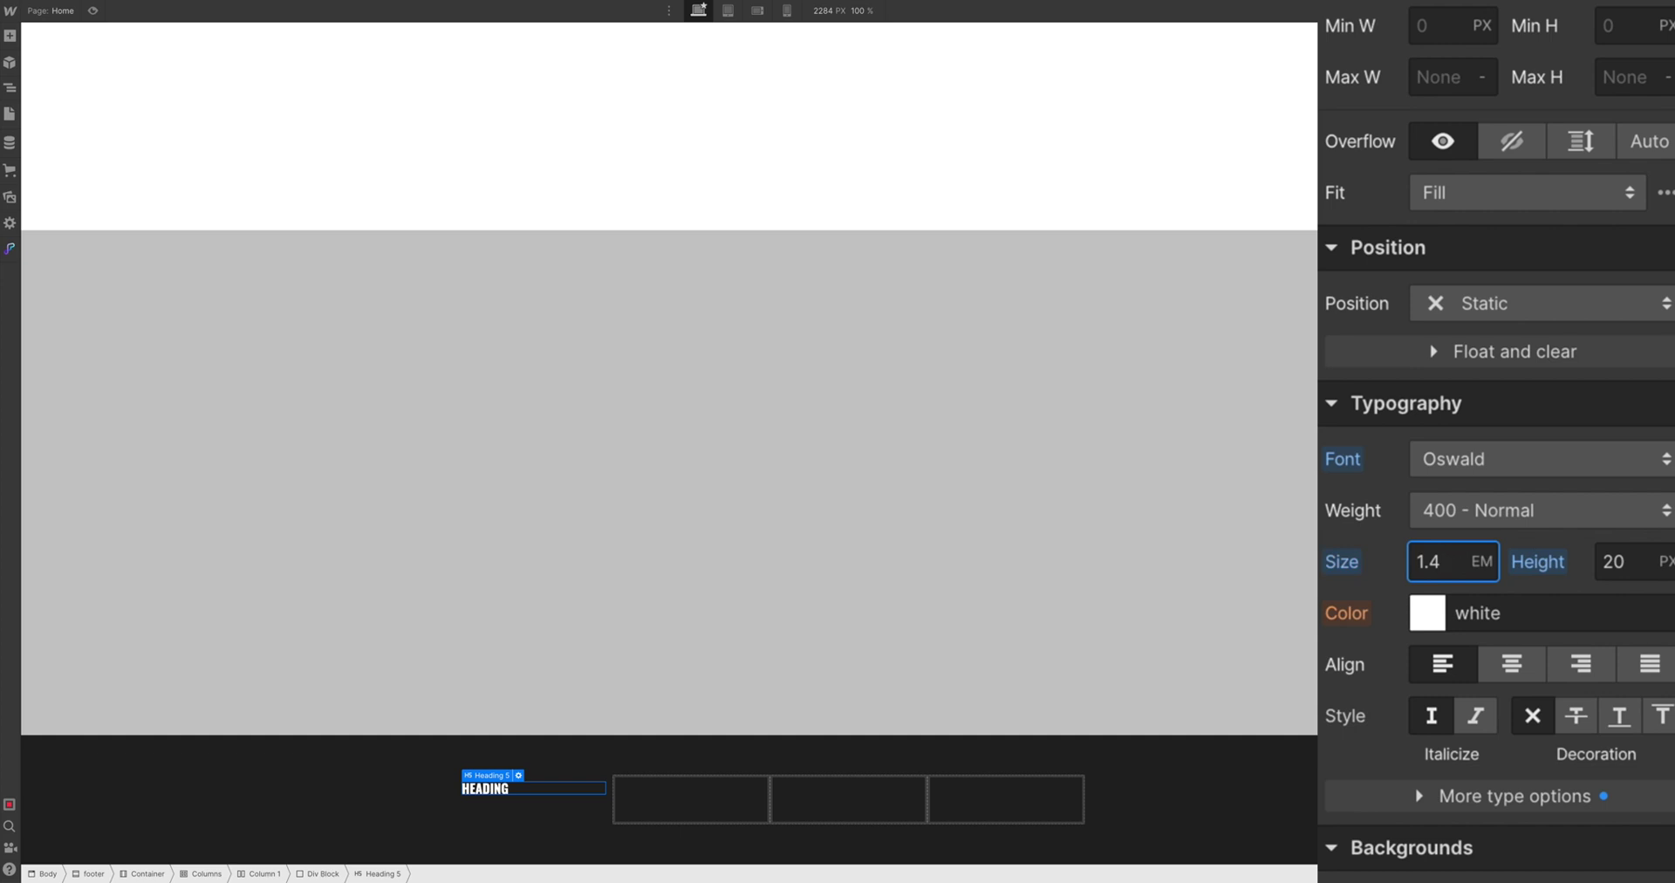
pyautogui.press('Tab')
pyautogui.write('1.2em')
pyautogui.press('Tab')
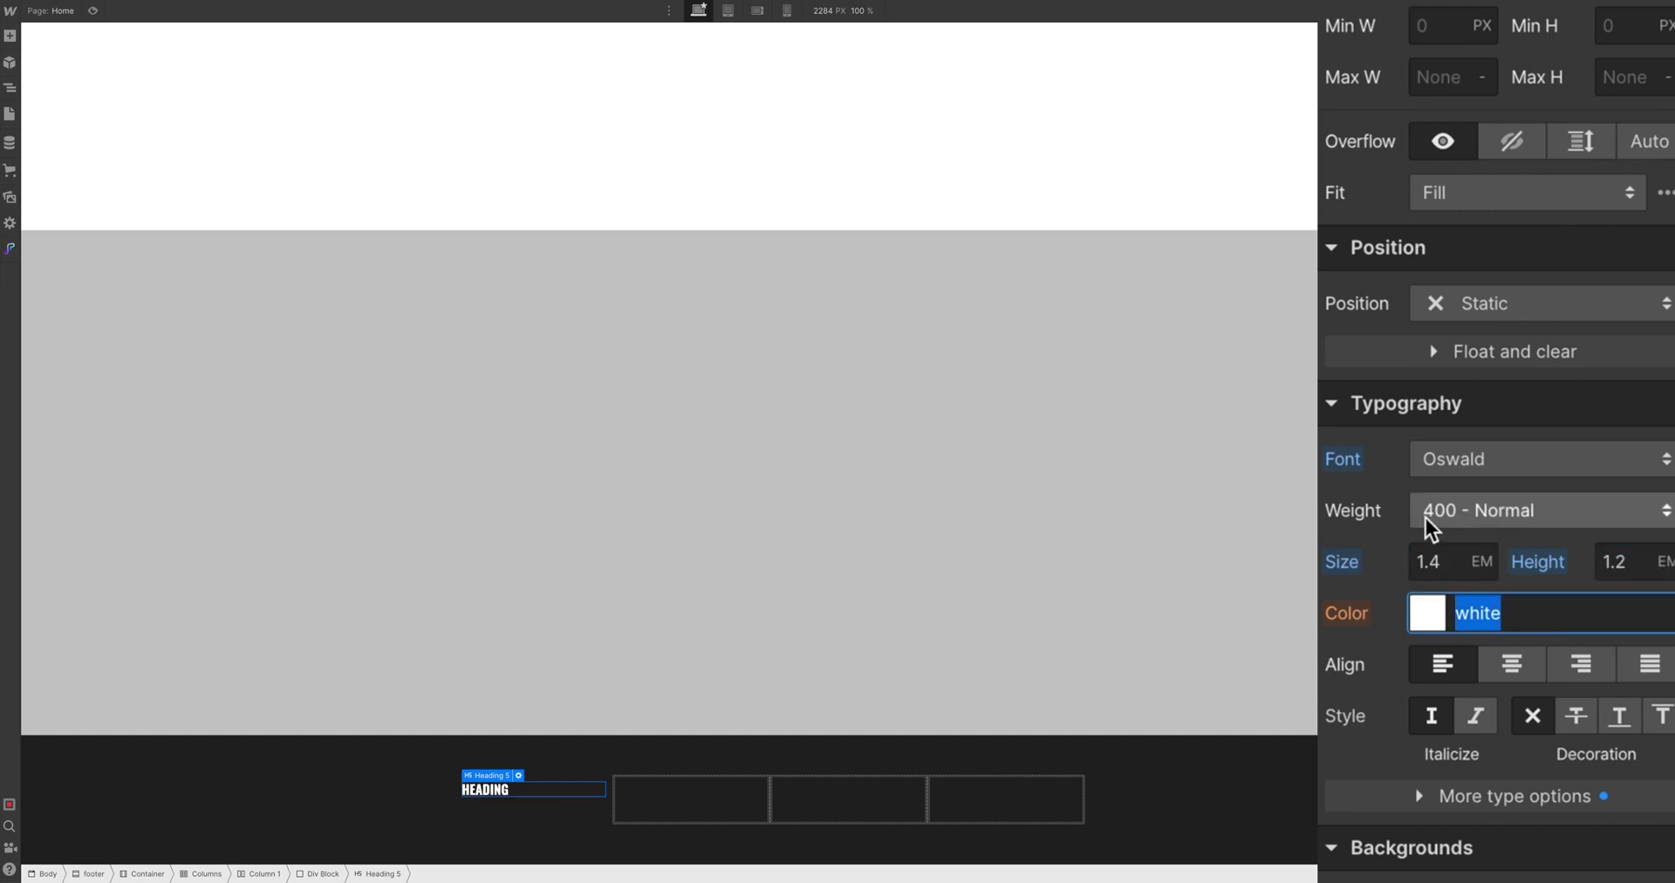
# Make H5 headings uppercase and retitle the first heading 'BUSINESS NAME'
pyautogui.scroll(-2, 1430, 510)
pyautogui.click(1474, 597)
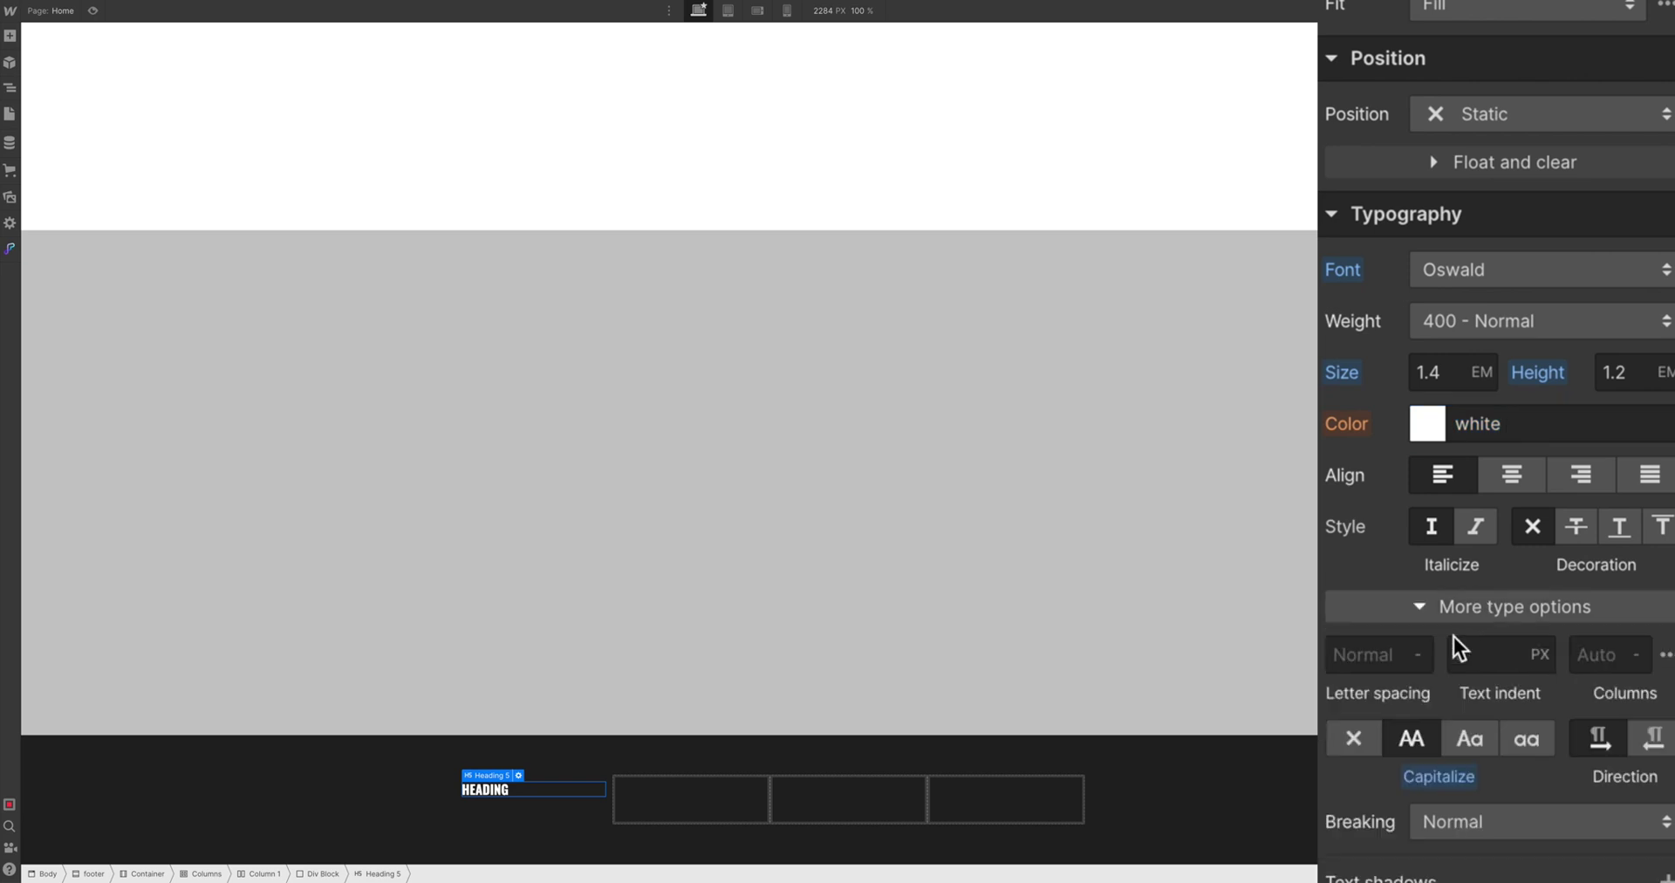
pyautogui.click(1425, 748)
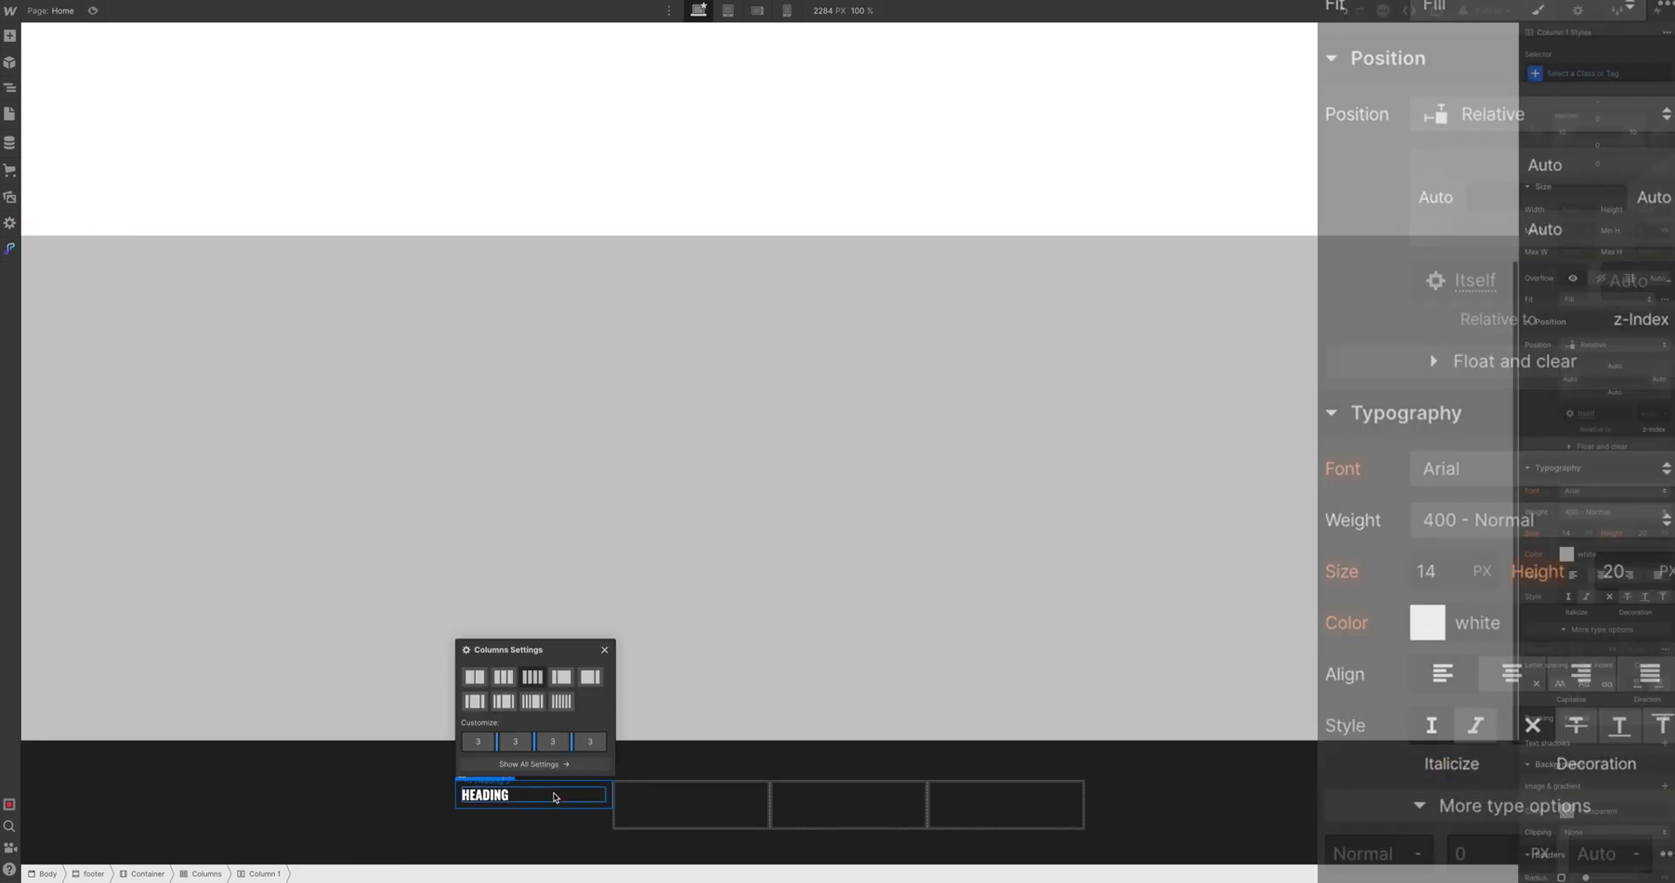
pyautogui.doubleClick(554, 794)
pyautogui.write('BUSINESS NAME')
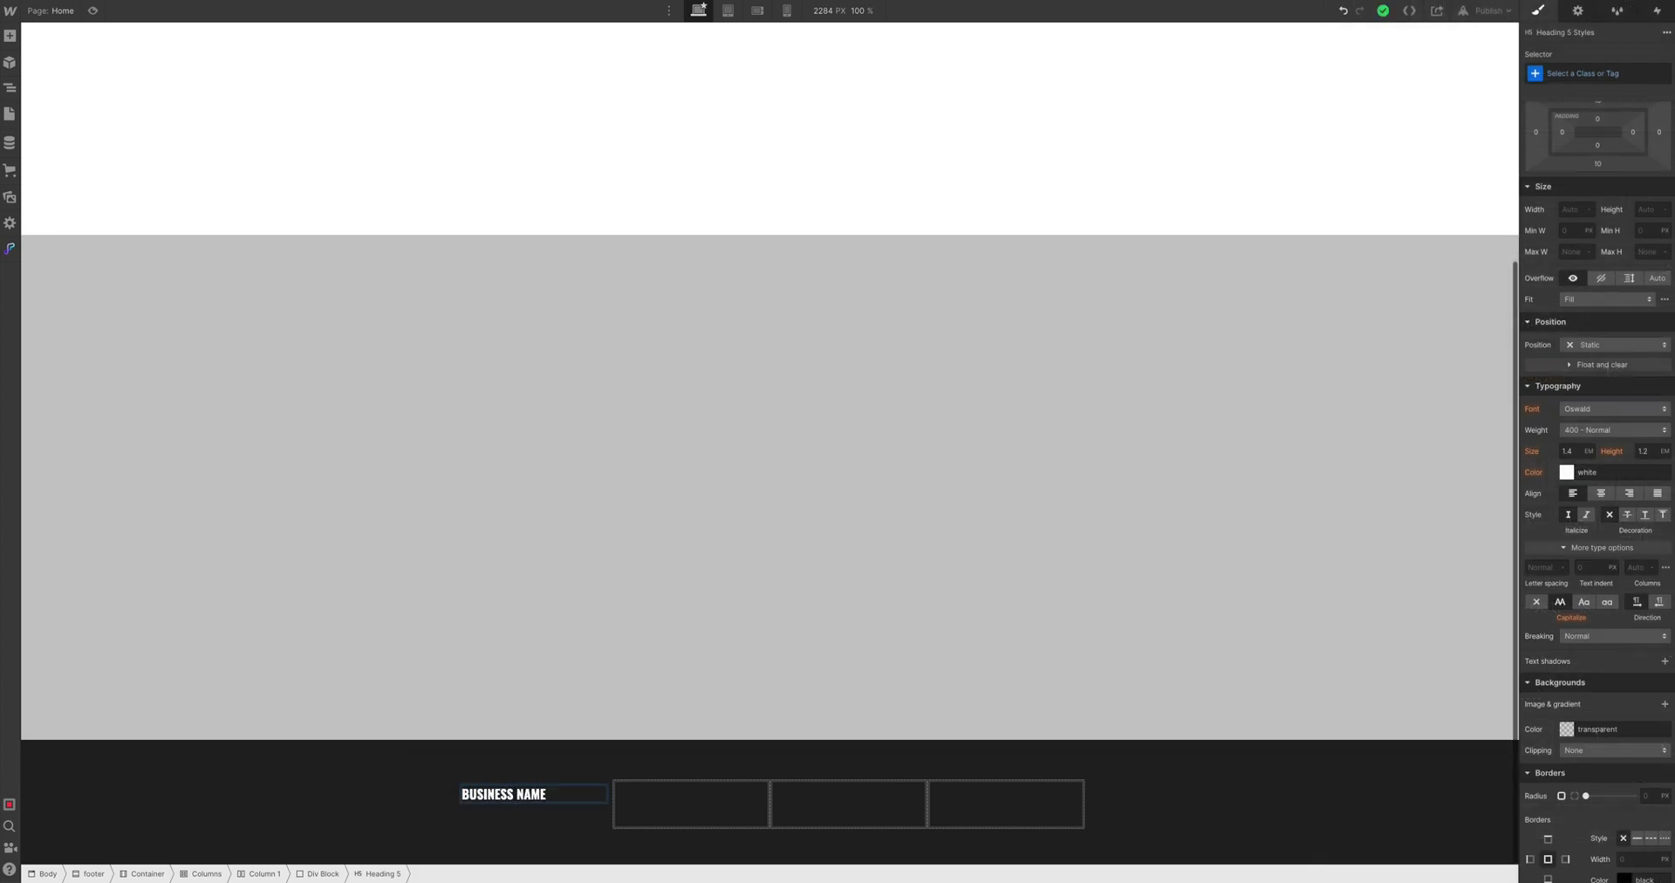
# Add a Paragraph under BUSINESS NAME and delete its text from 'Duis cursus' to the end
pyautogui.click(602, 780)
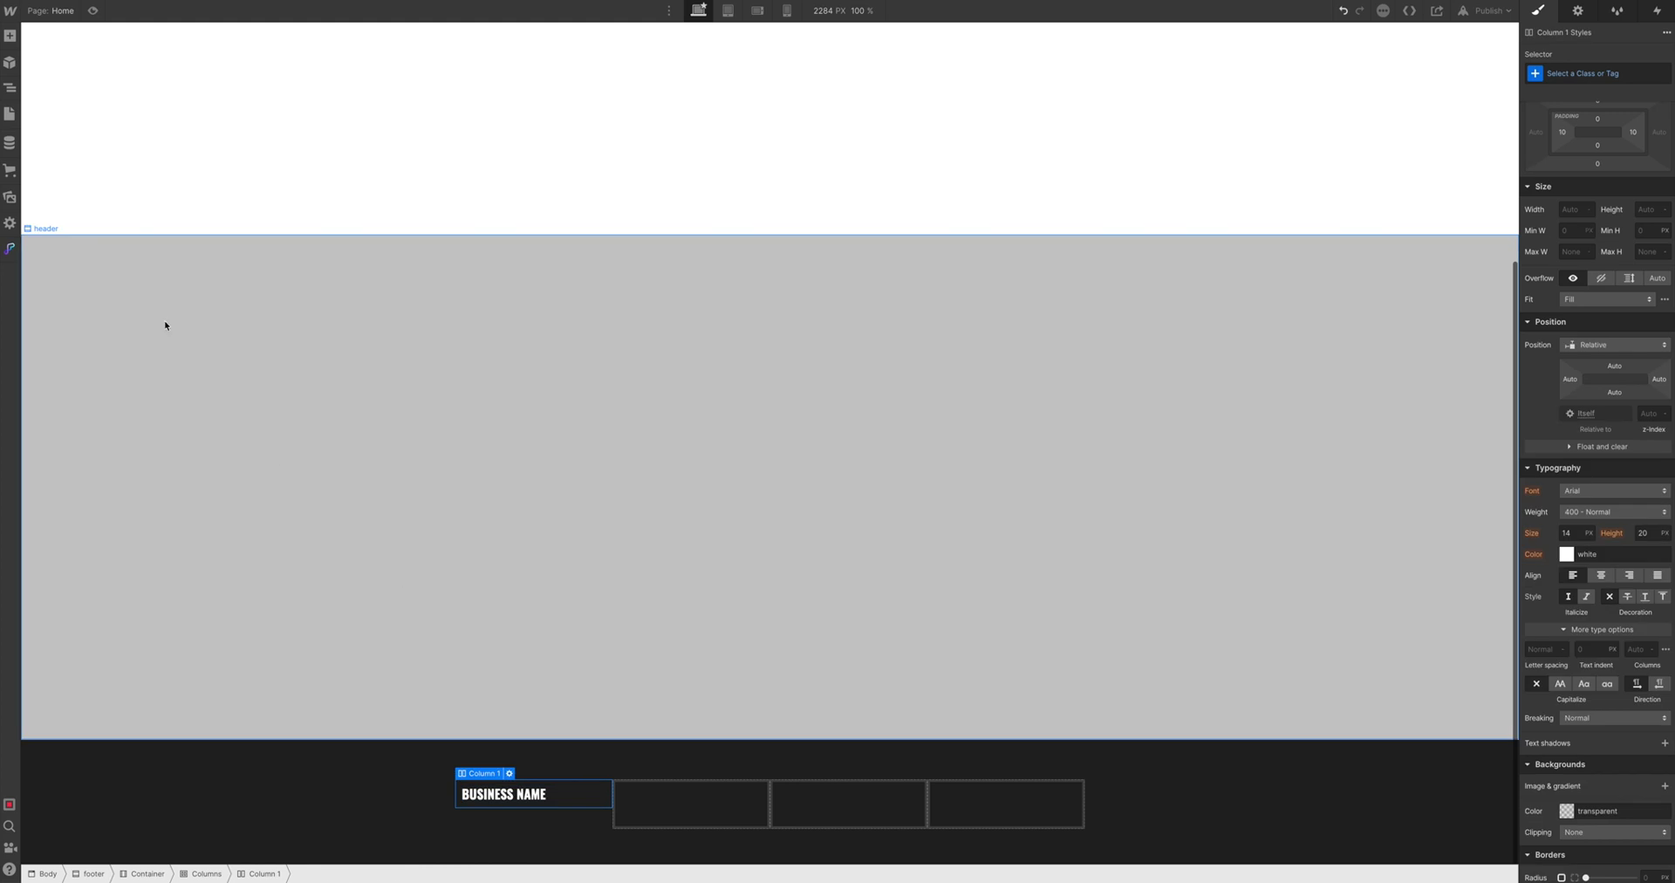
pyautogui.click(10, 35)
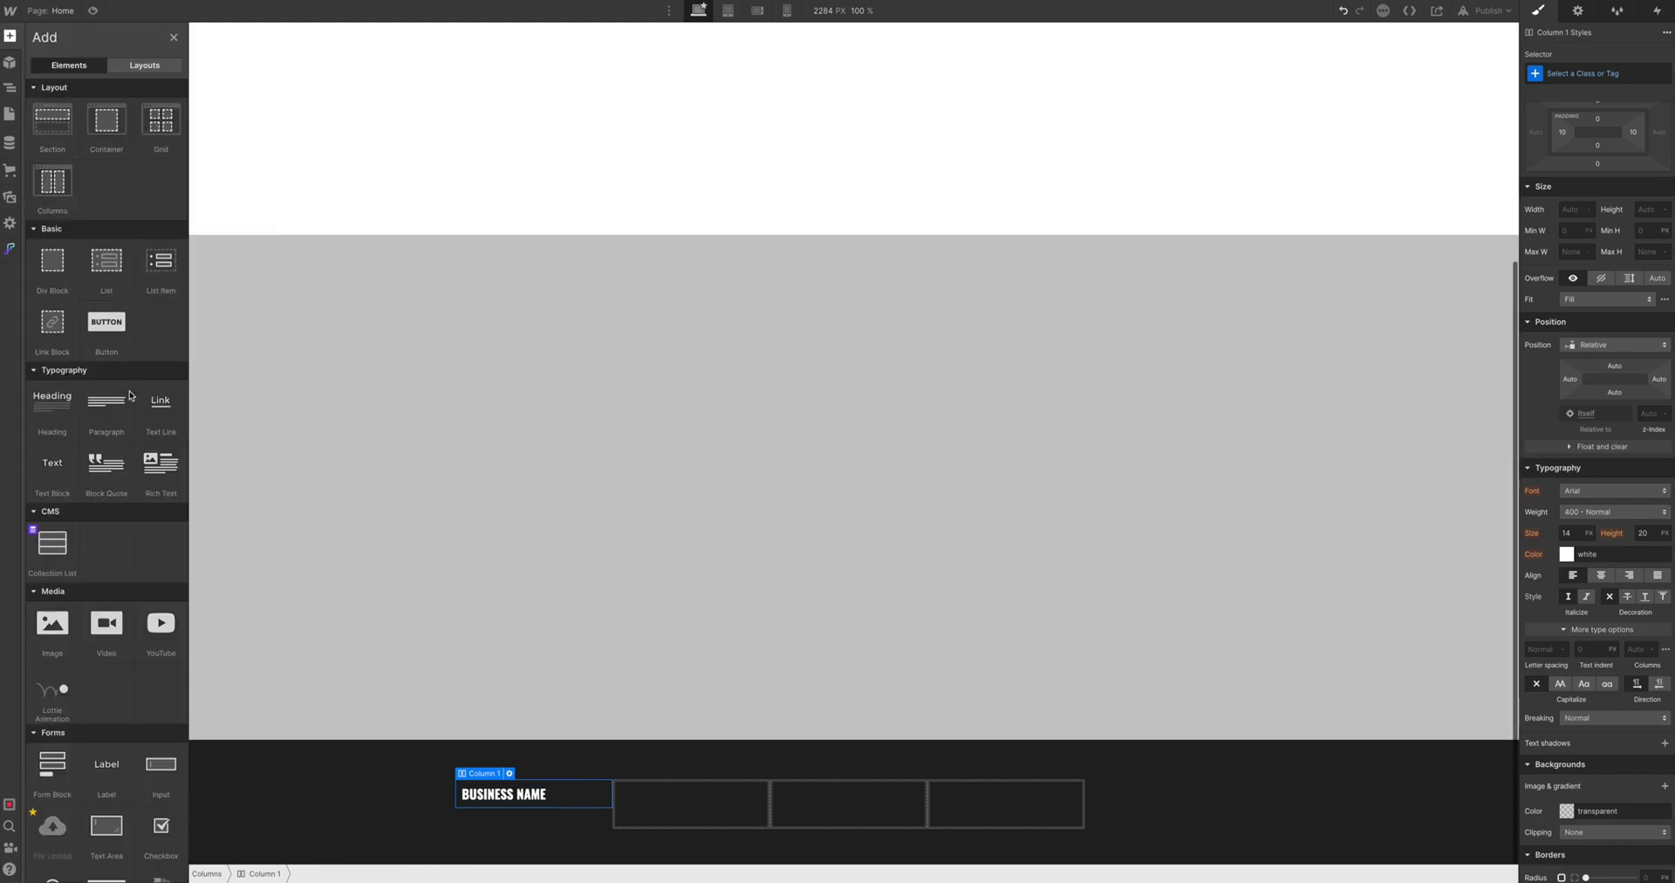
pyautogui.moveTo(109, 412); pyautogui.dragTo(506, 796)
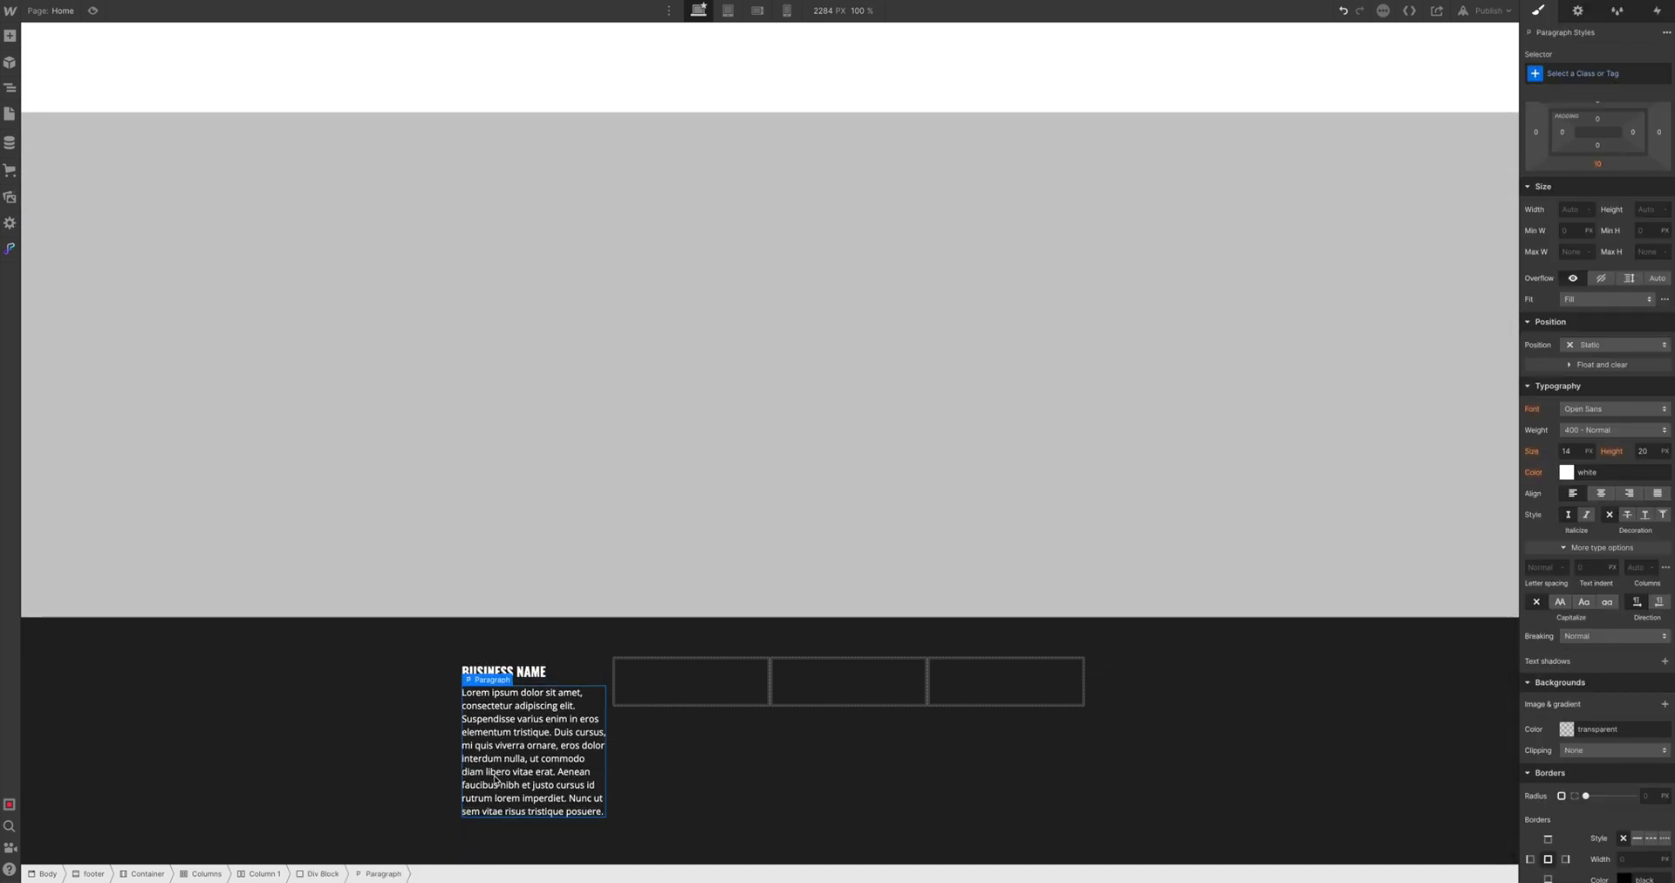
pyautogui.doubleClick(532, 750)
pyautogui.moveTo(554, 731); pyautogui.dragTo(634, 846)
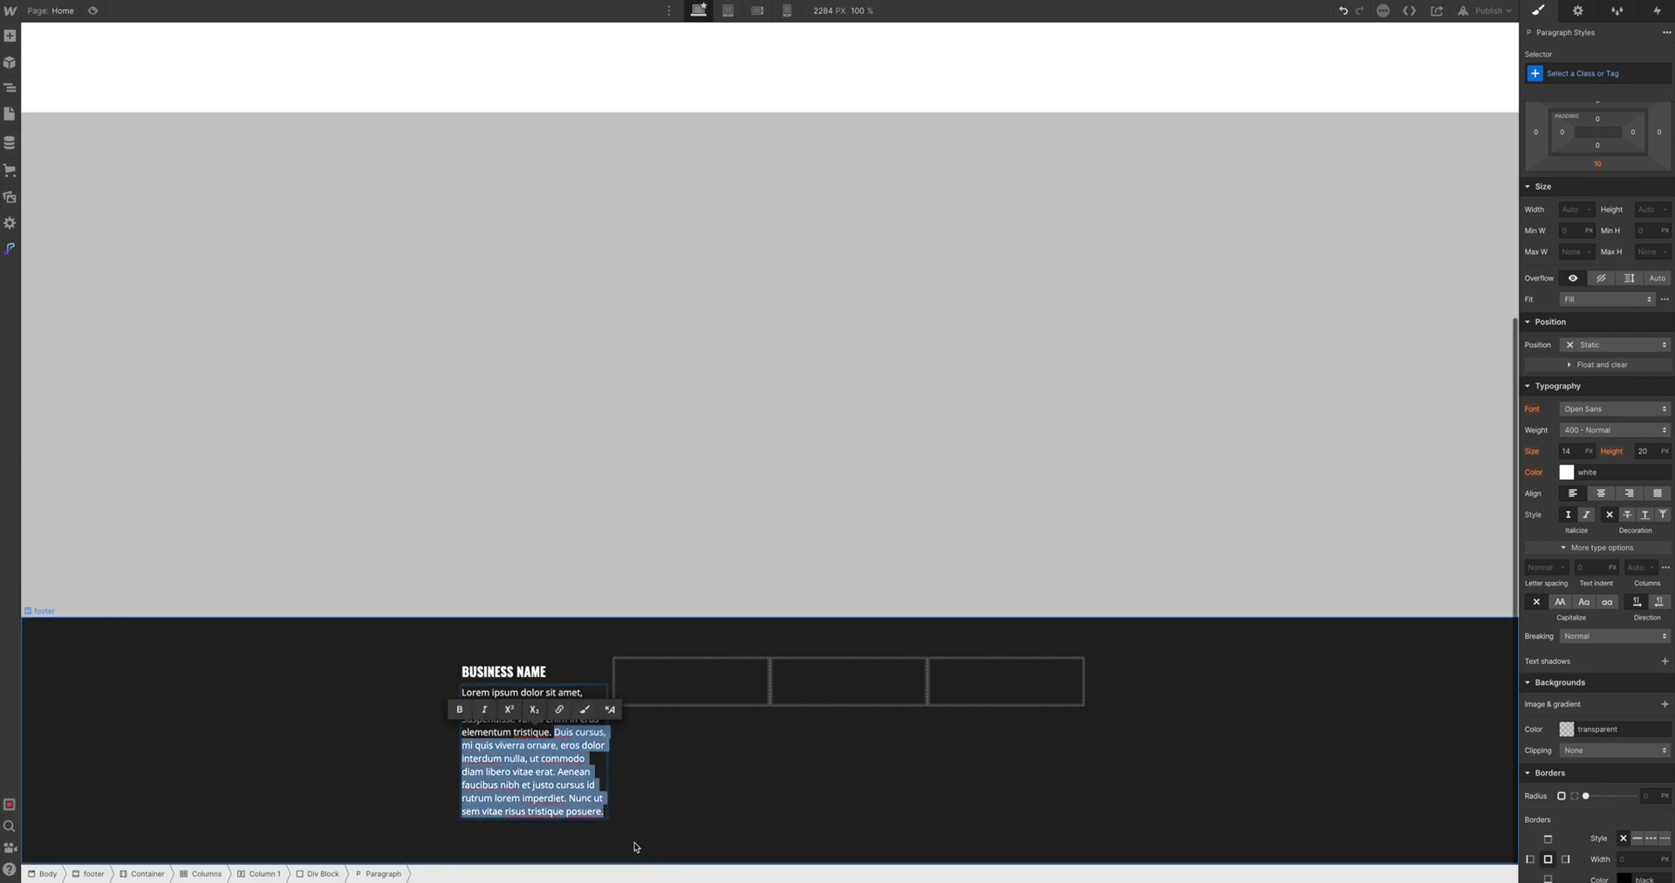
pyautogui.press('BackSpace')
pyautogui.click(596, 719)
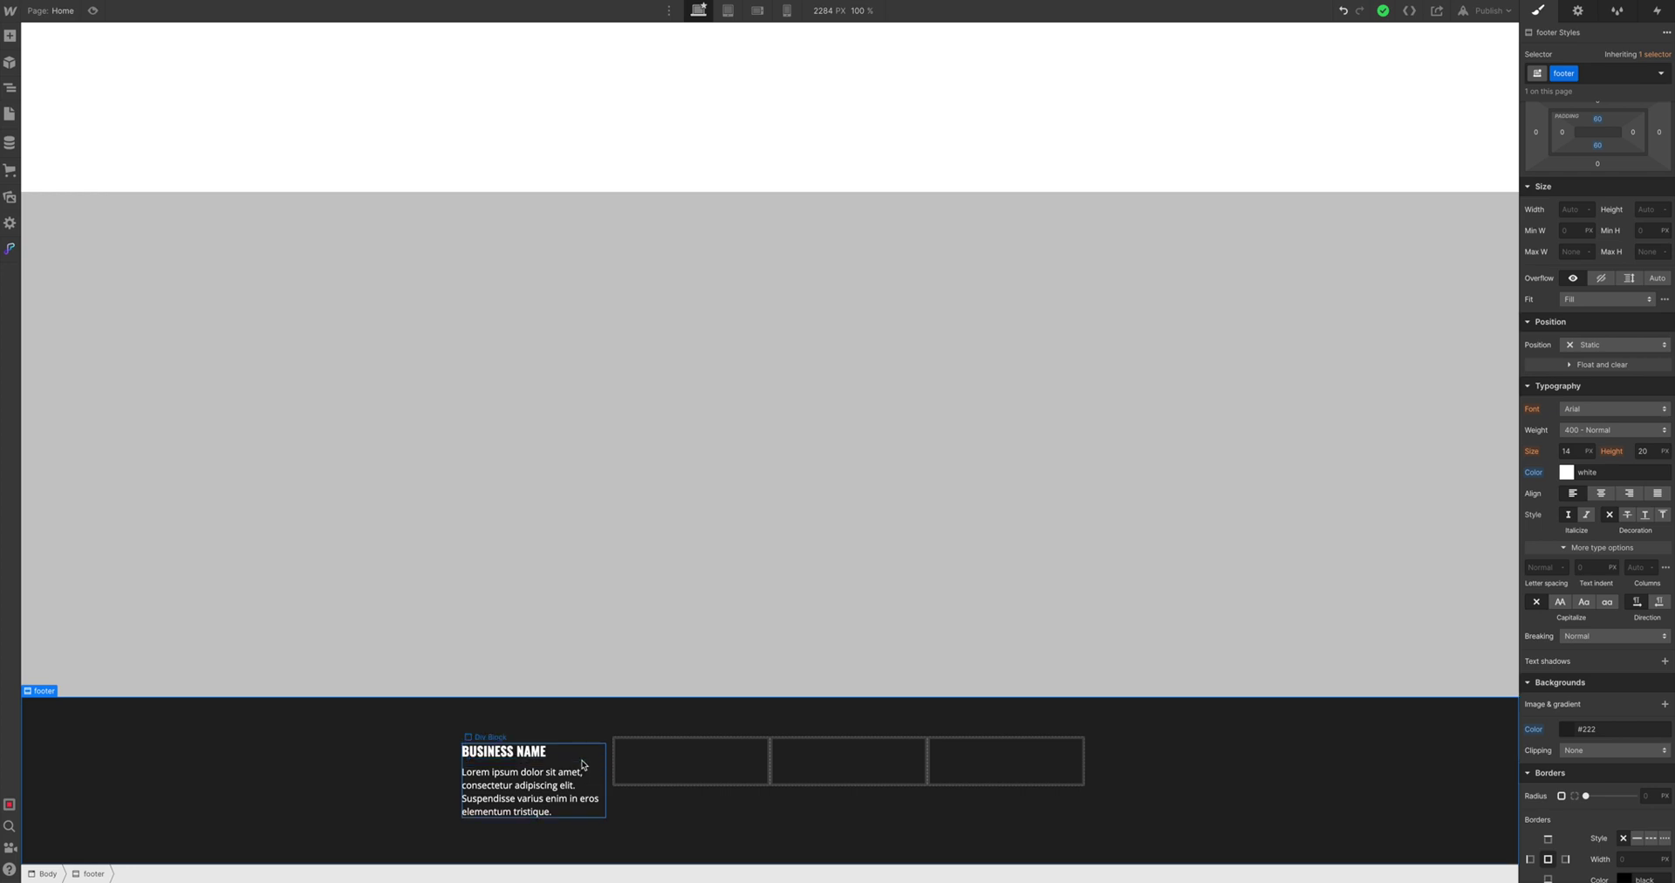
# Paste a copy of the heading-and-paragraph block into Column 2 and retitle its heading 'MENU'
pyautogui.click(583, 765)
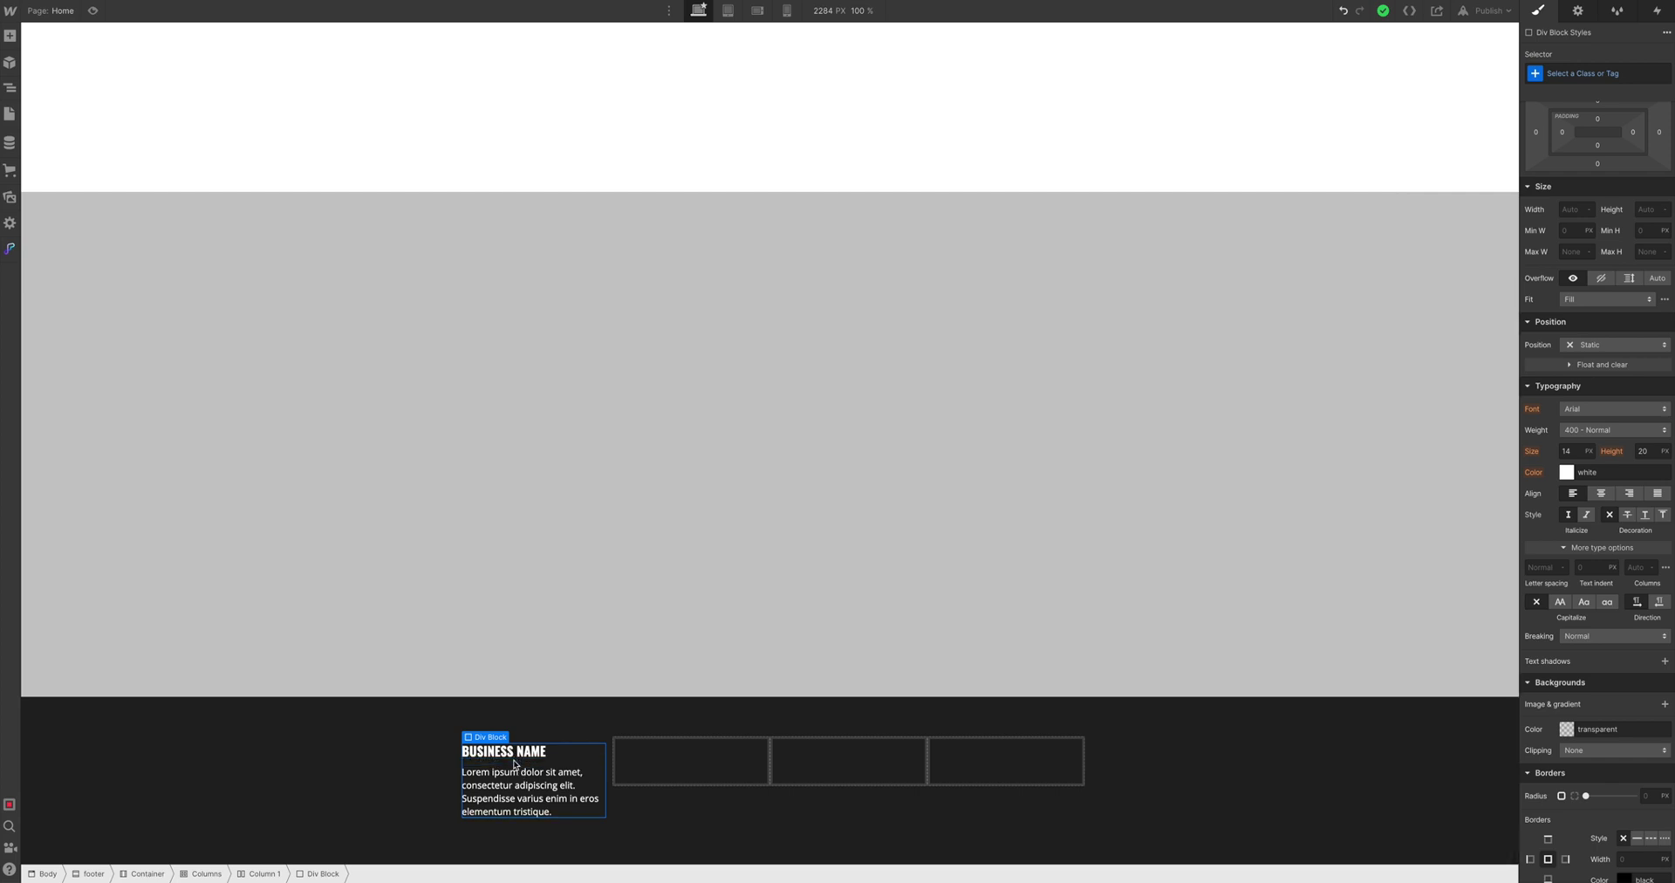
pyautogui.click(640, 767)
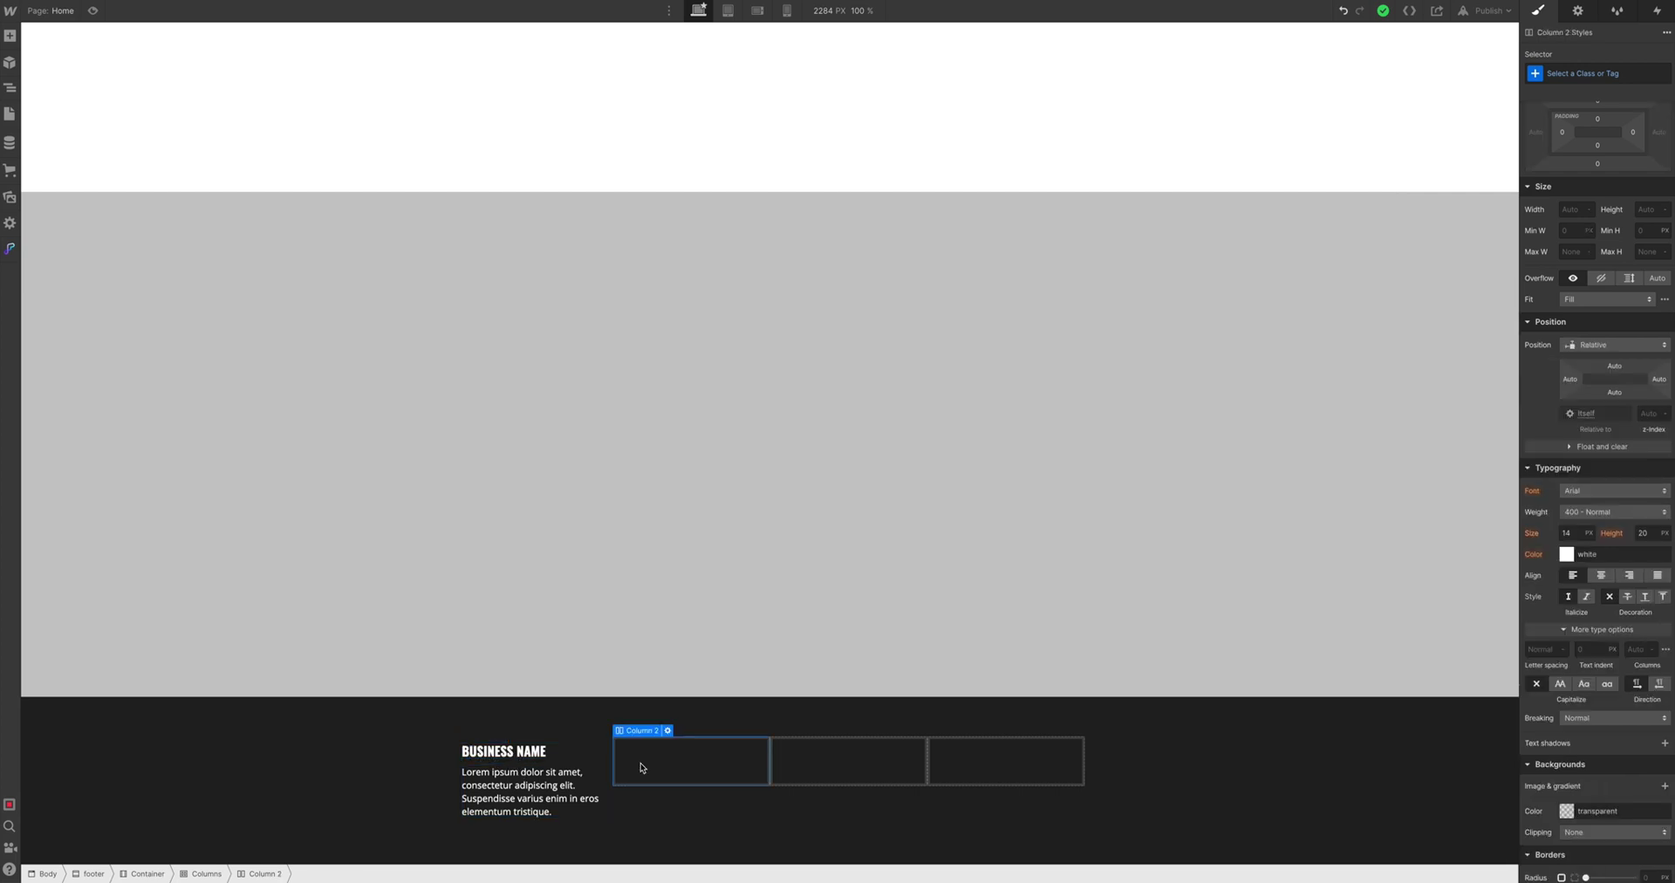
pyautogui.hotkey('ctrl', 'v')
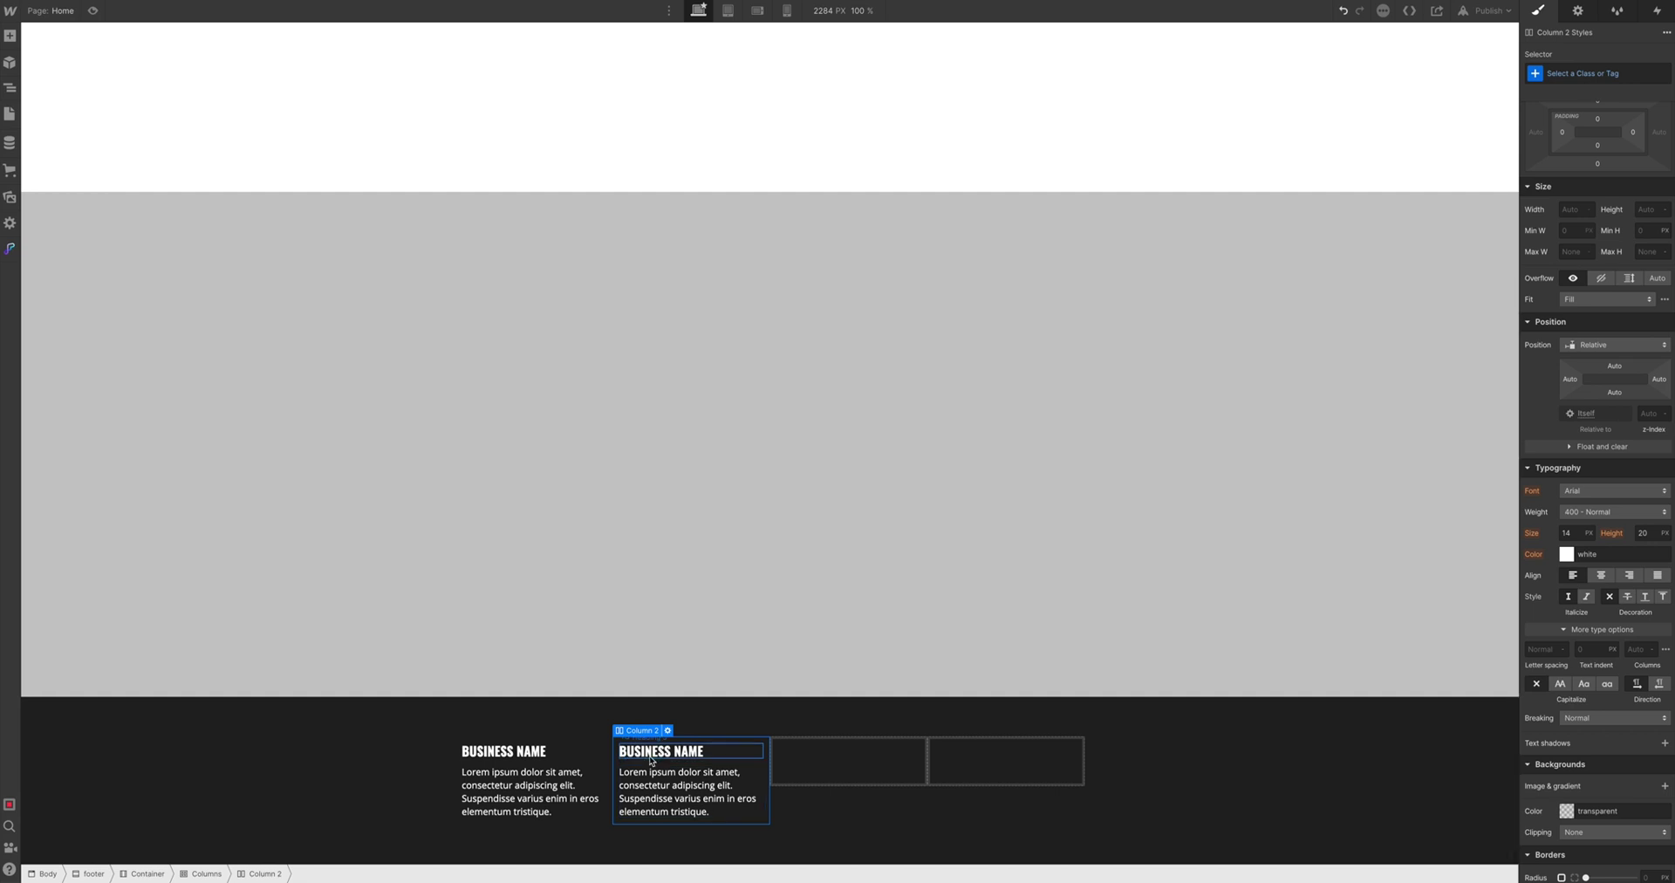
pyautogui.doubleClick(650, 754)
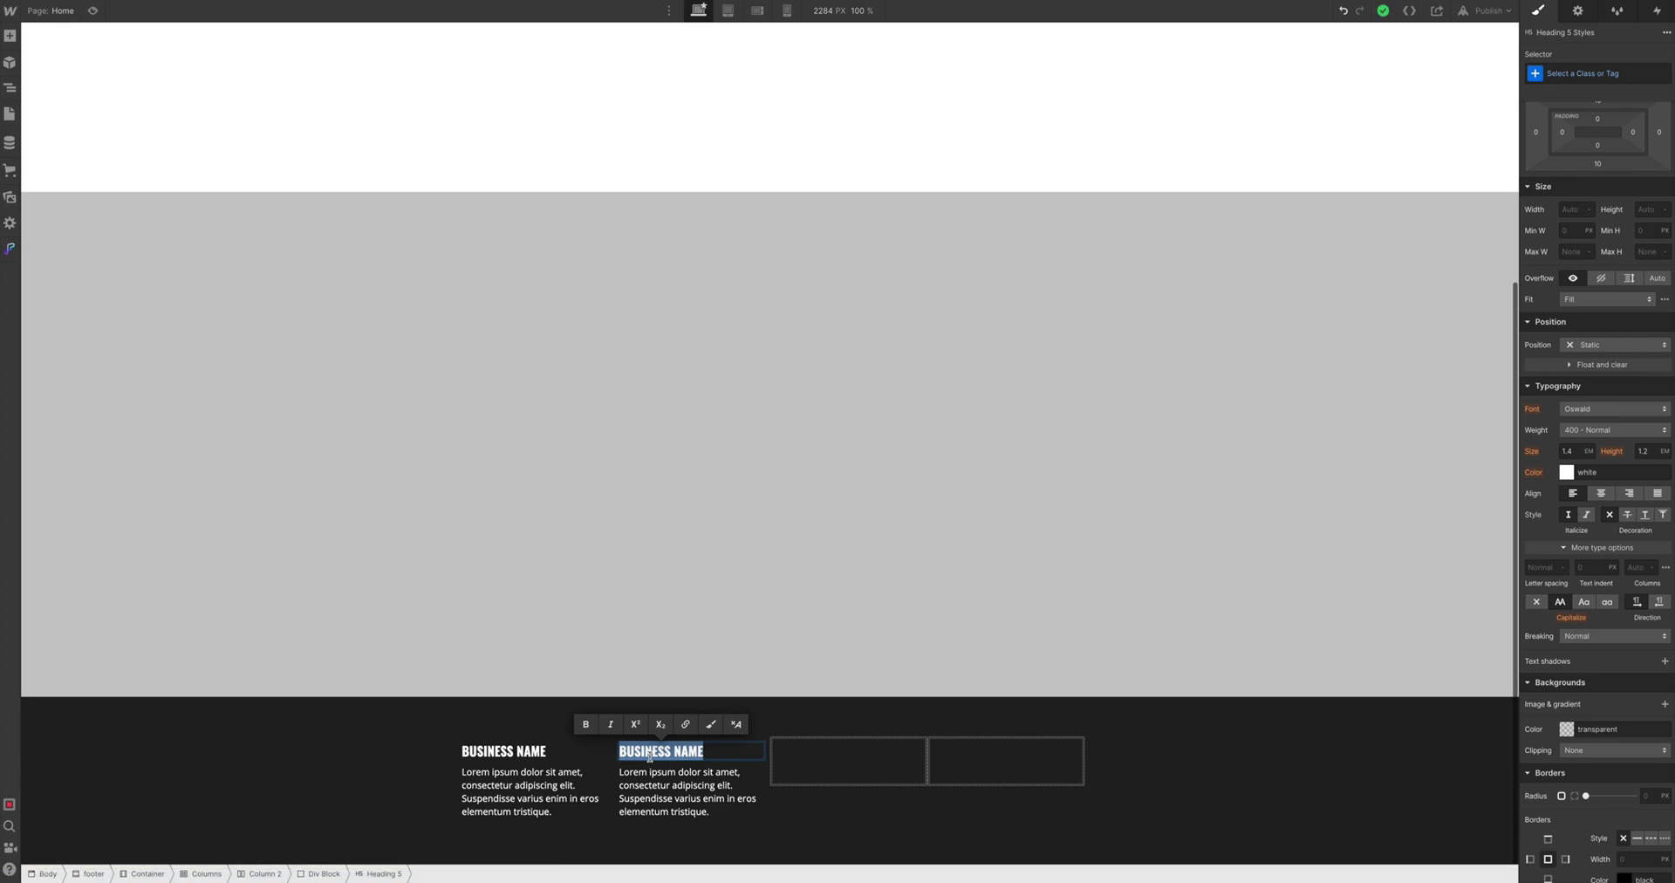
pyautogui.write('M')
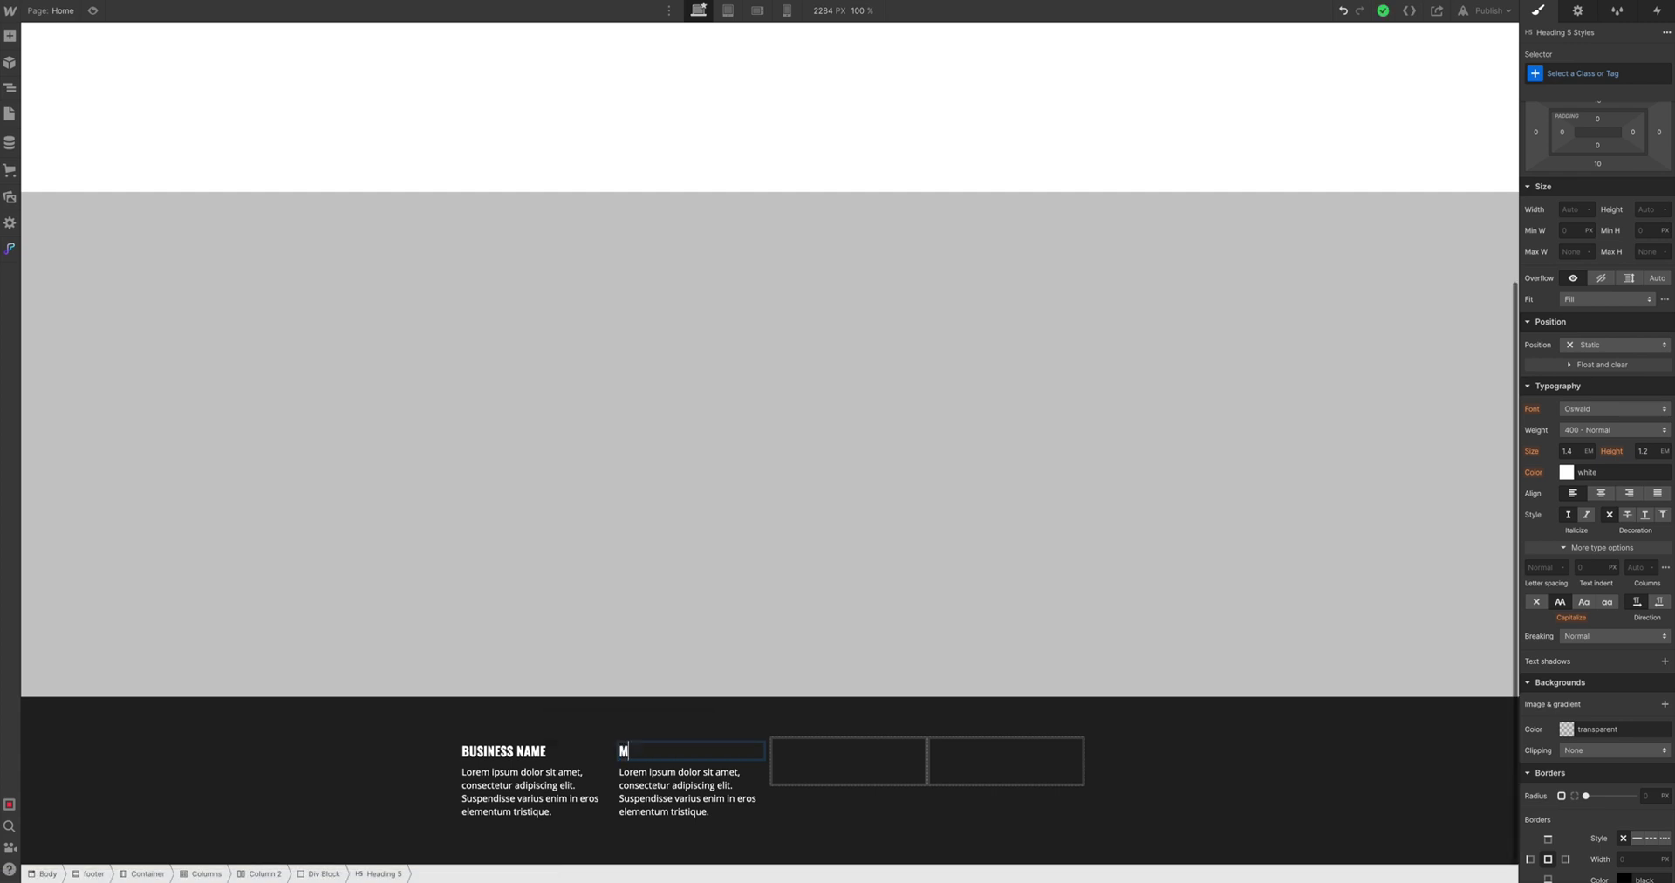
pyautogui.write('ENU')
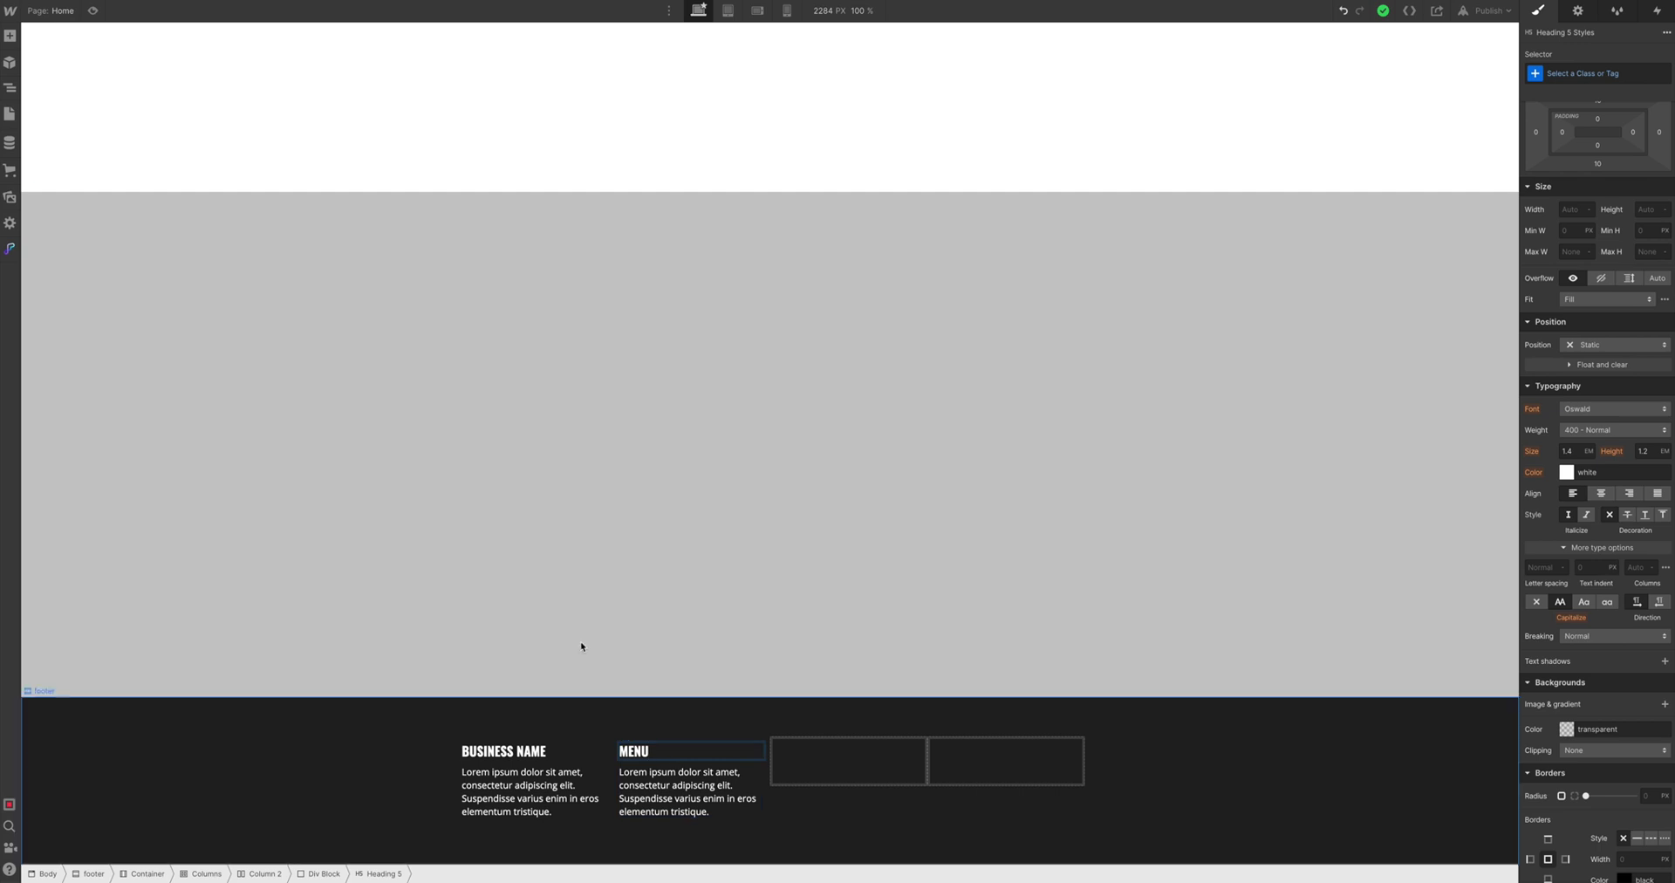
# Add a List element beneath the MENU heading in the second footer column
pyautogui.press('Escape')
pyautogui.click(10, 36)
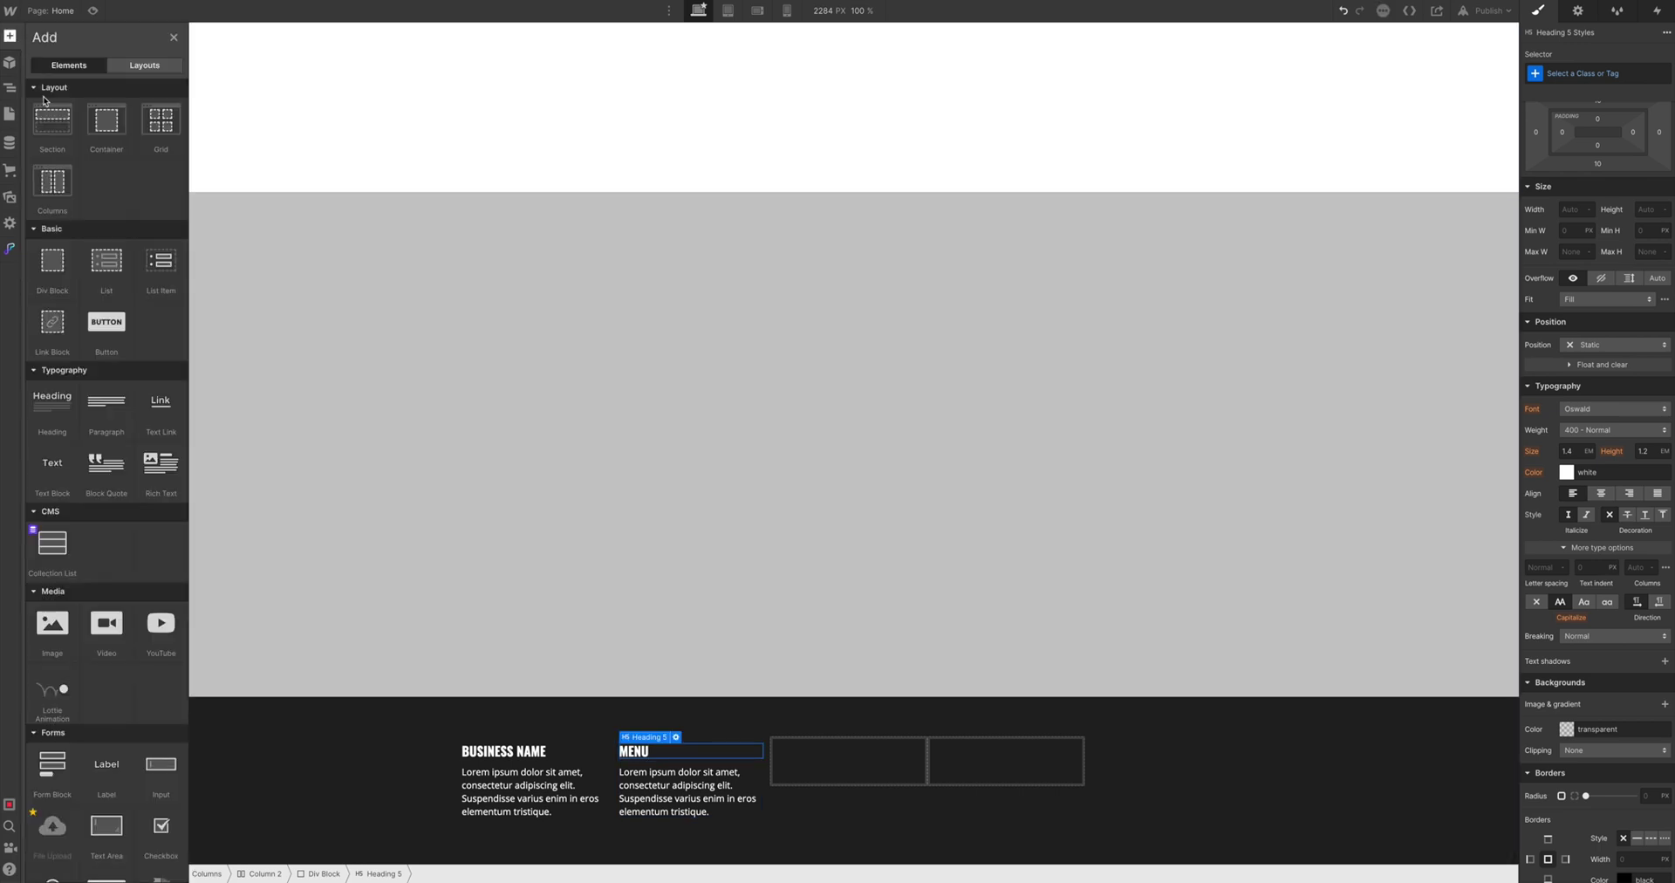
pyautogui.scroll(-1, 80, 481)
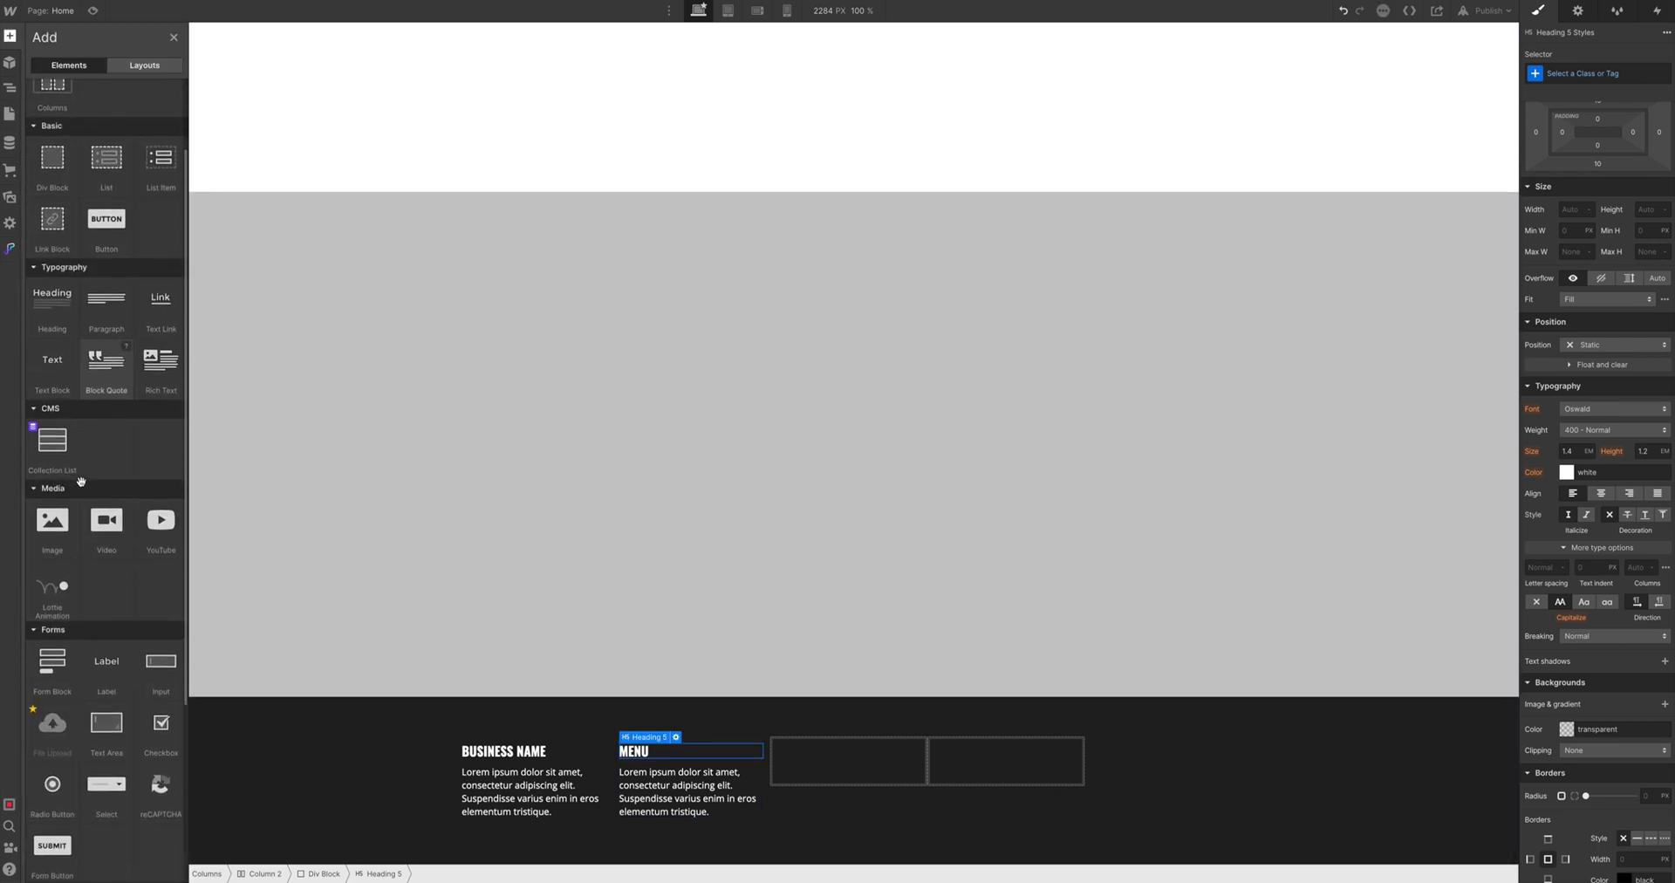
pyautogui.scroll(-2, 81, 480)
pyautogui.scroll(2, 70, 393)
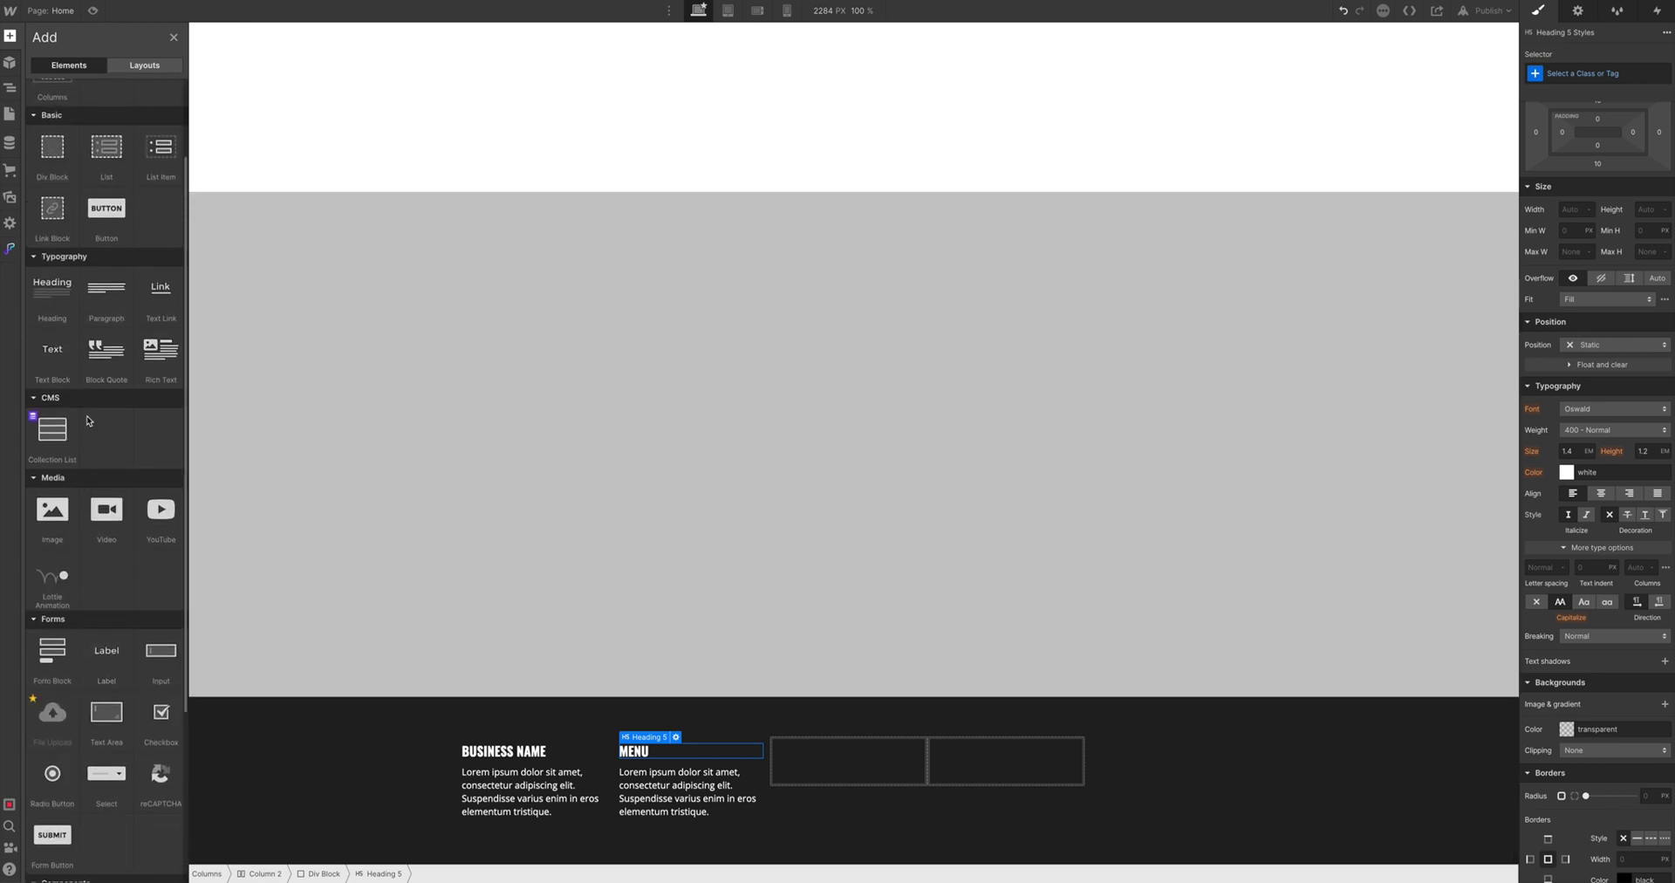
pyautogui.moveTo(279, 330); pyautogui.dragTo(641, 761)
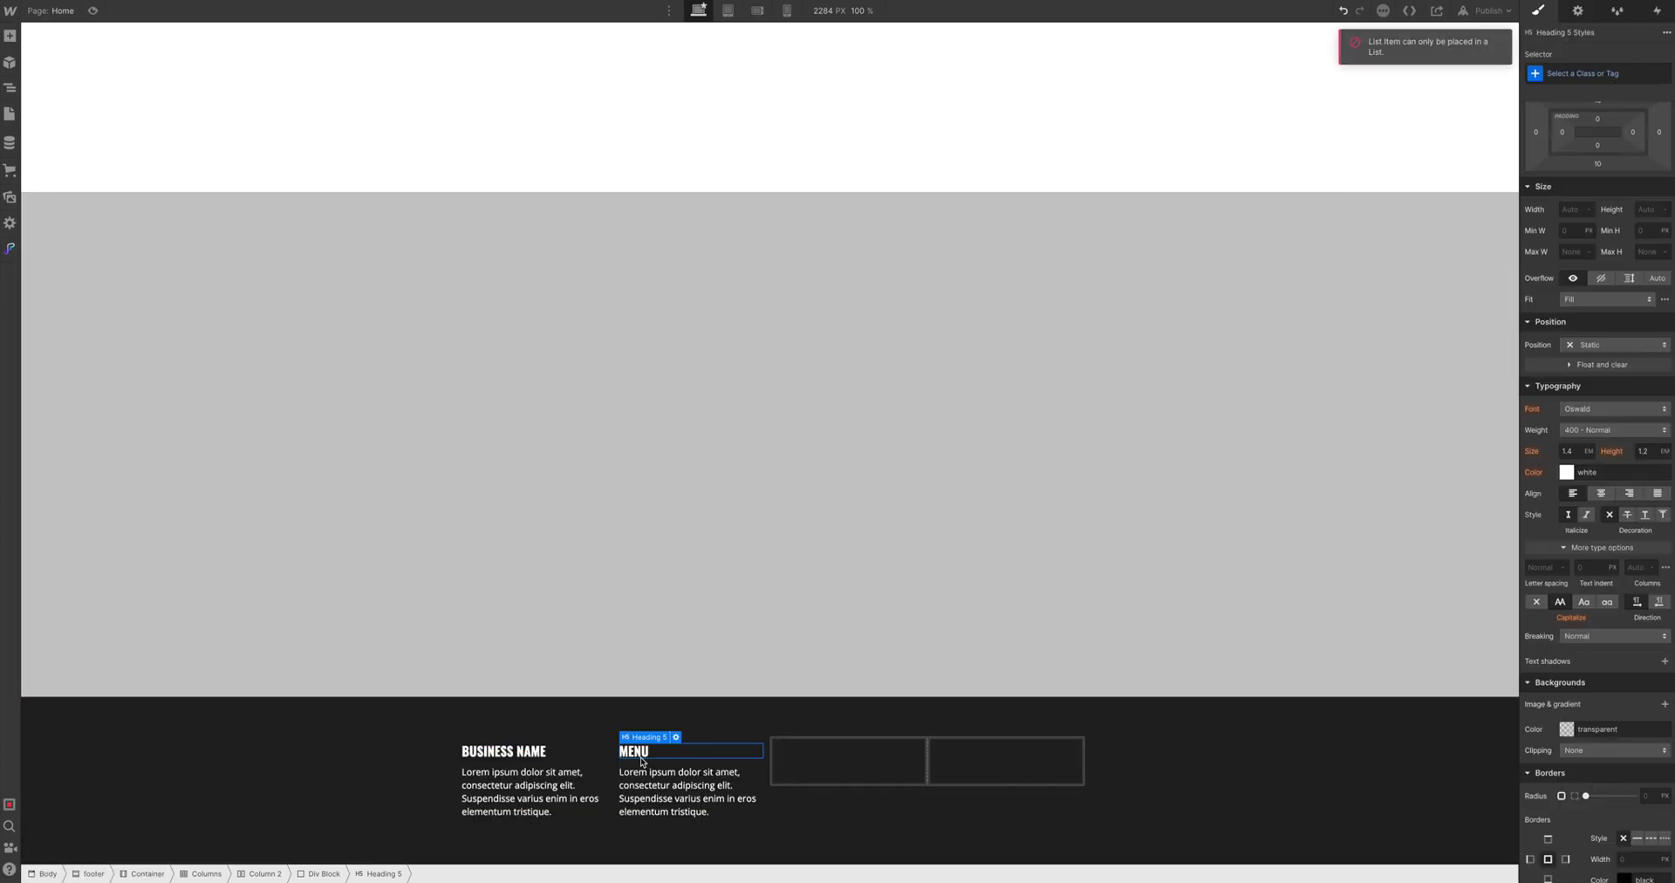
pyautogui.click(12, 42)
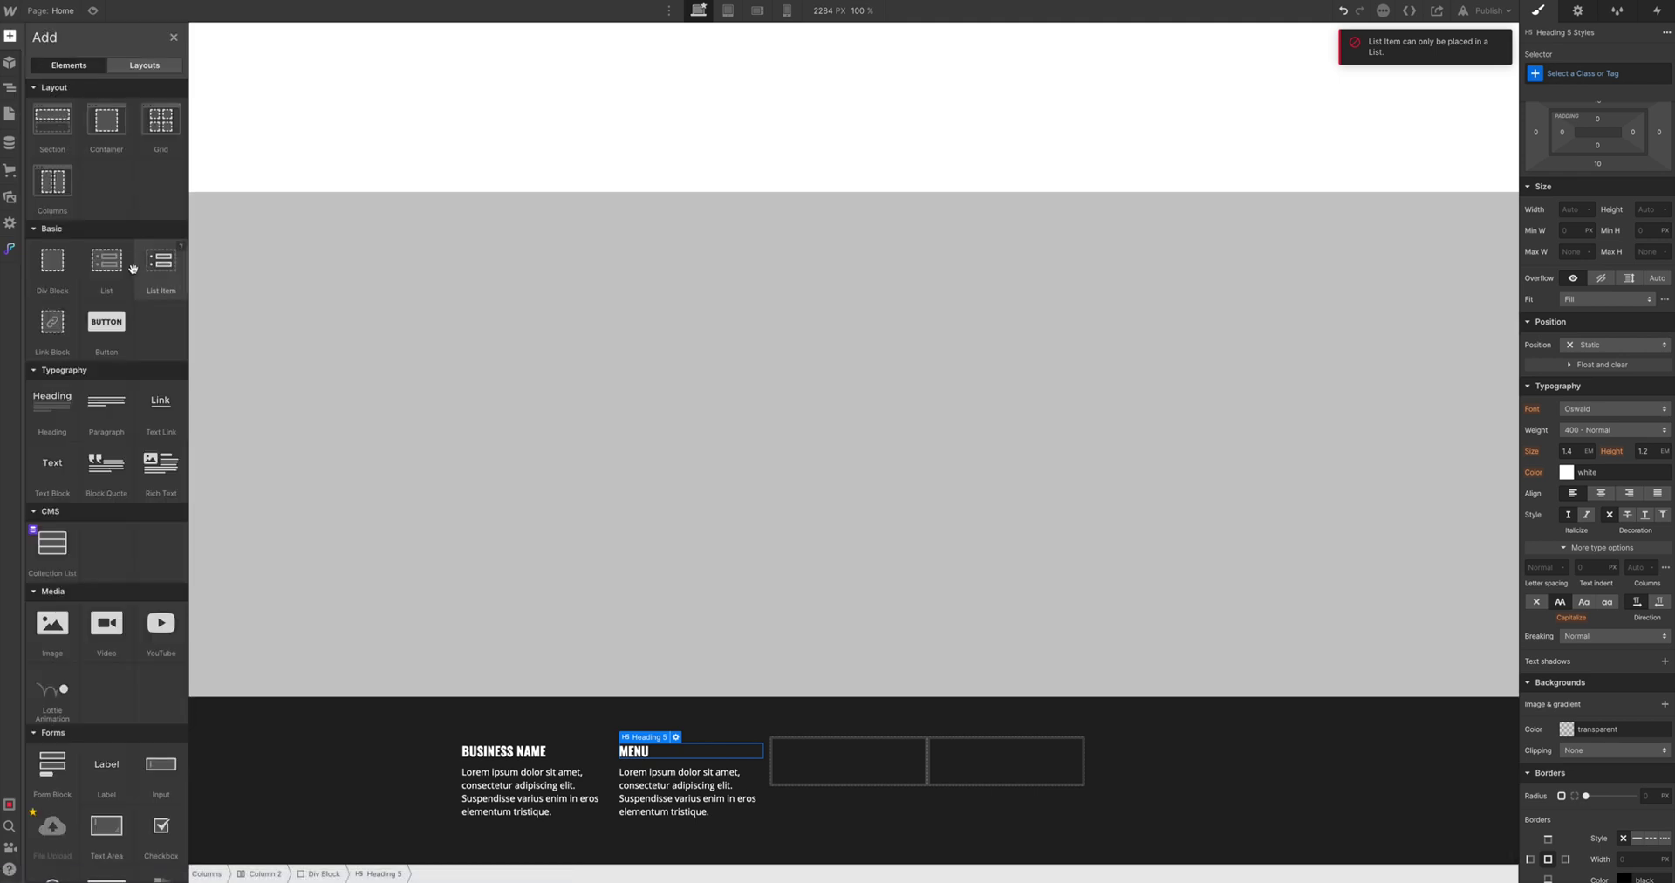
pyautogui.moveTo(161, 260); pyautogui.dragTo(647, 757)
# Set the new list's style to No Bullets
pyautogui.click(663, 786)
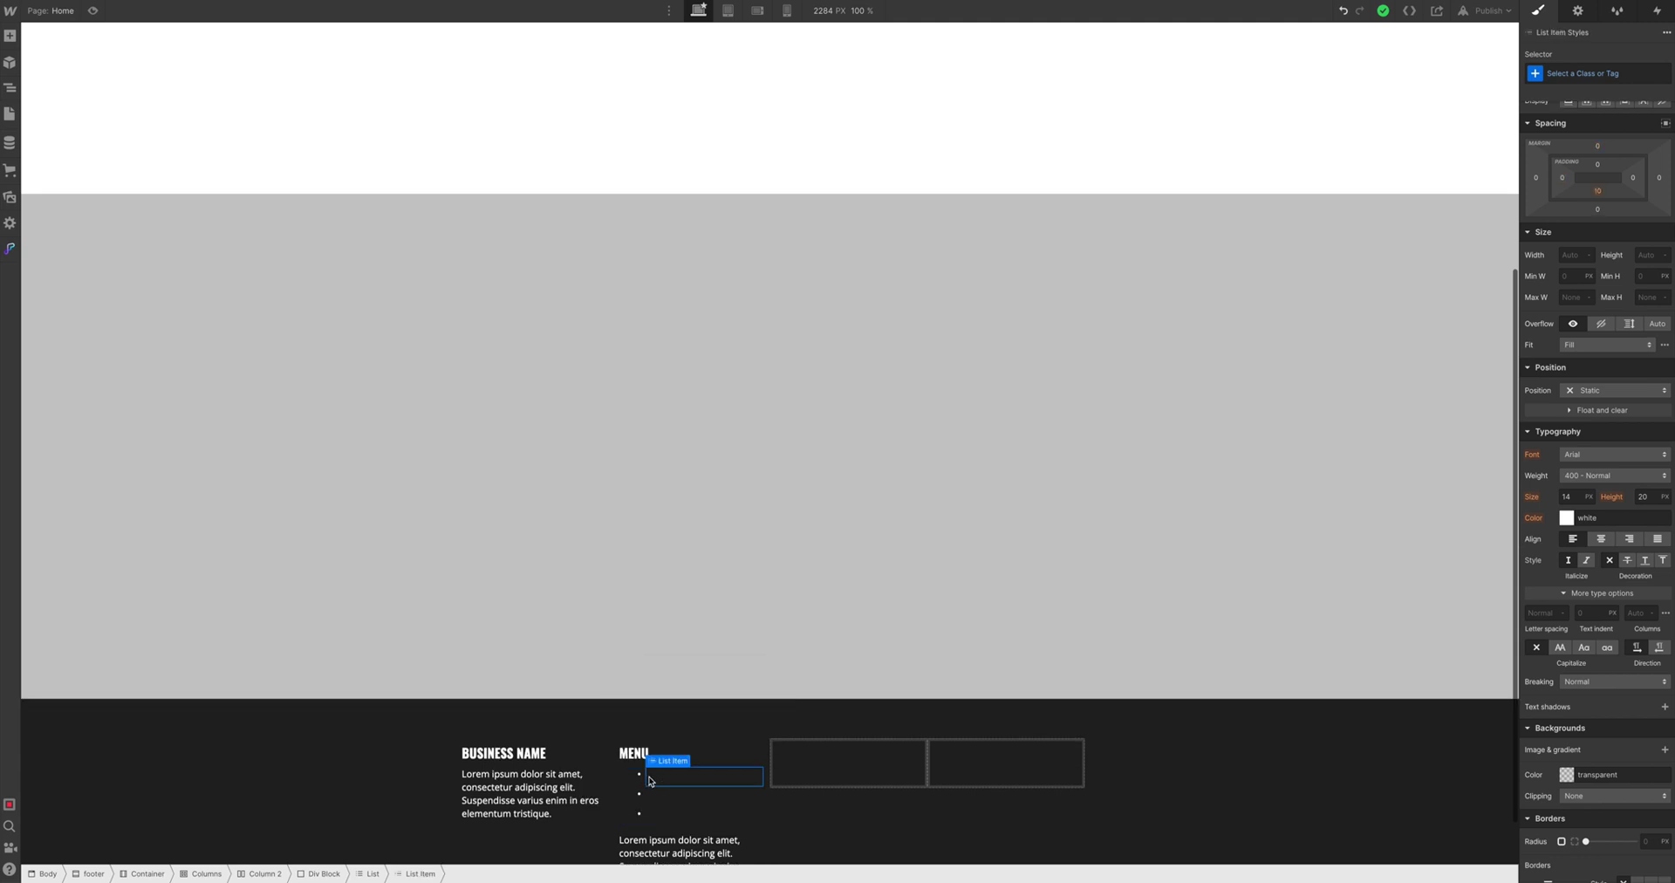
pyautogui.click(647, 773)
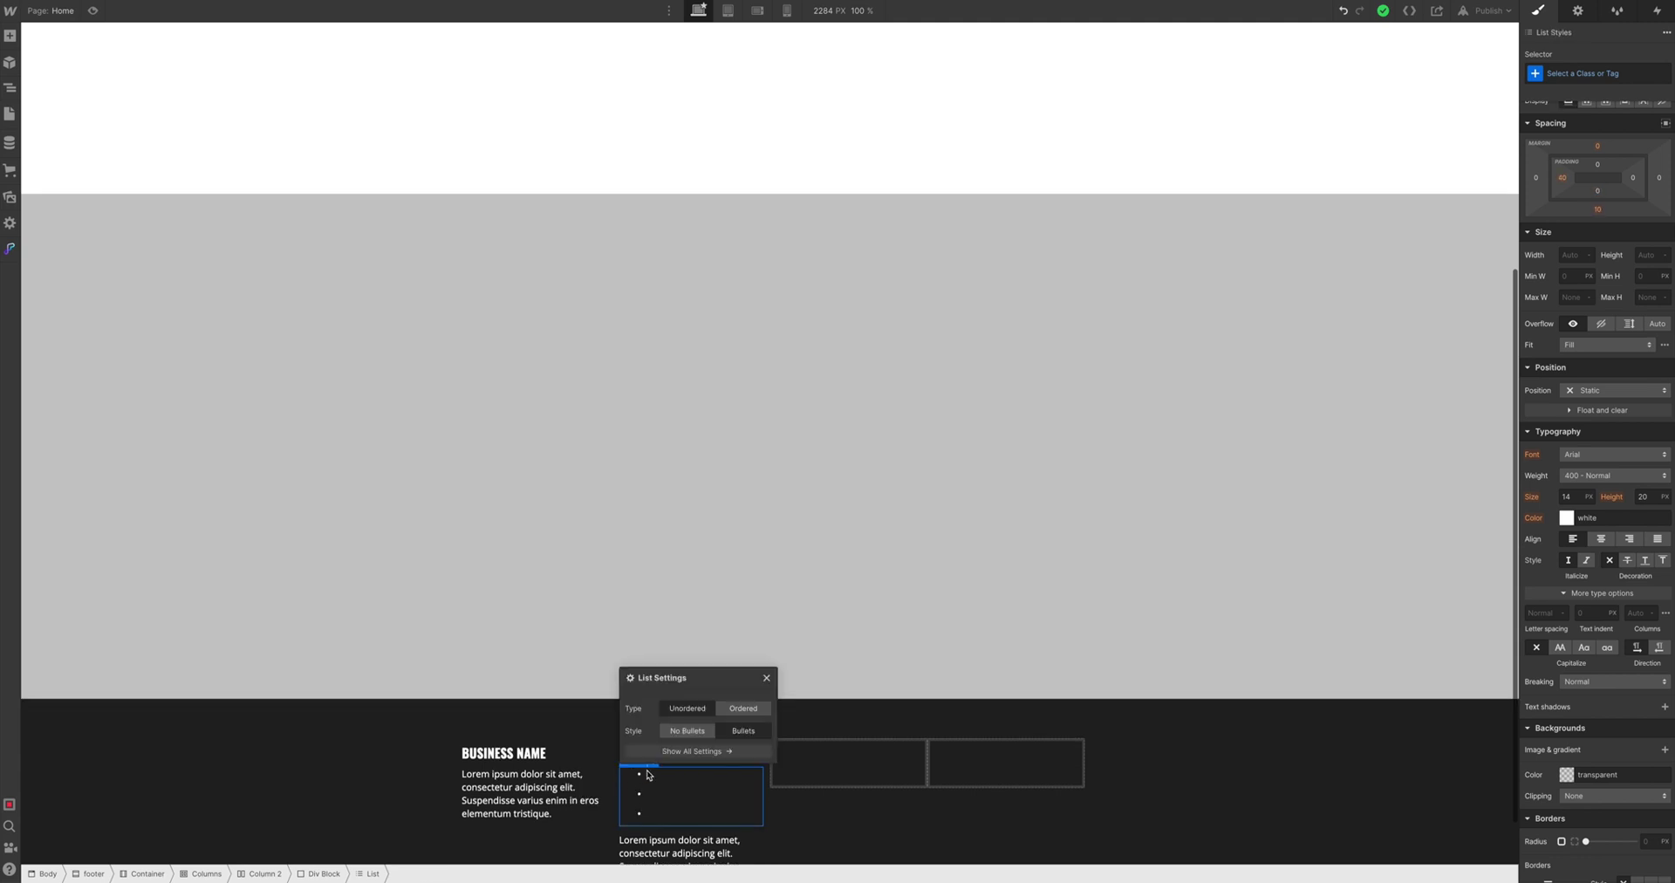
pyautogui.click(689, 731)
pyautogui.click(659, 775)
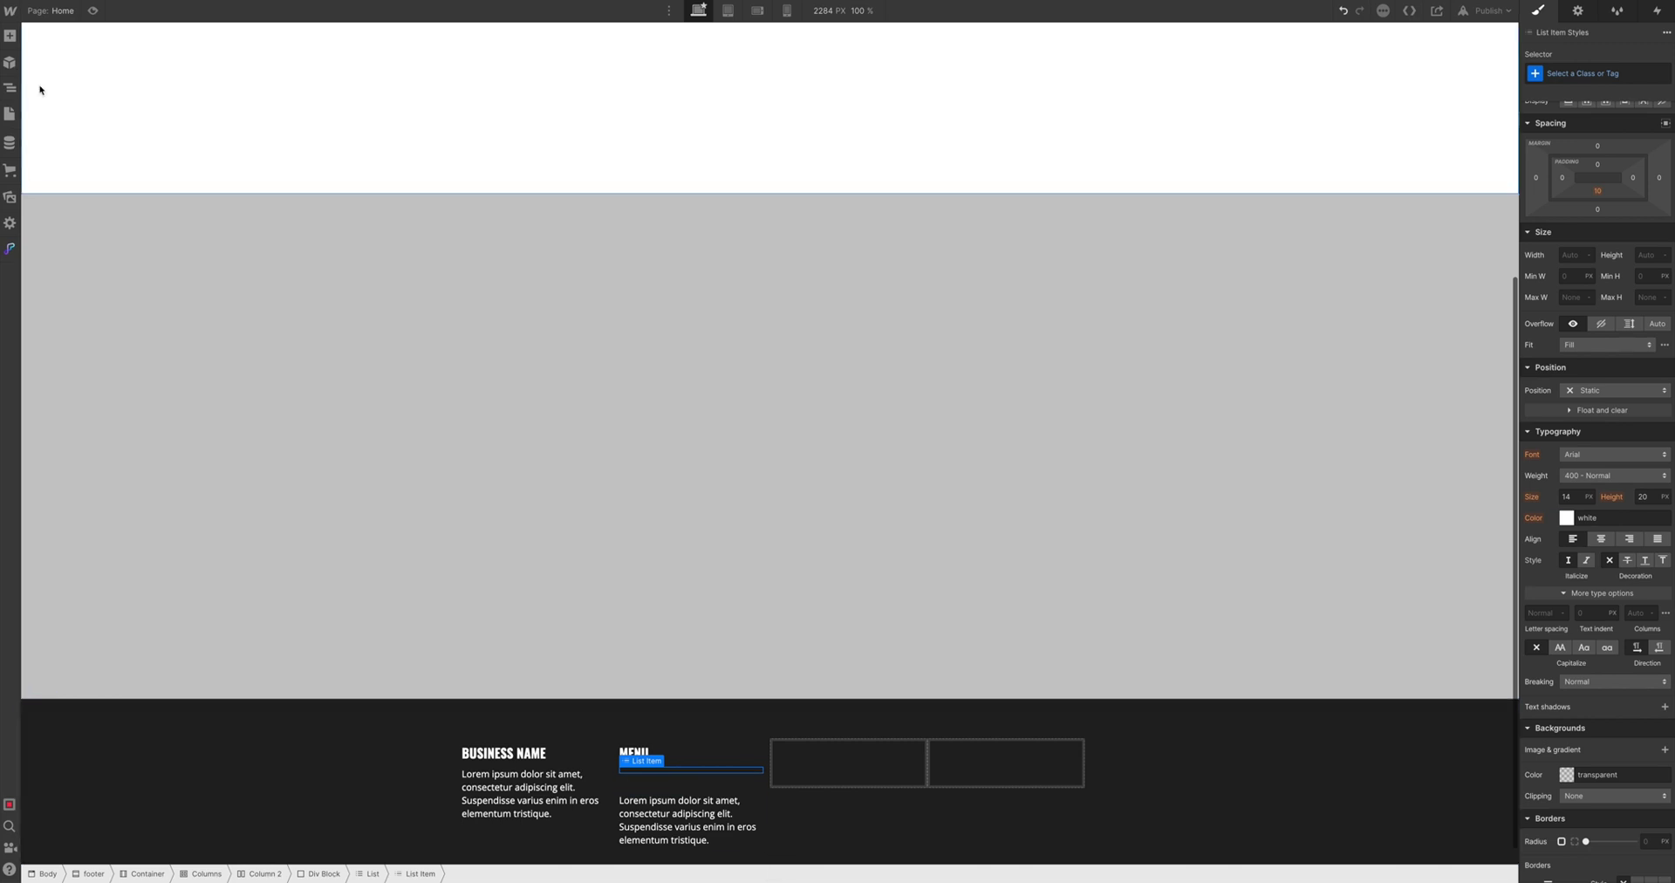
# Insert a Text Link into the first MENU list item, deleting an earlier misplaced link
pyautogui.click(9, 36)
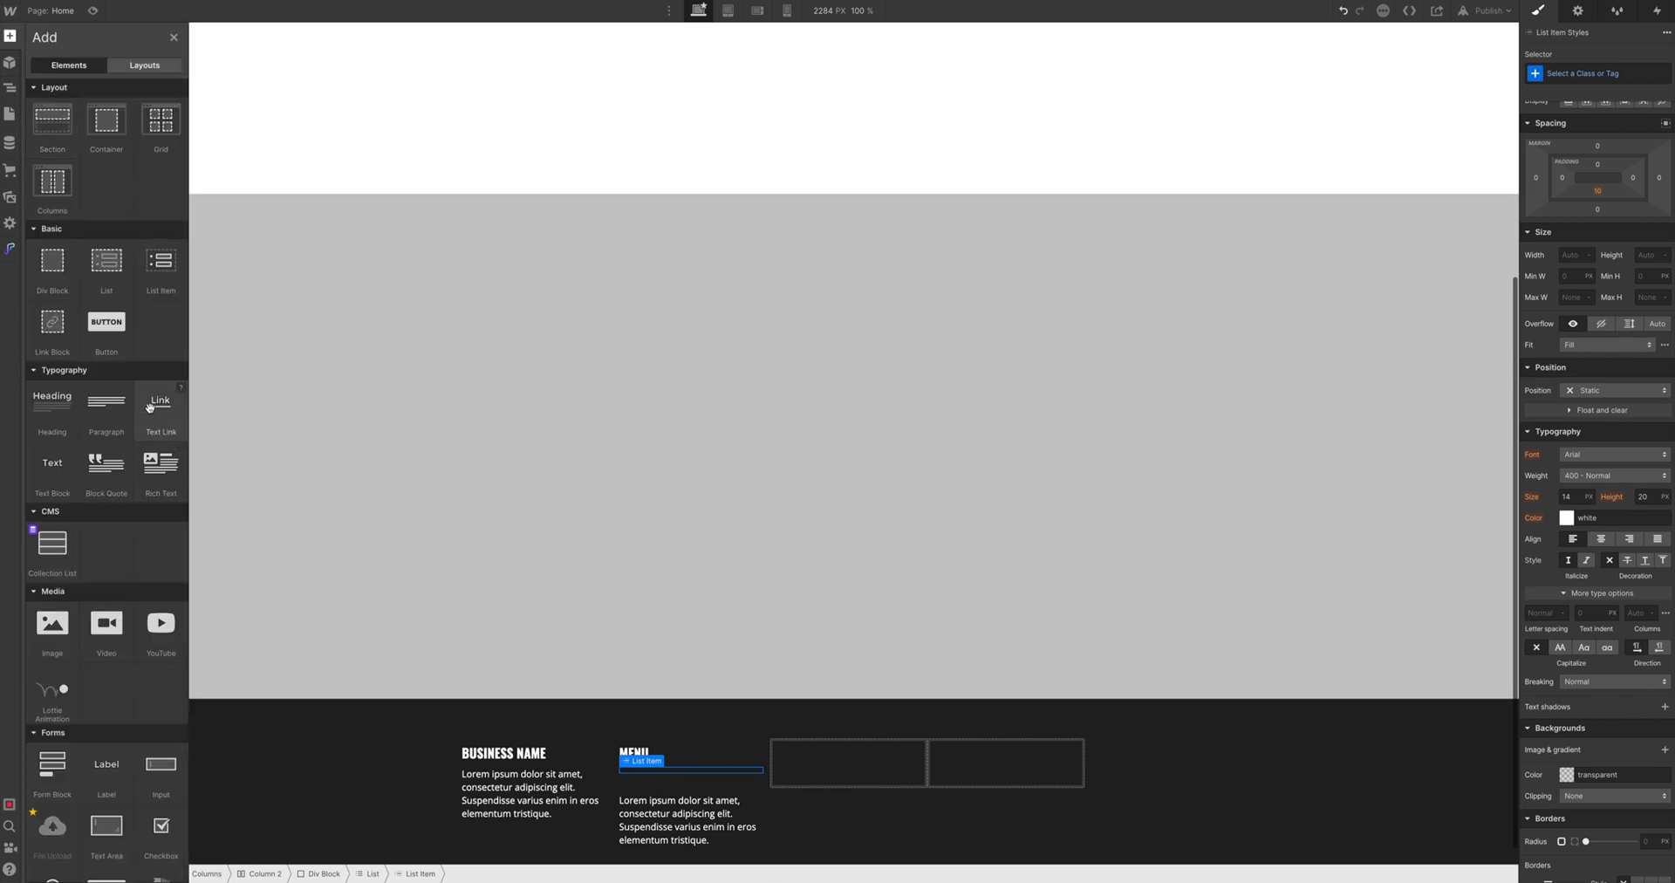
pyautogui.moveTo(150, 408); pyautogui.dragTo(1598, 256)
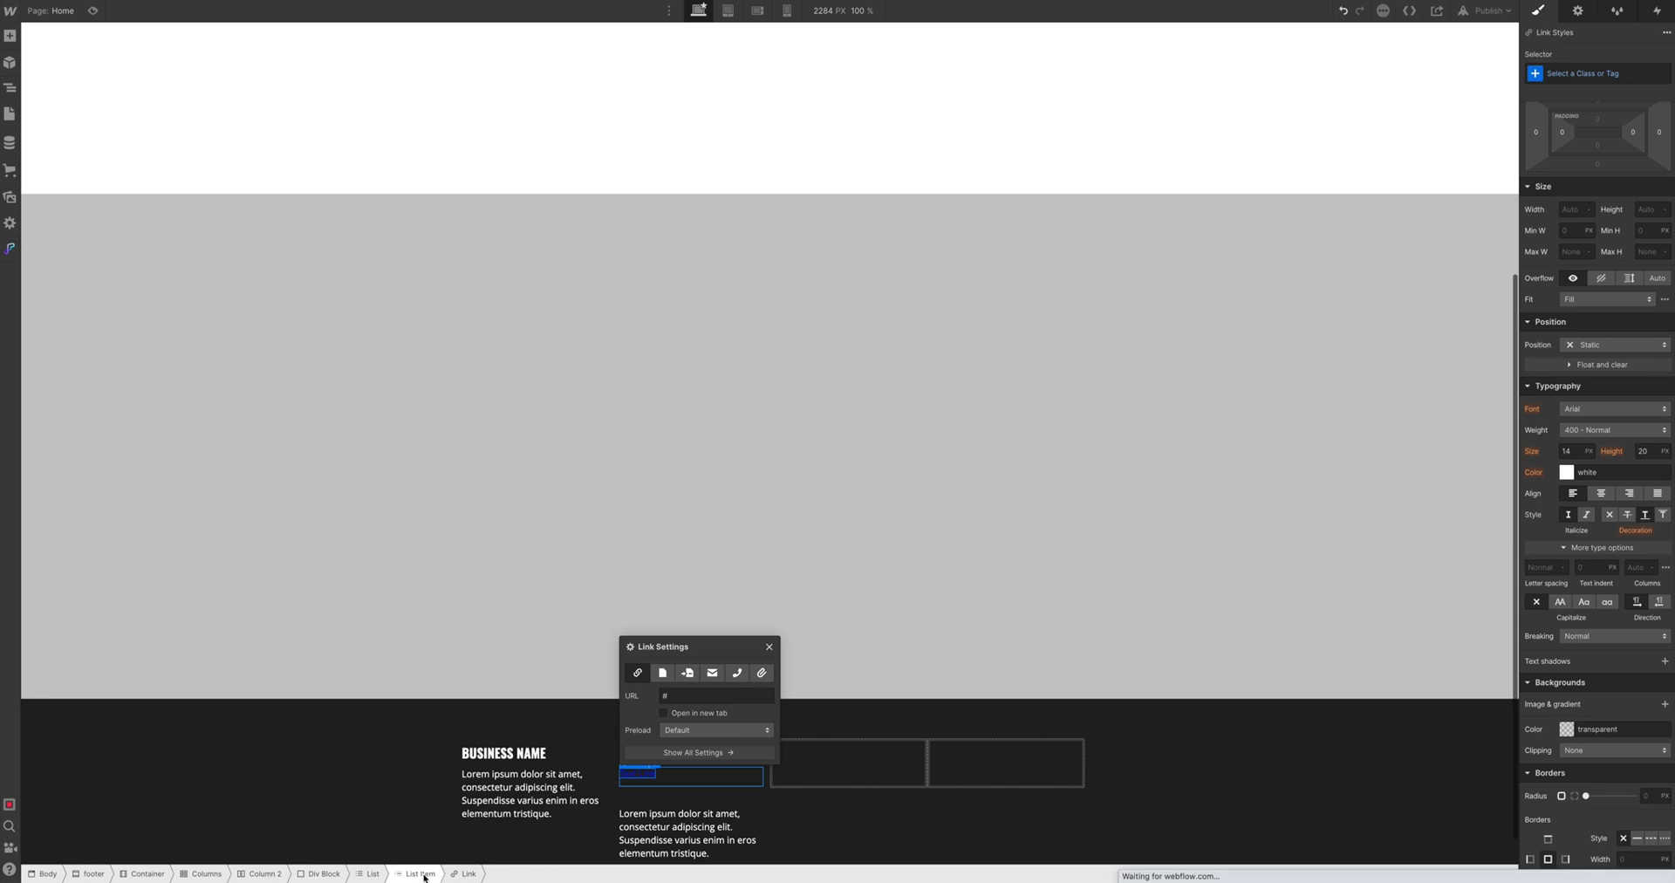
pyautogui.press('Delete')
pyautogui.click(668, 783)
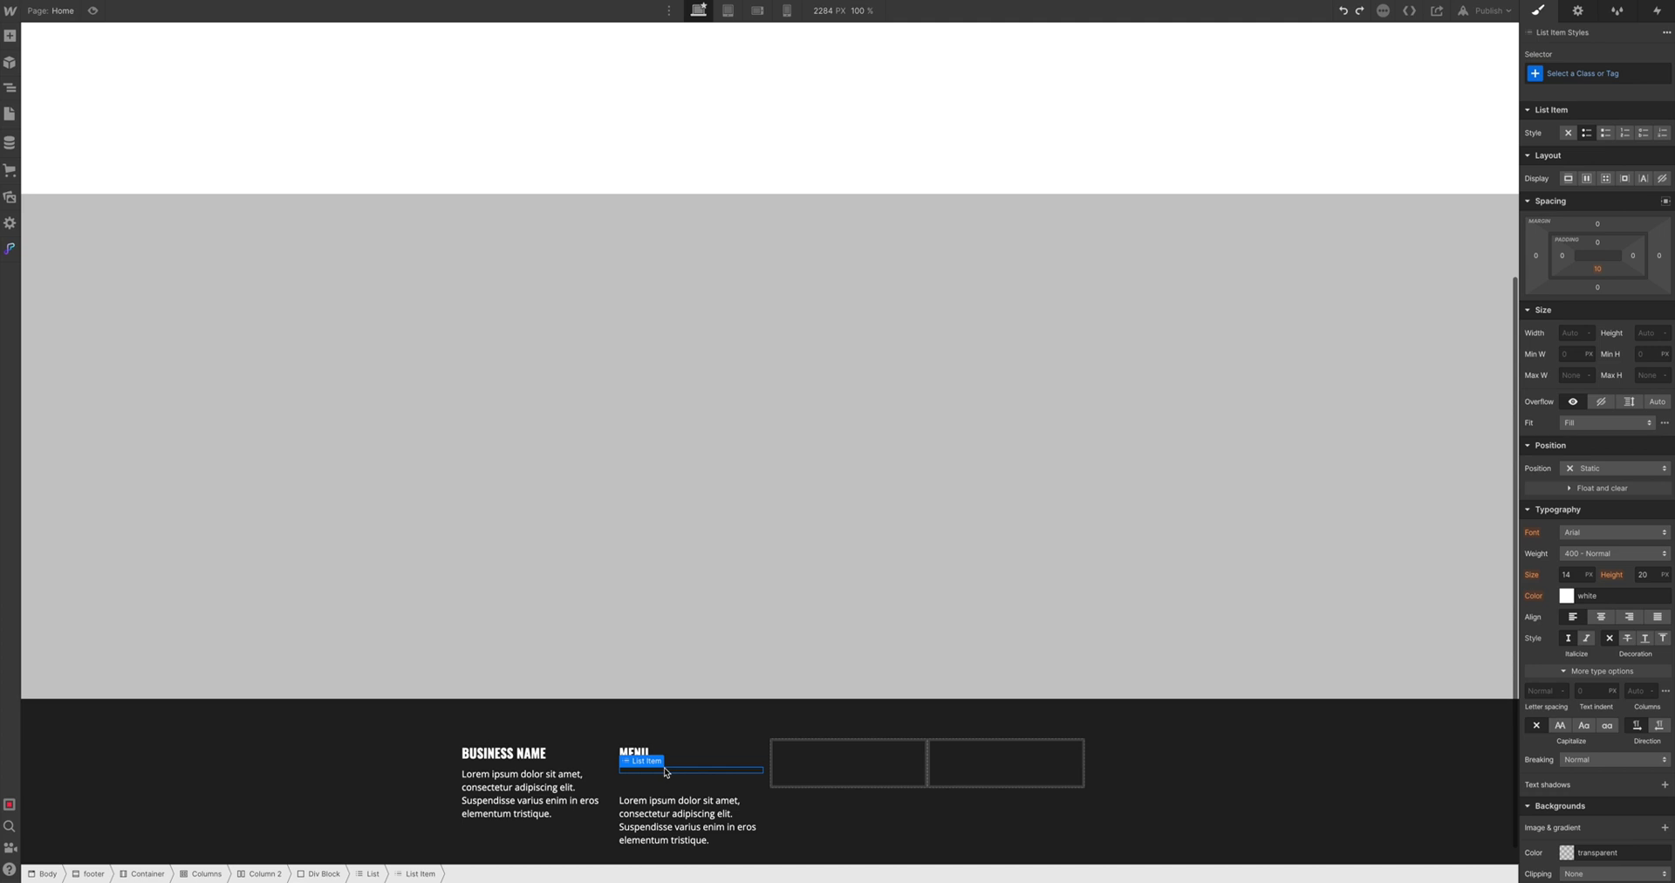
pyautogui.click(13, 40)
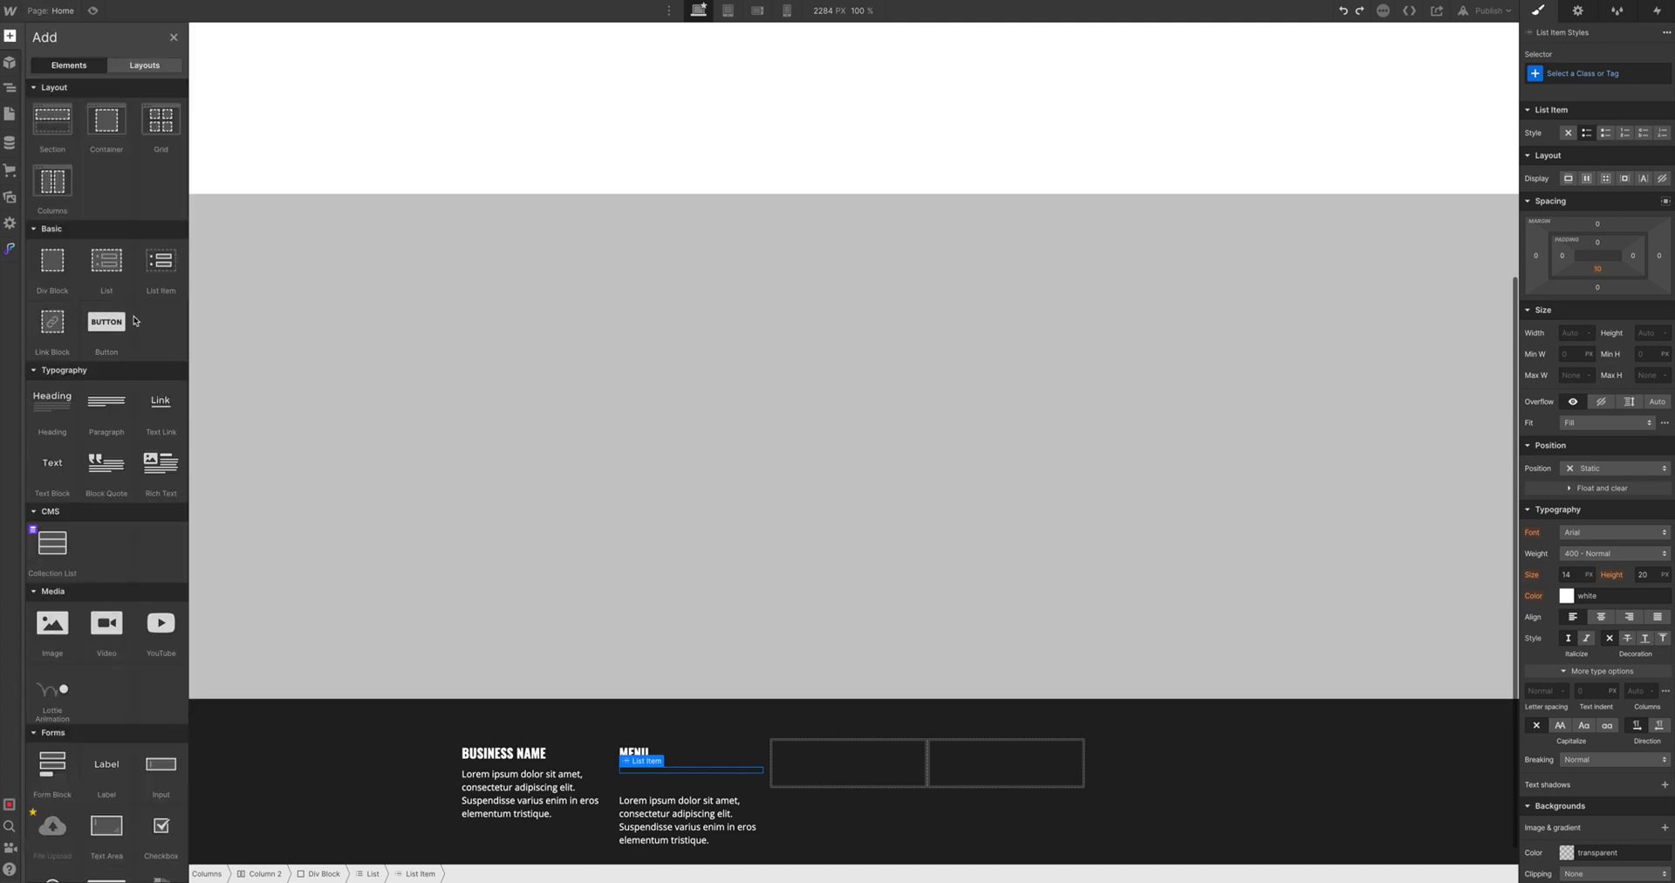
pyautogui.click(151, 419)
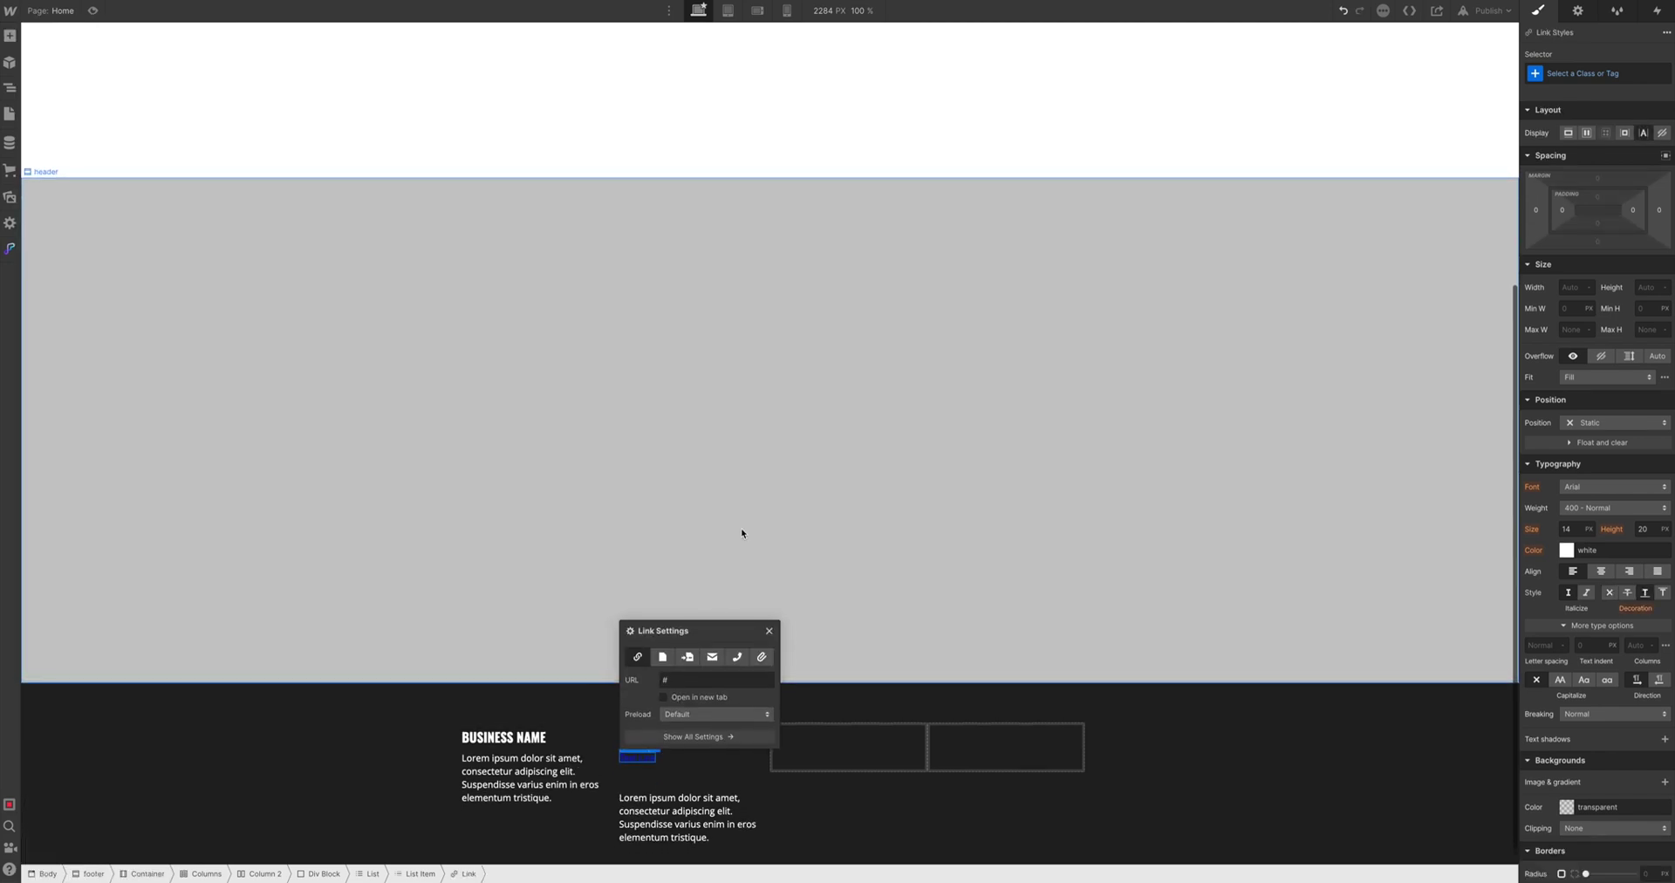
pyautogui.click(740, 533)
pyautogui.click(637, 762)
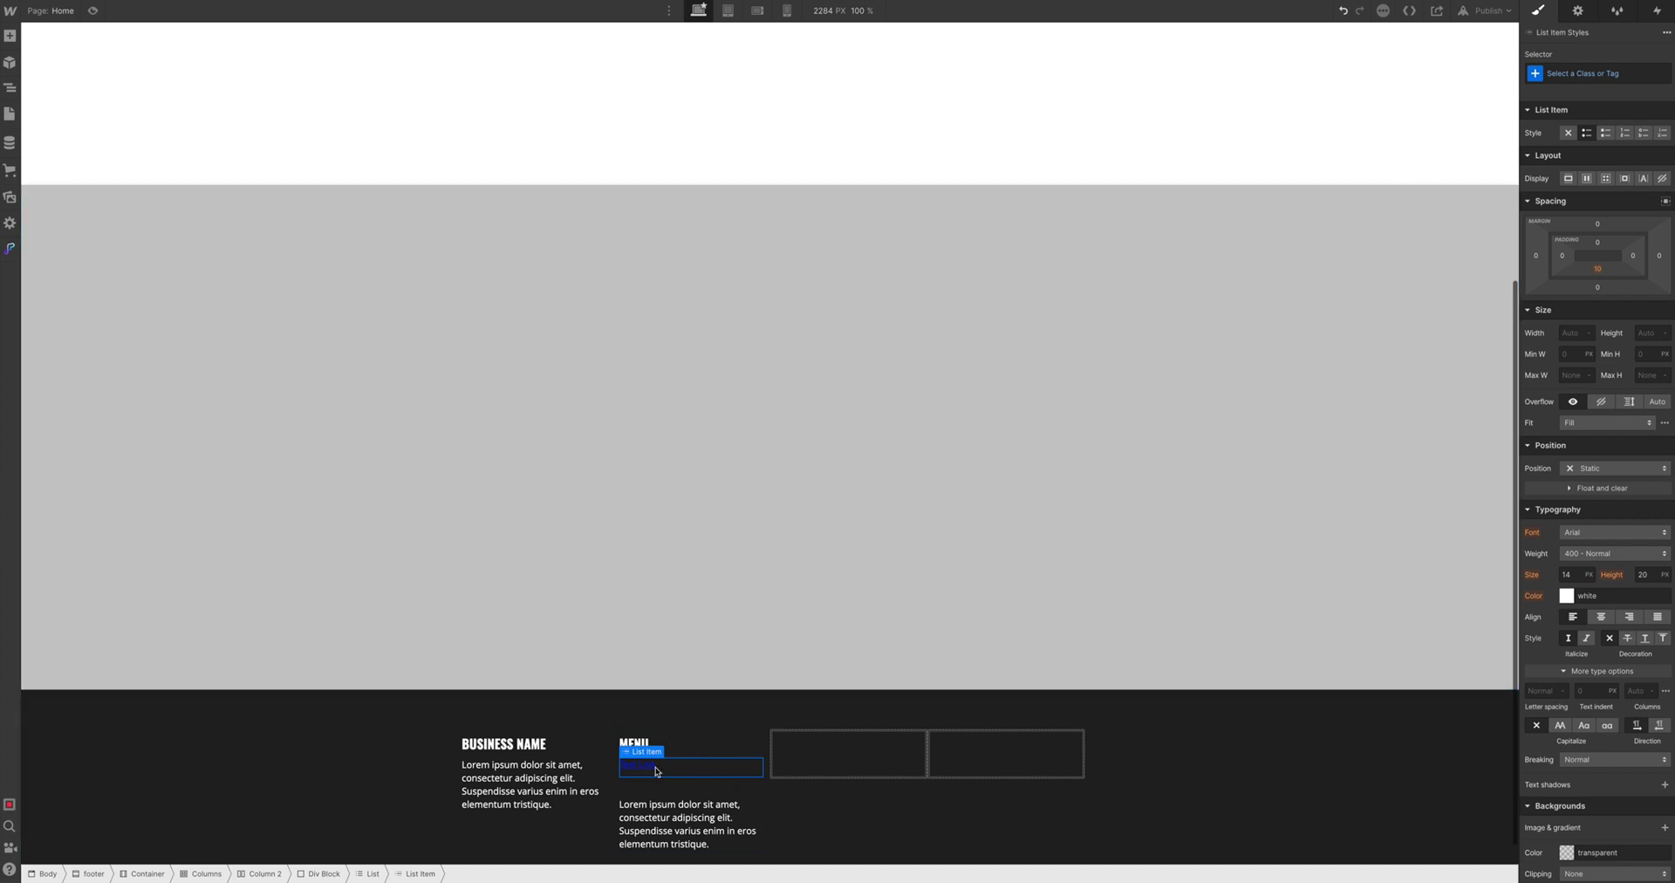
# Give the link inside the list item a new class named footer-link
pyautogui.click(637, 762)
pyautogui.click(1579, 74)
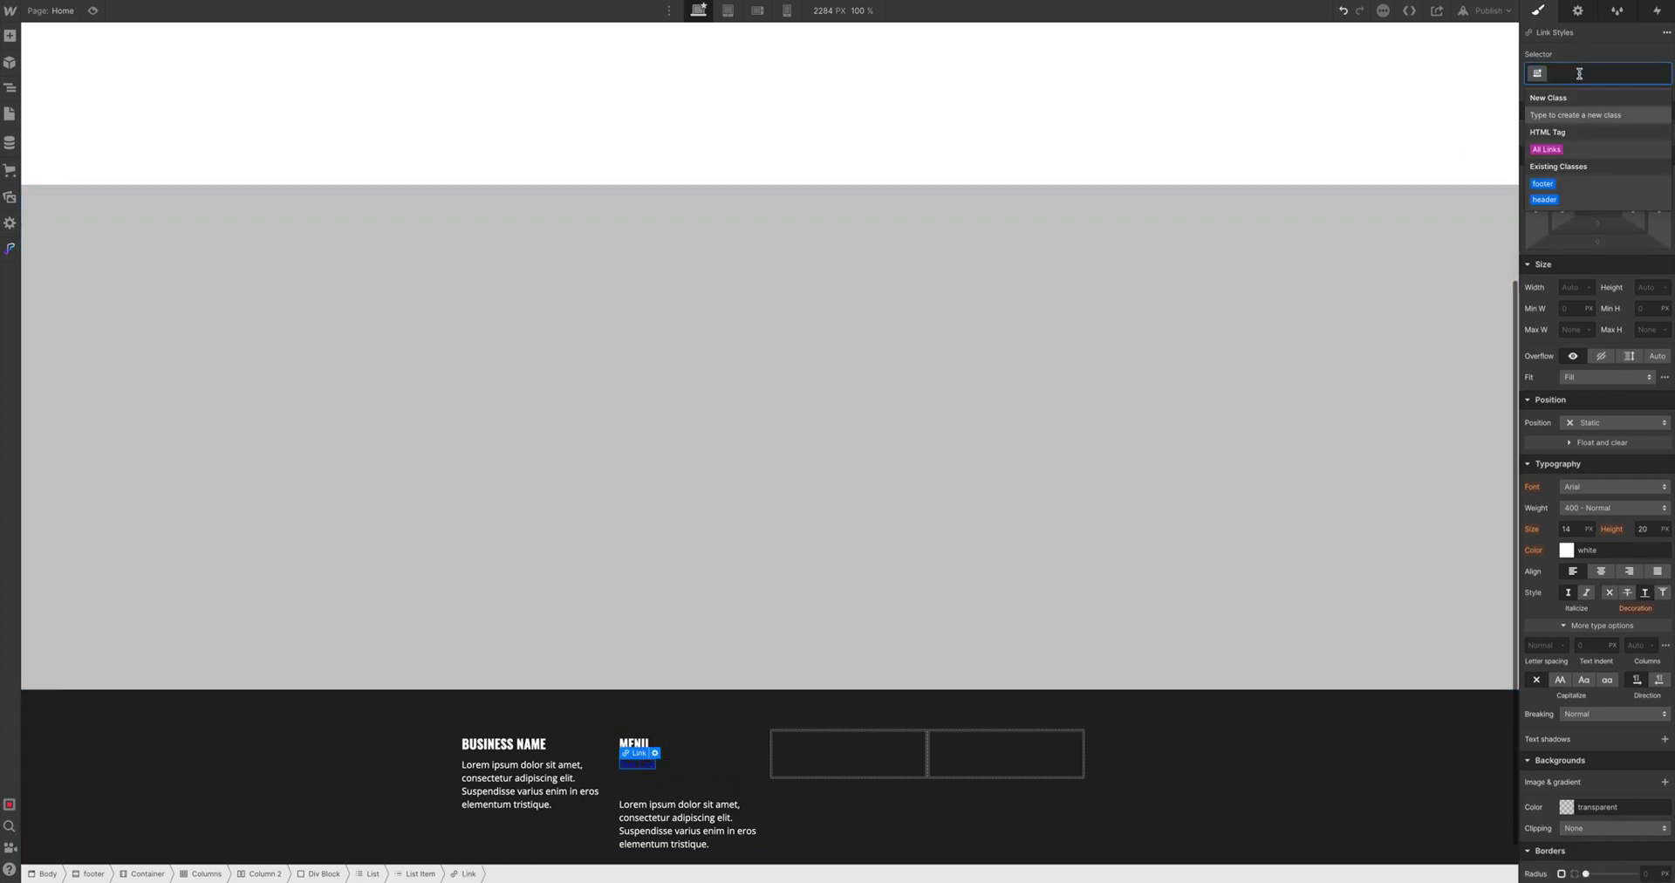
pyautogui.write('footer-link')
pyautogui.press('Return')
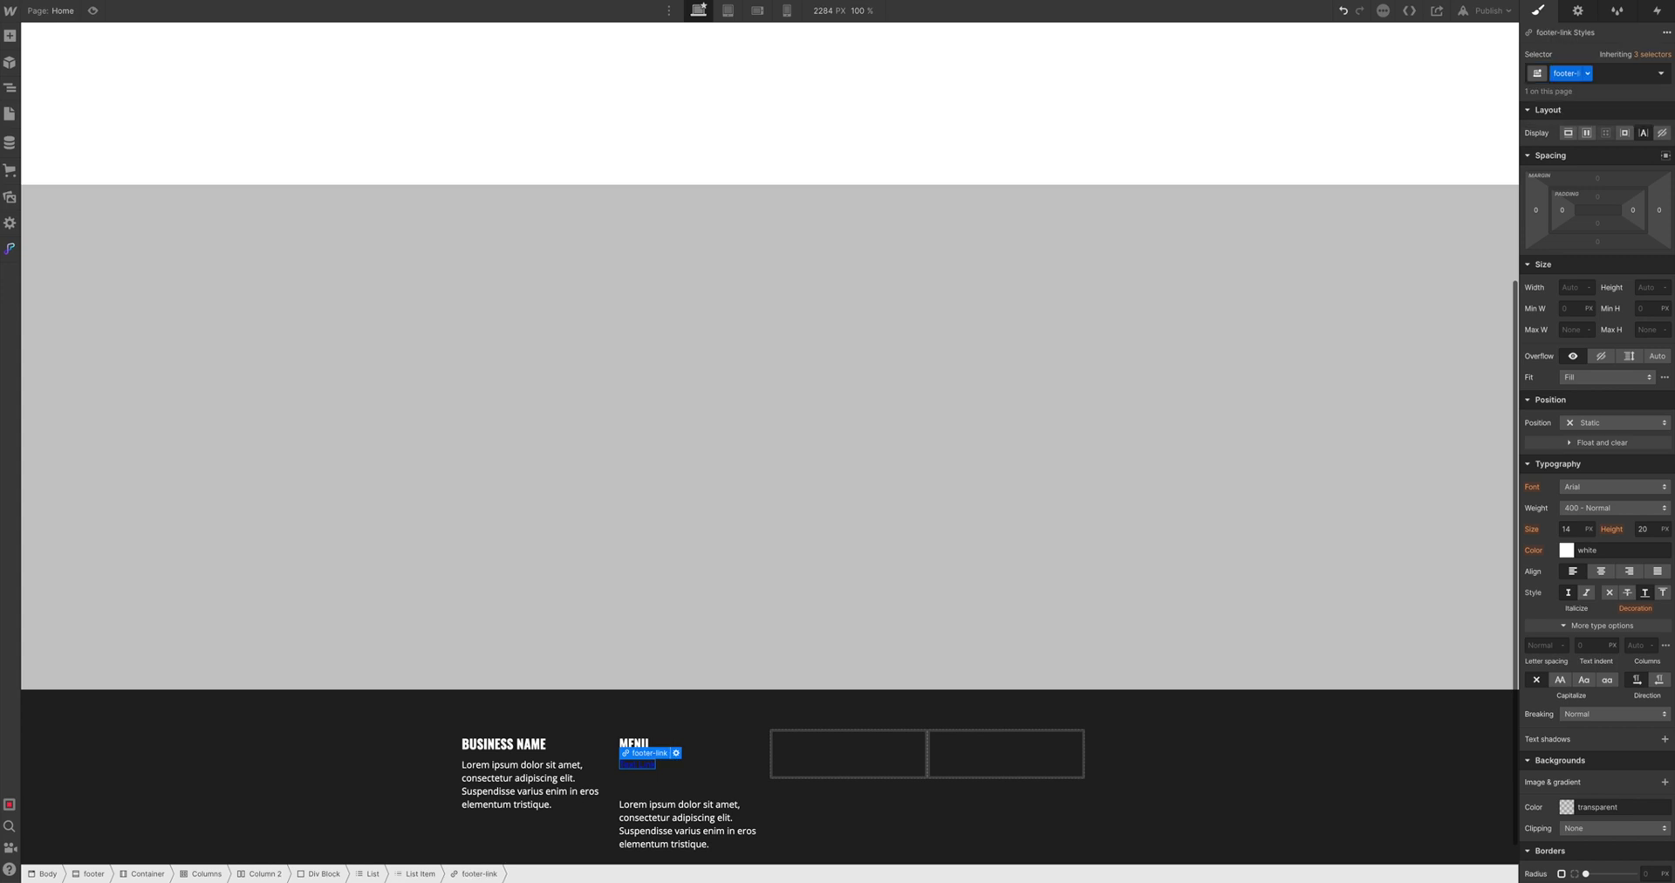
# Style footer-link with white colour, Oswald font and uppercase text
pyautogui.click(1604, 547)
pyautogui.doubleClick(1604, 547)
pyautogui.write('red')
pyautogui.write('white')
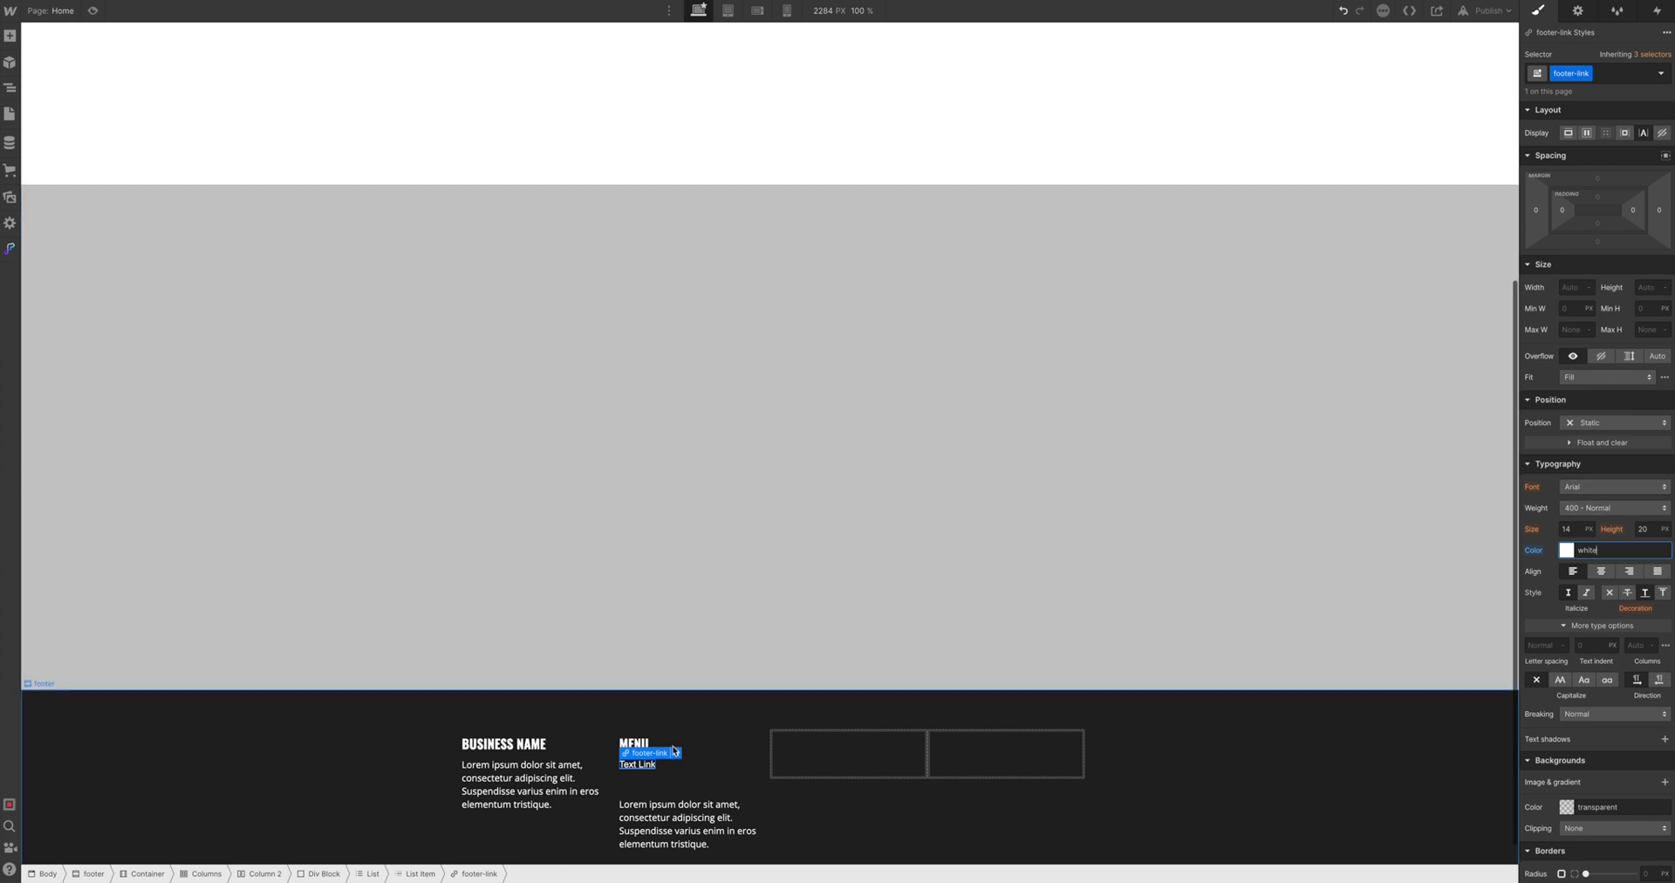
pyautogui.click(1614, 485)
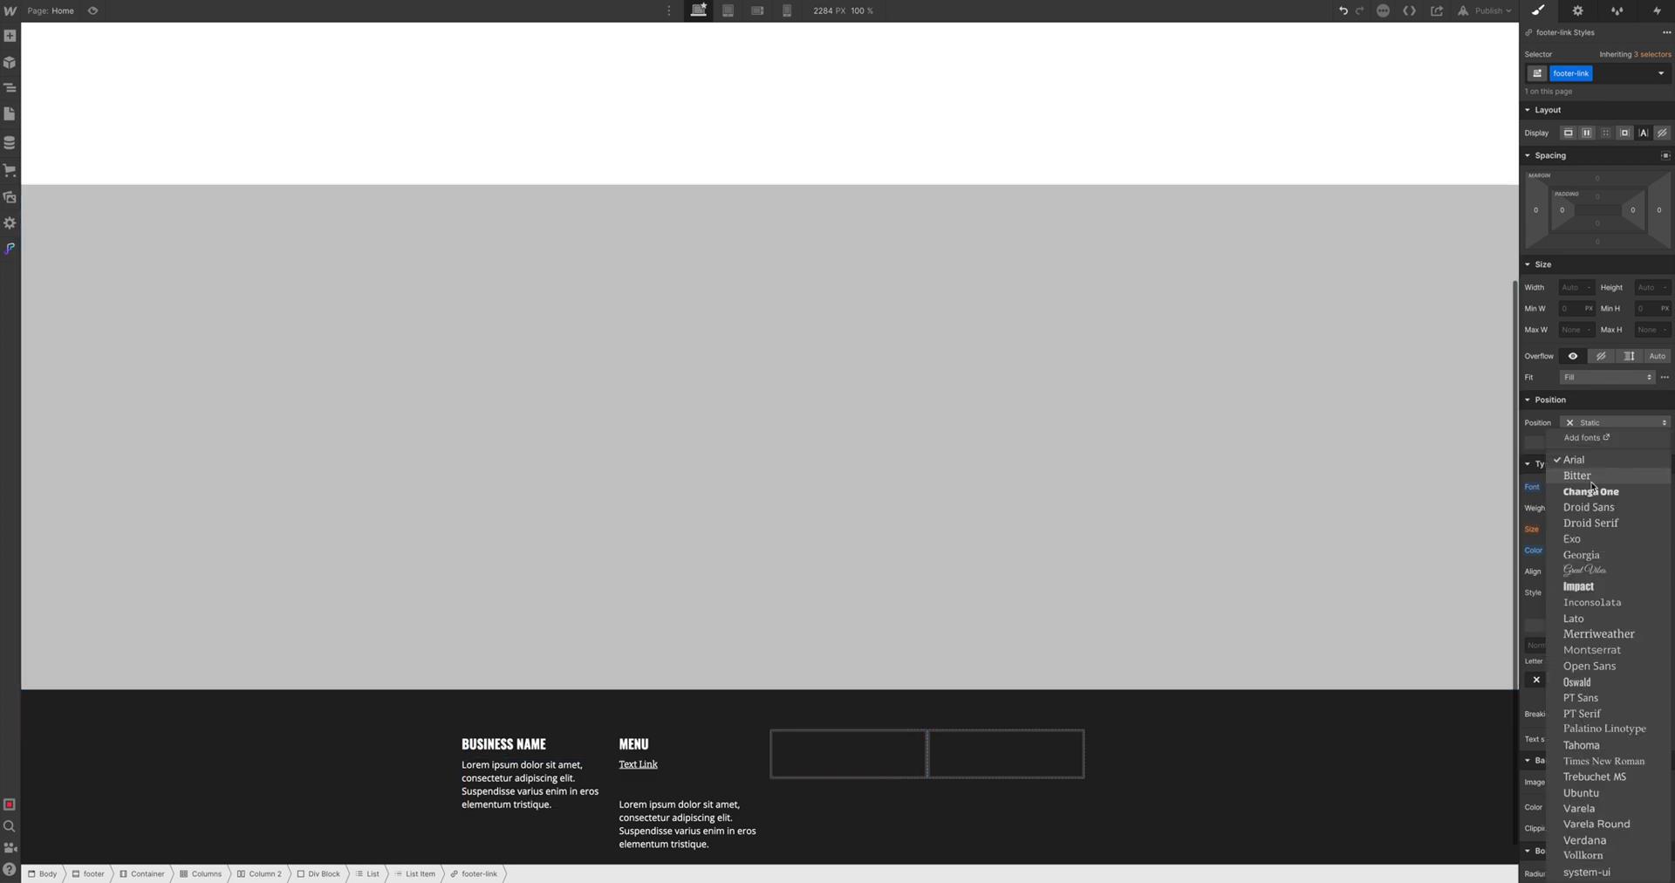
pyautogui.click(1588, 681)
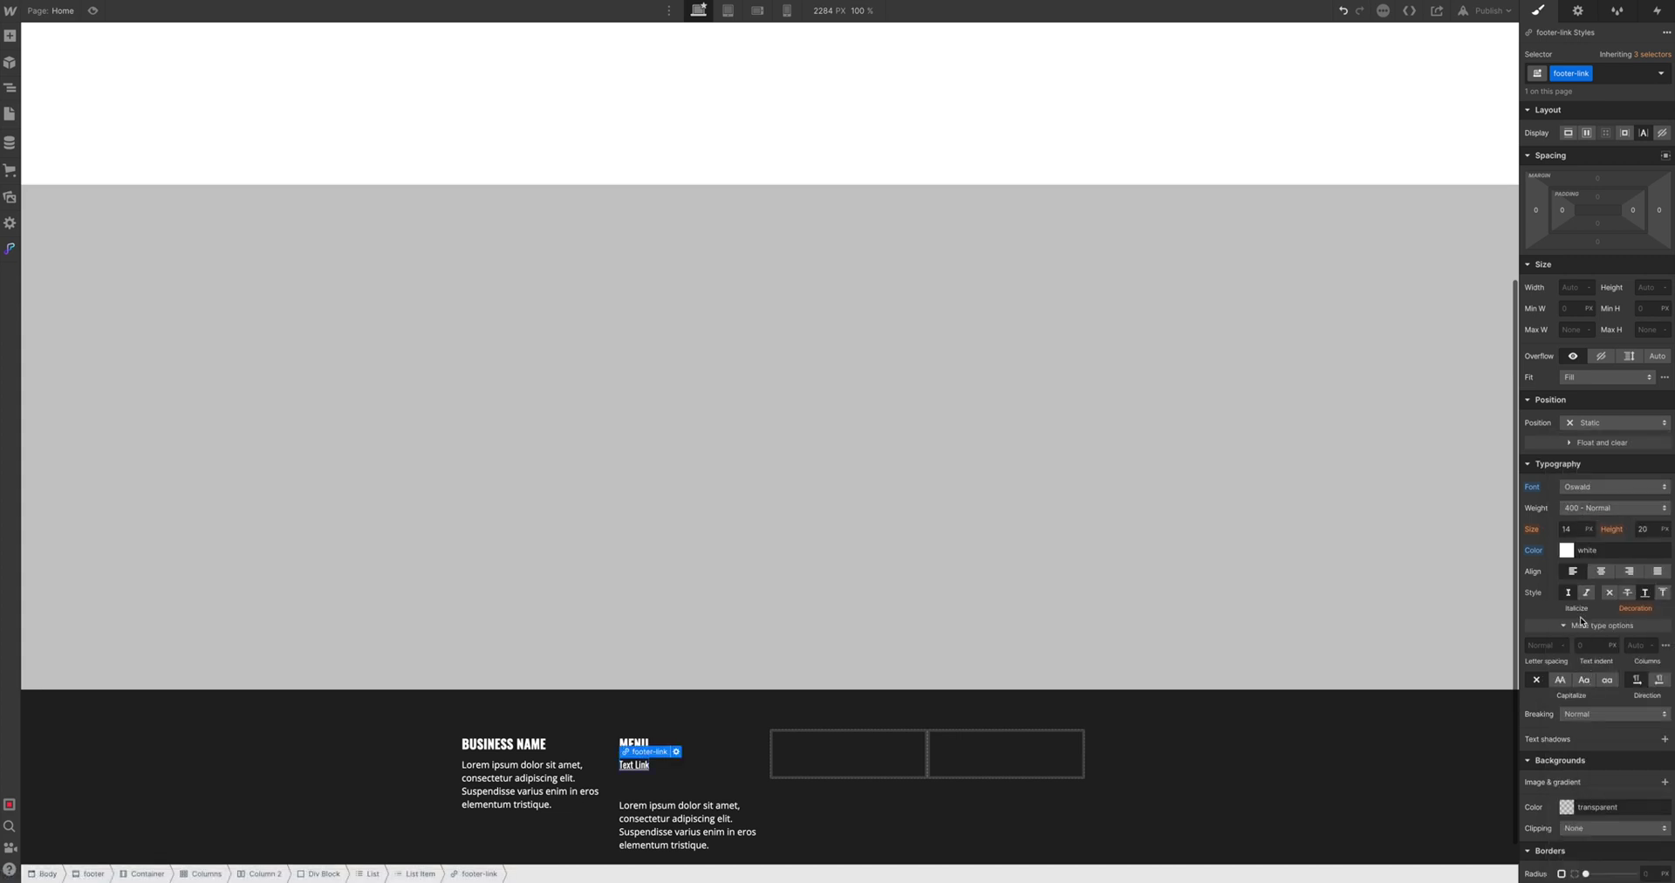
pyautogui.click(1560, 680)
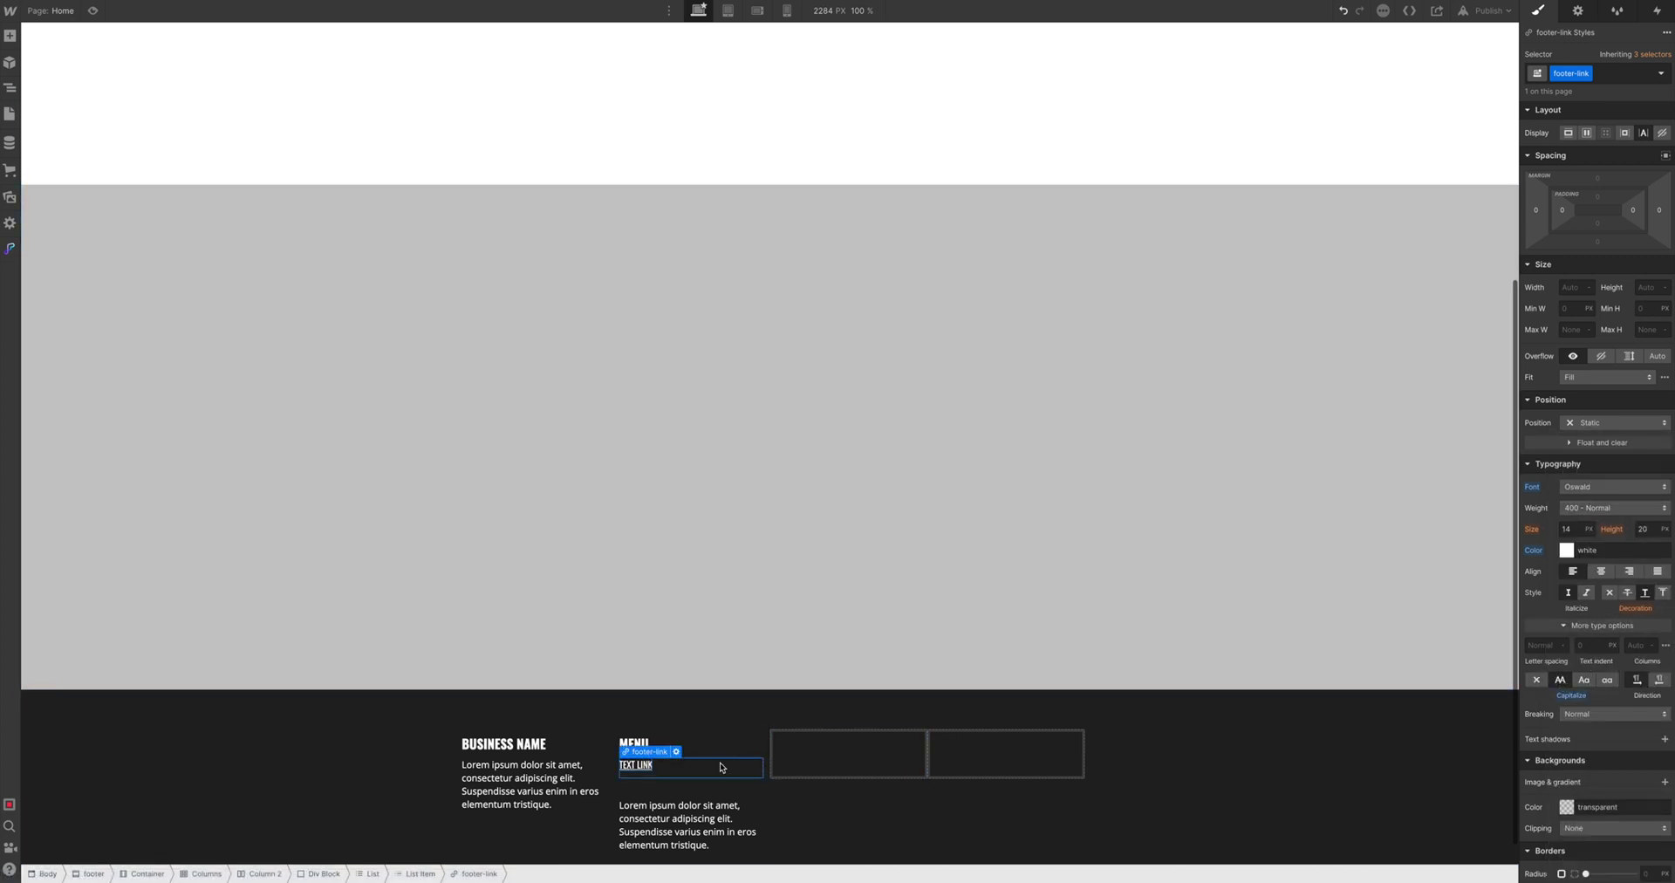
pyautogui.click(720, 767)
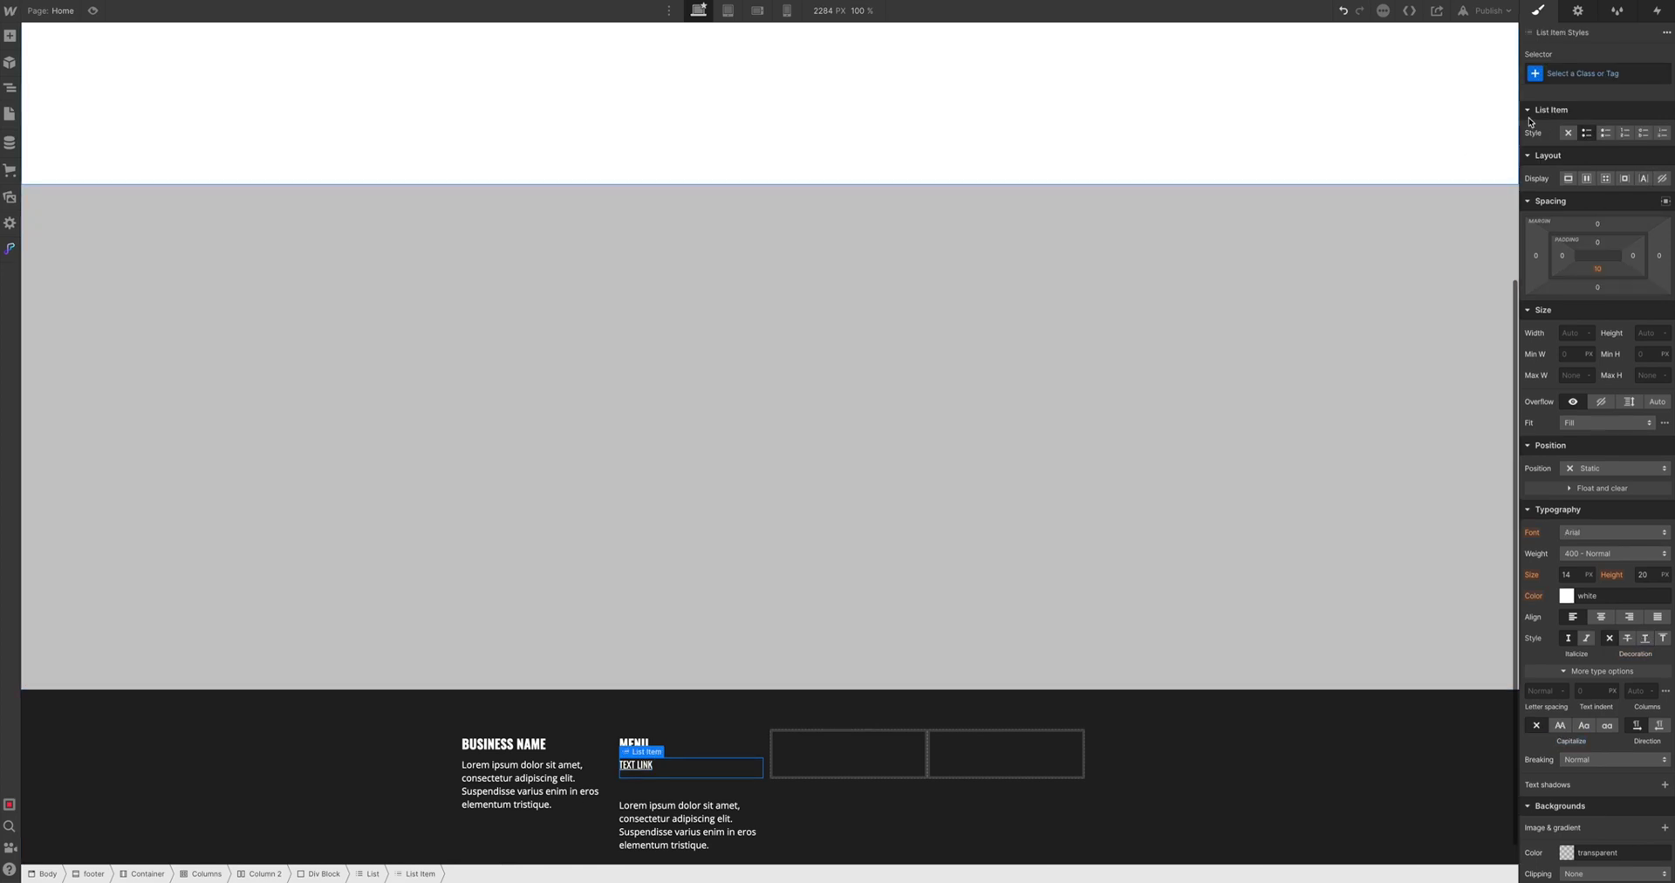
pyautogui.click(1567, 75)
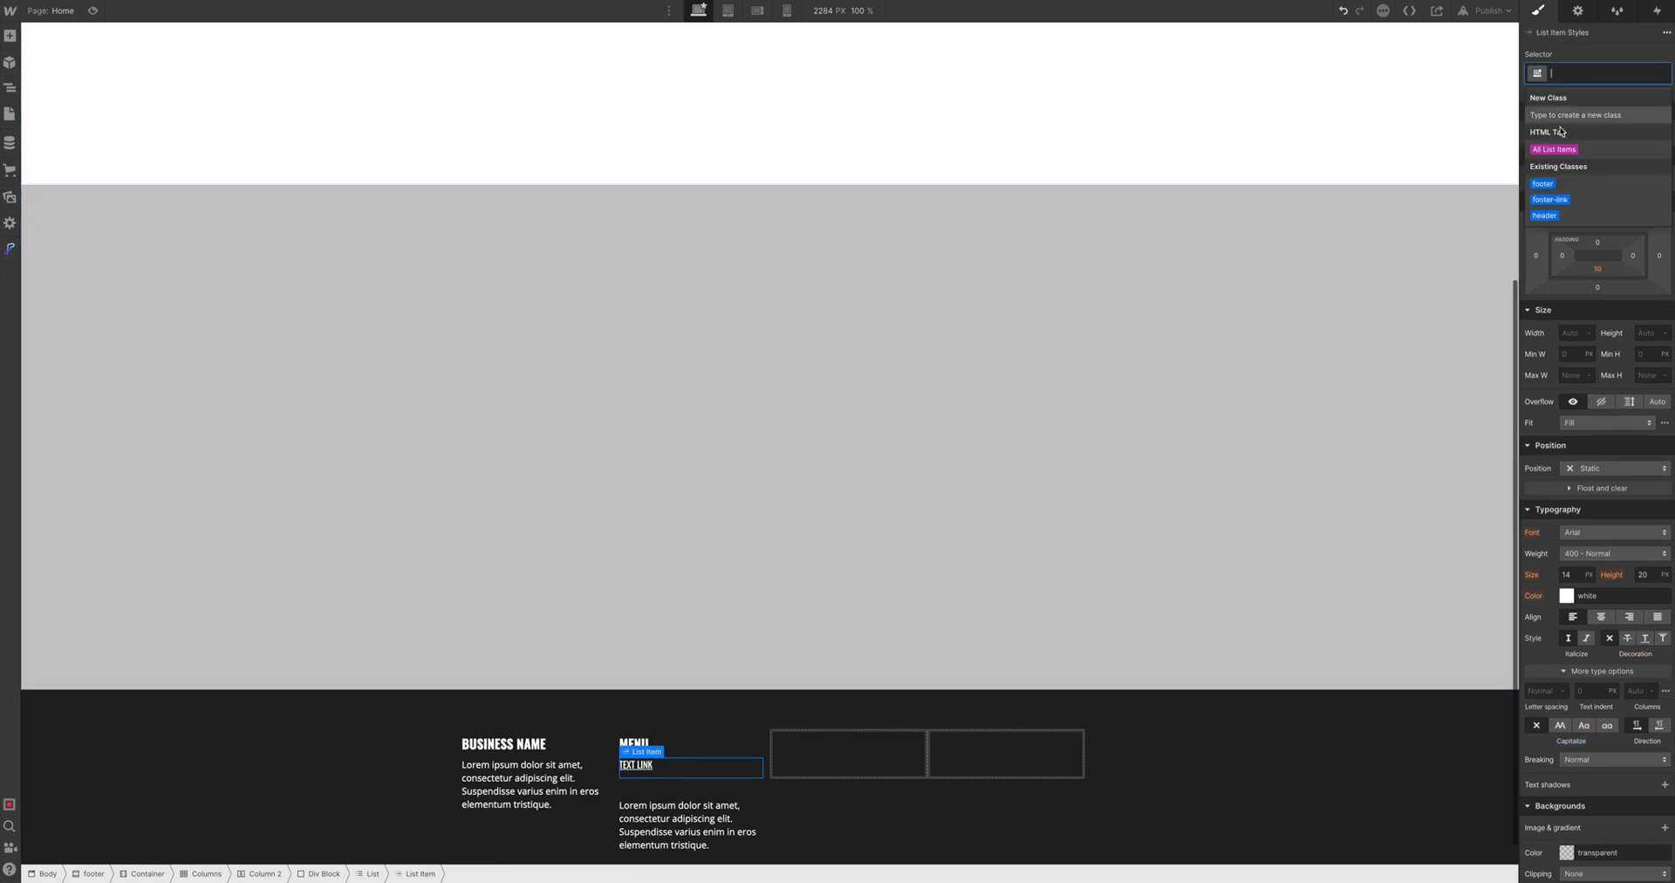
# Give All List Items 15 px bottom padding
pyautogui.click(723, 766)
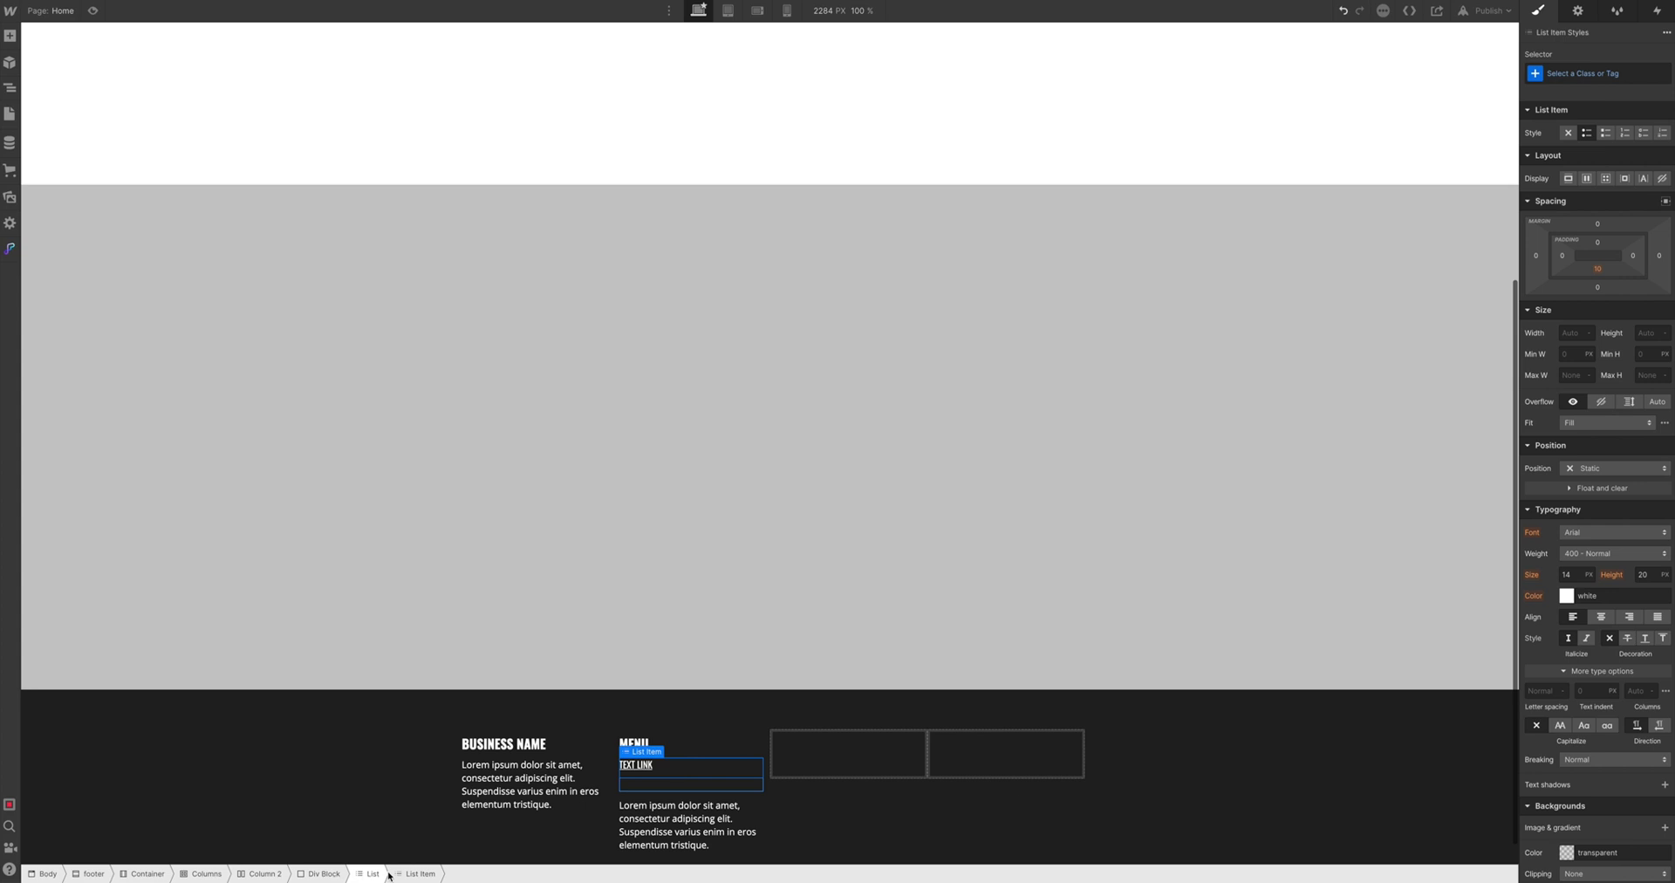
pyautogui.click(1596, 71)
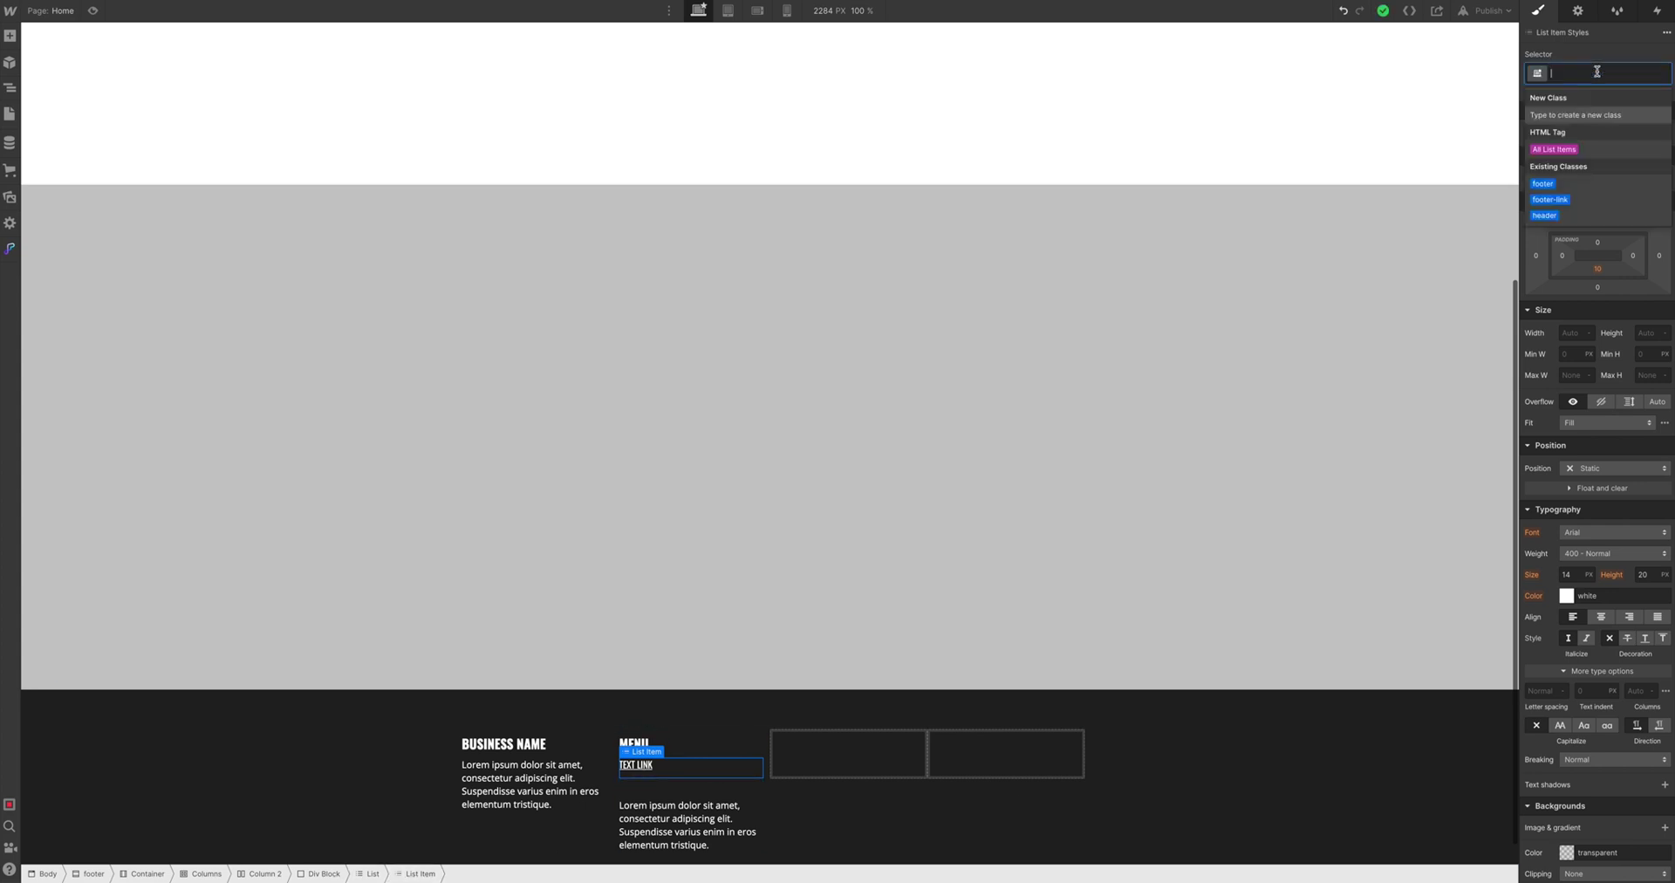
pyautogui.click(1555, 149)
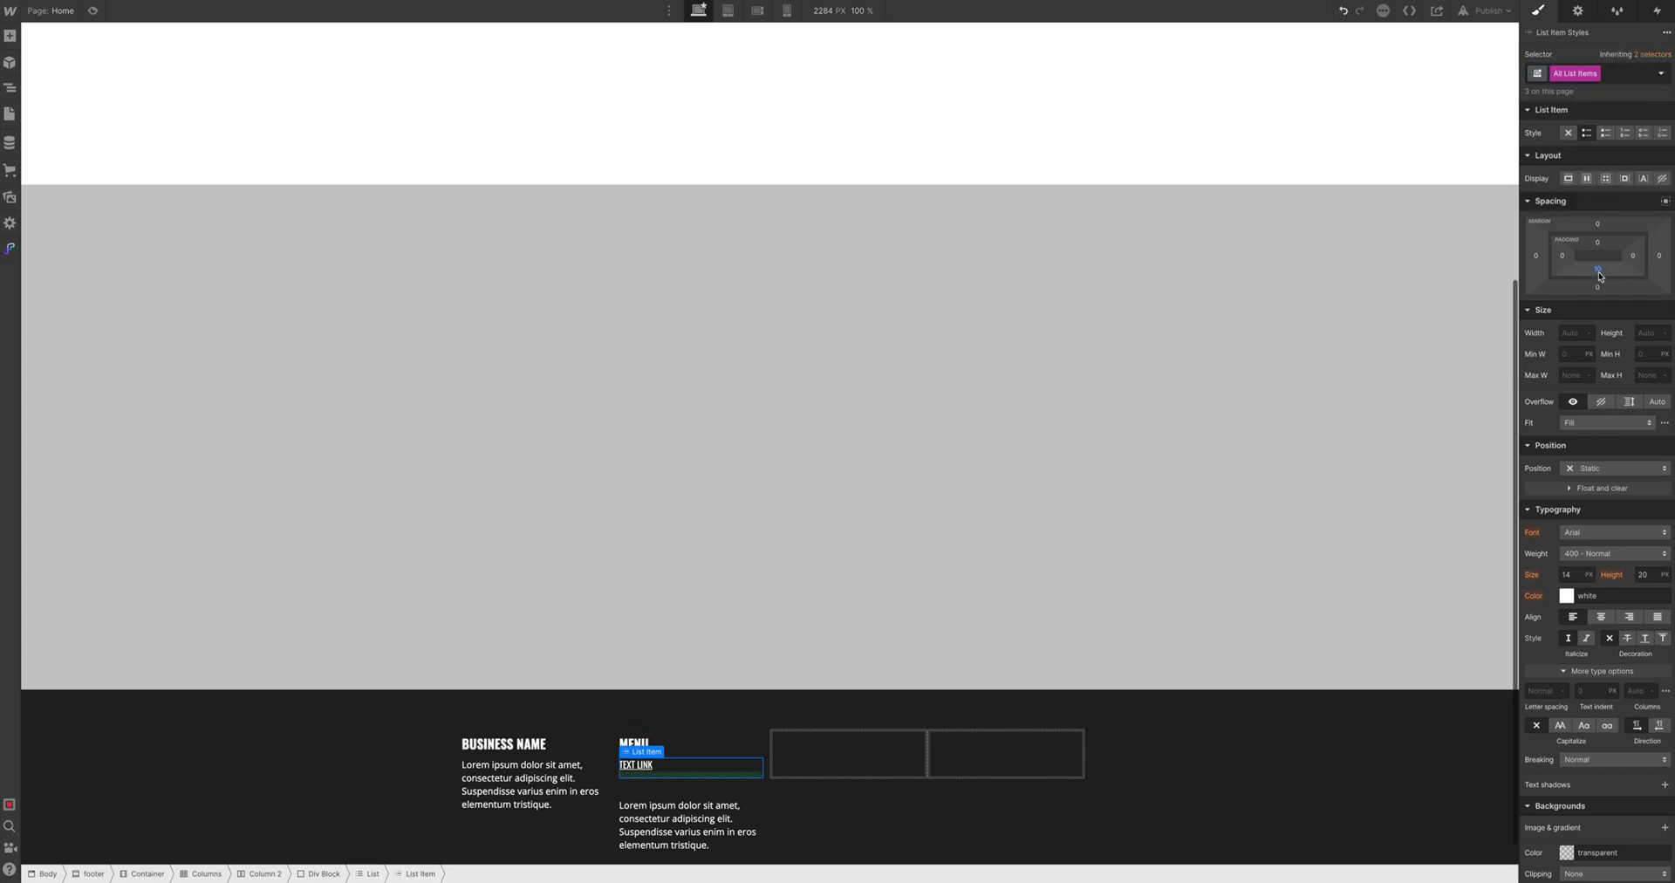
pyautogui.click(1597, 269)
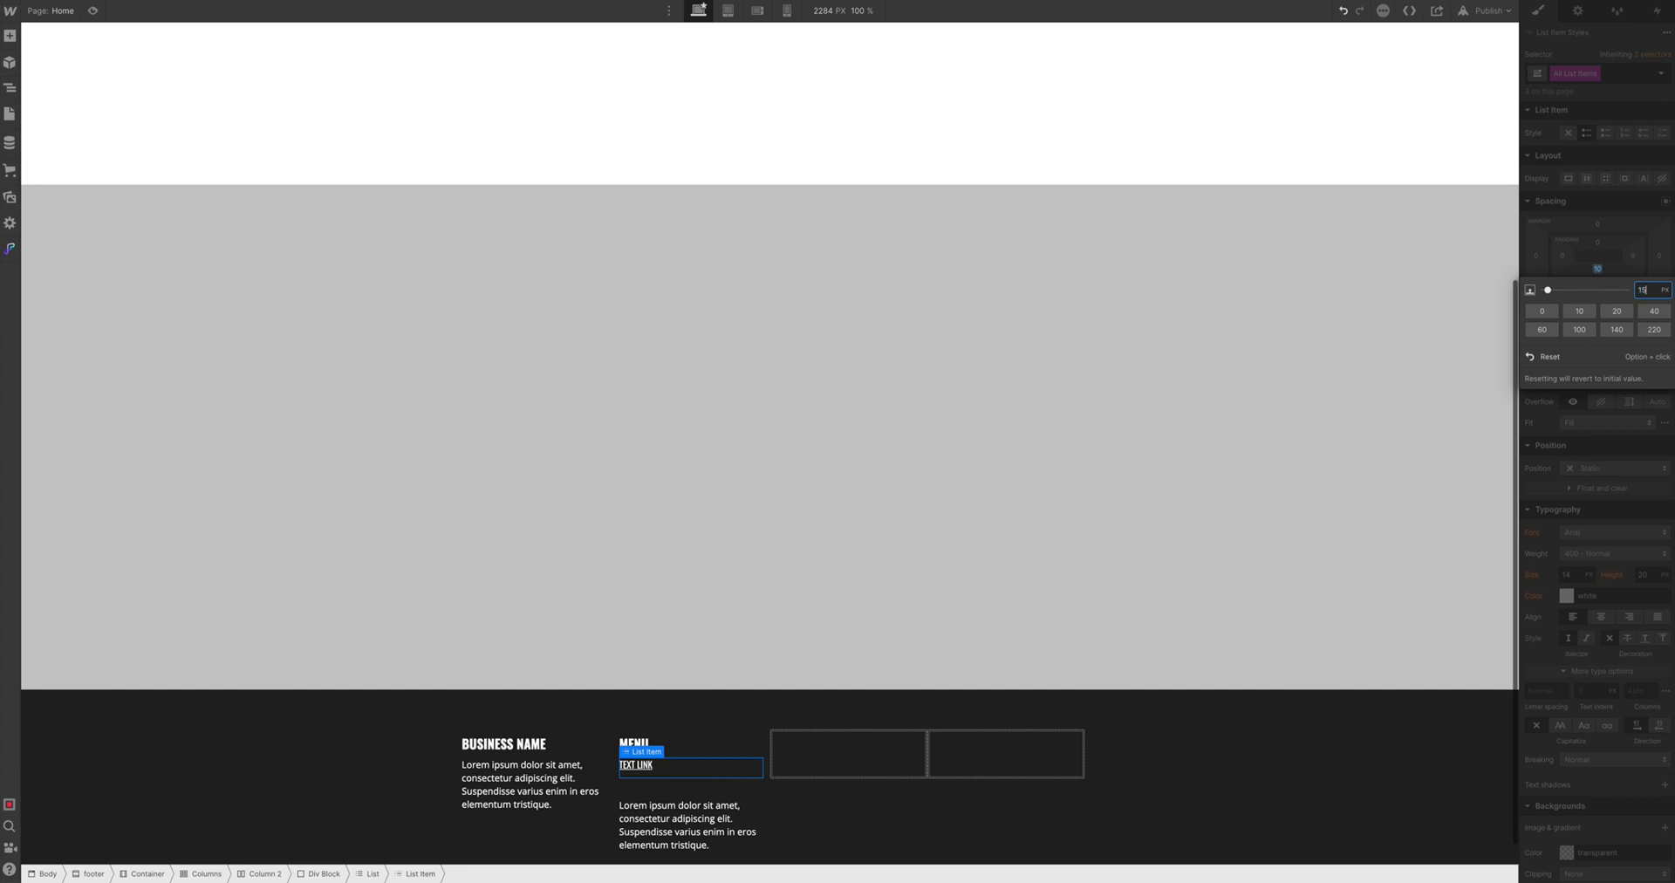
pyautogui.press('Return')
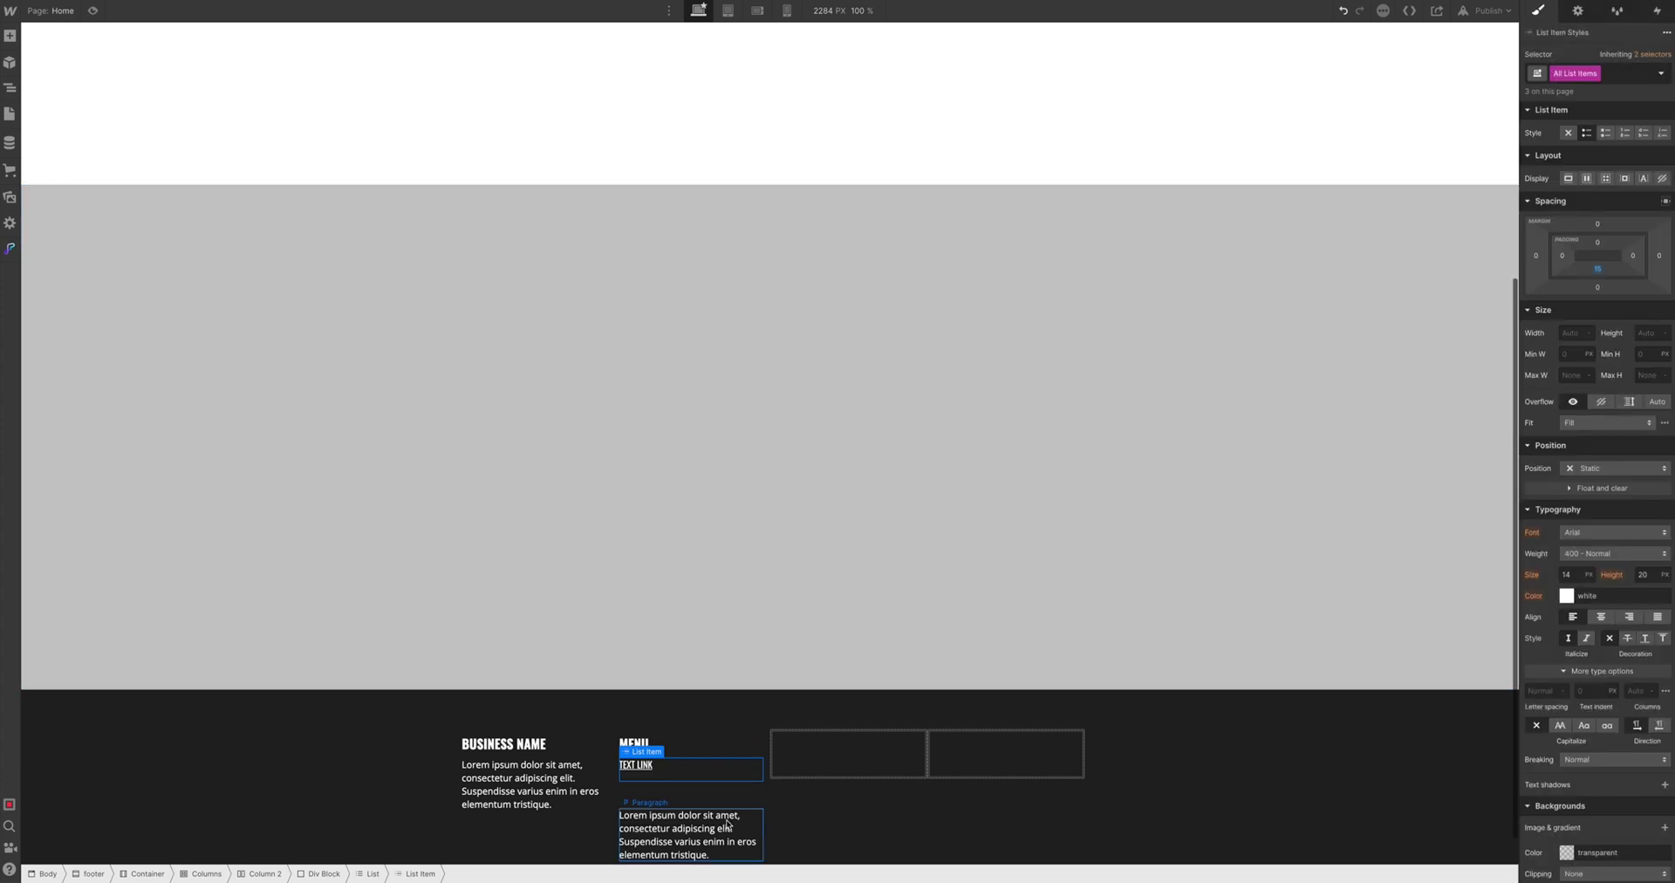
# Delete the stray paragraph and empty list item, then duplicate TEXT LINK to five items
pyautogui.click(727, 825)
pyautogui.press('Delete')
pyautogui.click(710, 803)
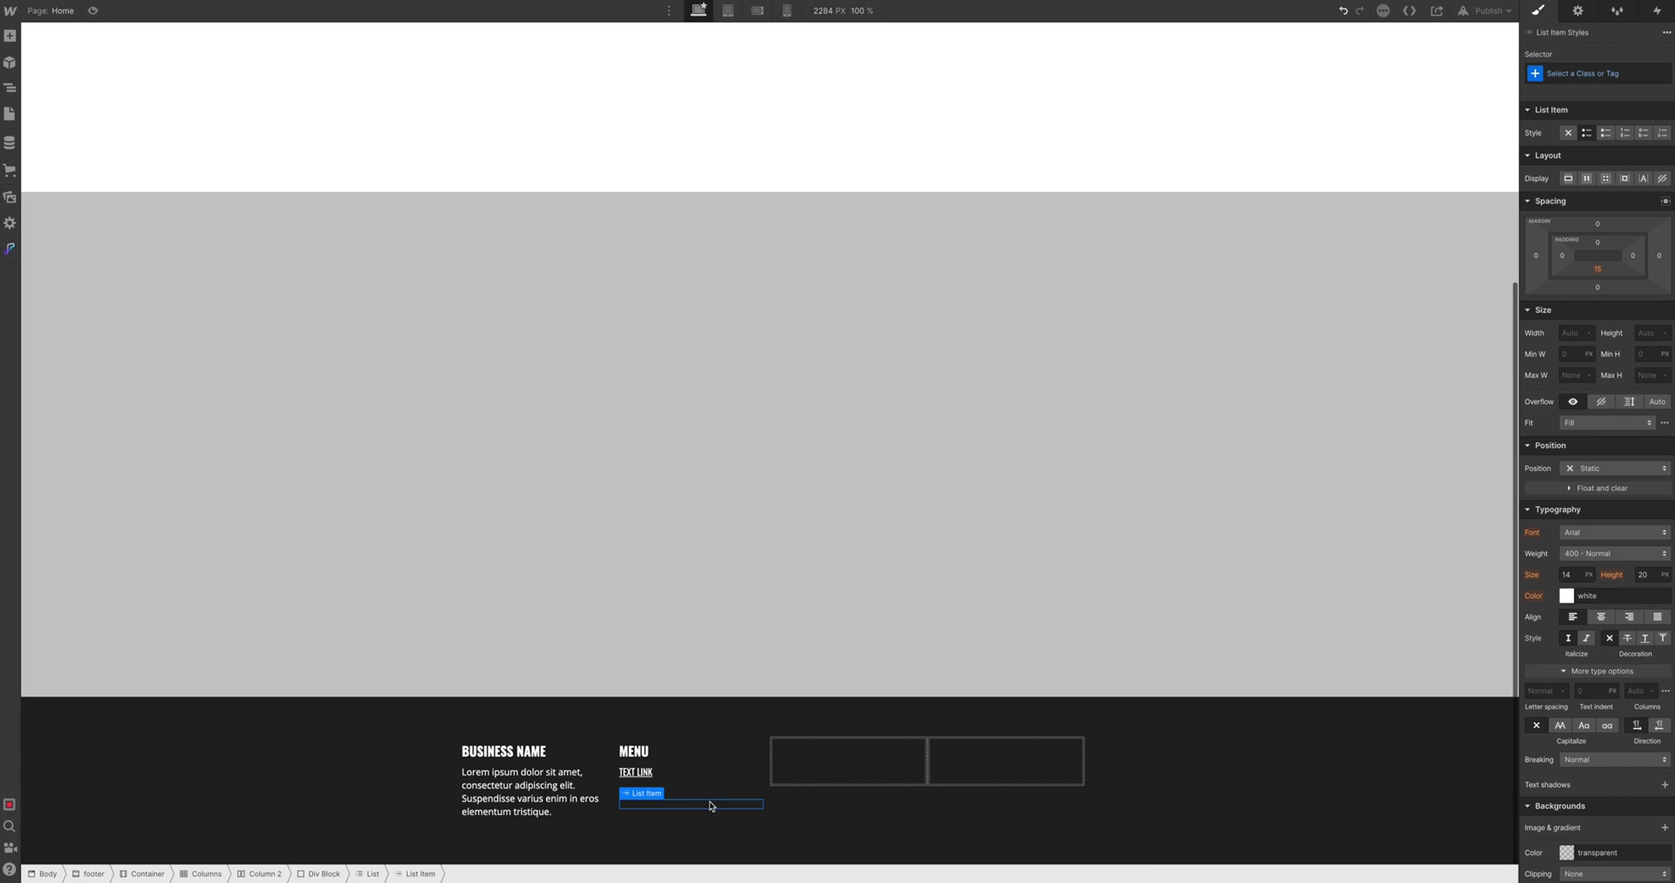
pyautogui.press('Delete')
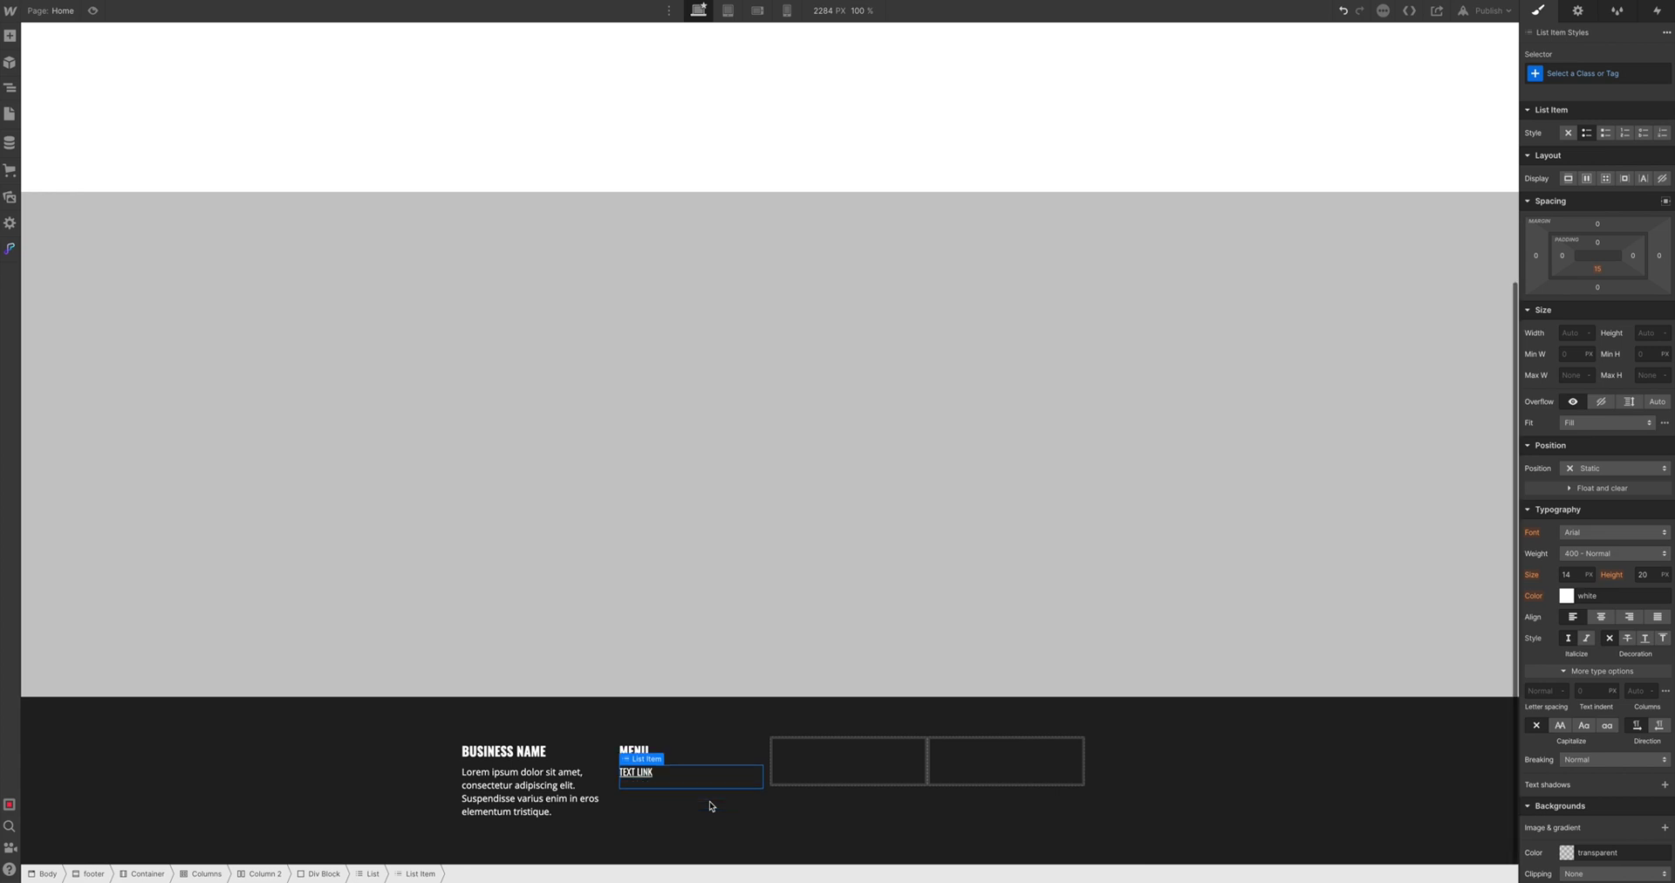
pyautogui.hotkey('ctrl', 'd')
pyautogui.hotkey('ctrl', 'd')
pyautogui.hotkey('ctrl', 'd')
pyautogui.hotkey('ctrl', 'd')
pyautogui.scroll(-1, 715, 797)
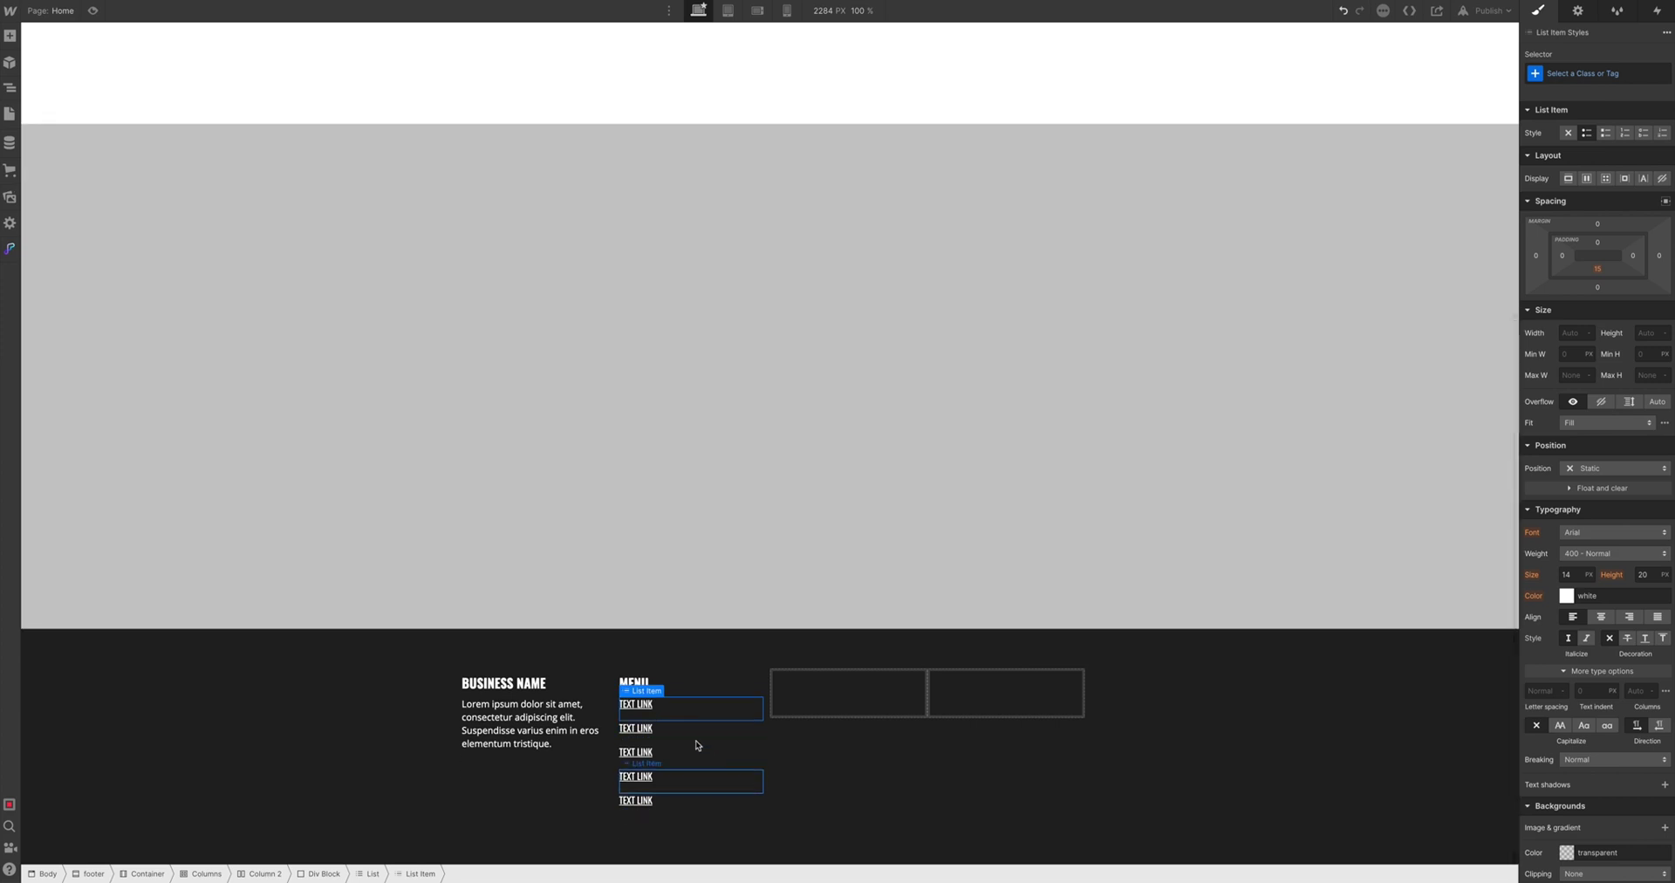
# Retype the menu links as Home, About, Our Services and Enquire Now
pyautogui.doubleClick(641, 704)
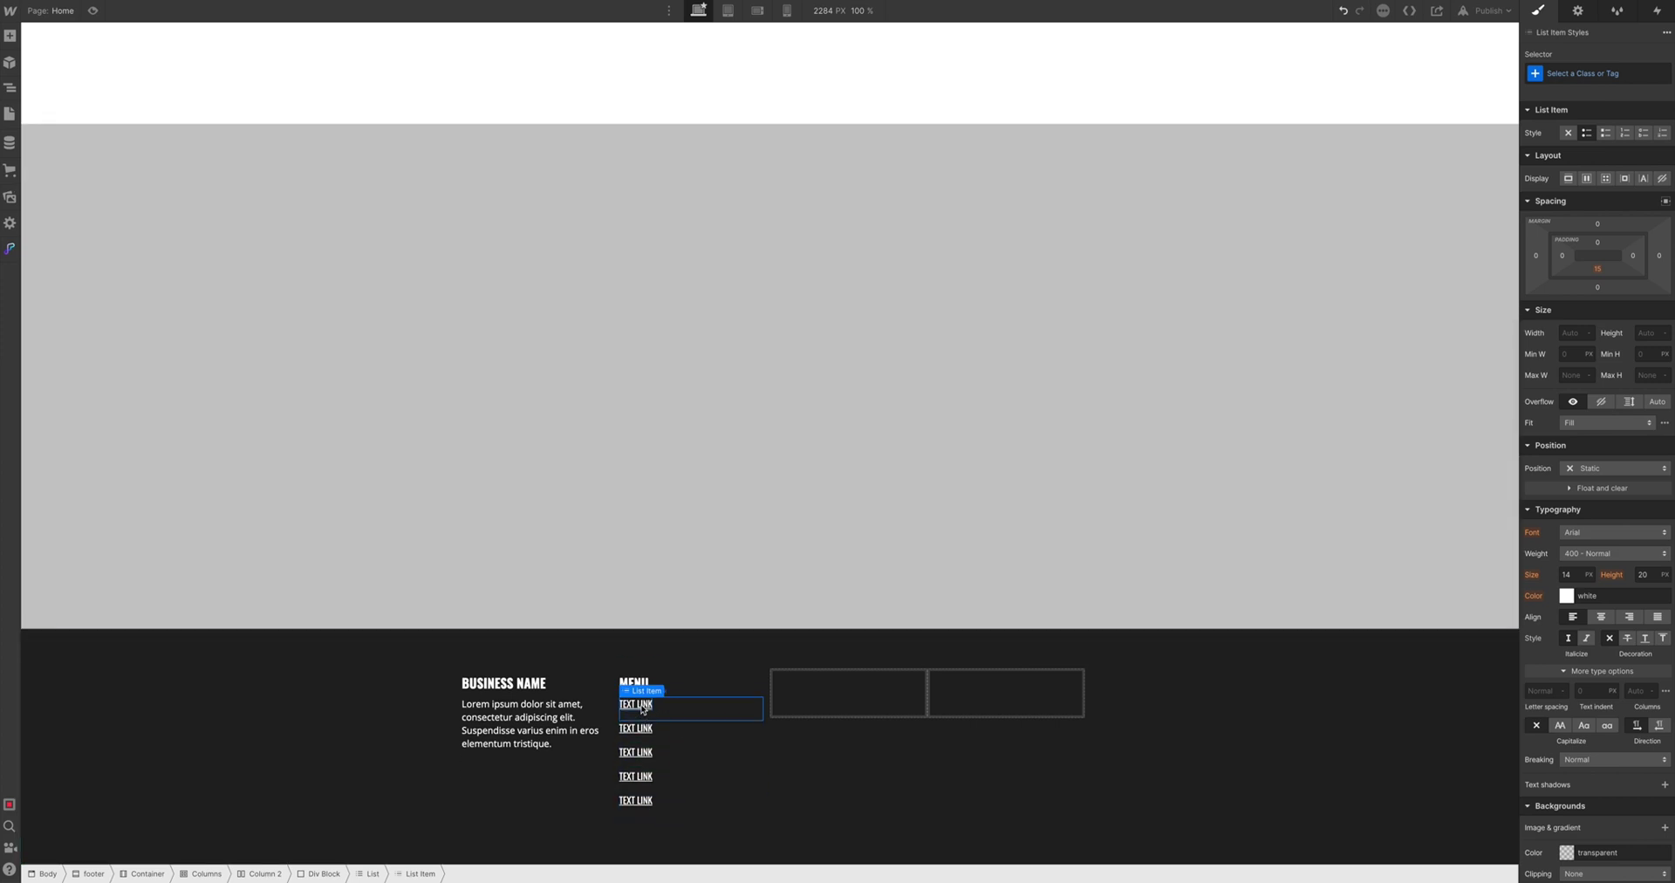
pyautogui.write('Home')
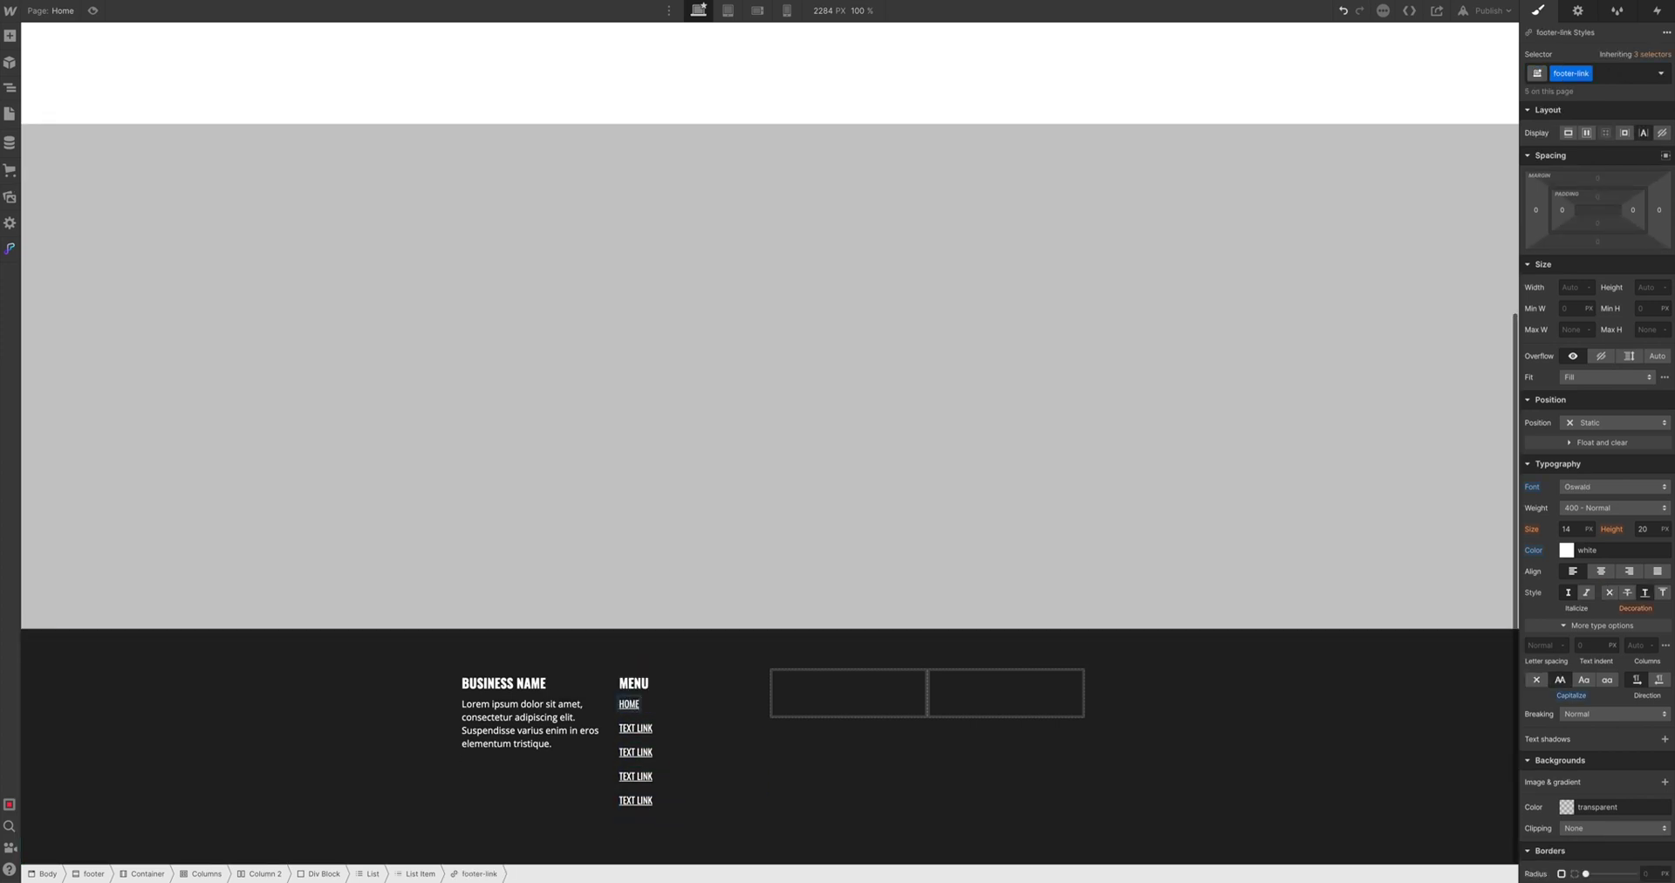
pyautogui.doubleClick(635, 728)
pyautogui.write('About')
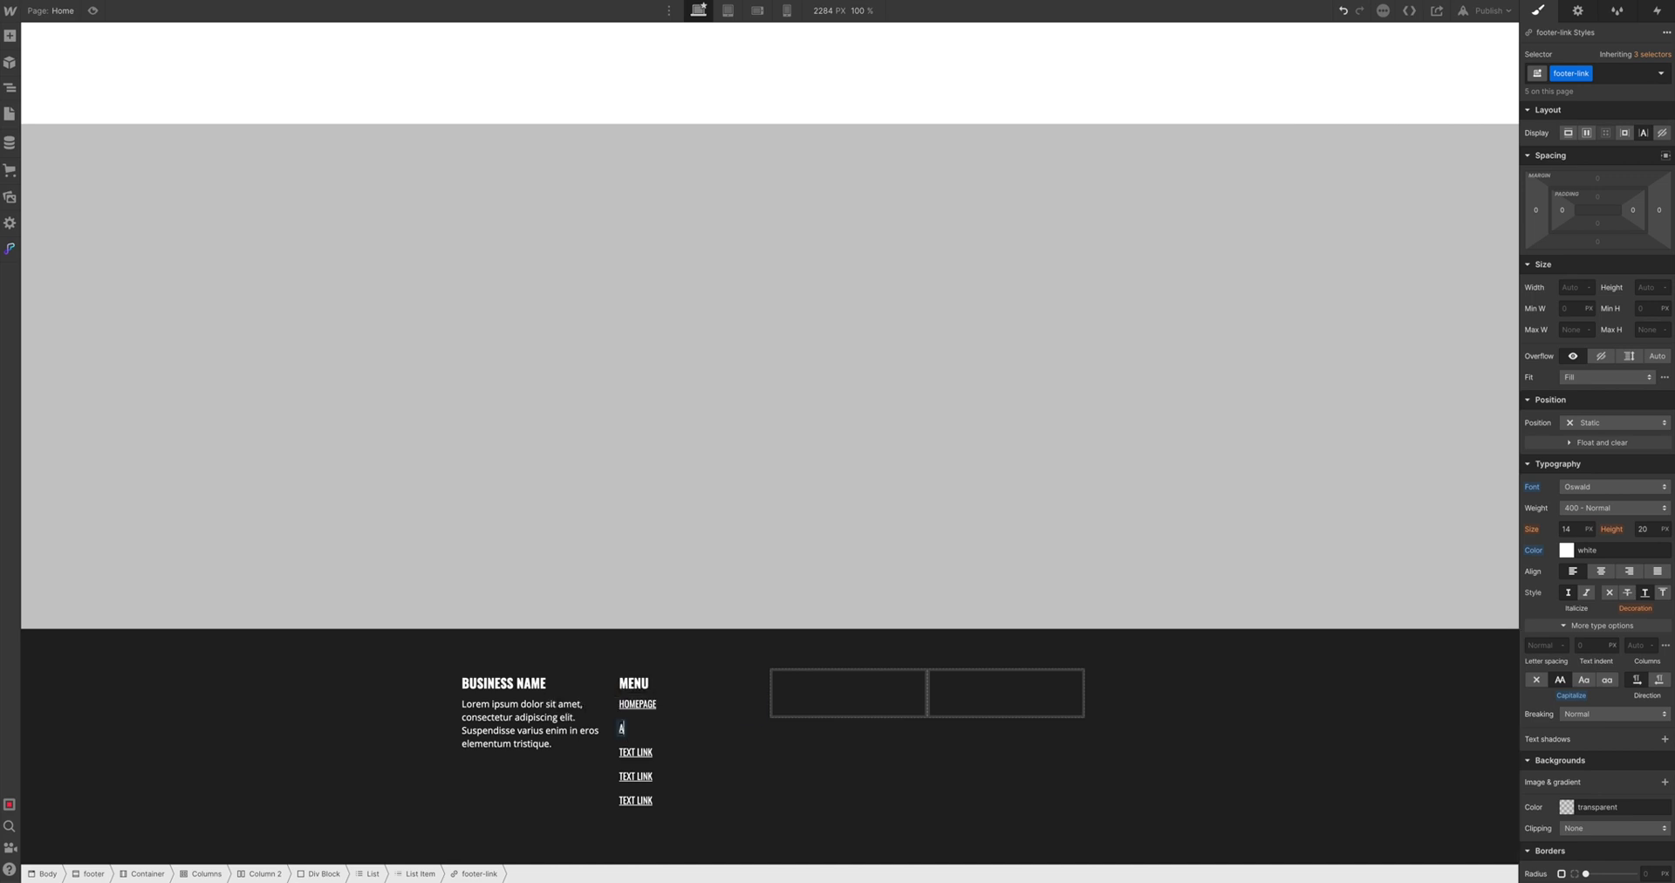
pyautogui.doubleClick(635, 752)
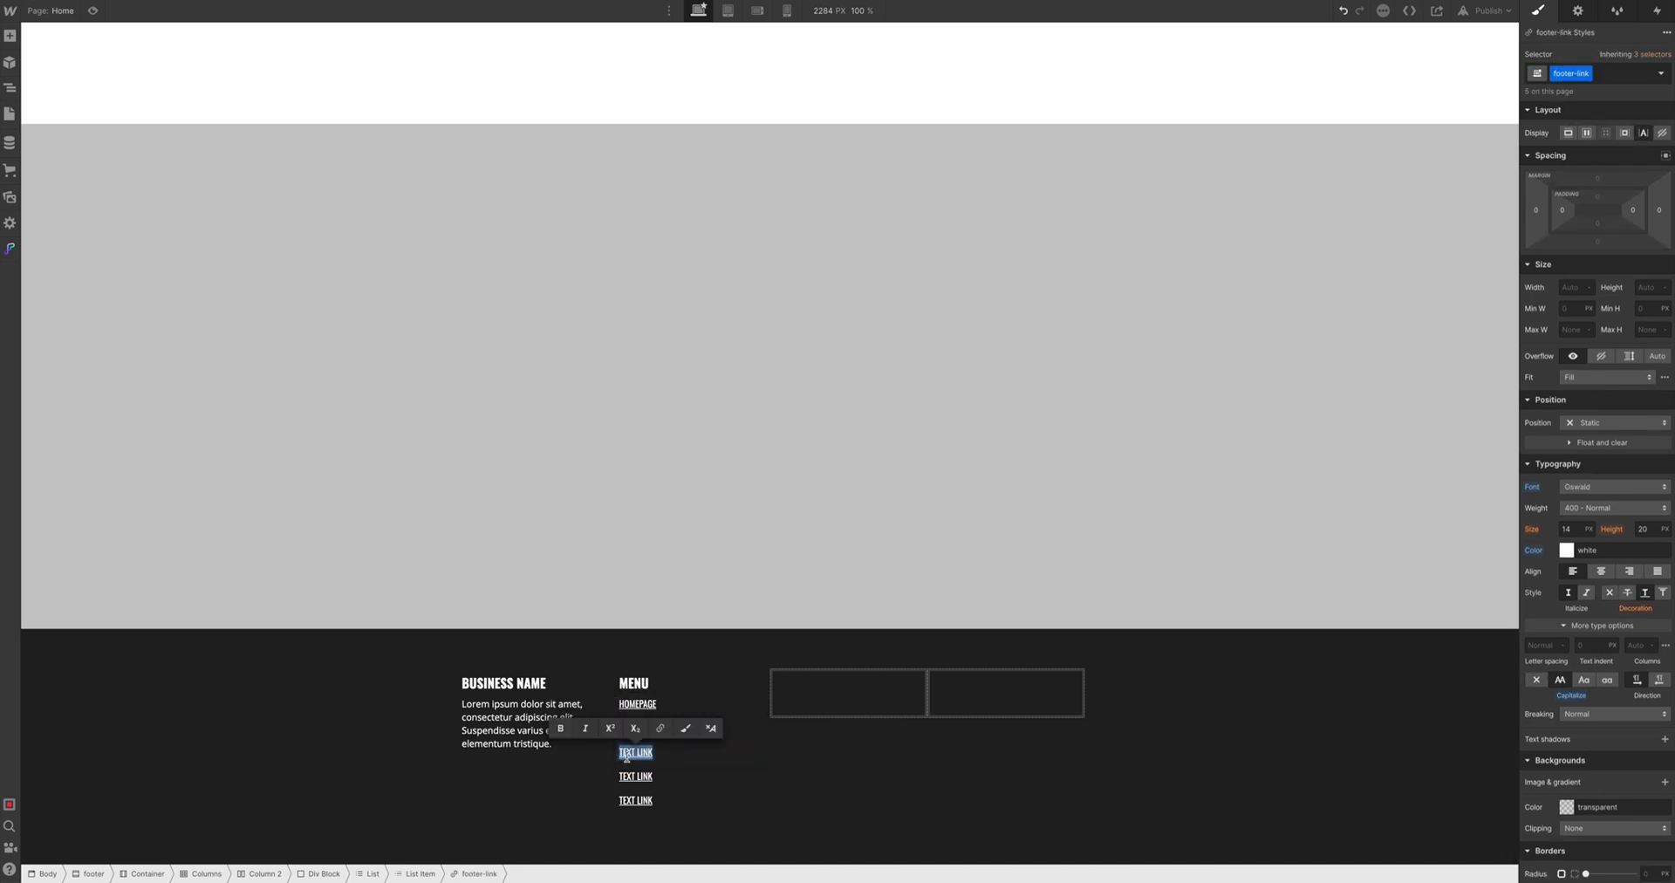
pyautogui.write('Our ESR')
pyautogui.press('BackSpace')
pyautogui.write('Serv')
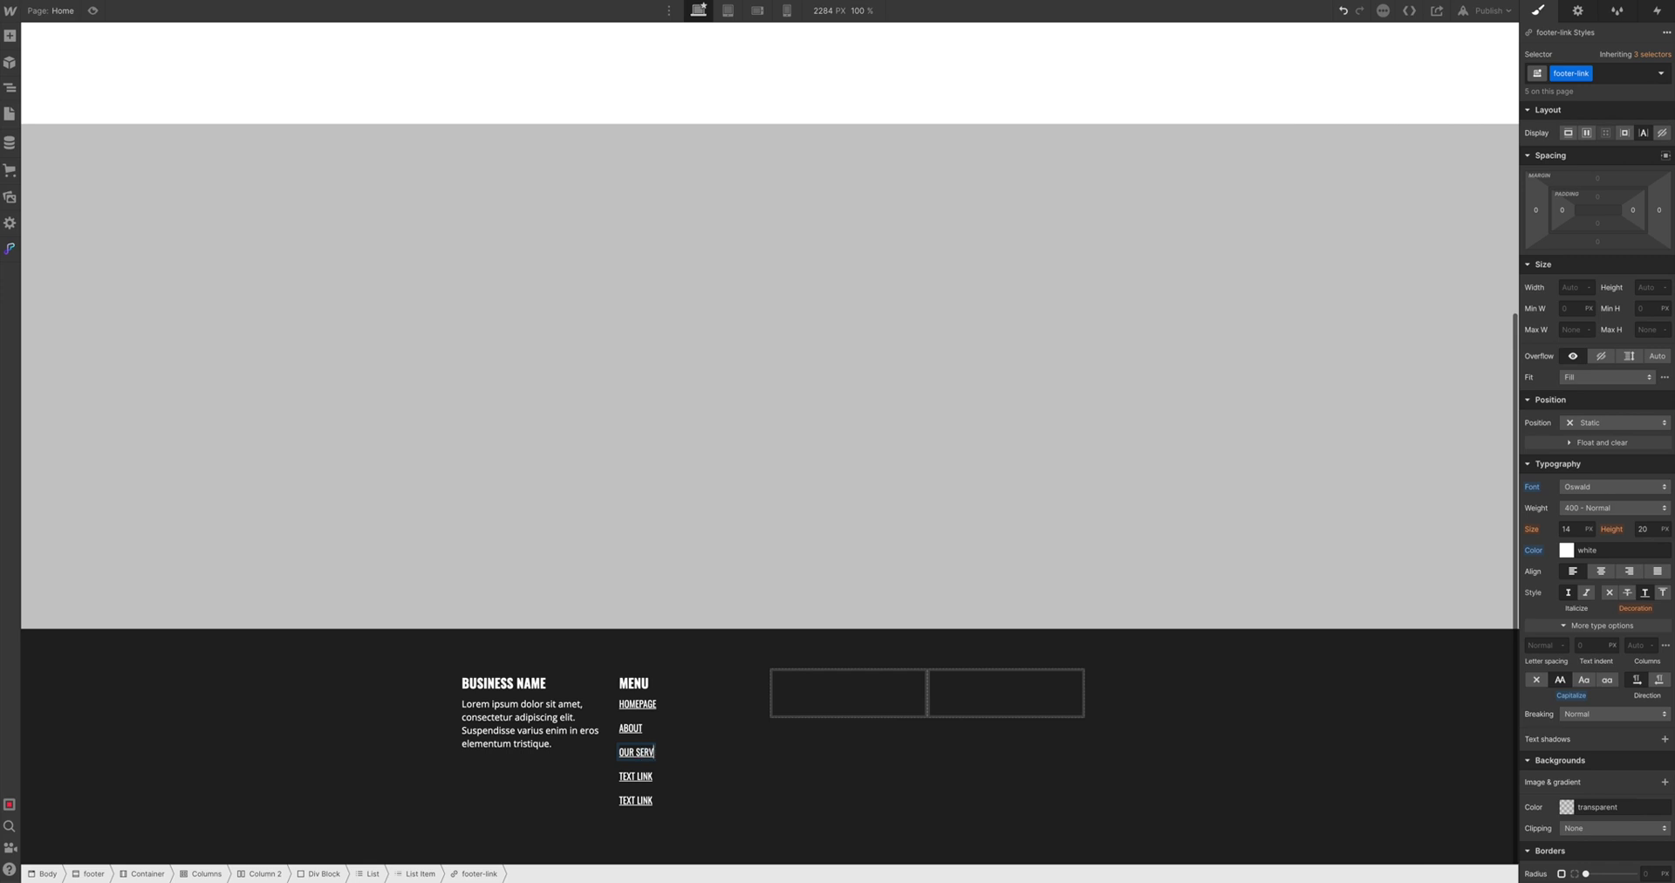
pyautogui.doubleClick(635, 777)
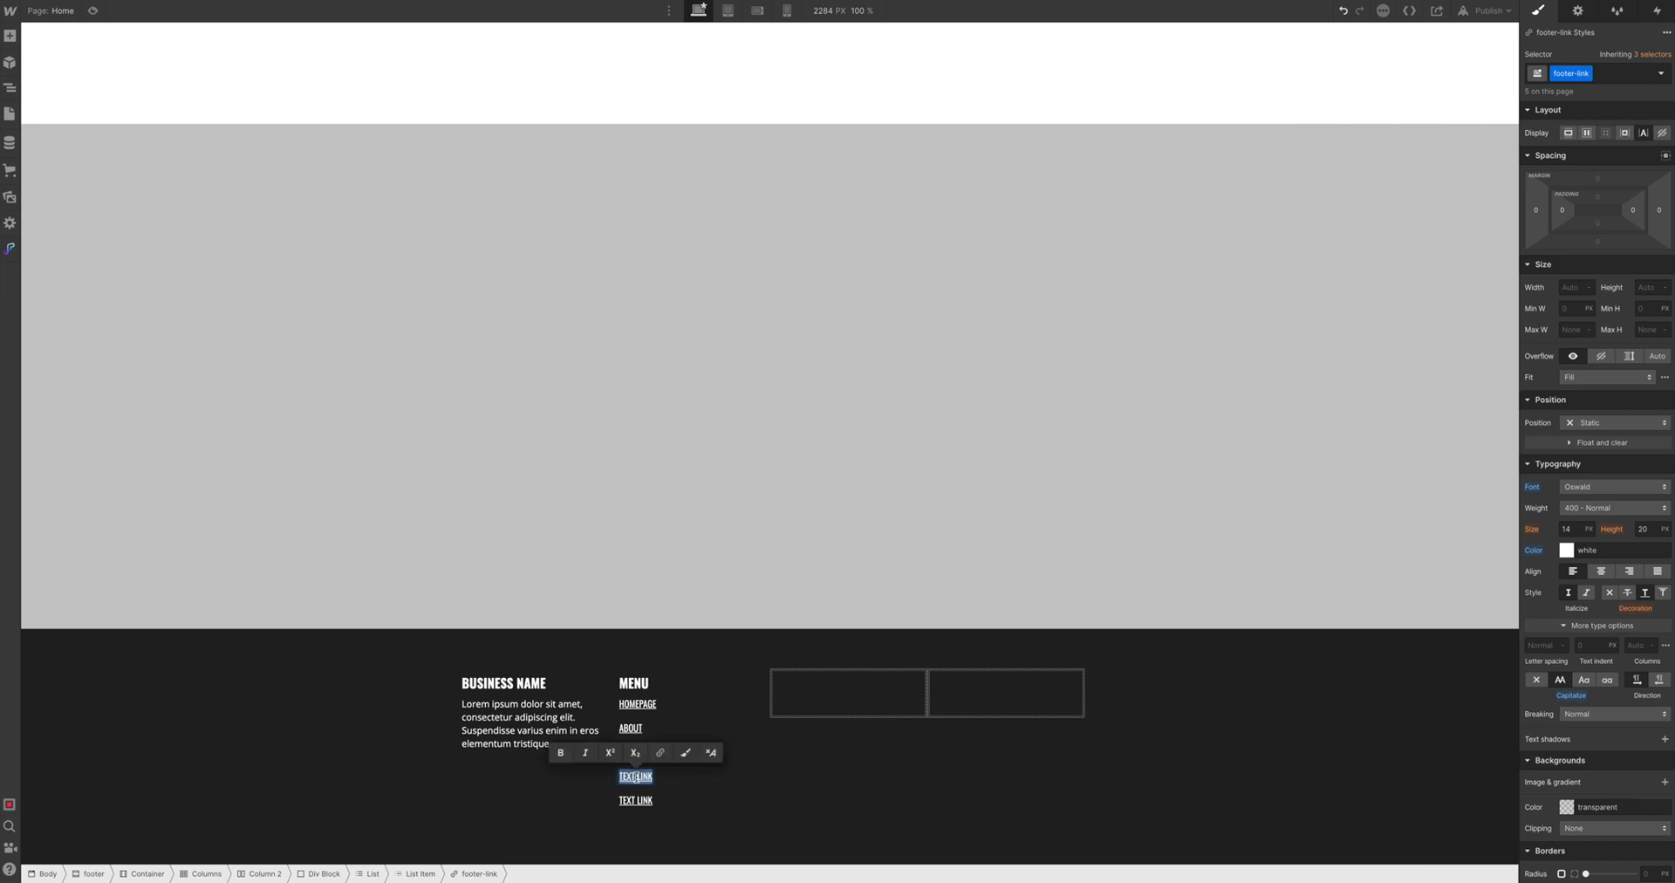
pyautogui.write('Enquire Now')
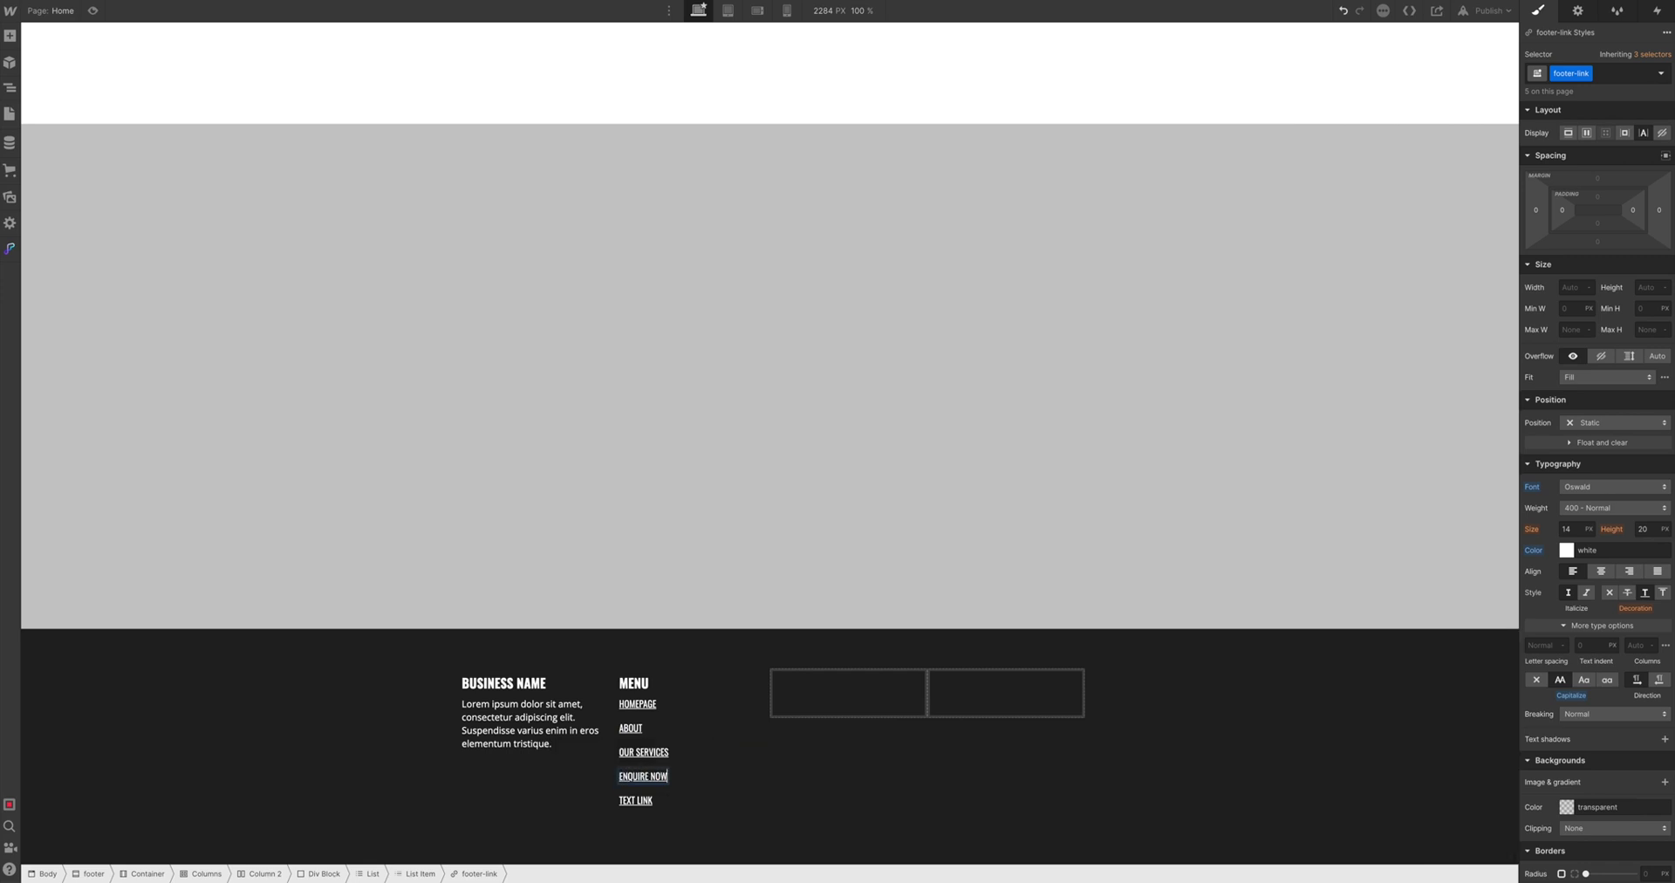
pyautogui.doubleClick(634, 803)
# Name the fifth link Contact, then paste a copy of the MENU block into column three and retitle it OUR SERVICES
pyautogui.write('Contact')
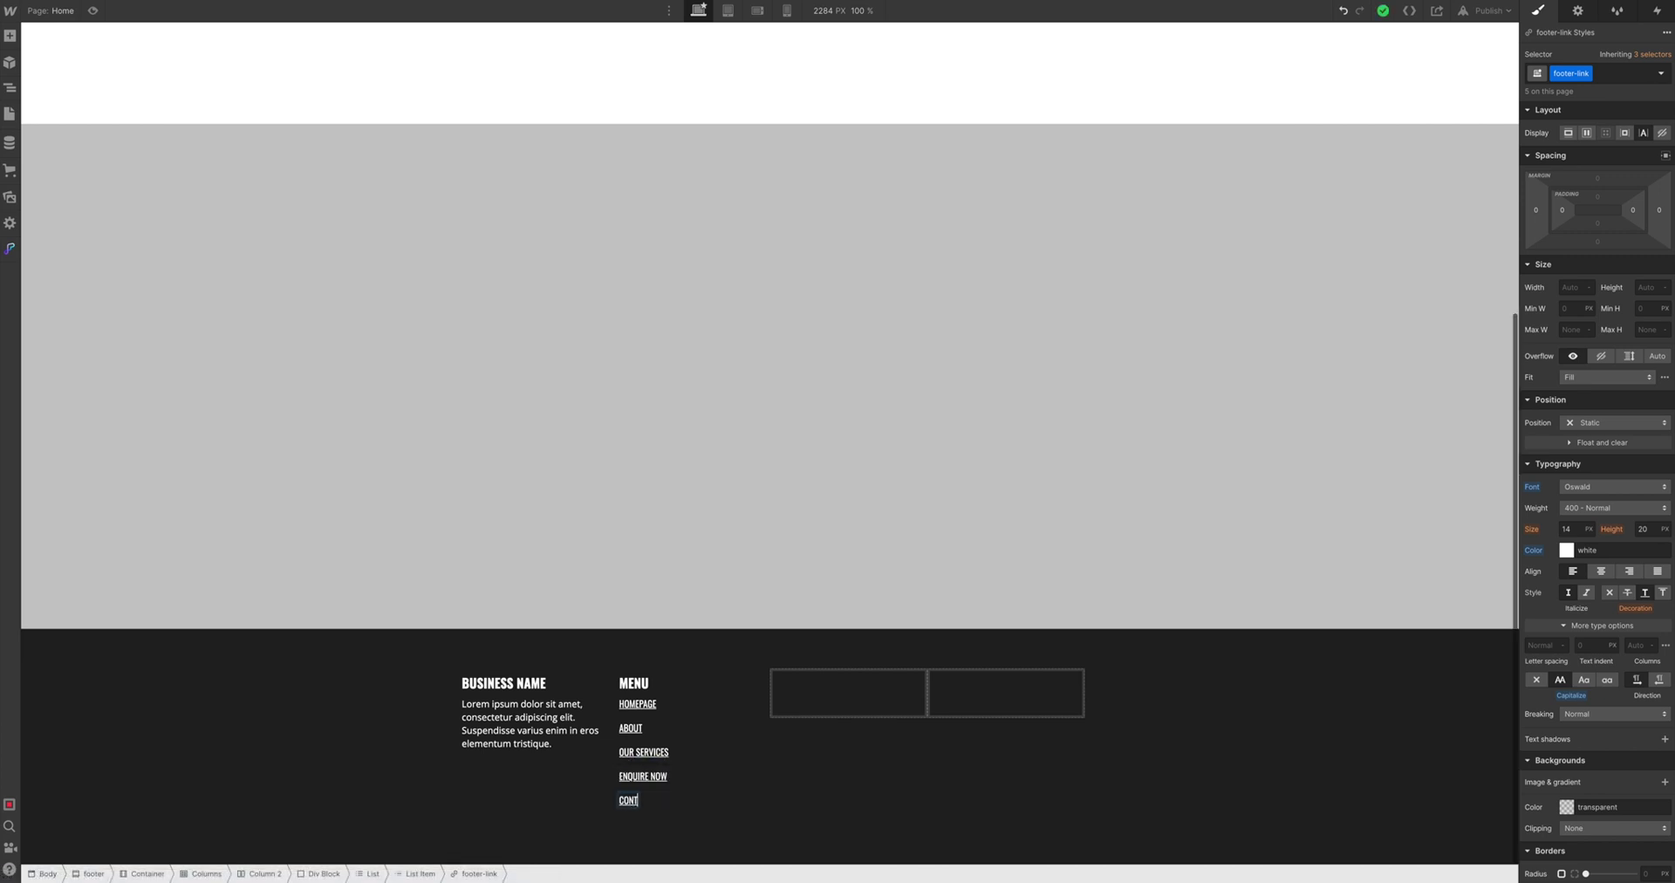
pyautogui.click(819, 811)
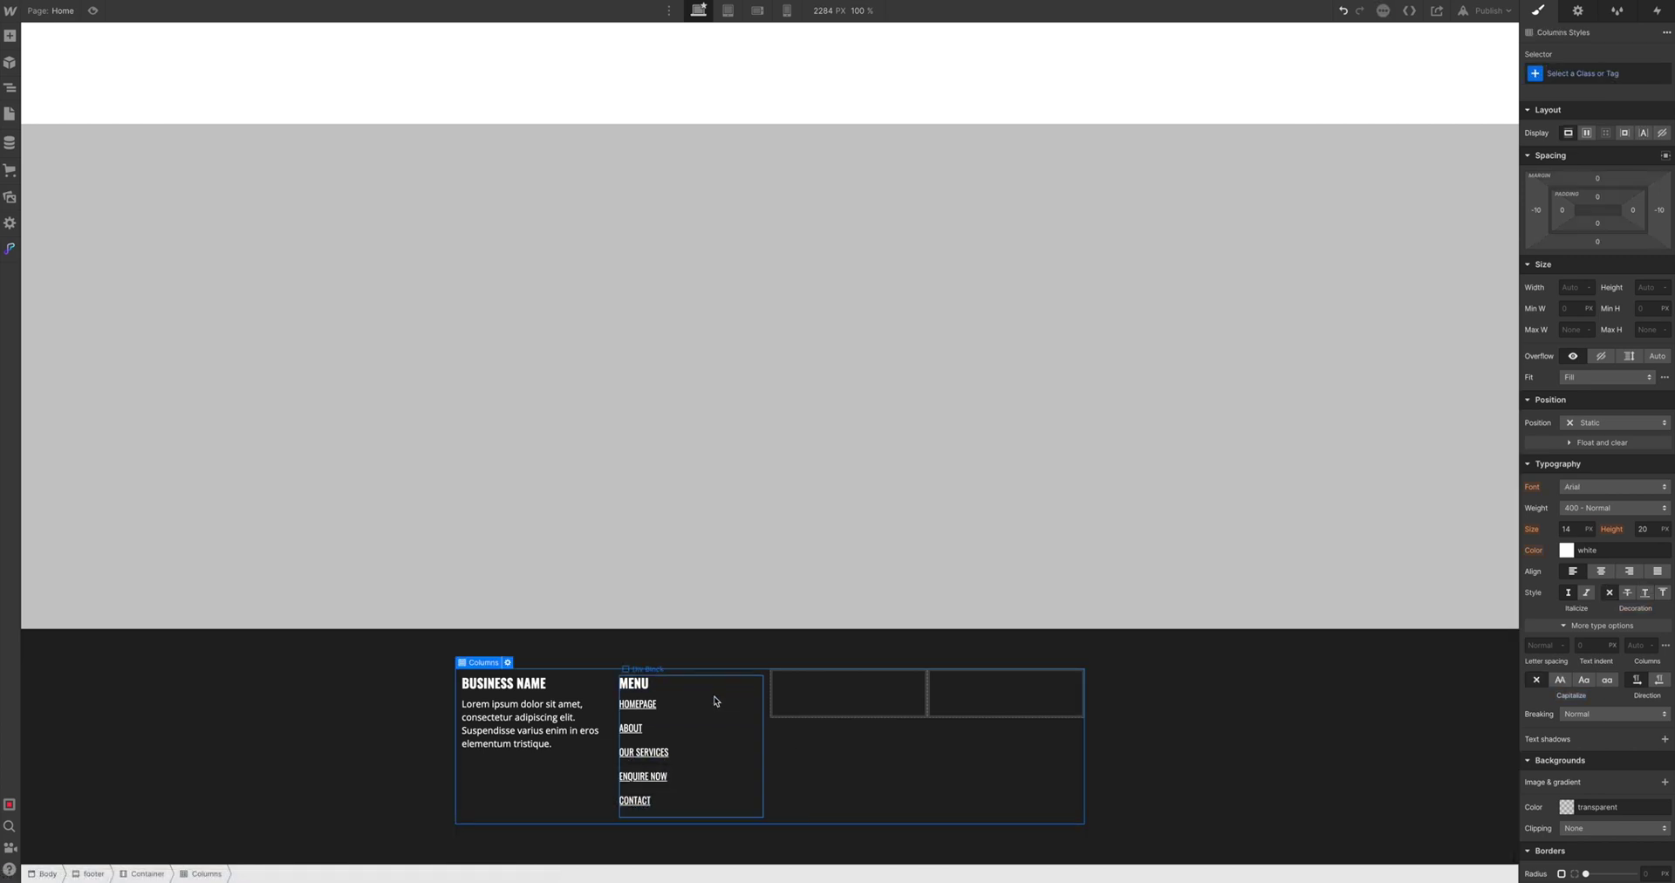
pyautogui.click(711, 697)
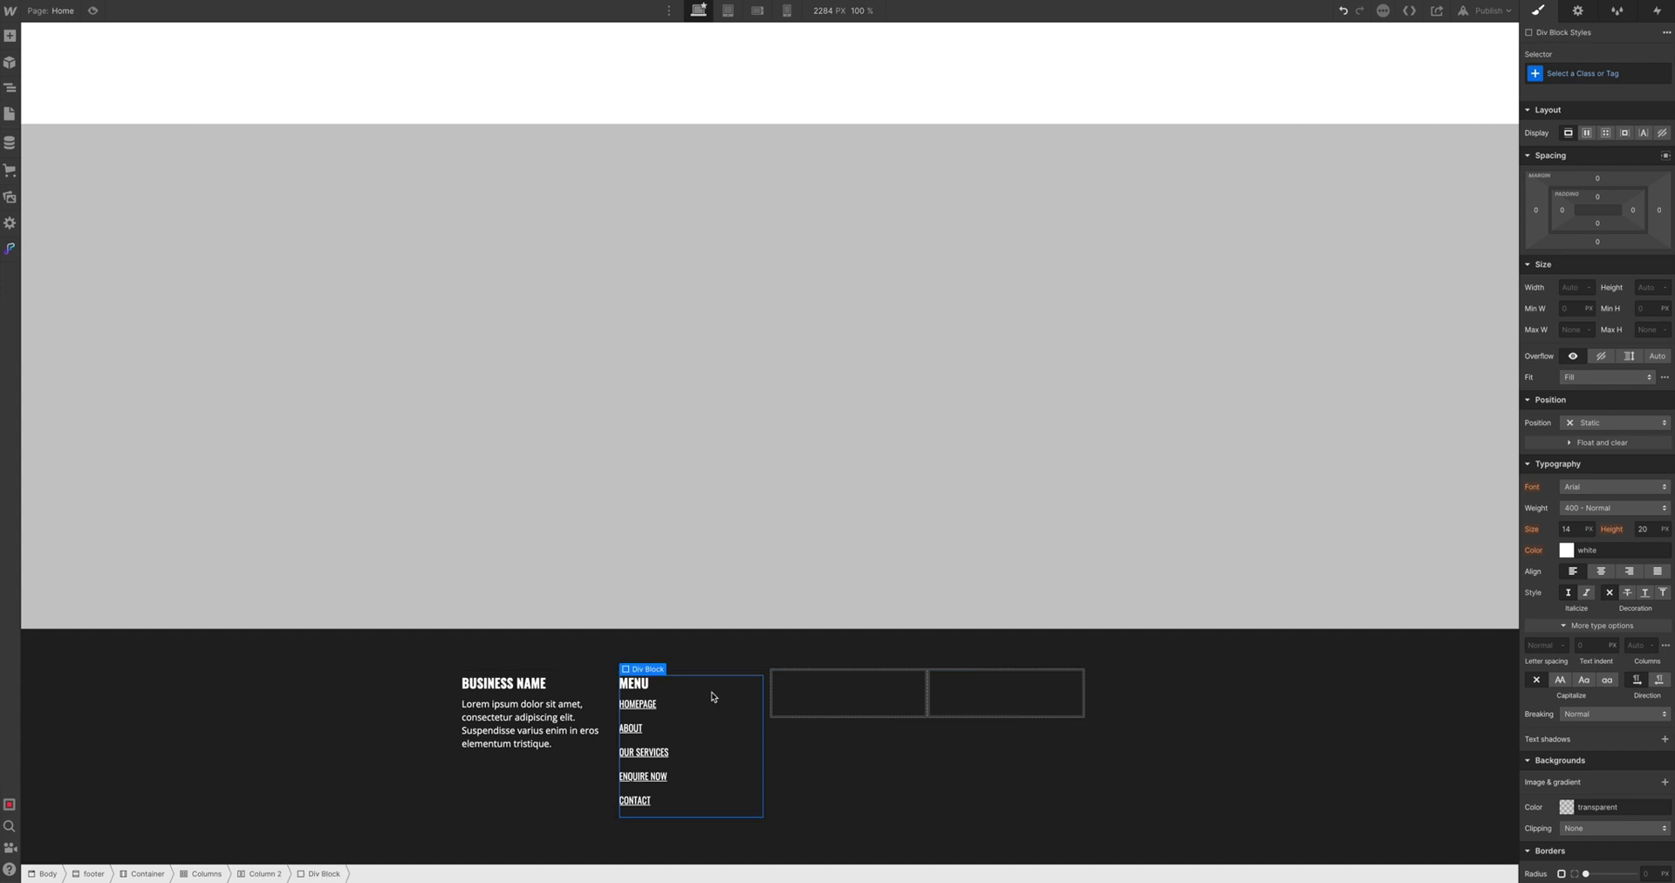
pyautogui.hotkey('ctrl', 'c')
pyautogui.click(845, 695)
pyautogui.hotkey('ctrl', 'v')
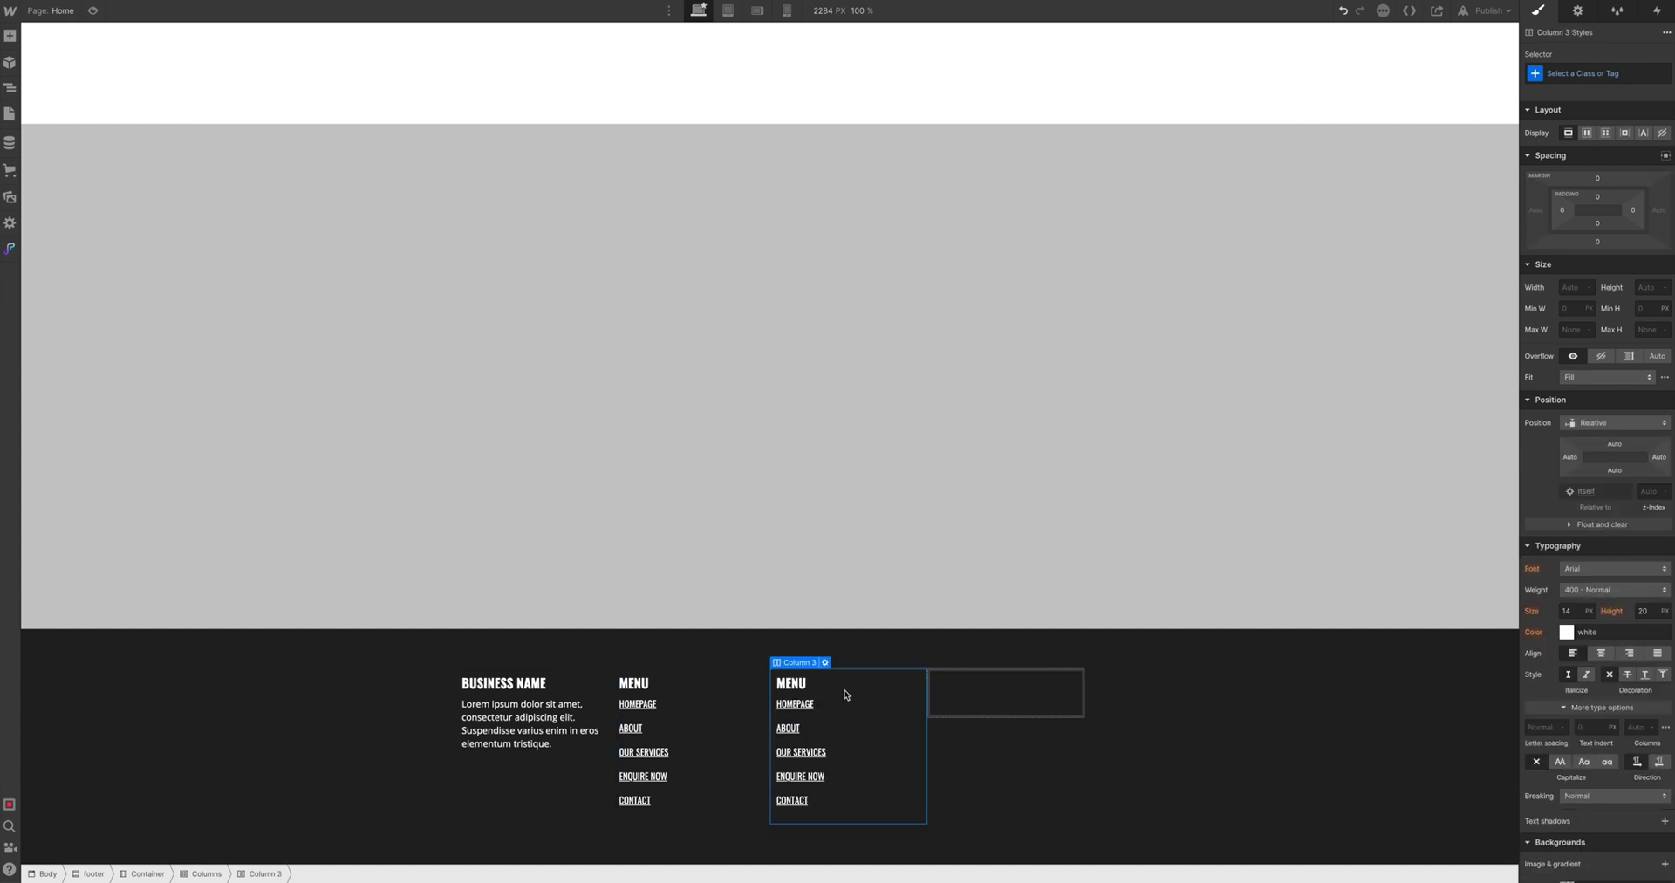
pyautogui.doubleClick(796, 685)
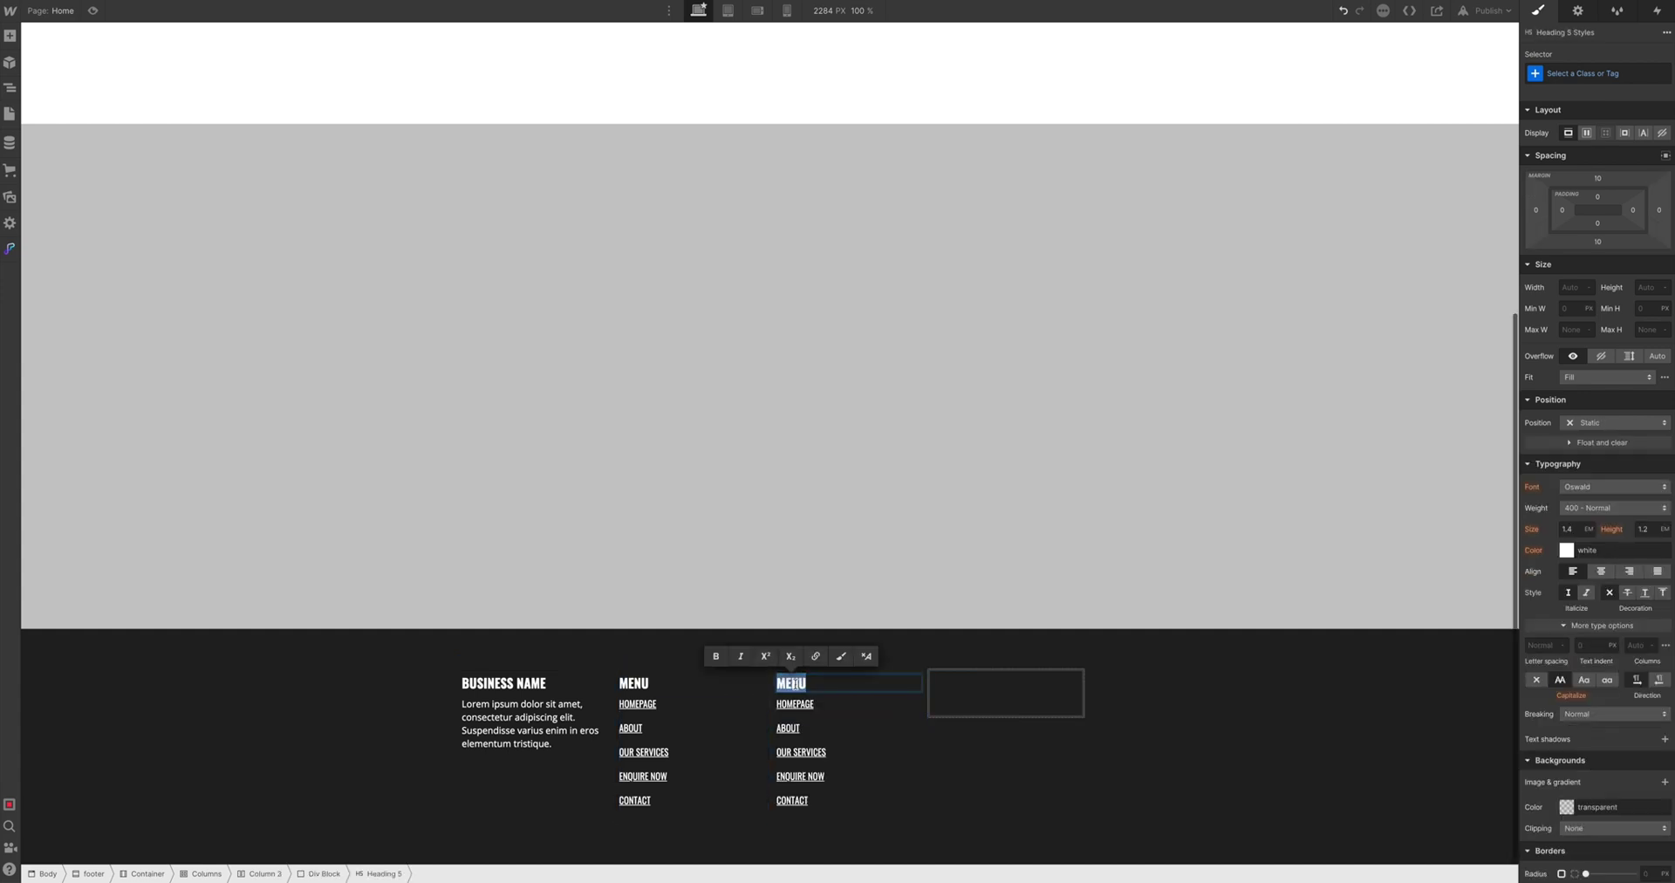
pyautogui.write('OU')
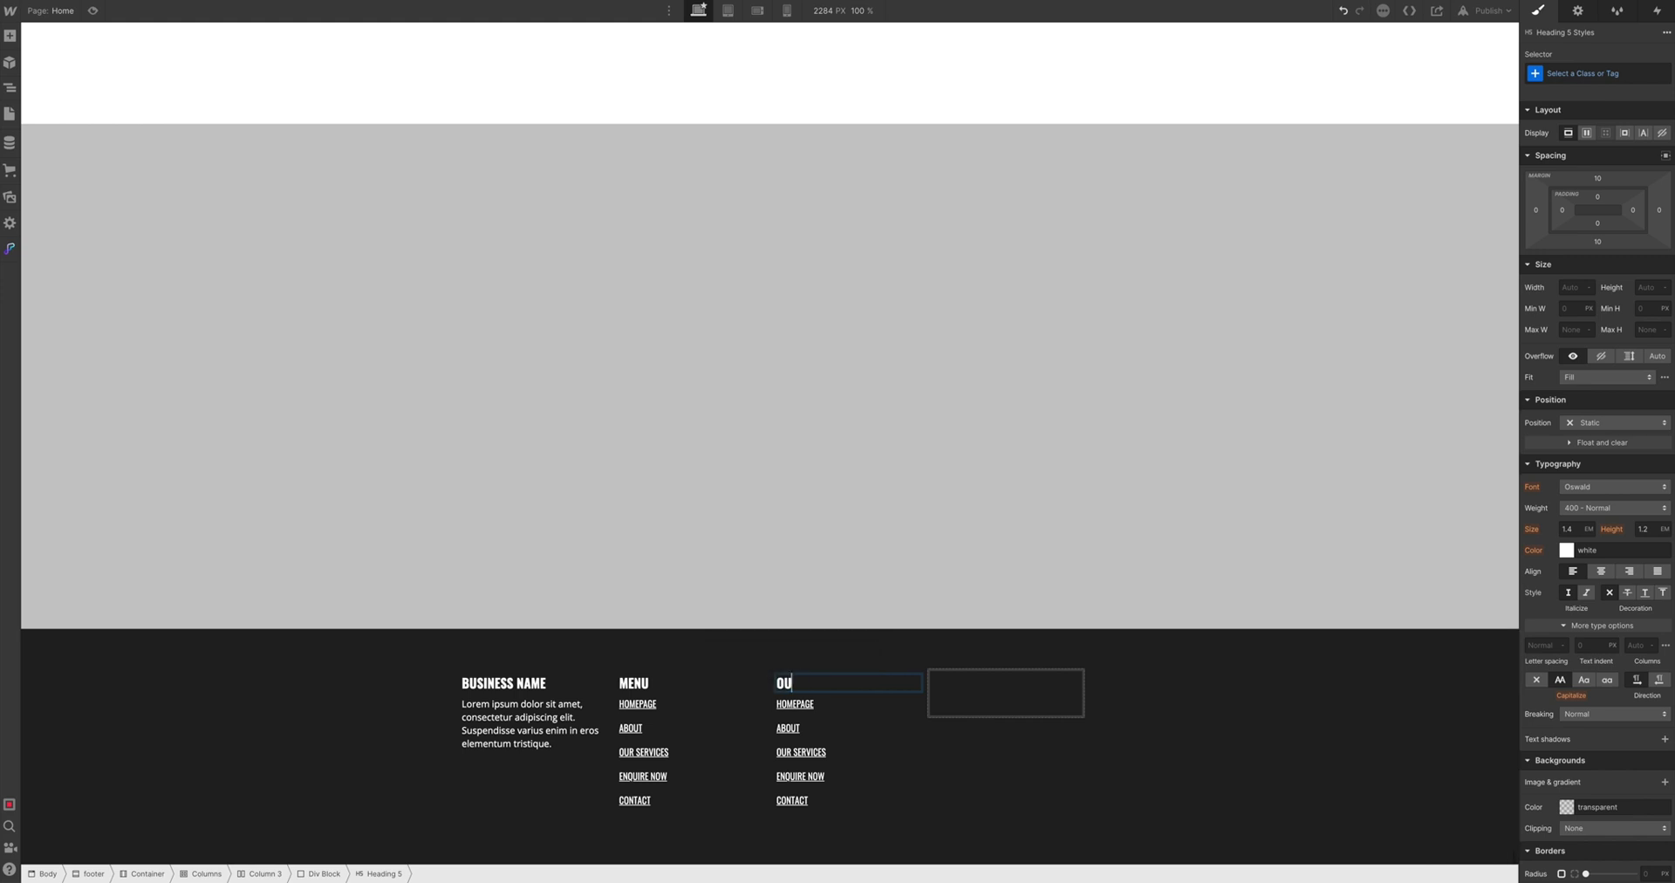
pyautogui.write('R SERIC')
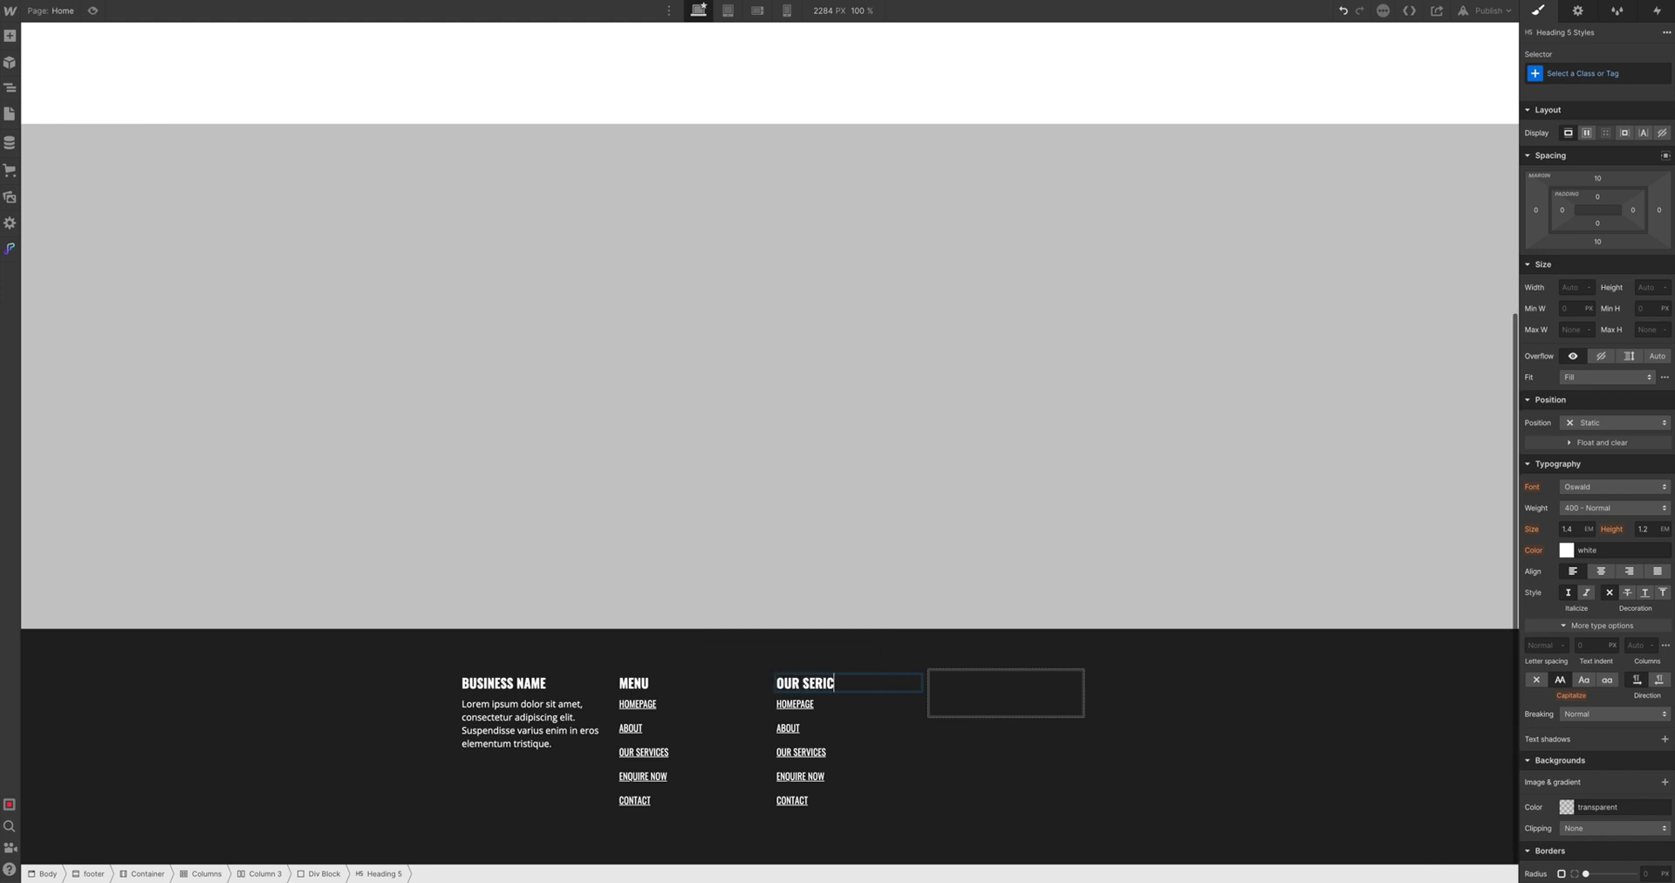
pyautogui.press('BackSpace')
pyautogui.press('BackSpace')
pyautogui.write('VICES')
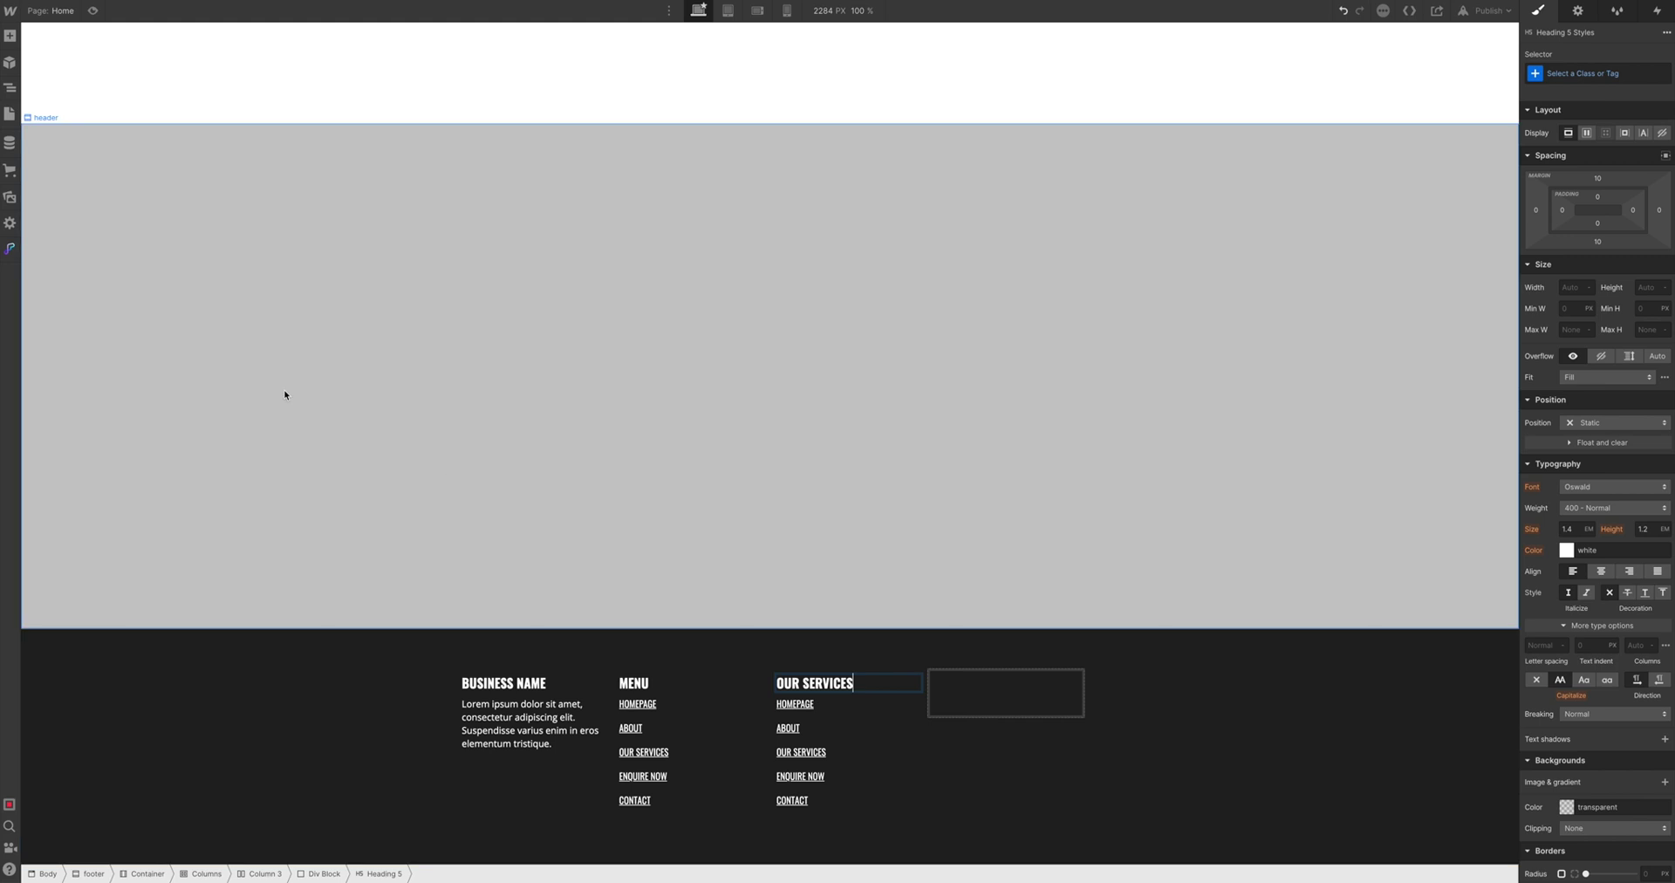
pyautogui.click(10, 142)
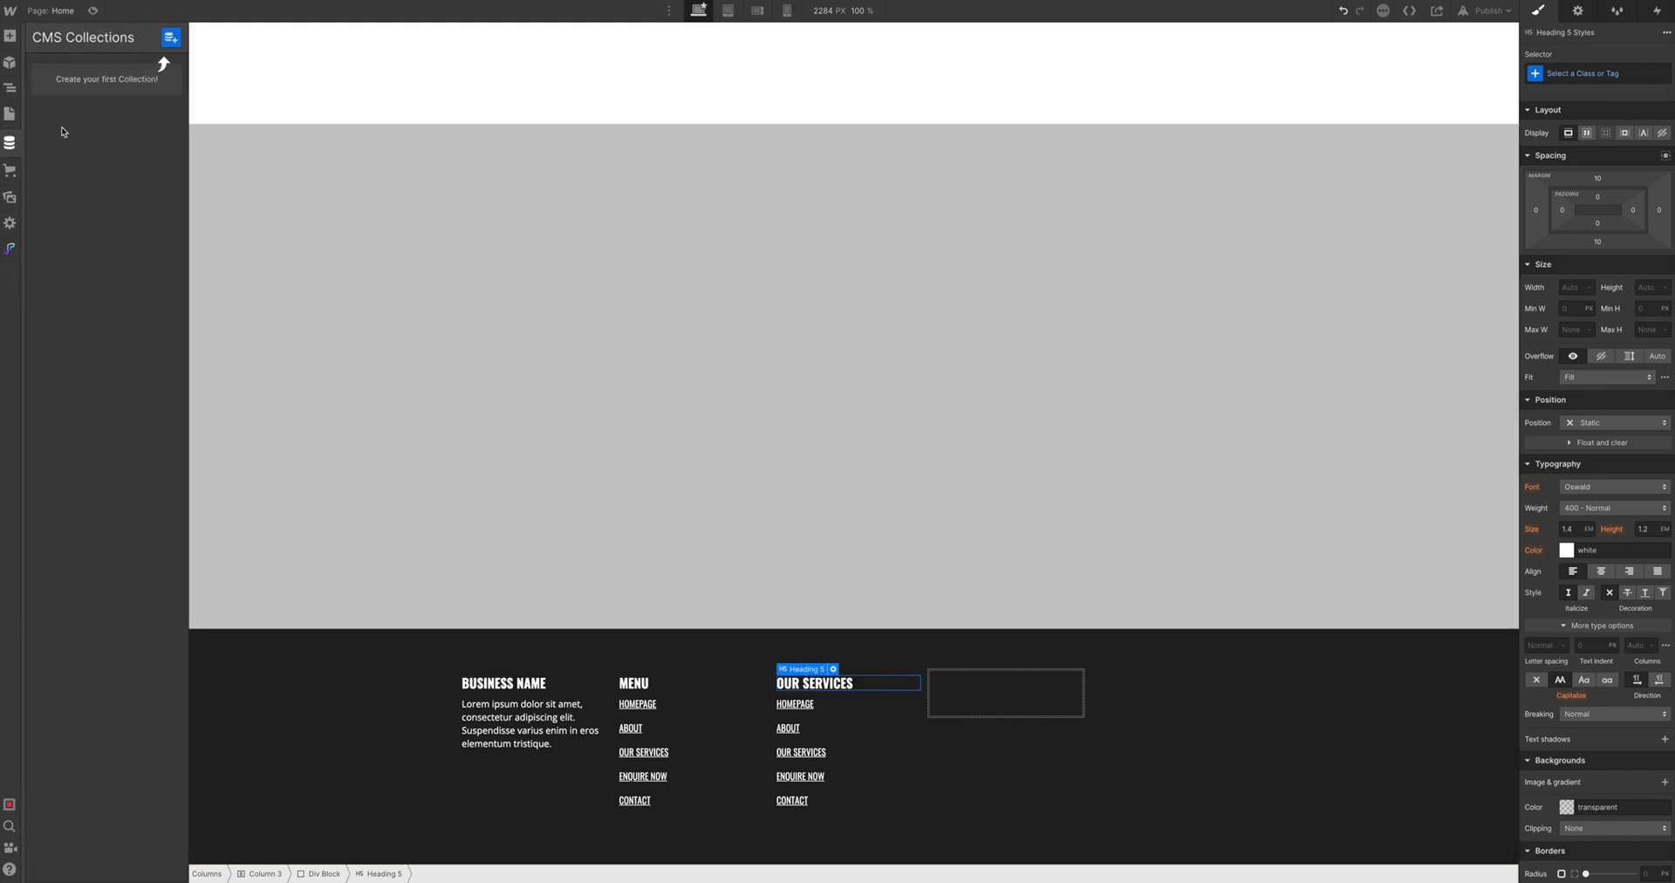
pyautogui.click(9, 36)
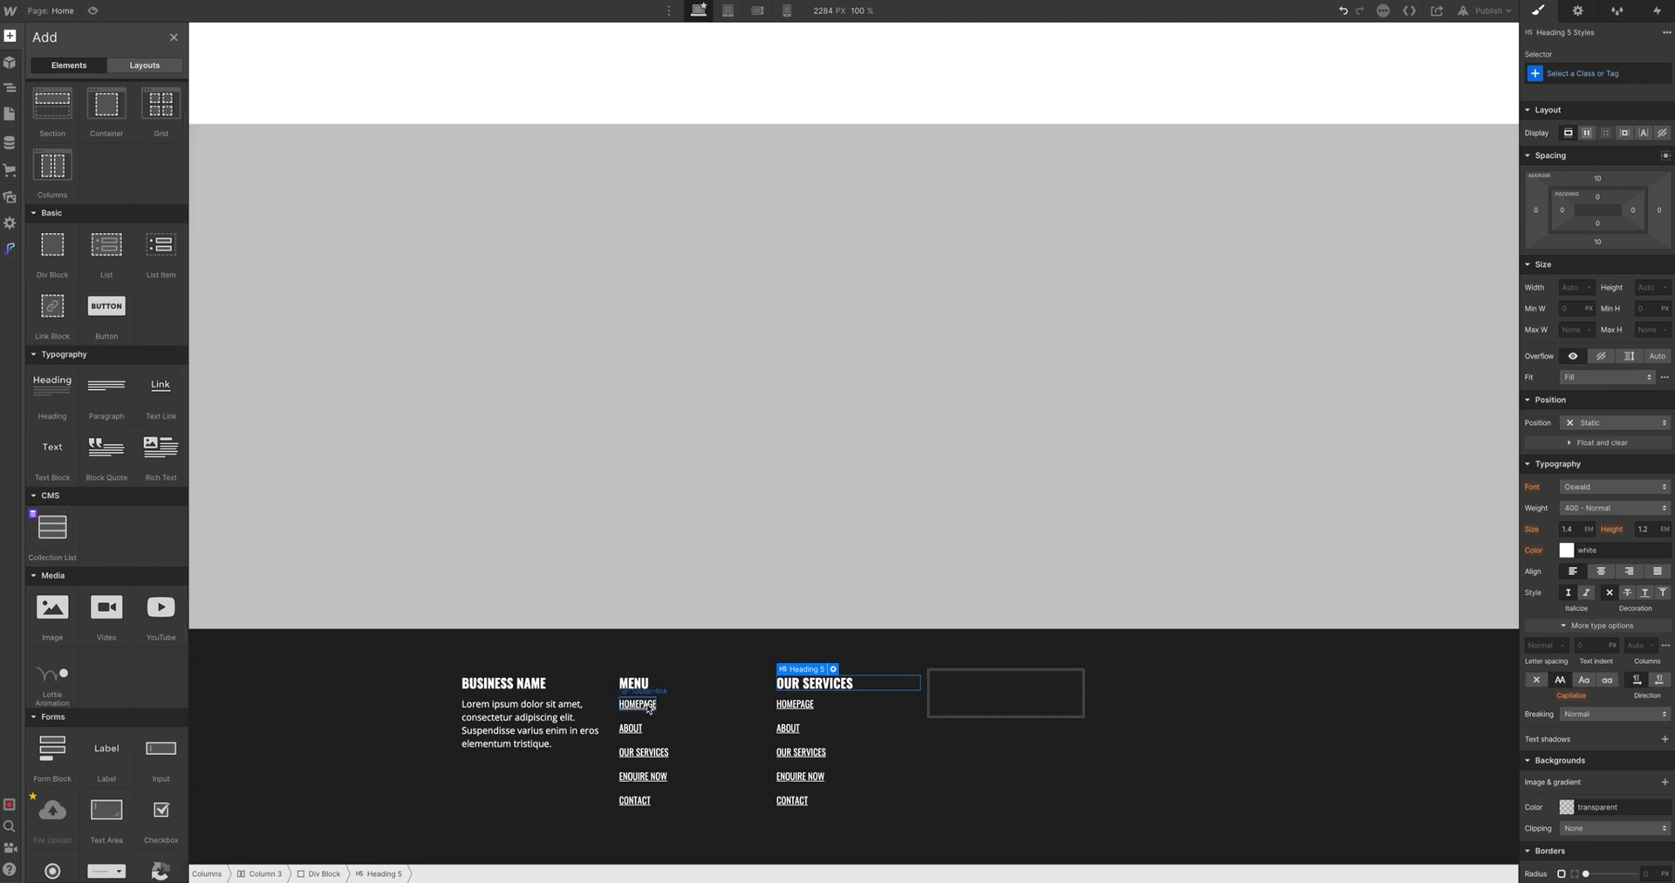
pyautogui.doubleClick(801, 703)
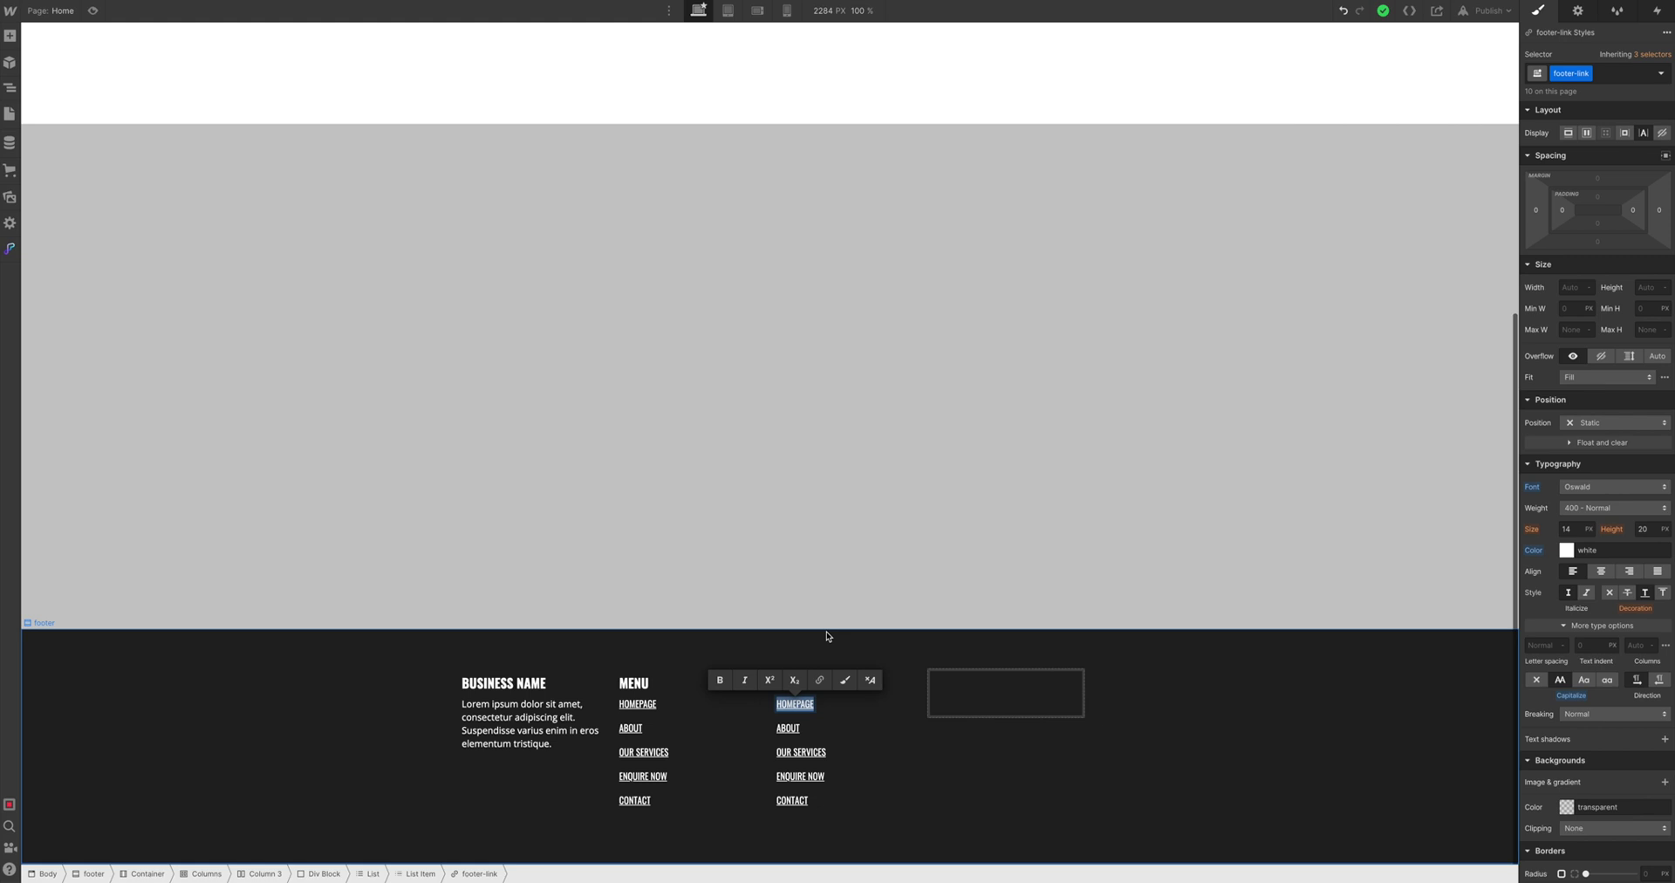
# Rename the business heading JACK OF ALL TRADES and the first services CARPET CLEANING IN TASMANIA and FURNITURE REMOVALS
pyautogui.doubleClick(503, 682)
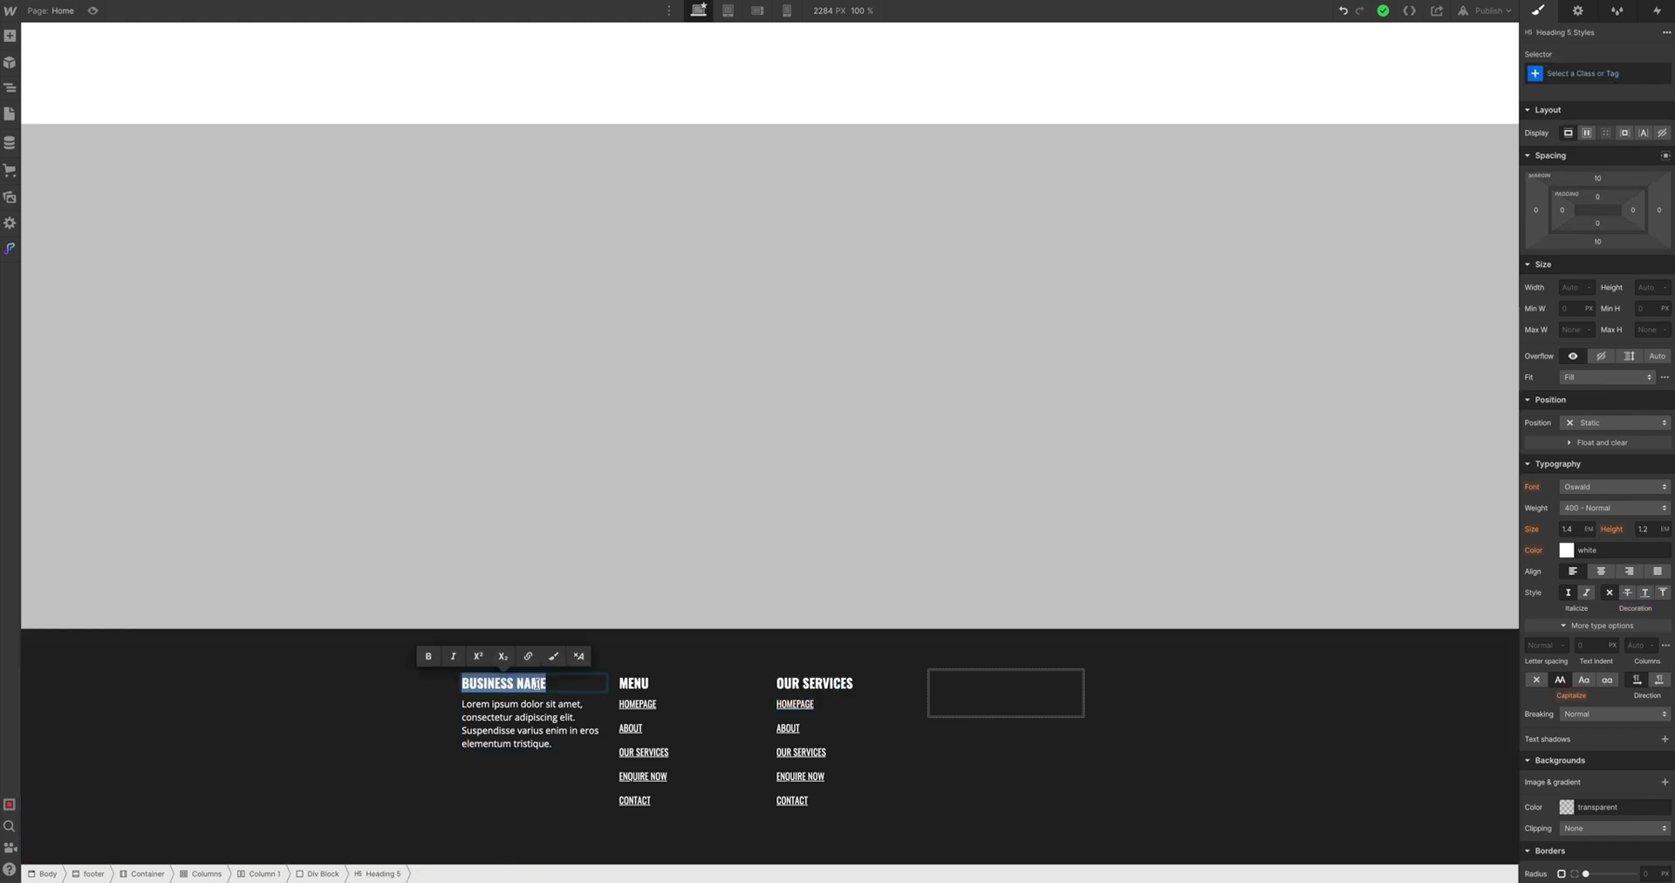
pyautogui.write('JACK OF ALL TRADES')
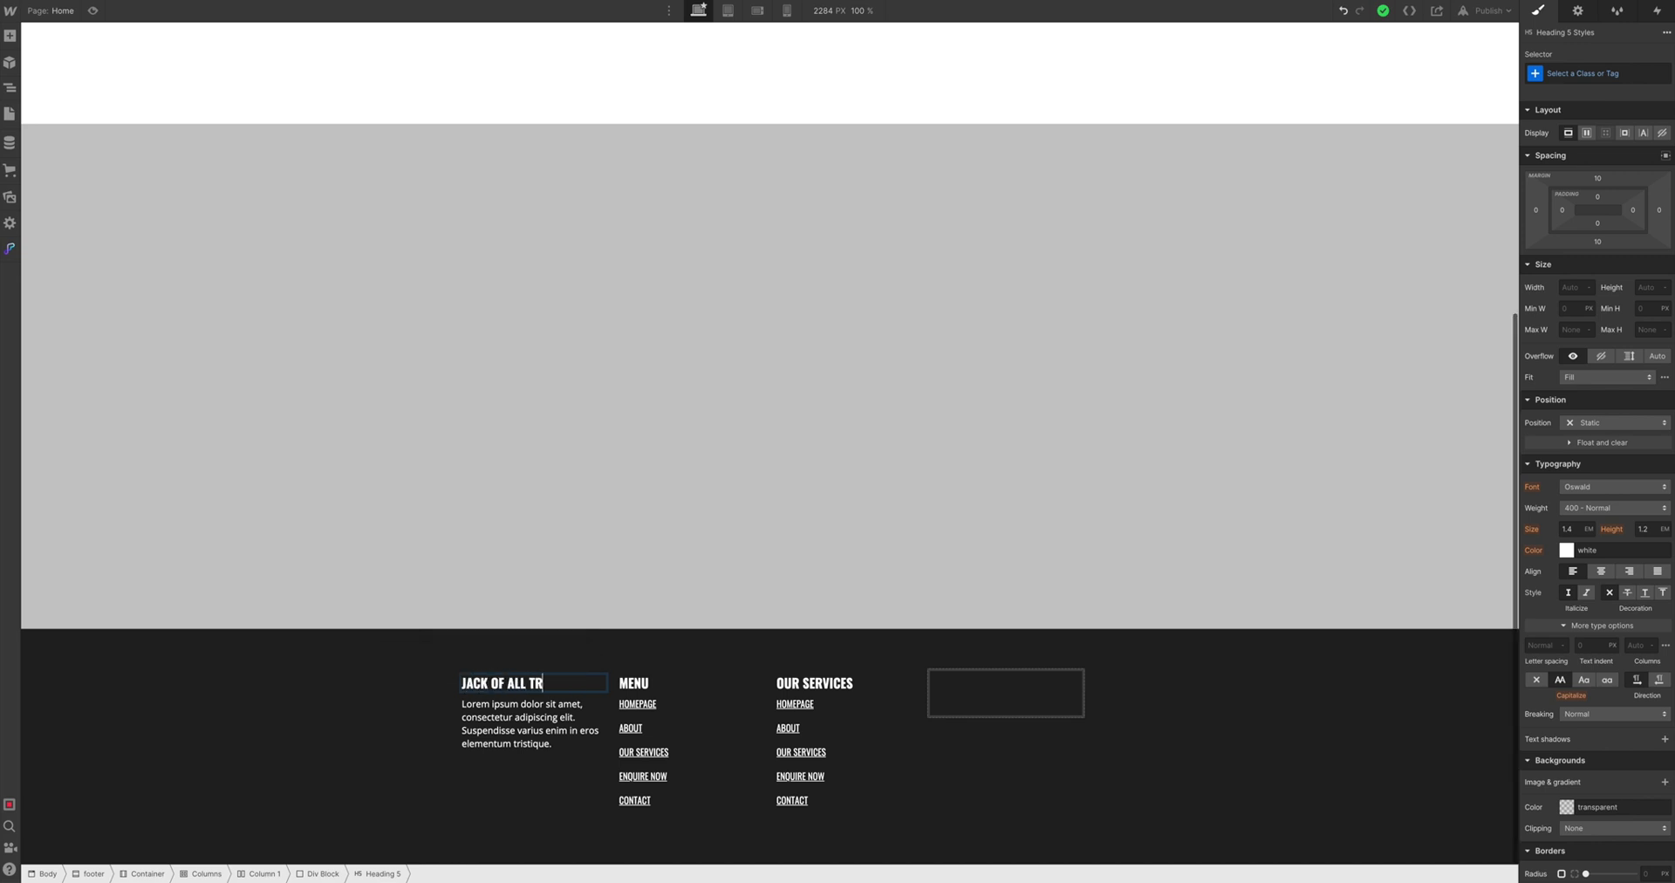
pyautogui.doubleClick(794, 704)
pyautogui.write('CARP')
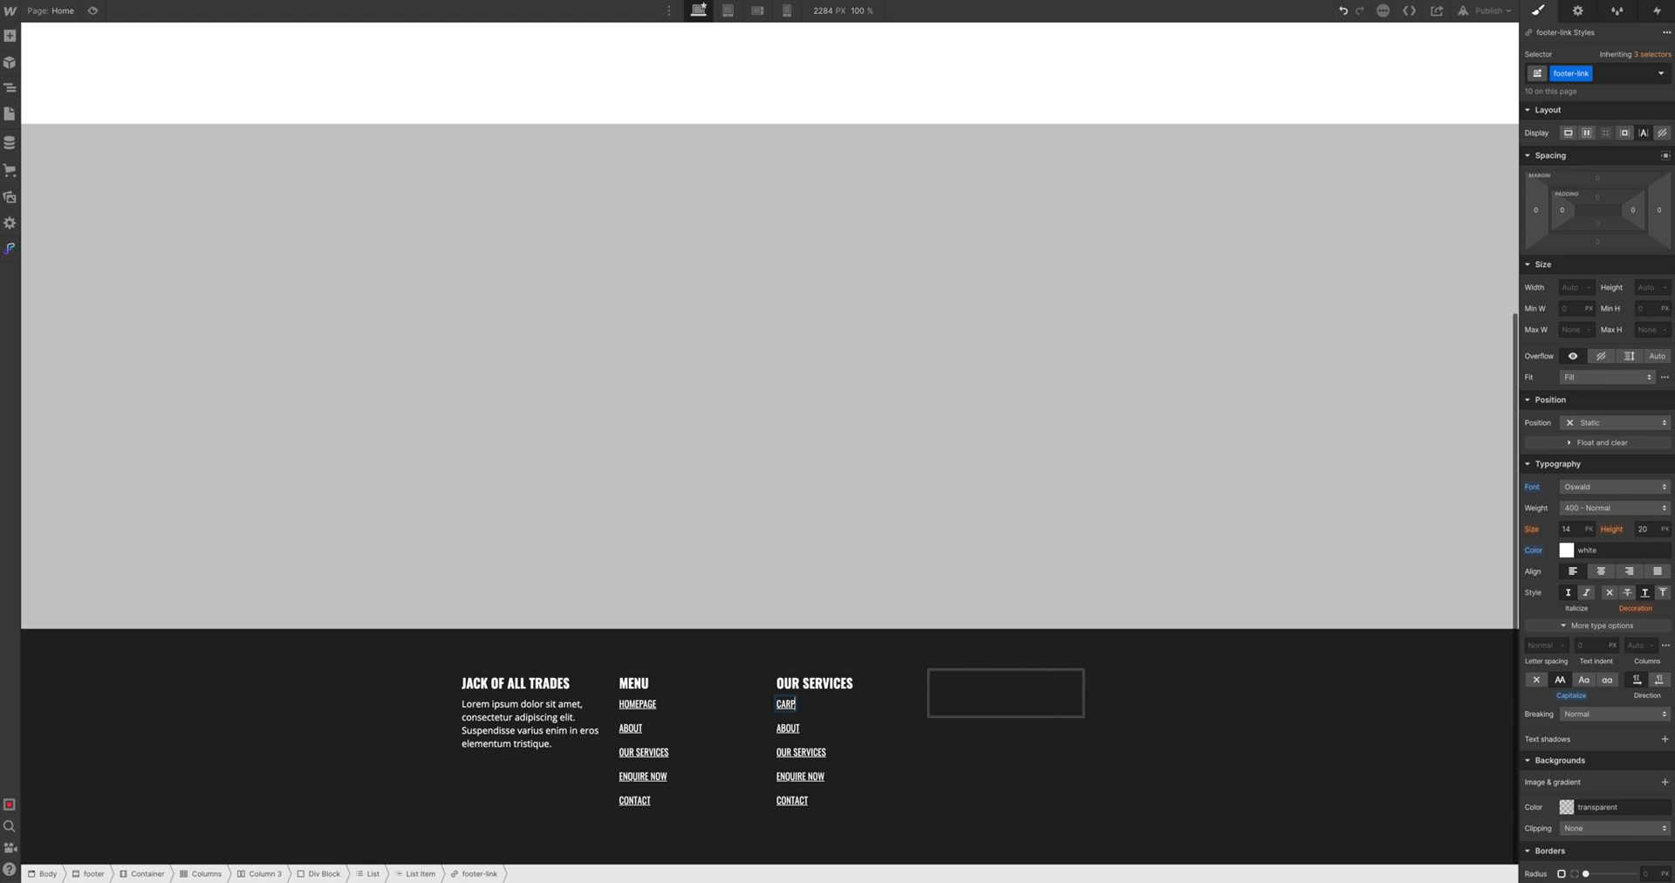
pyautogui.write('CLEANING IN TASMANIA')
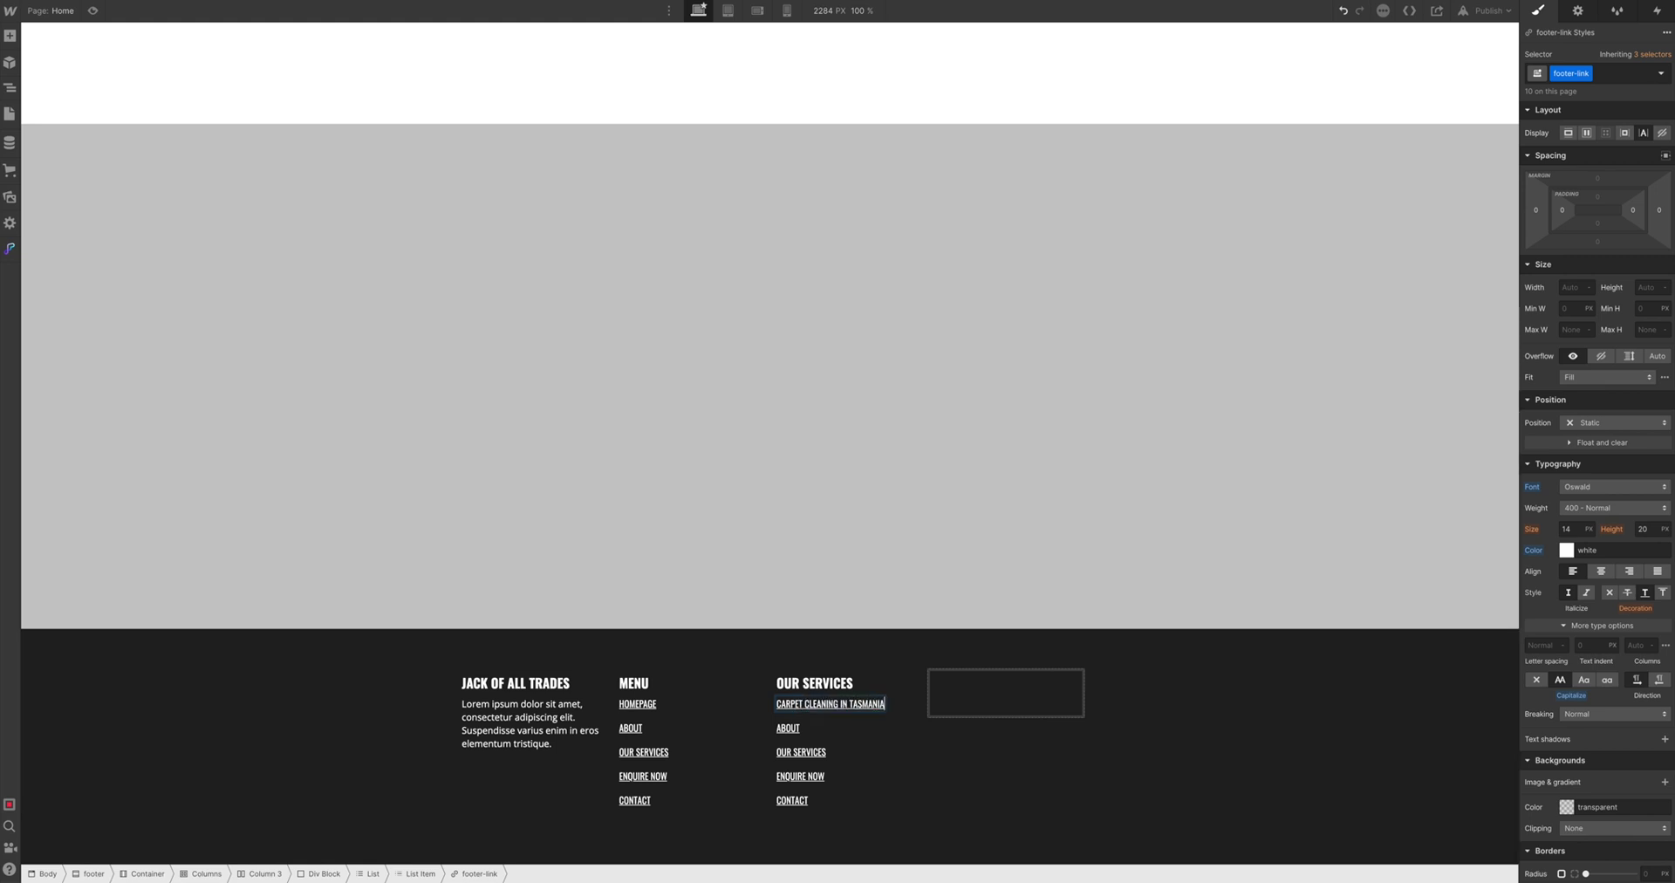
pyautogui.doubleClick(786, 728)
pyautogui.write('REMO')
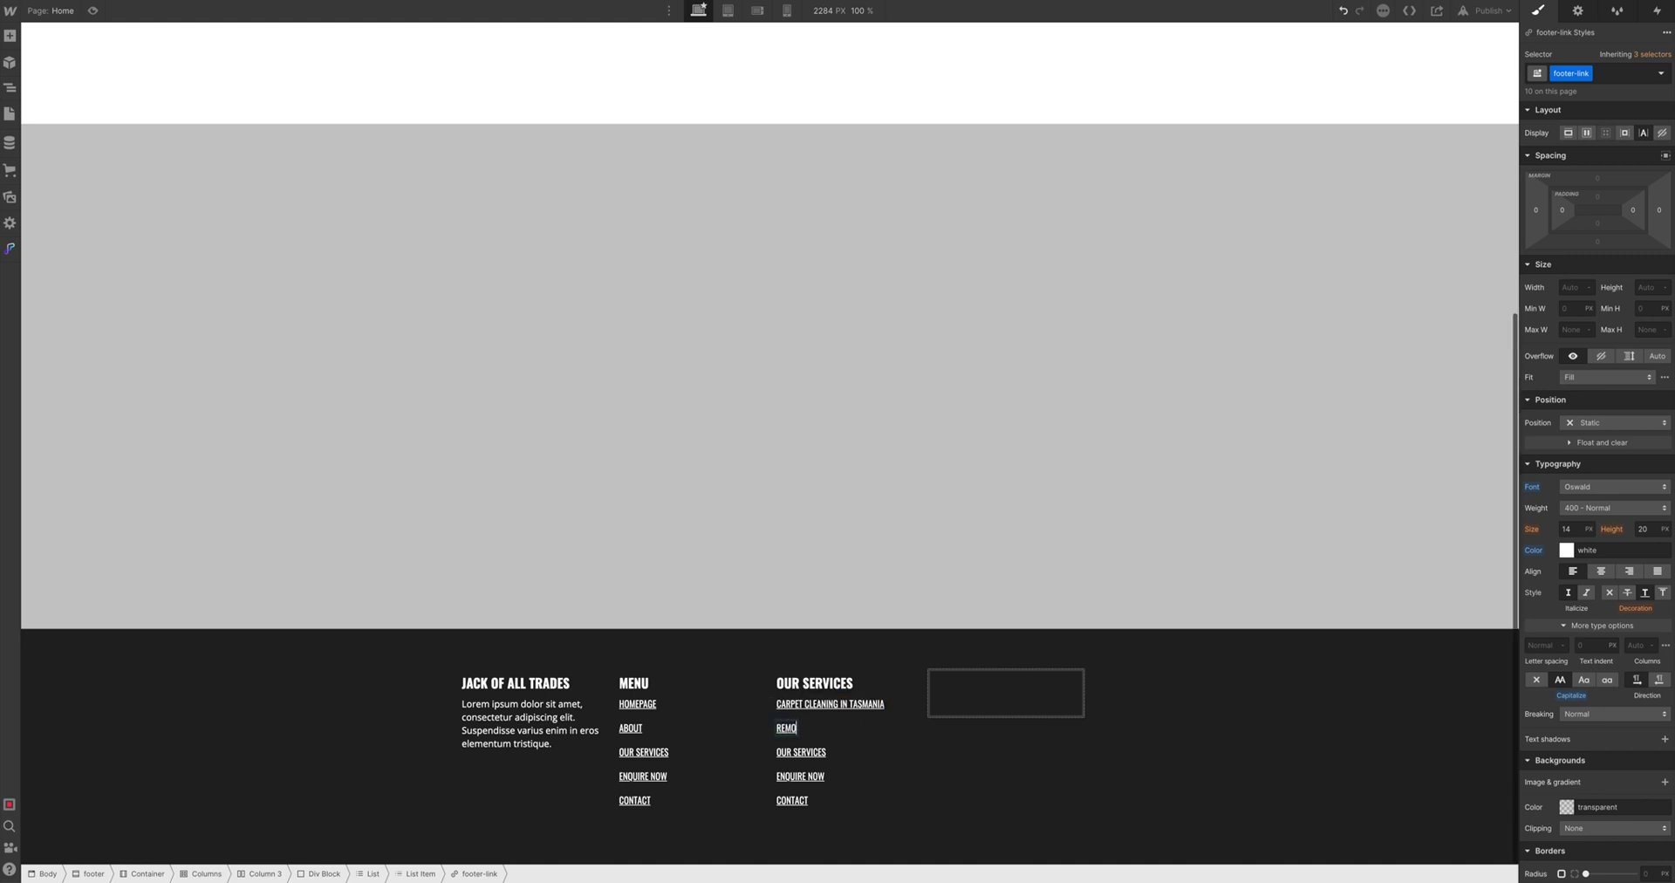
pyautogui.write('VALS')
pyautogui.hotkey('shift', 'Home')
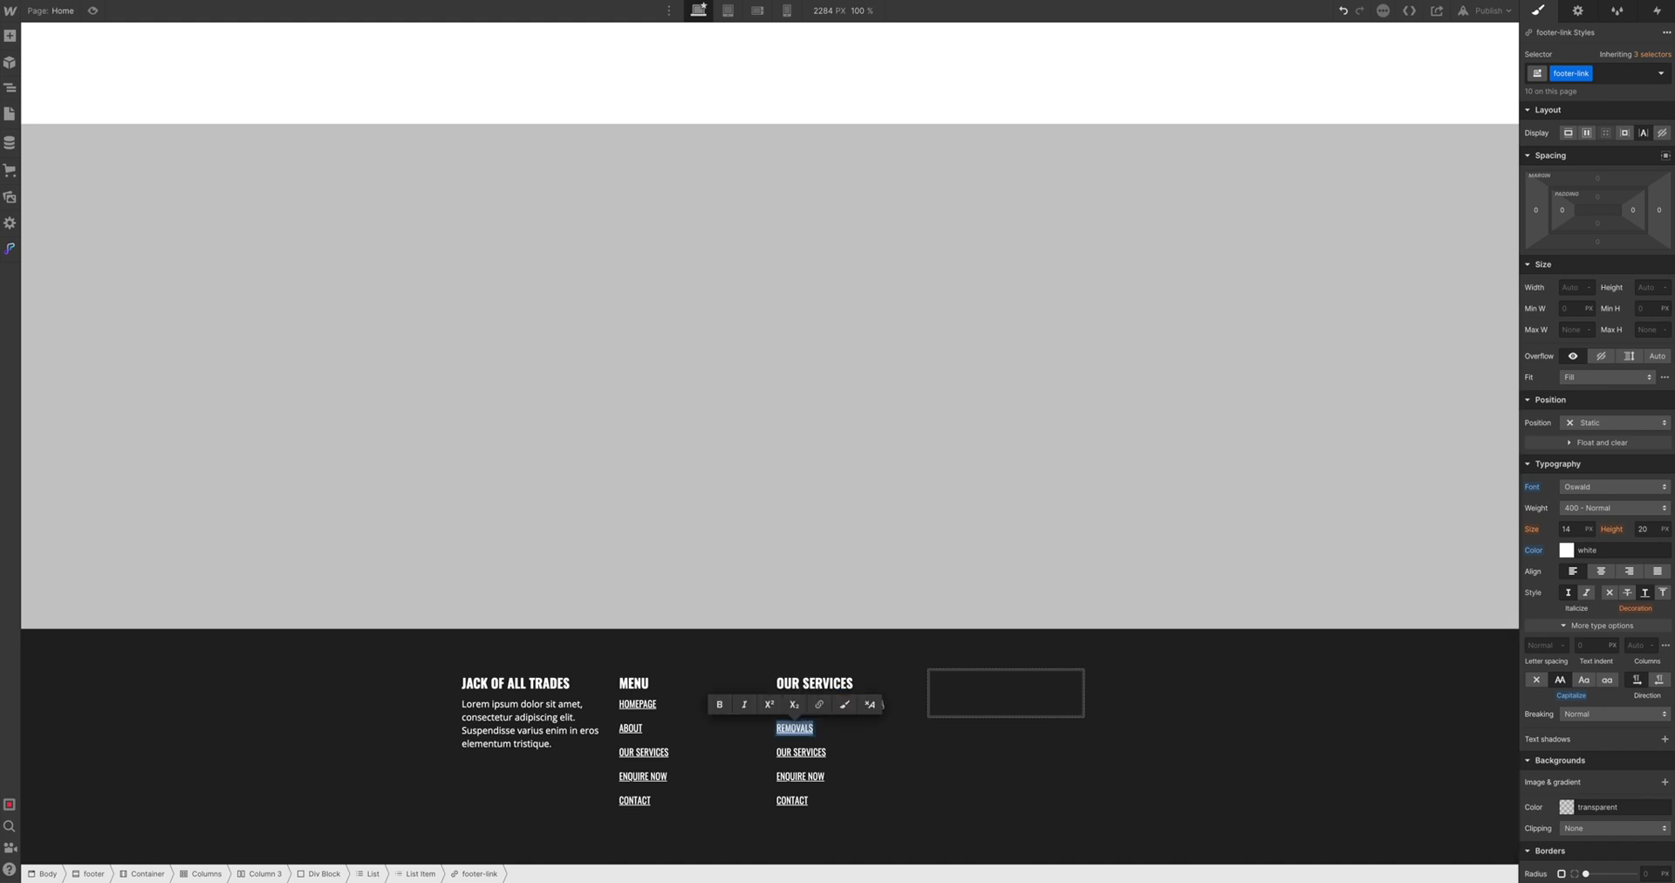
pyautogui.write('FURNITURE REMOVALS')
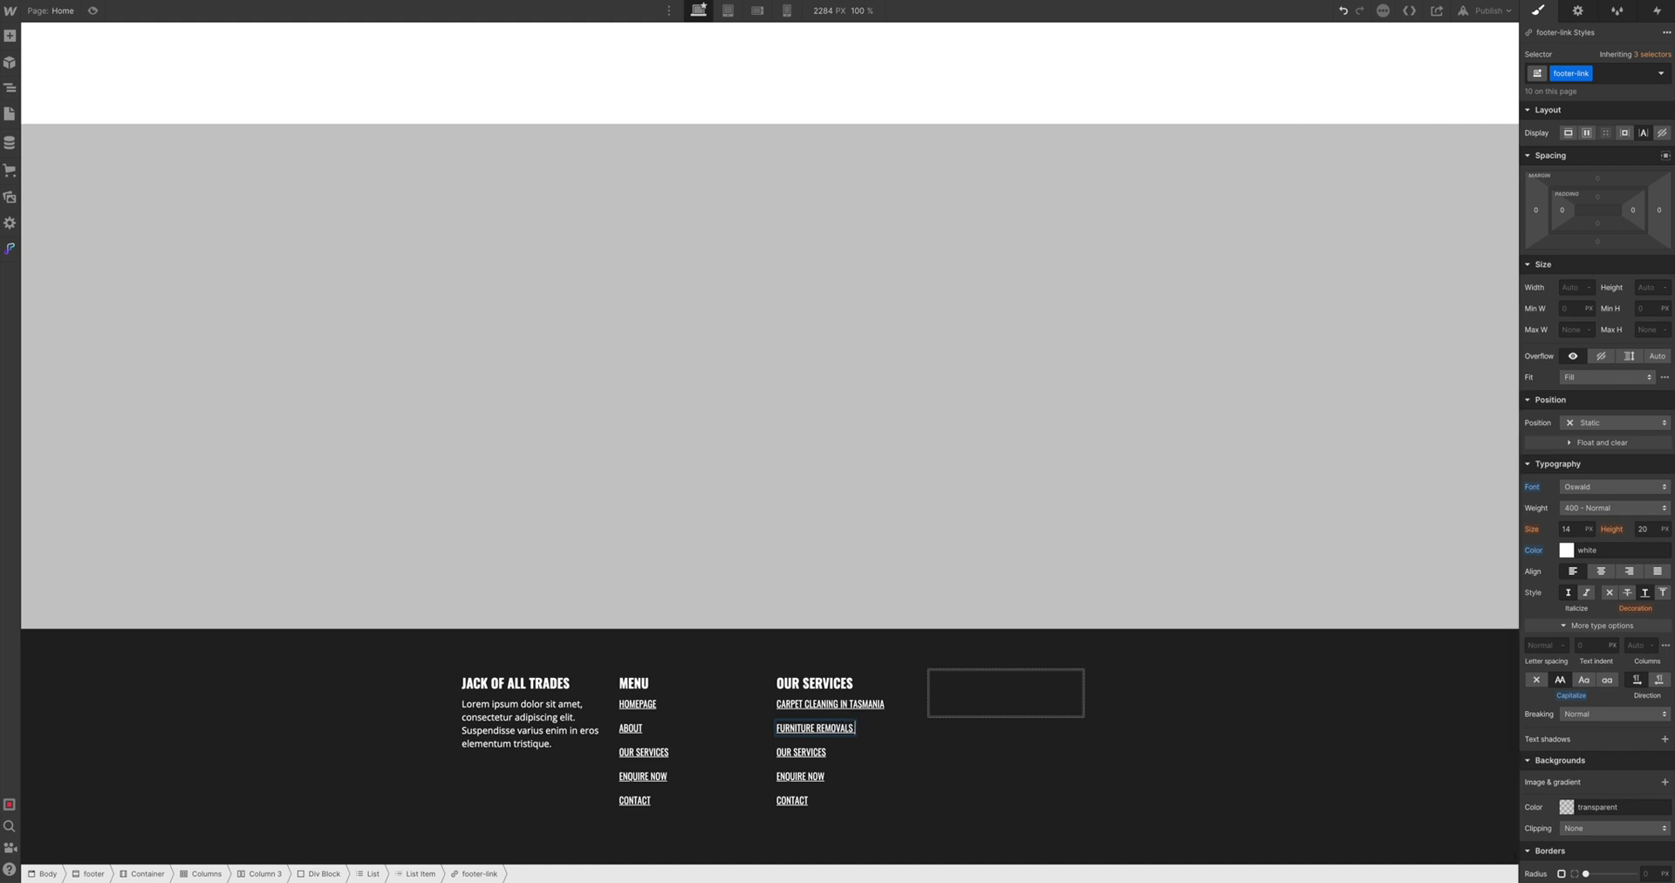
# Rename the third service link CAT AND DOG TRANSPORT and copy the Lorem ipsum paragraph
pyautogui.click(813, 752)
pyautogui.doubleClick(813, 752)
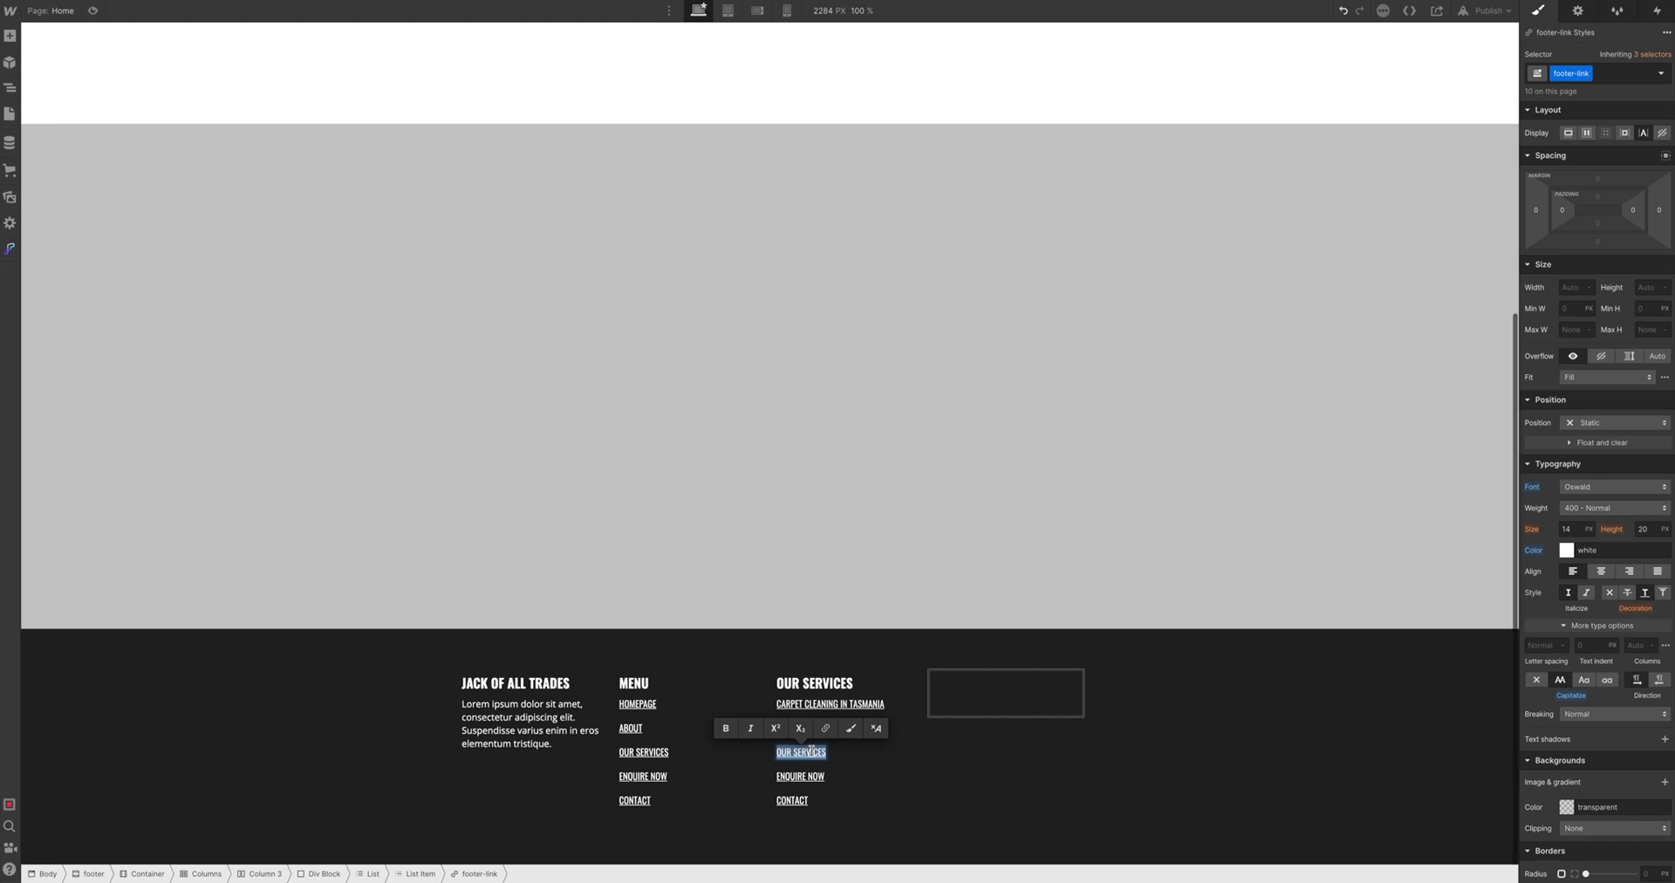
pyautogui.write('CAT AND DOG')
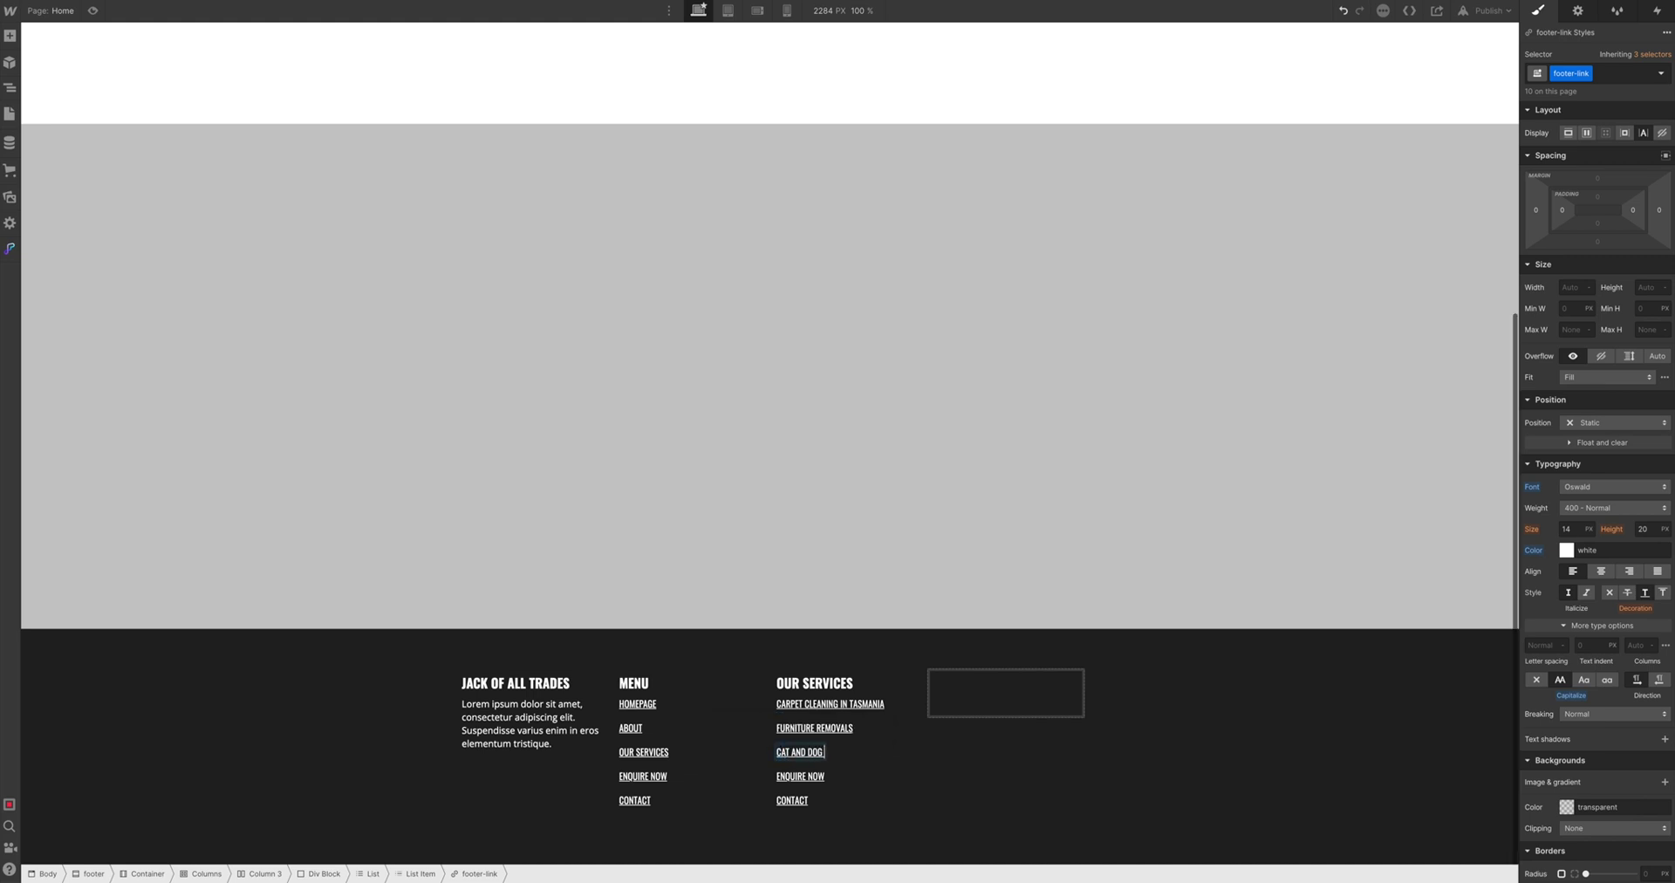
pyautogui.write(' TRANSPORT')
pyautogui.click(860, 762)
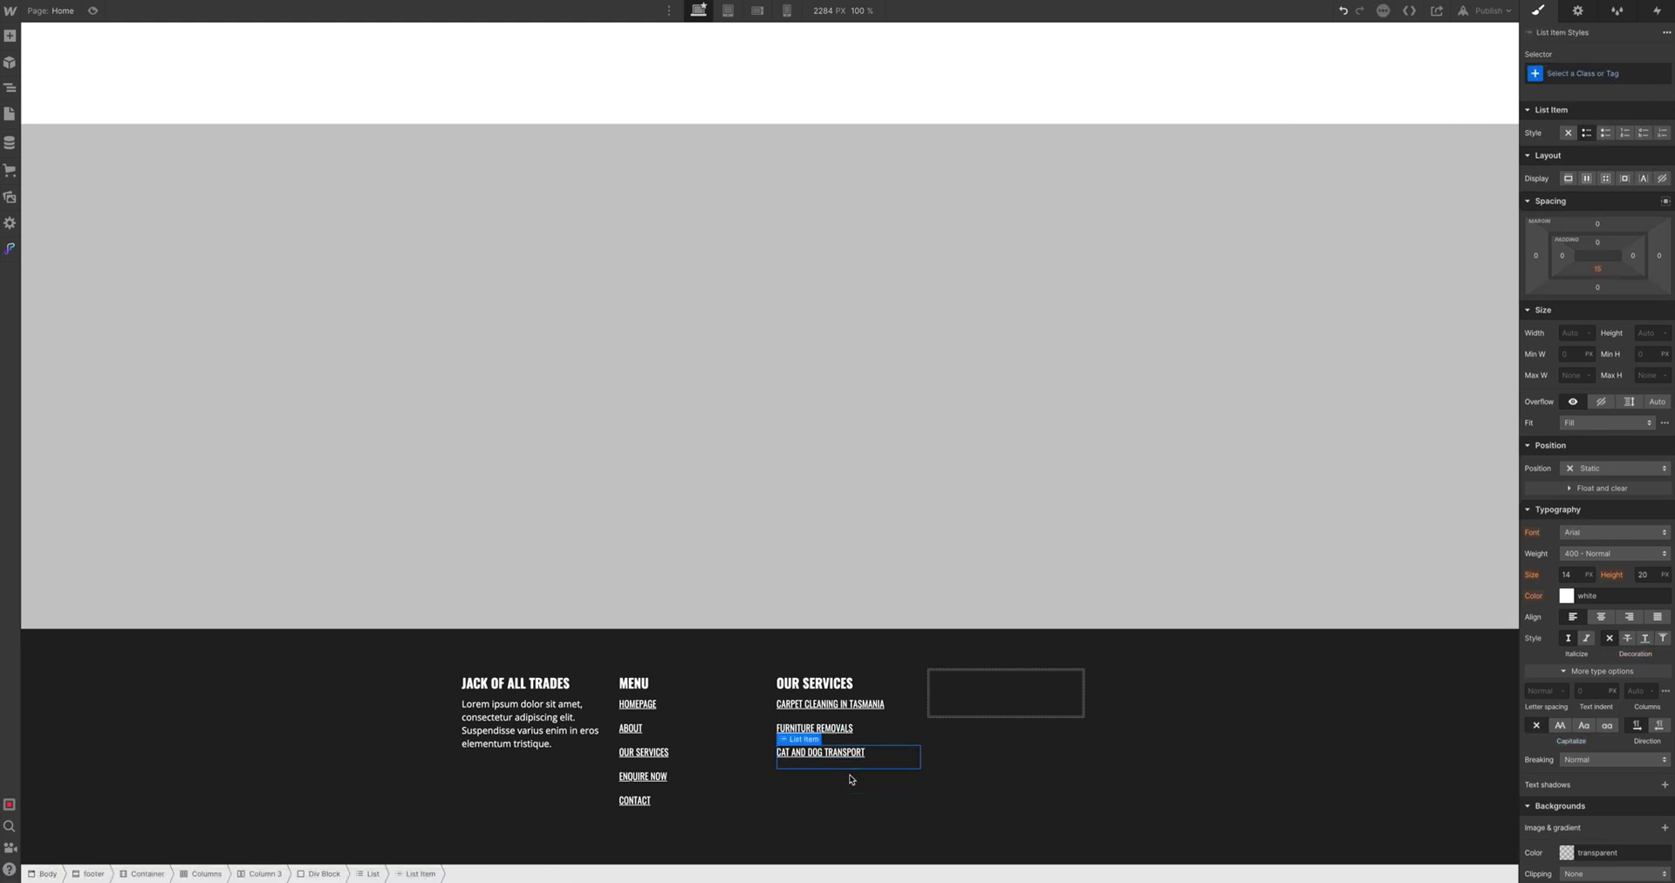
pyautogui.click(846, 772)
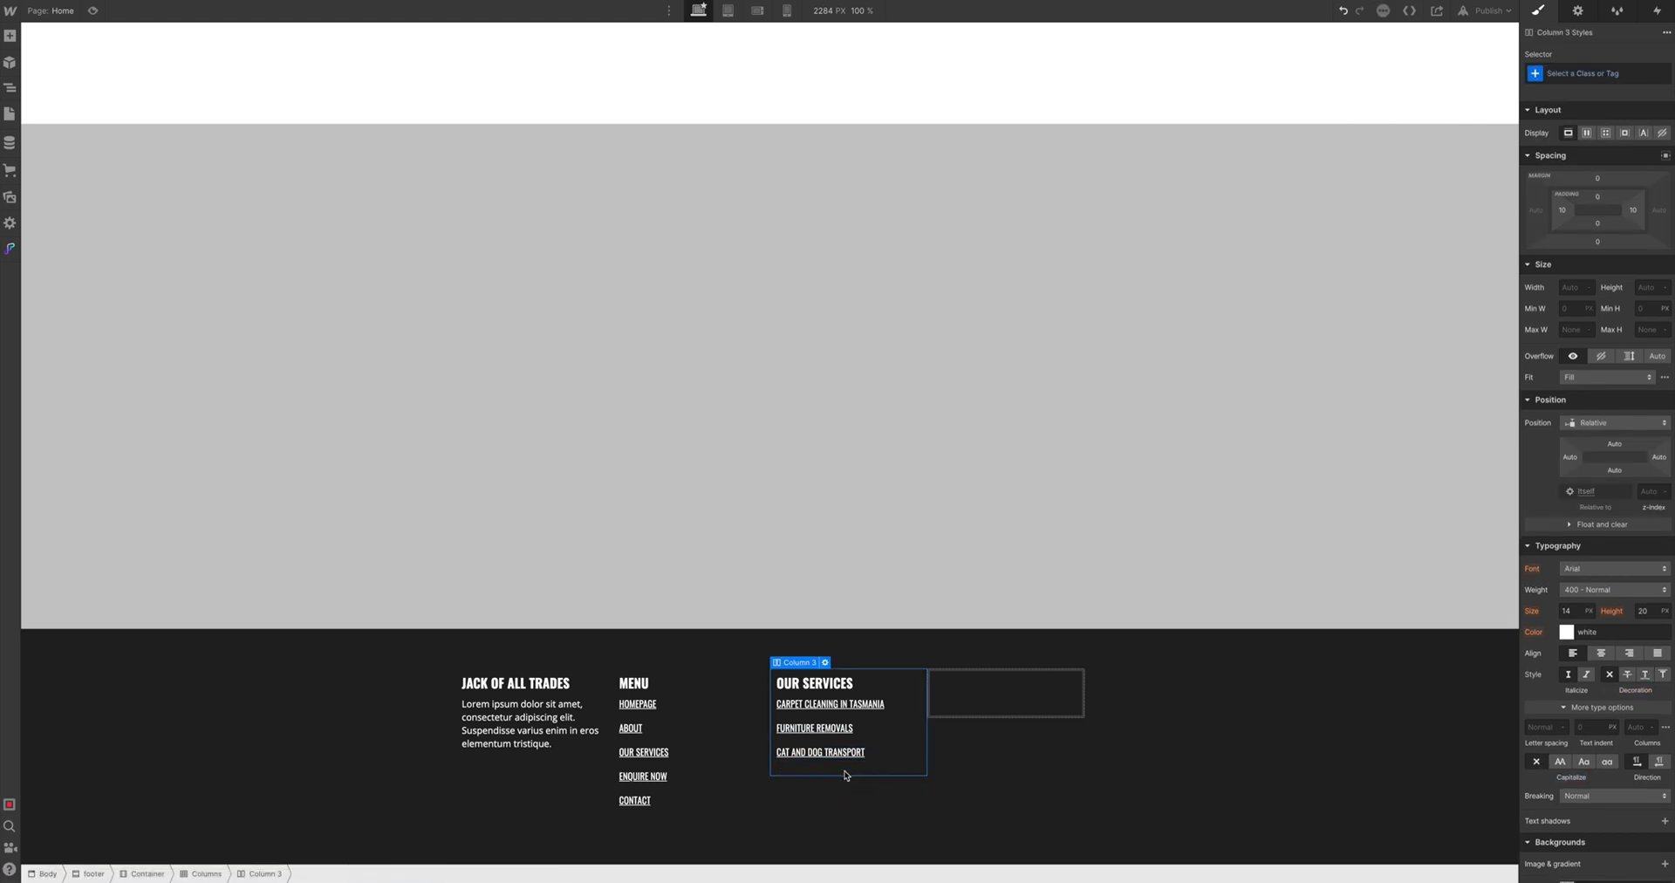
pyautogui.click(839, 708)
pyautogui.click(538, 715)
pyautogui.hotkey('ctrl', 'c')
pyautogui.click(853, 704)
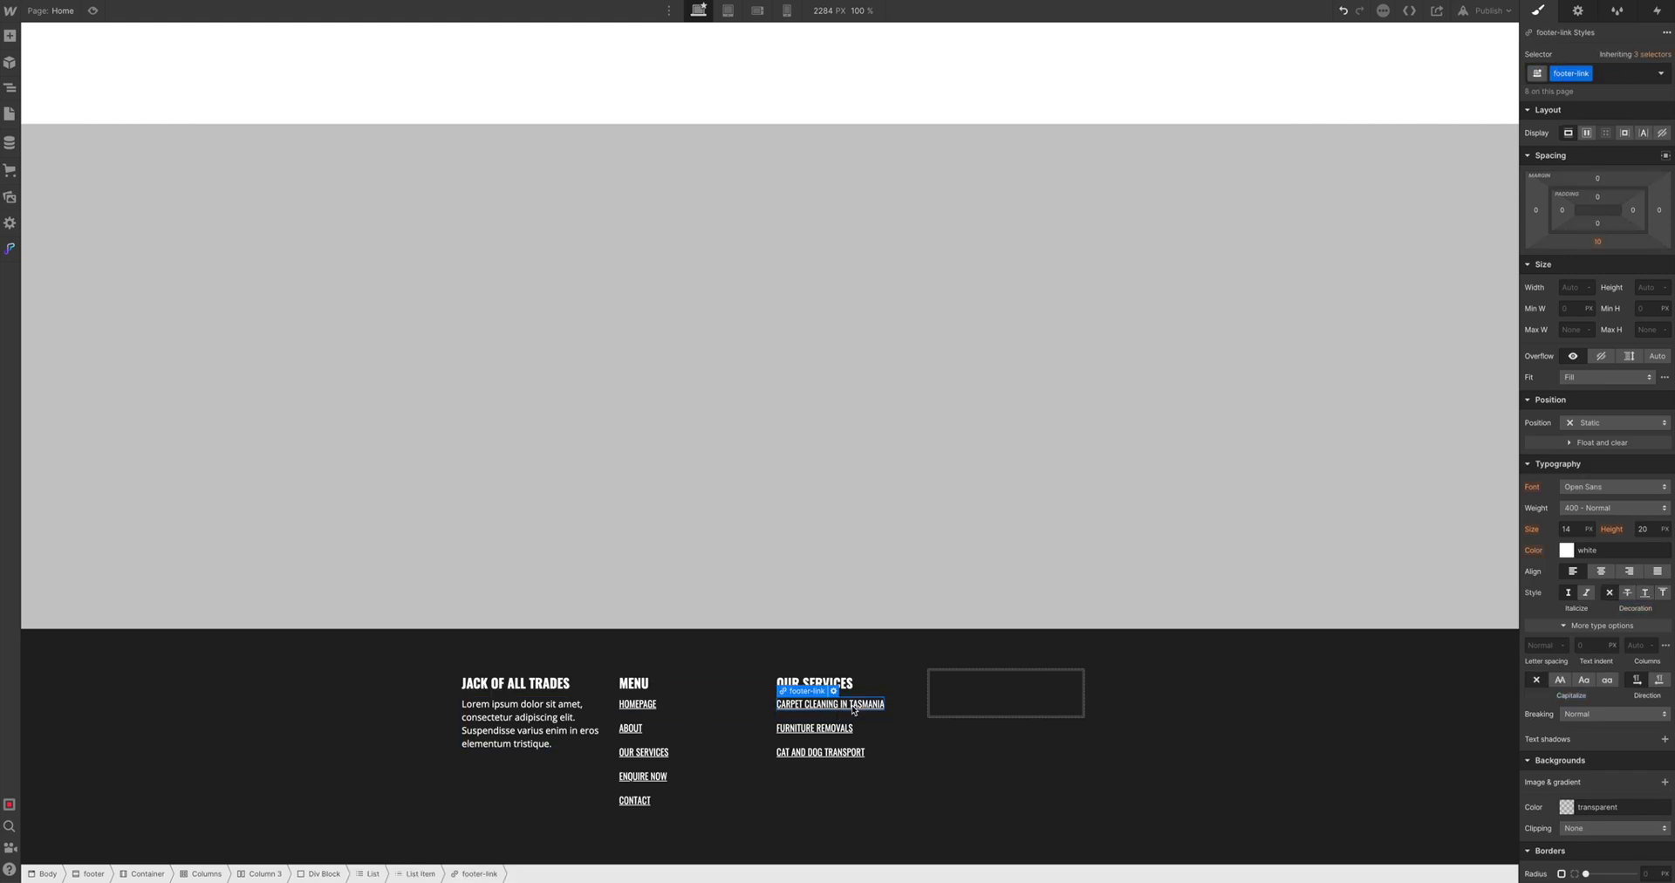
# Paste the Lorem ipsum description under each OUR SERVICES link
pyautogui.hotkey('ctrl', 'v')
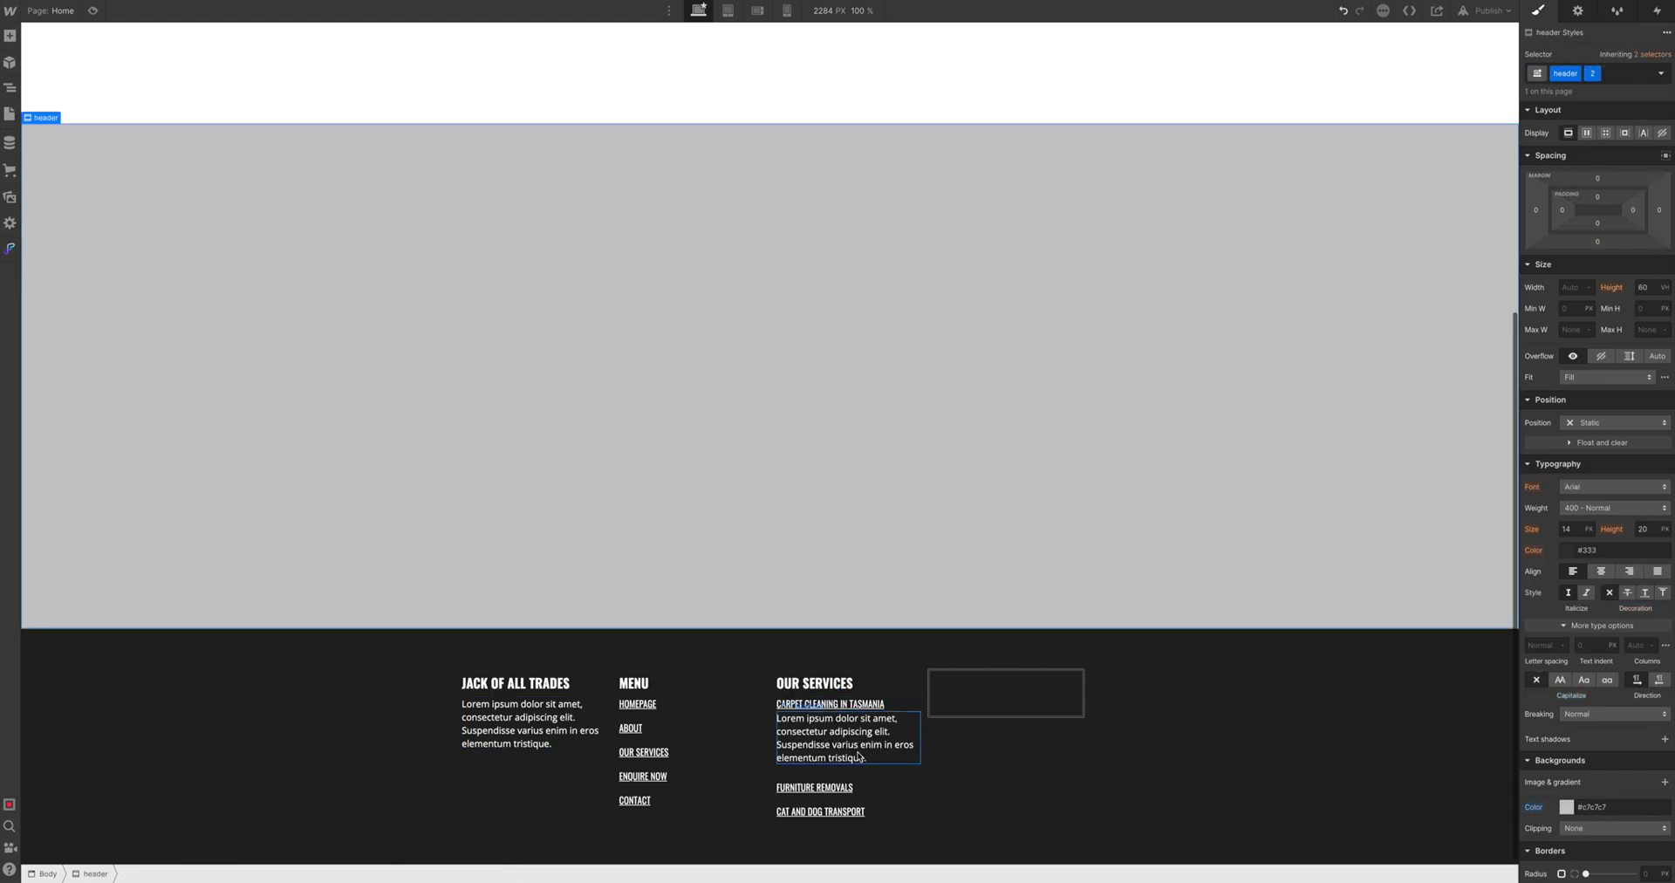
pyautogui.click(845, 788)
pyautogui.hotkey('ctrl', 'v')
pyautogui.scroll(-1, 846, 789)
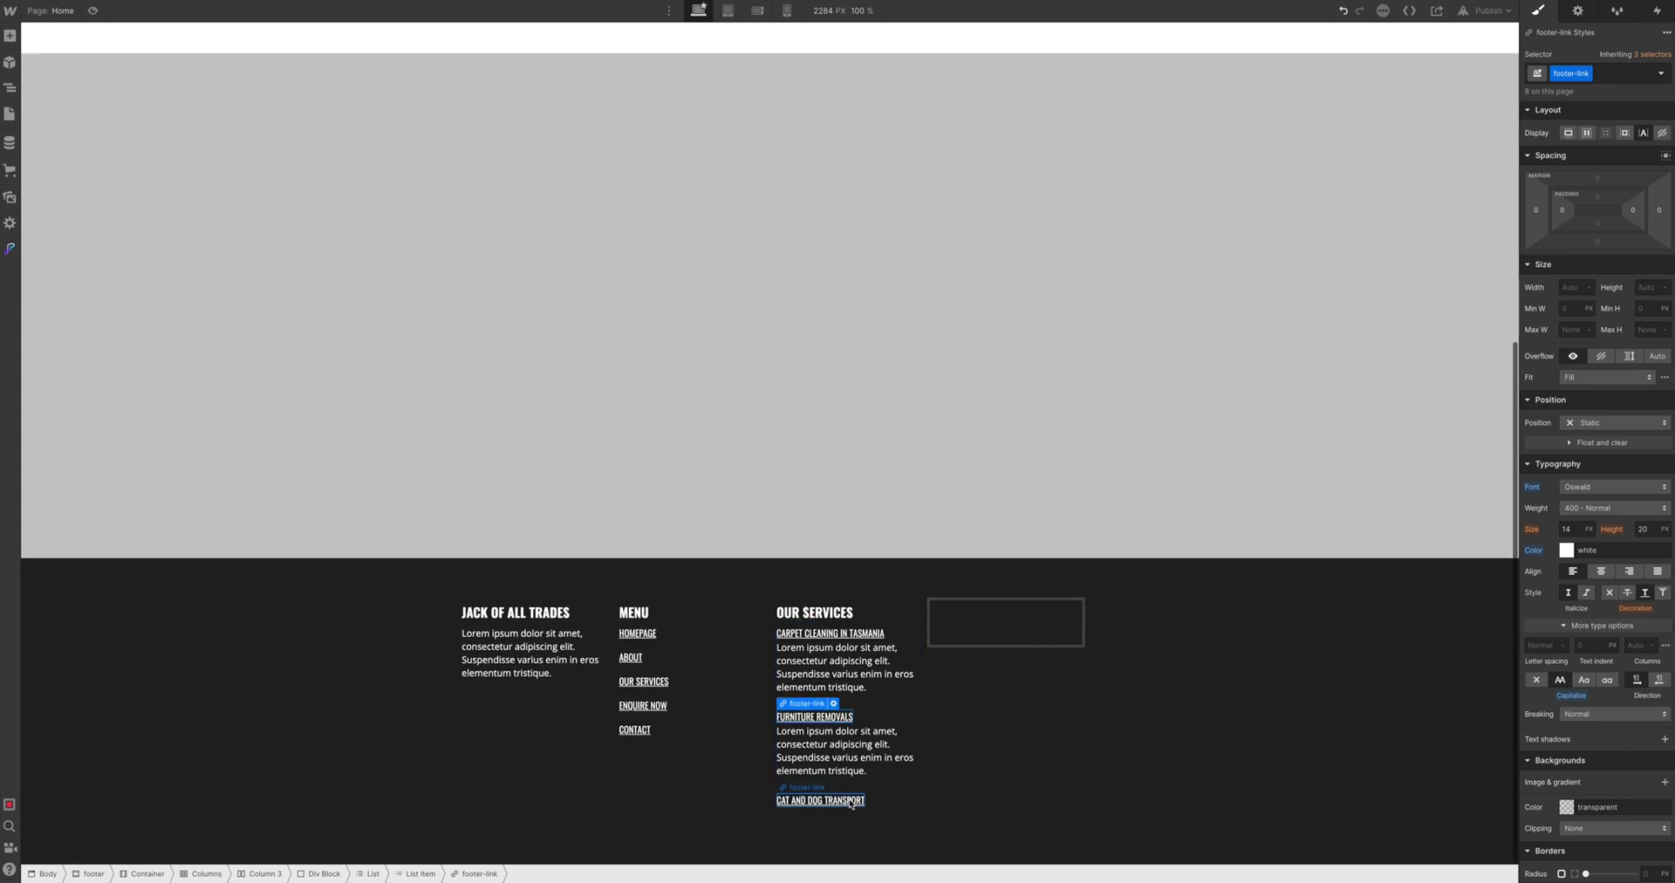
pyautogui.hotkey('ctrl', 'v')
pyautogui.press('Delete')
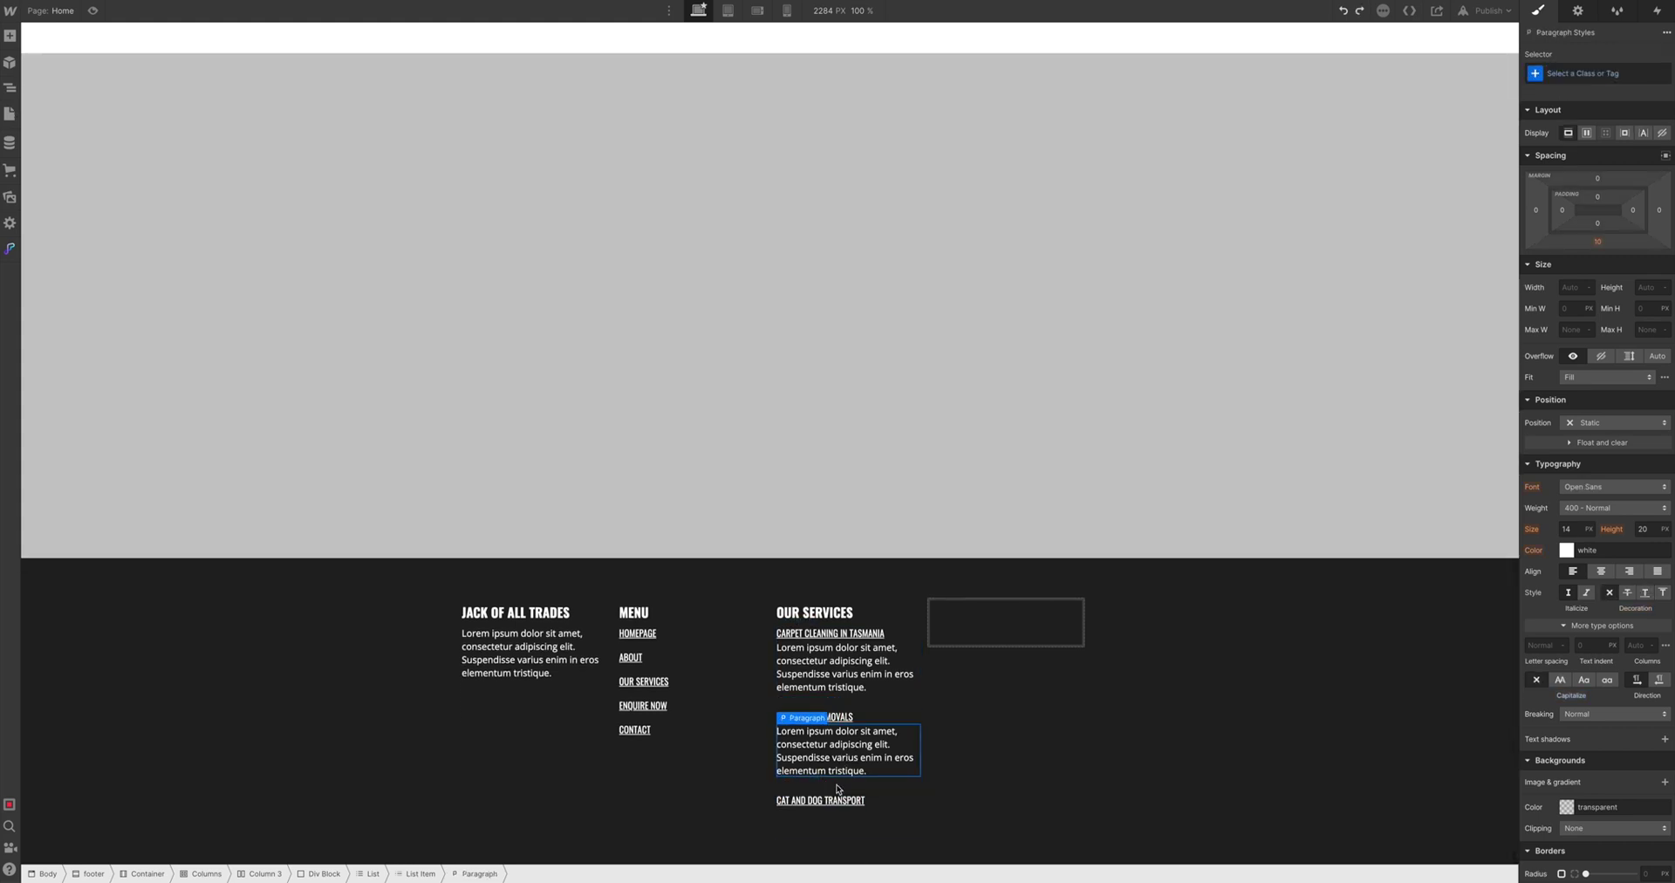
pyautogui.click(843, 798)
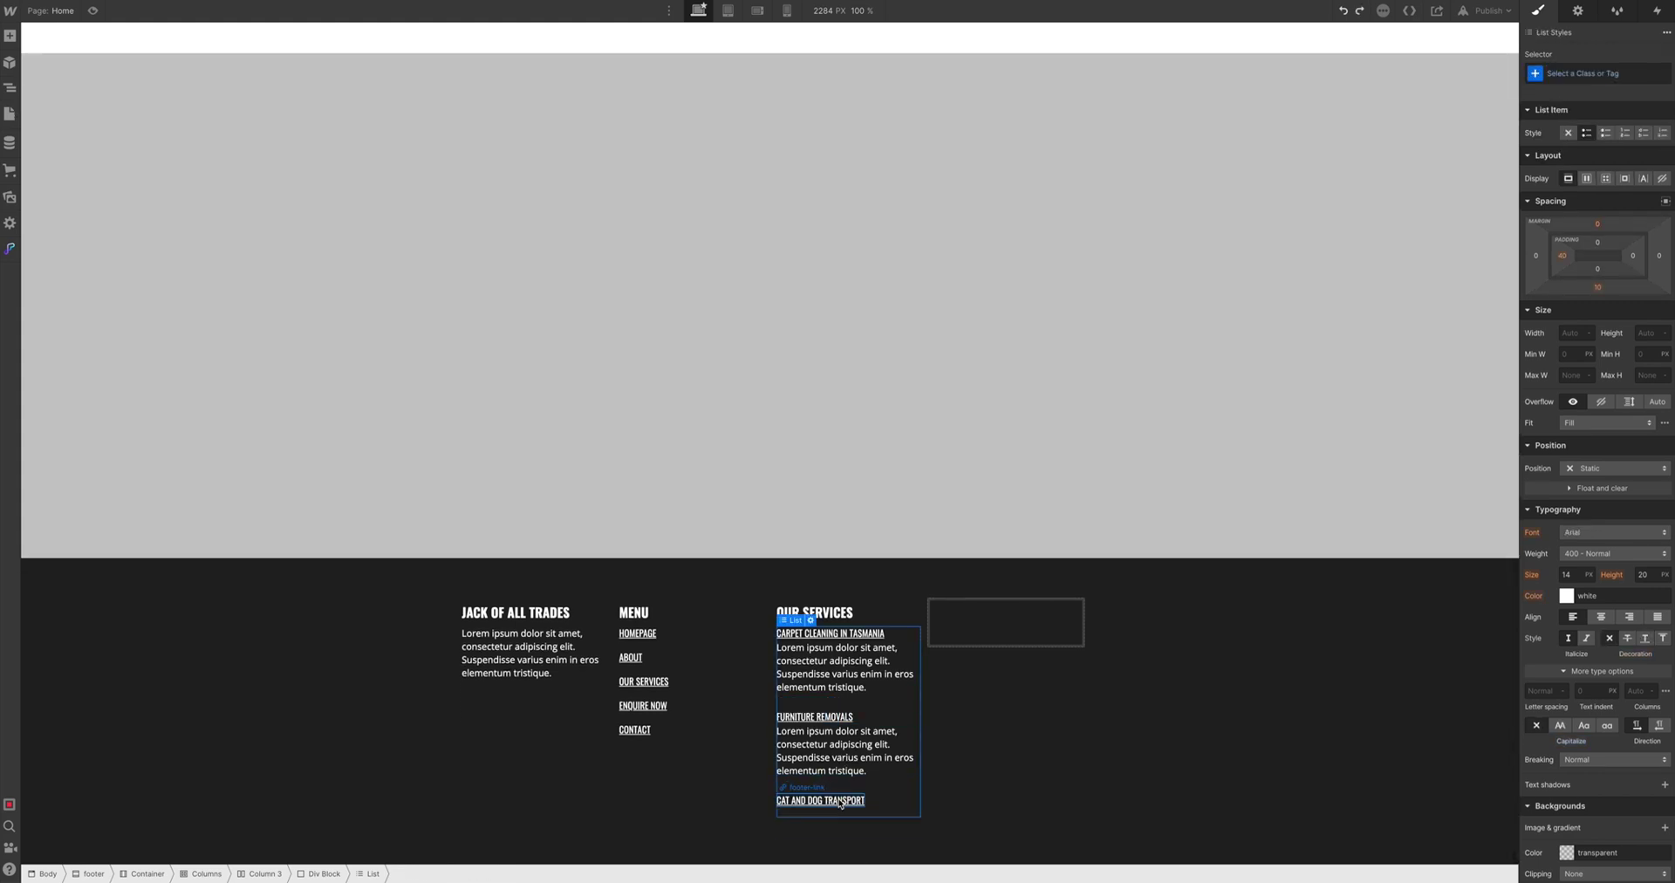
pyautogui.click(854, 634)
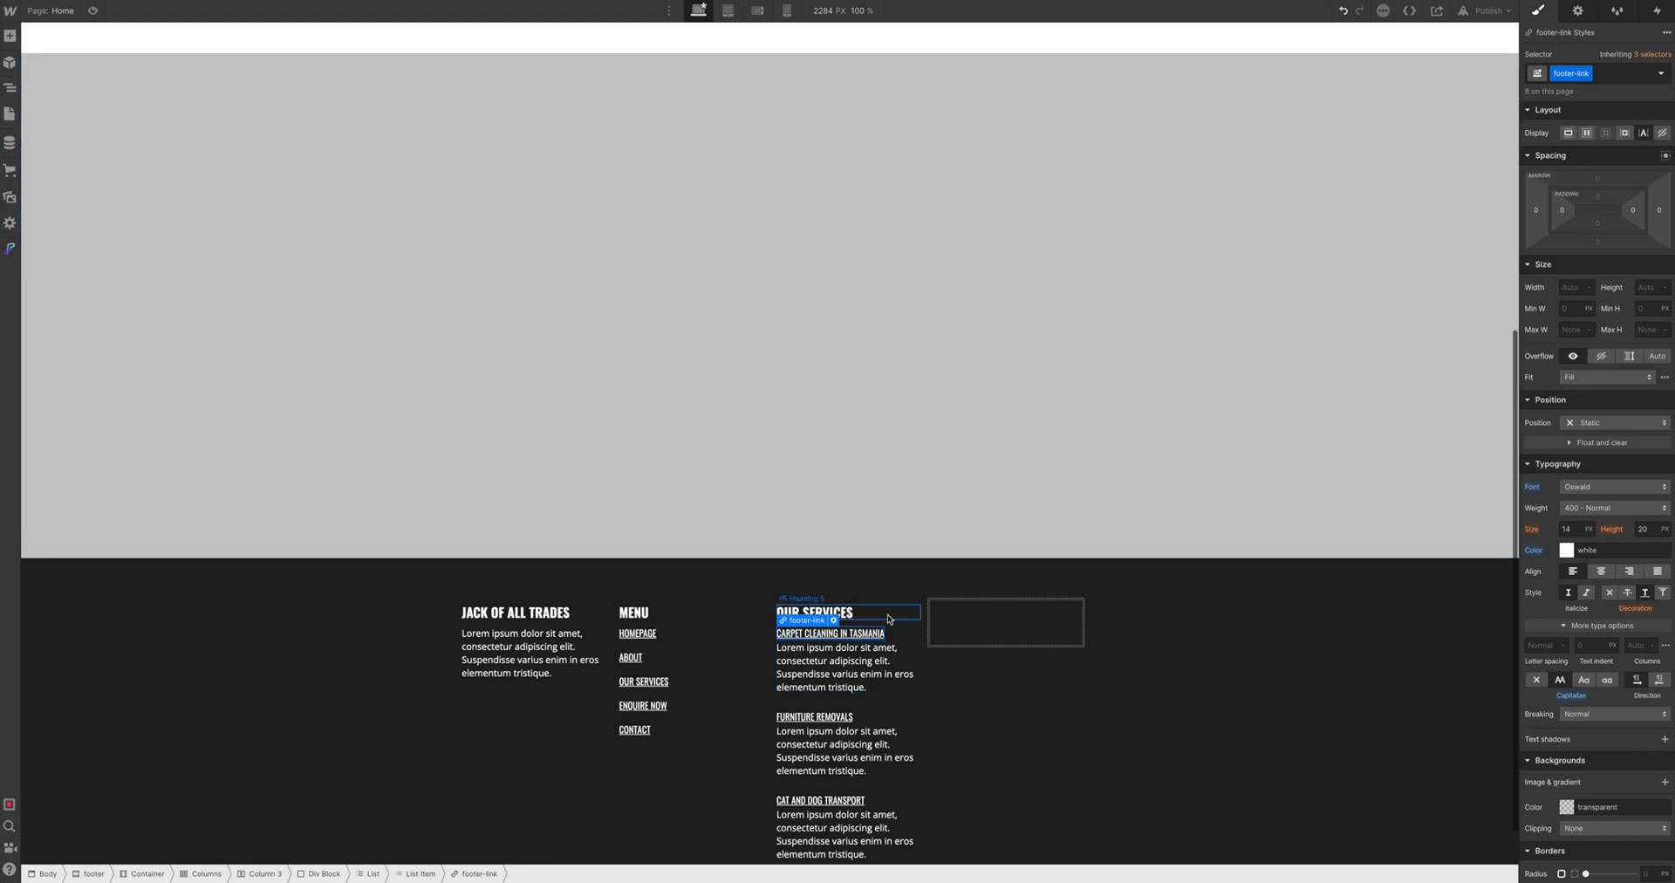
# Set footer-link to Display Block with a 5 px bottom margin
pyautogui.click(1568, 133)
pyautogui.click(1598, 242)
pyautogui.write('5')
pyautogui.press('Return')
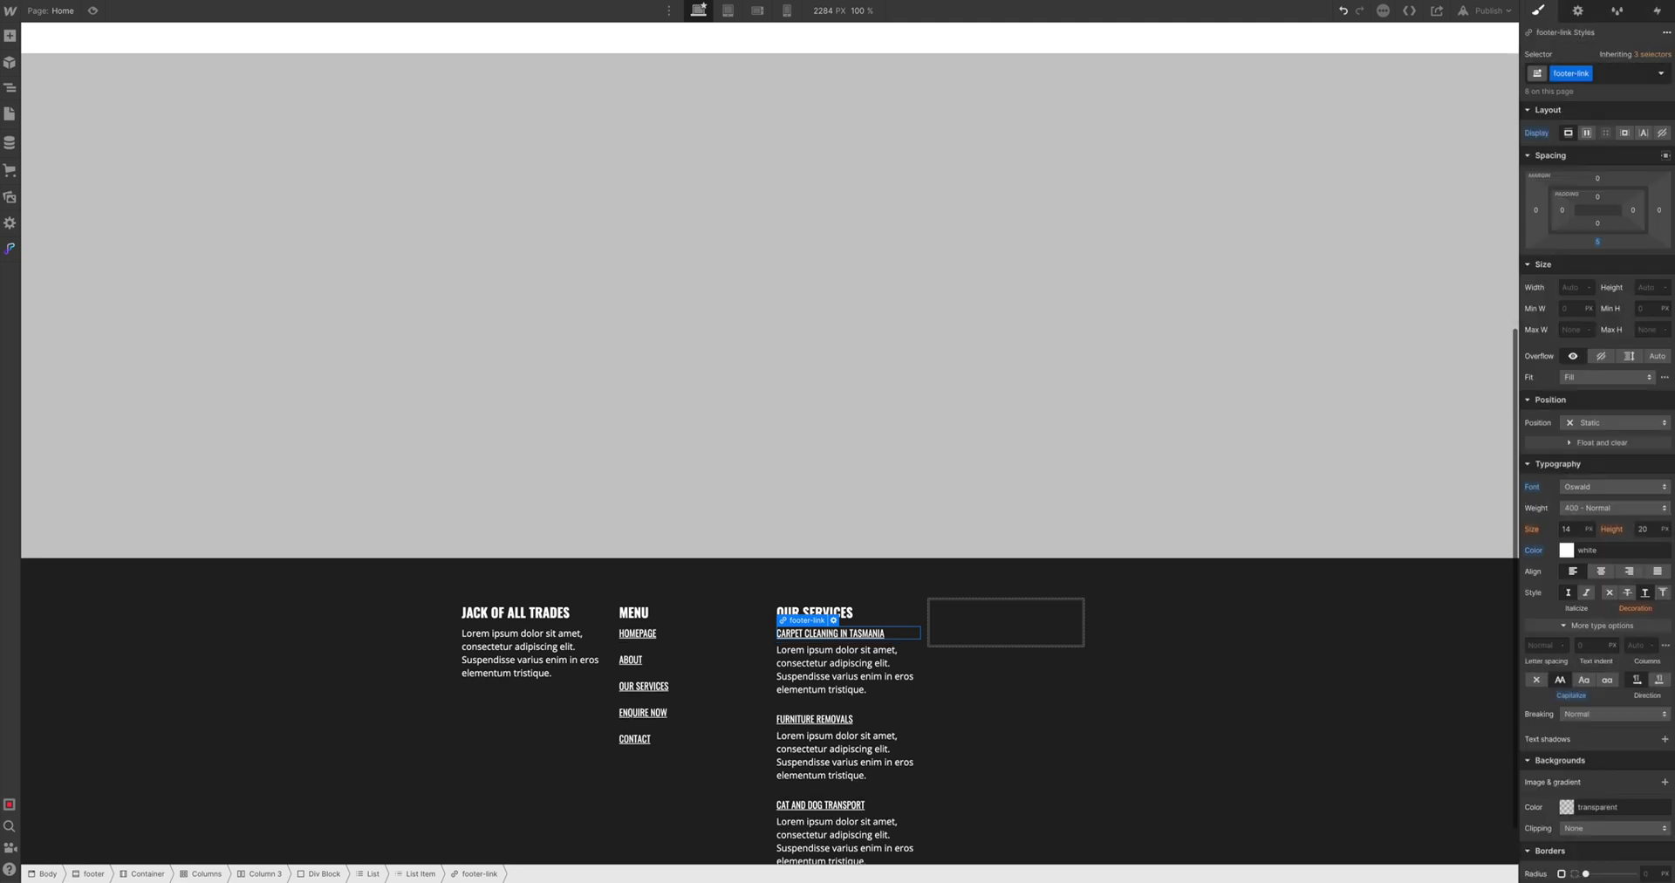
pyautogui.scroll(-1, 1535, 96)
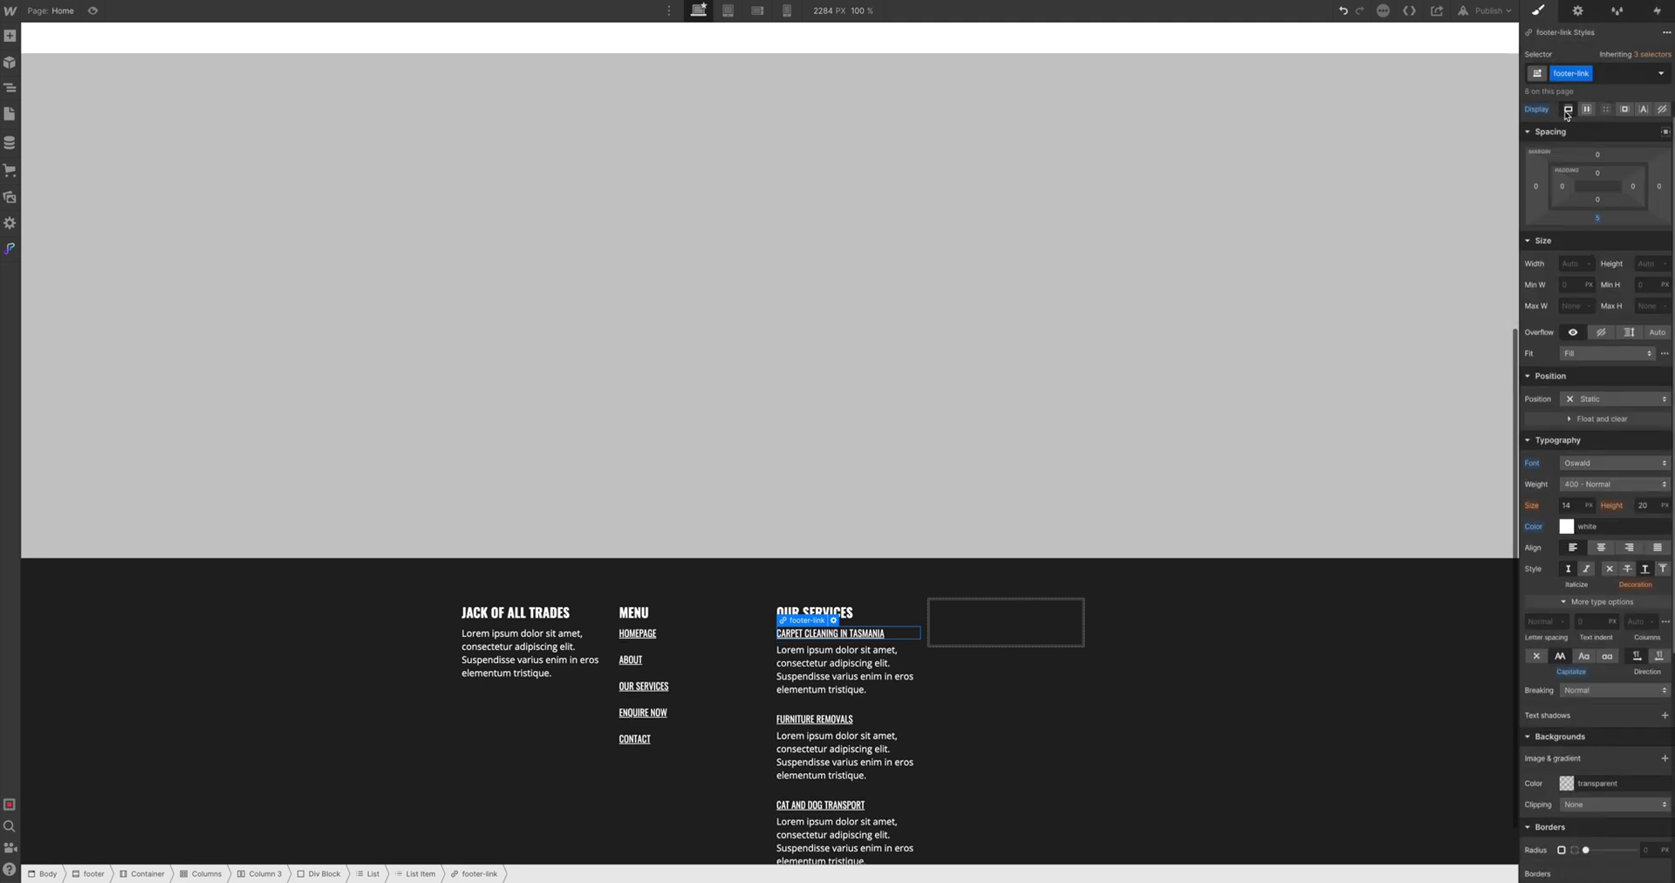
pyautogui.scroll(1, 1553, 131)
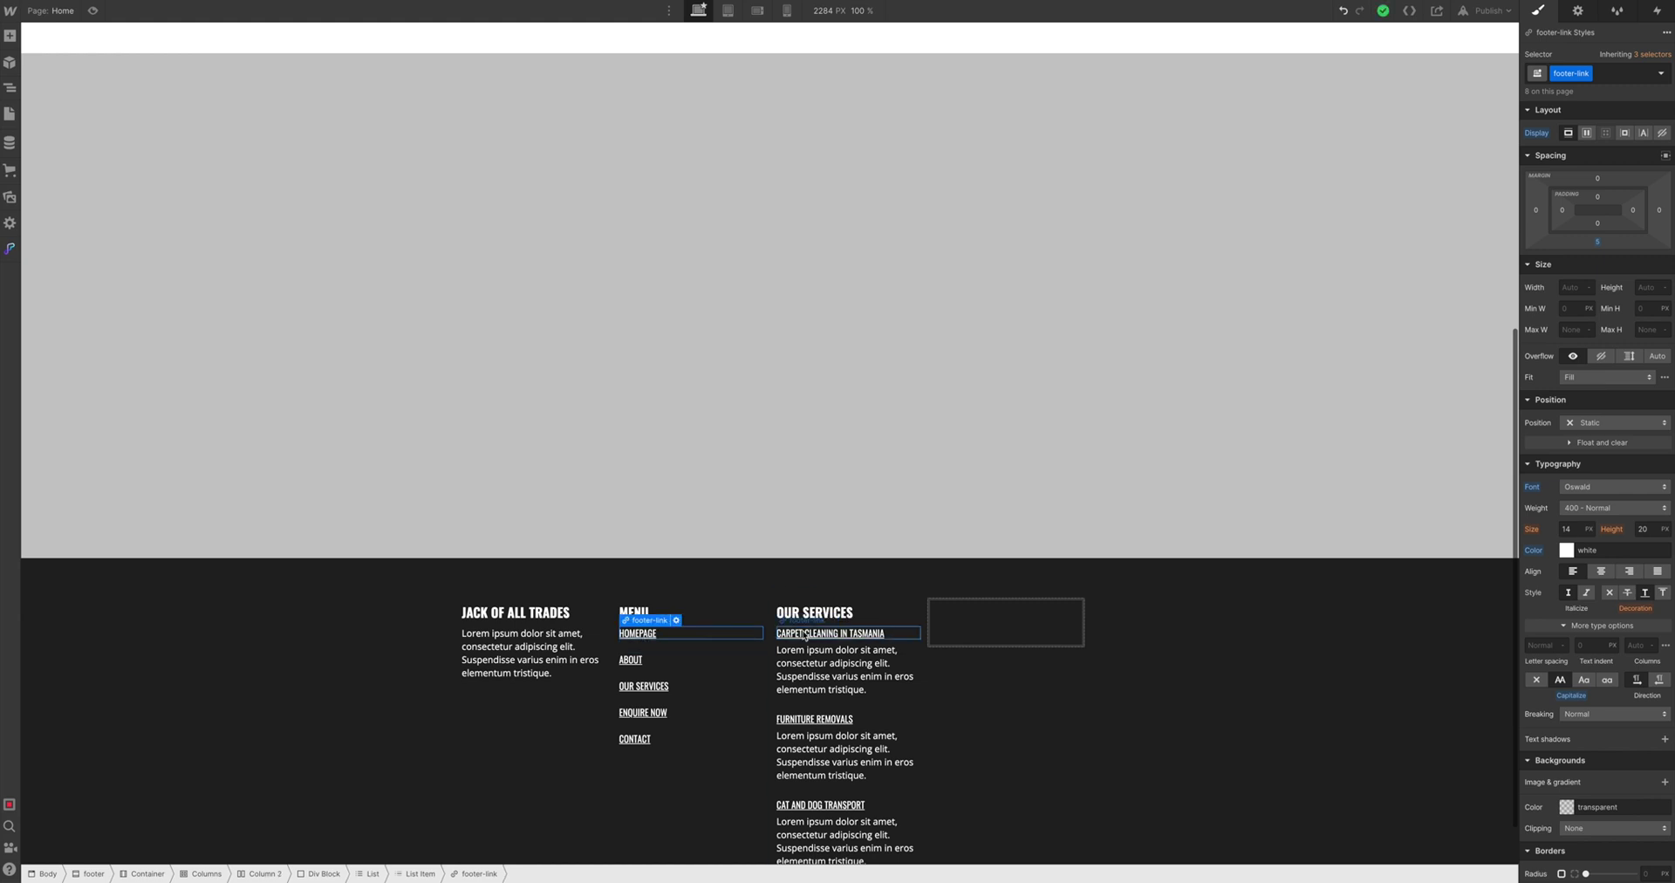
# Change All List Items bottom padding to 10 px
pyautogui.click(650, 643)
pyautogui.click(1596, 73)
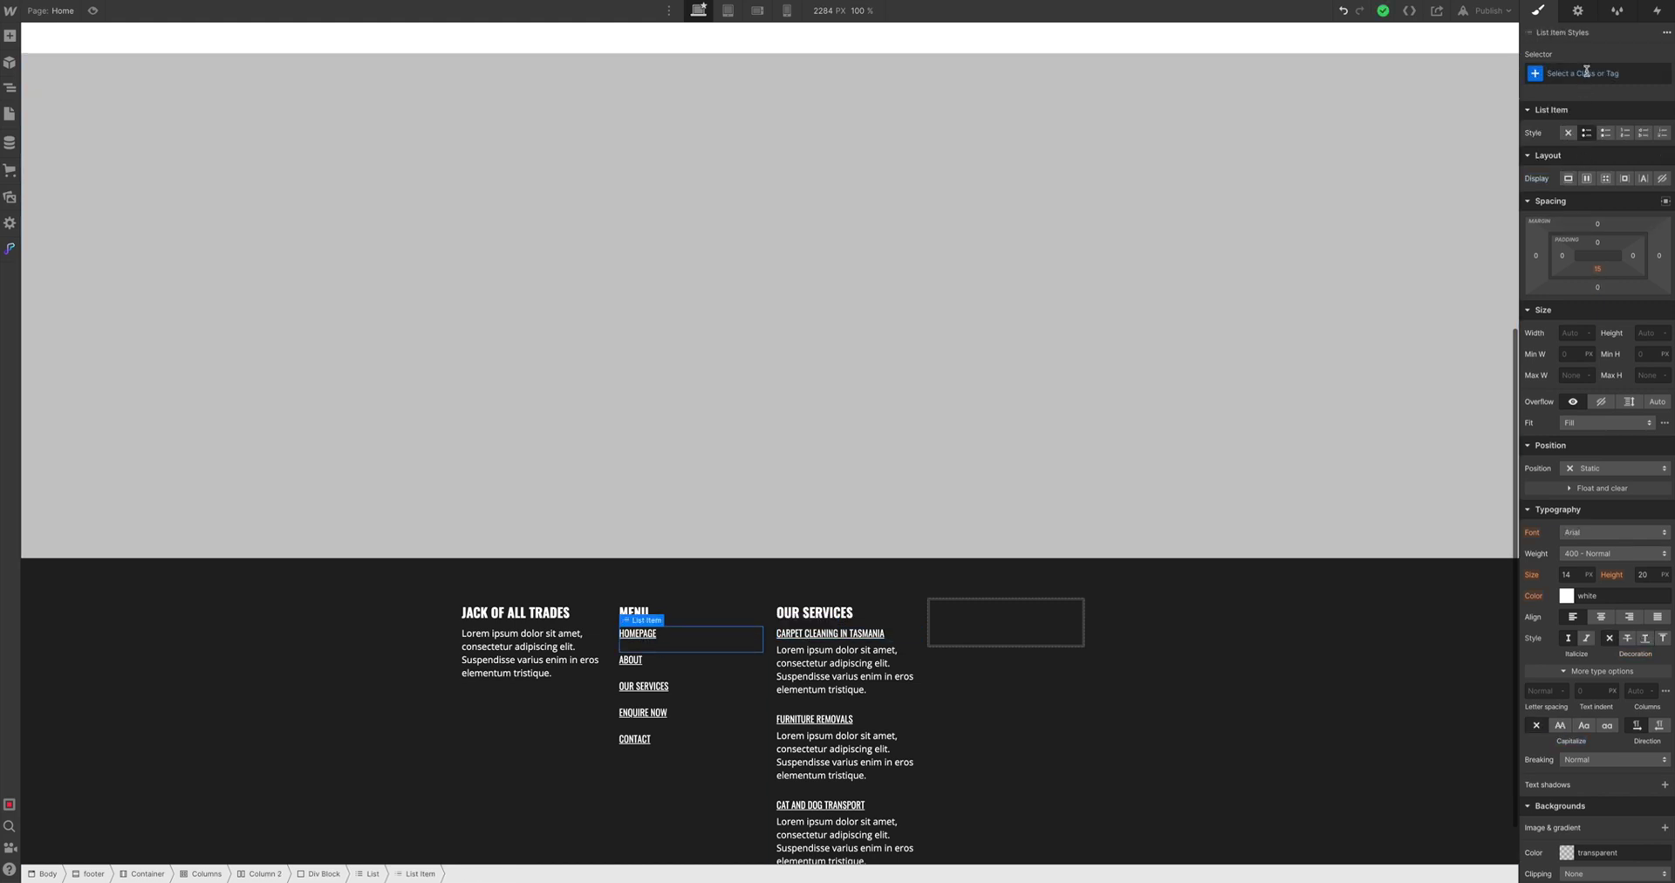
pyautogui.click(1561, 149)
pyautogui.click(1598, 270)
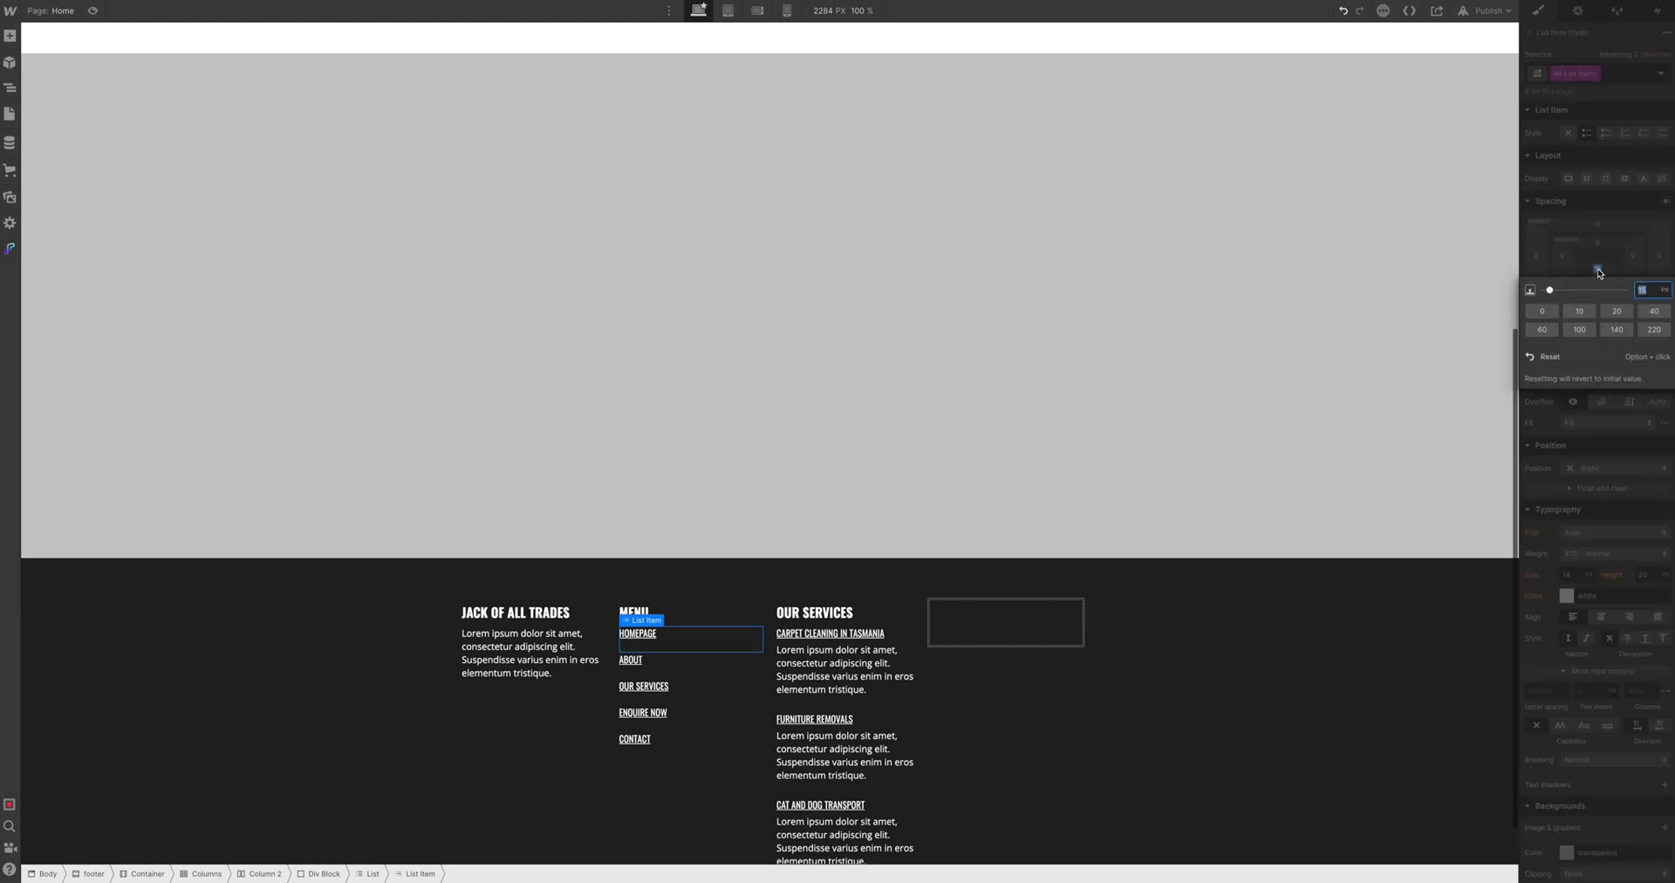
pyautogui.press('Return')
pyautogui.click(1222, 273)
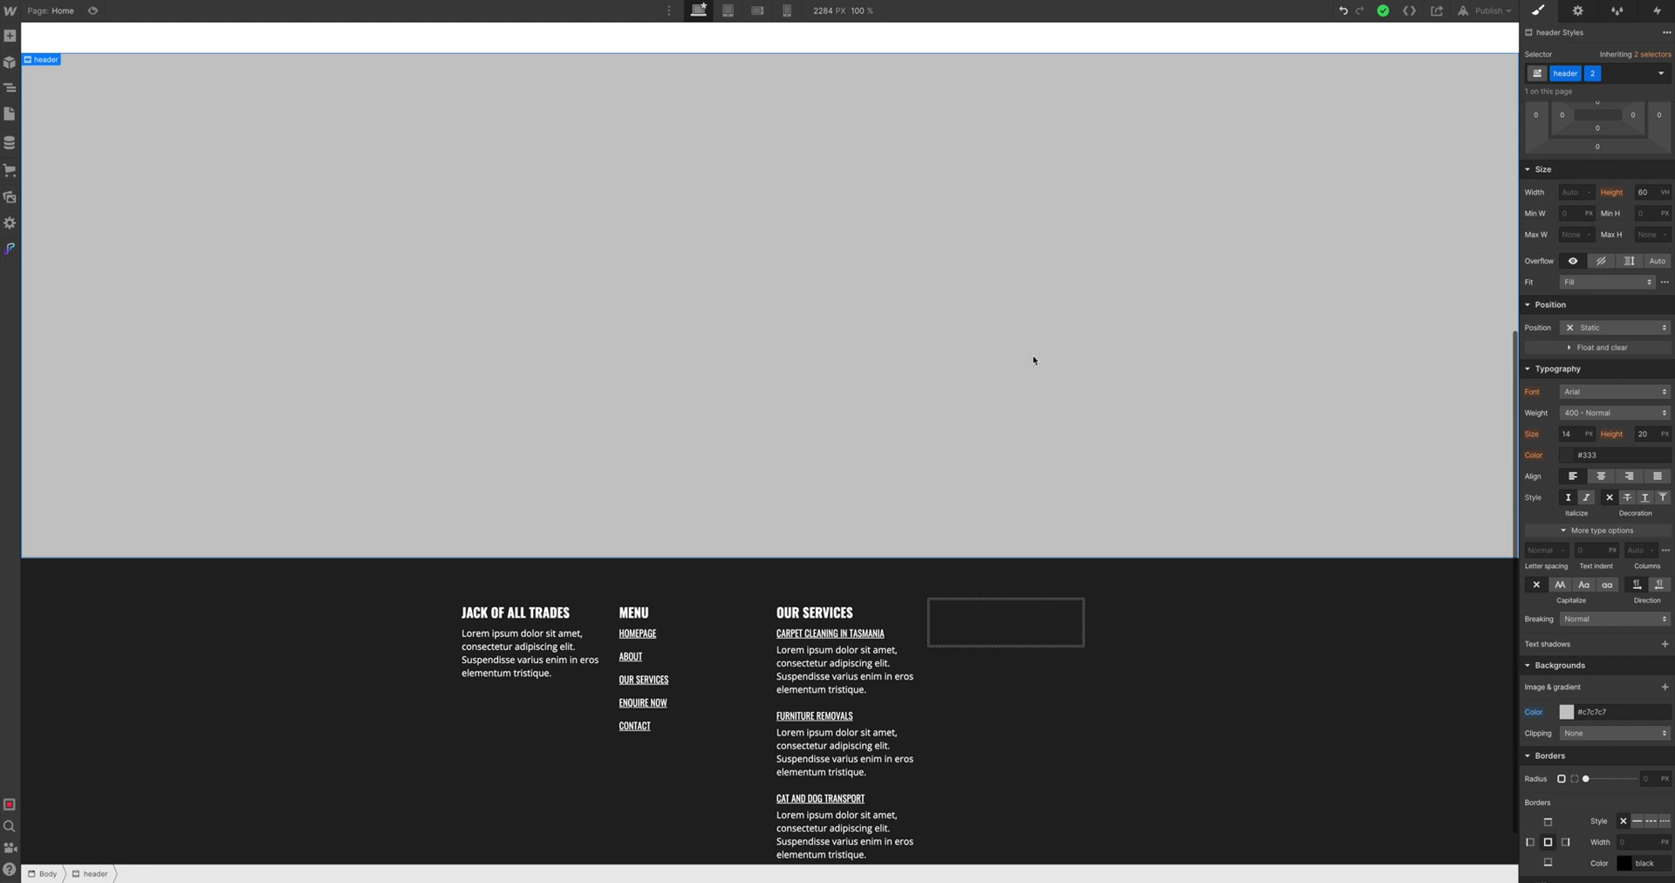
pyautogui.scroll(-1, 985, 399)
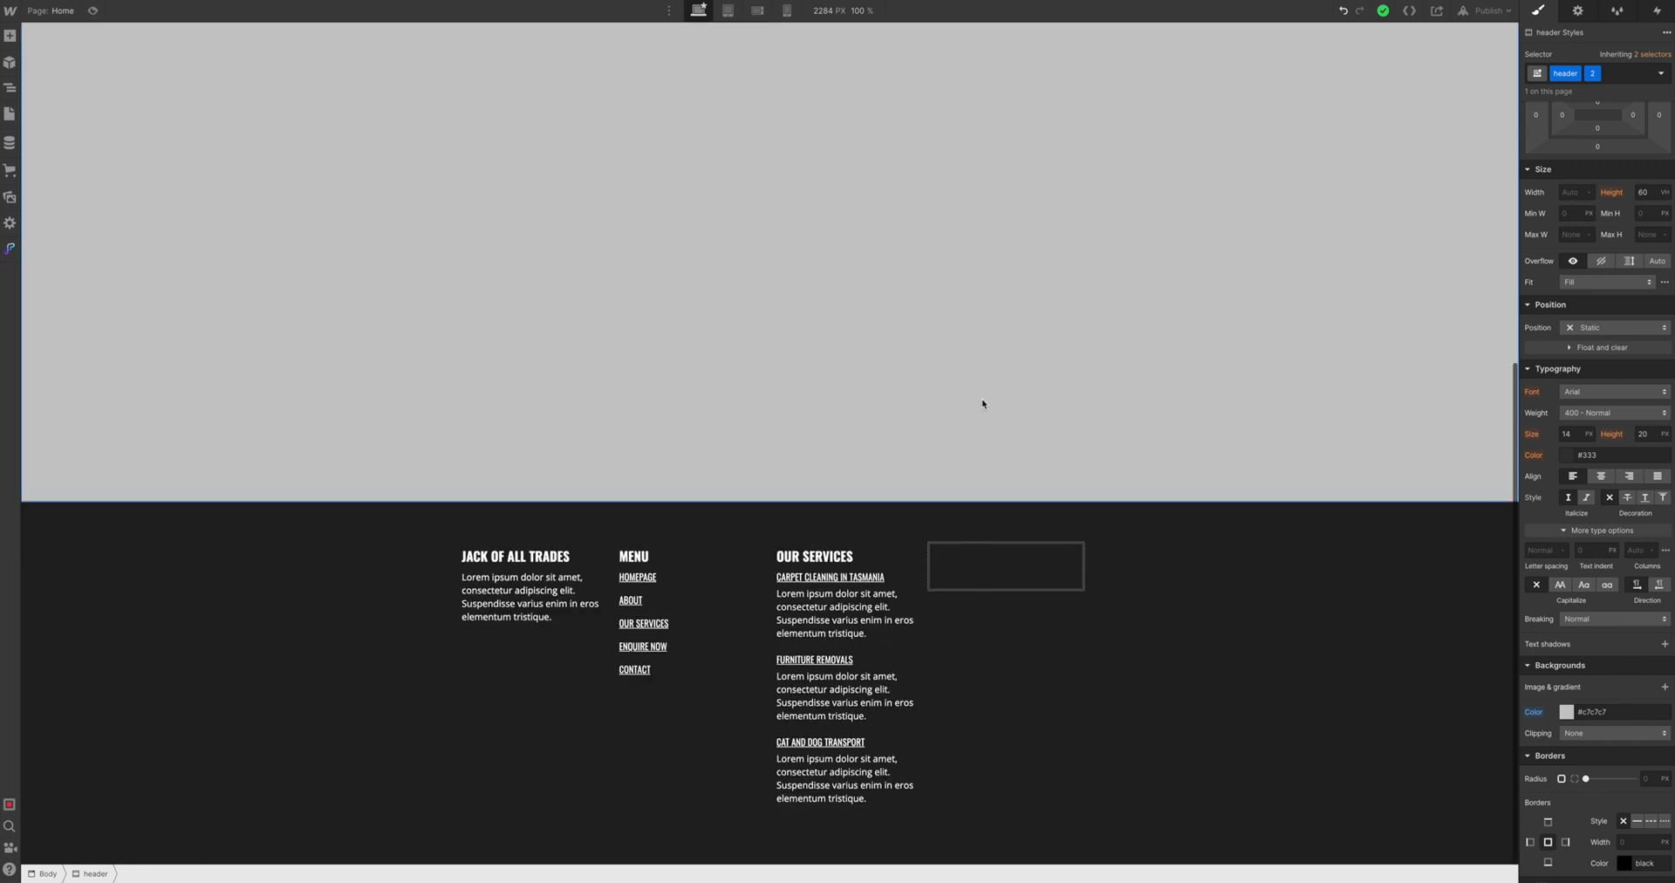
# Paste the heading and paragraph block into column four and retitle the heading CONTACT
pyautogui.click(529, 566)
pyautogui.click(1006, 567)
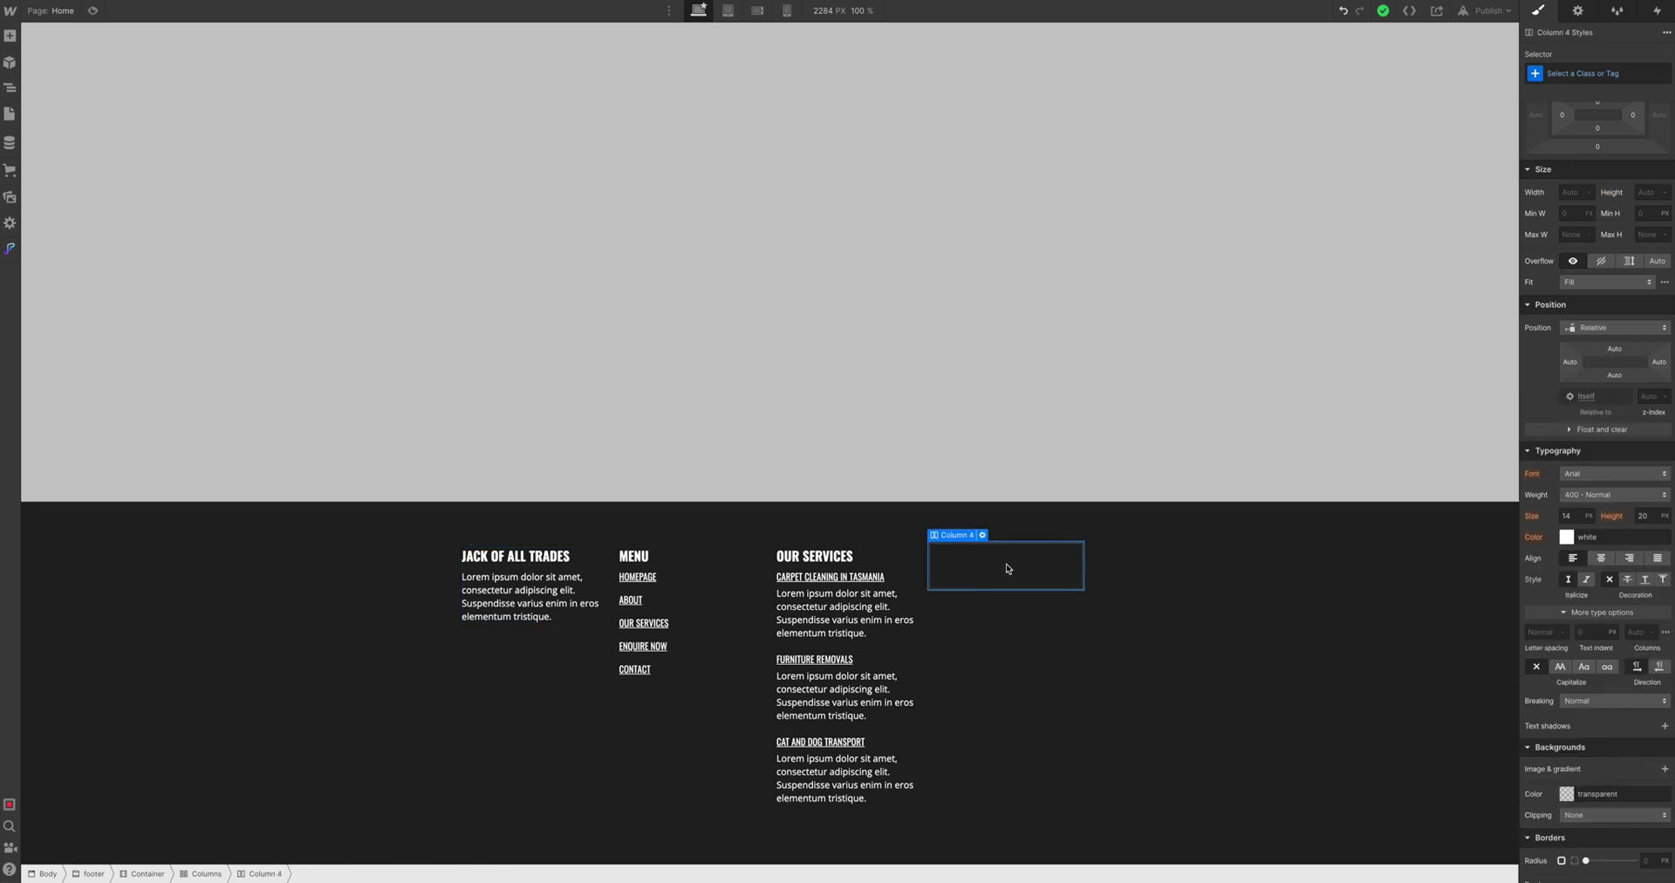
pyautogui.hotkey('ctrl', 'v')
pyautogui.doubleClick(977, 555)
pyautogui.write('C')
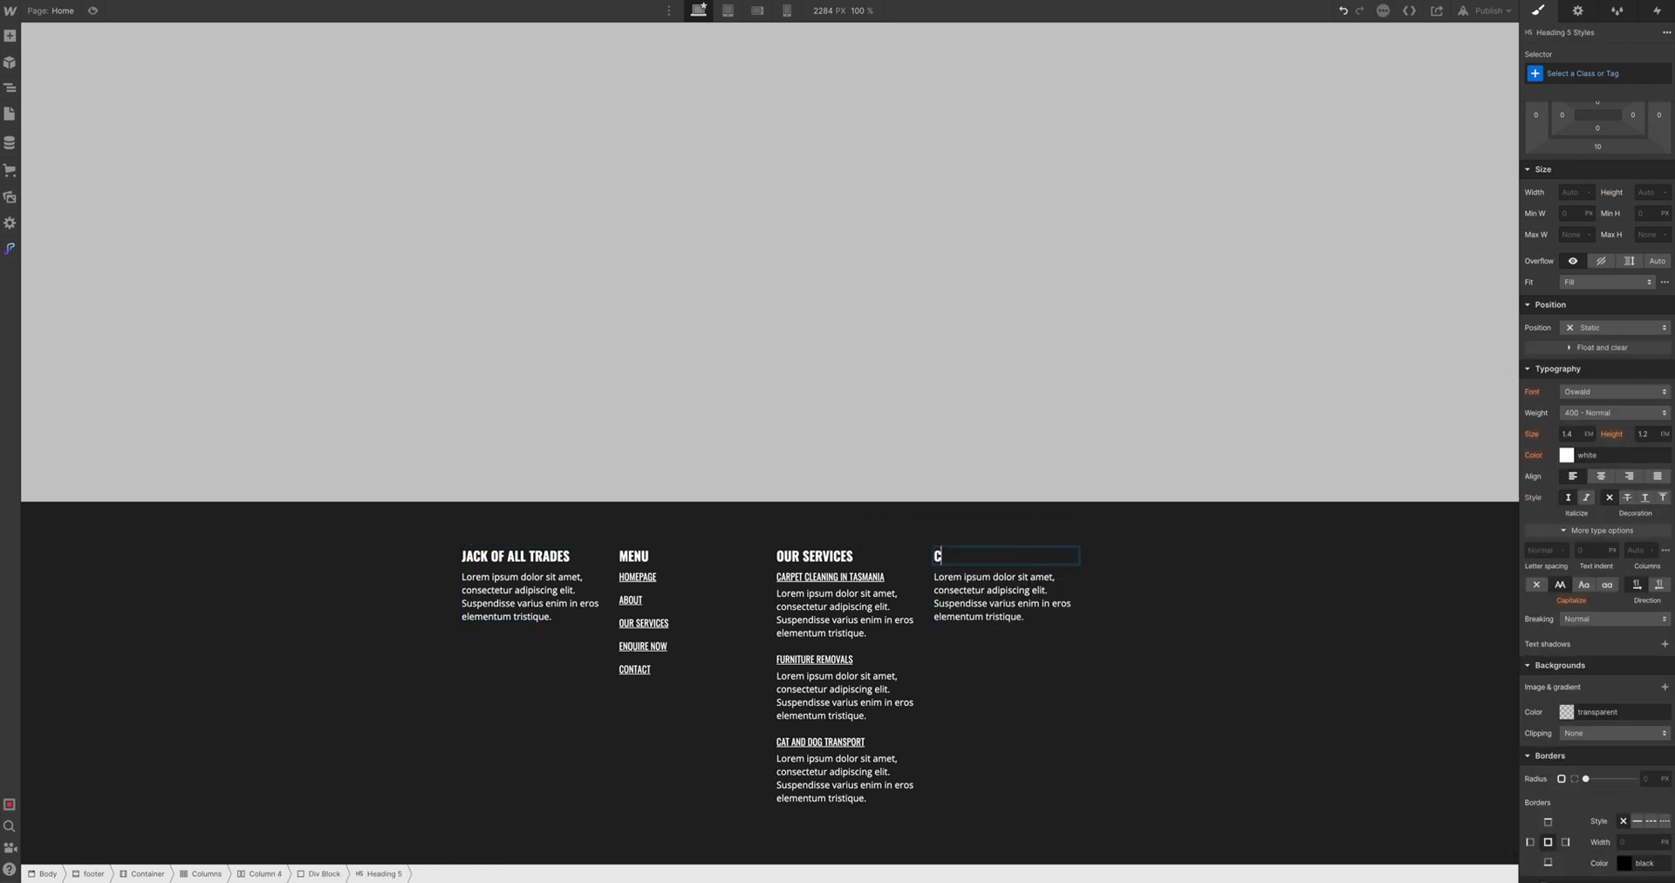
pyautogui.write('ONTACT')
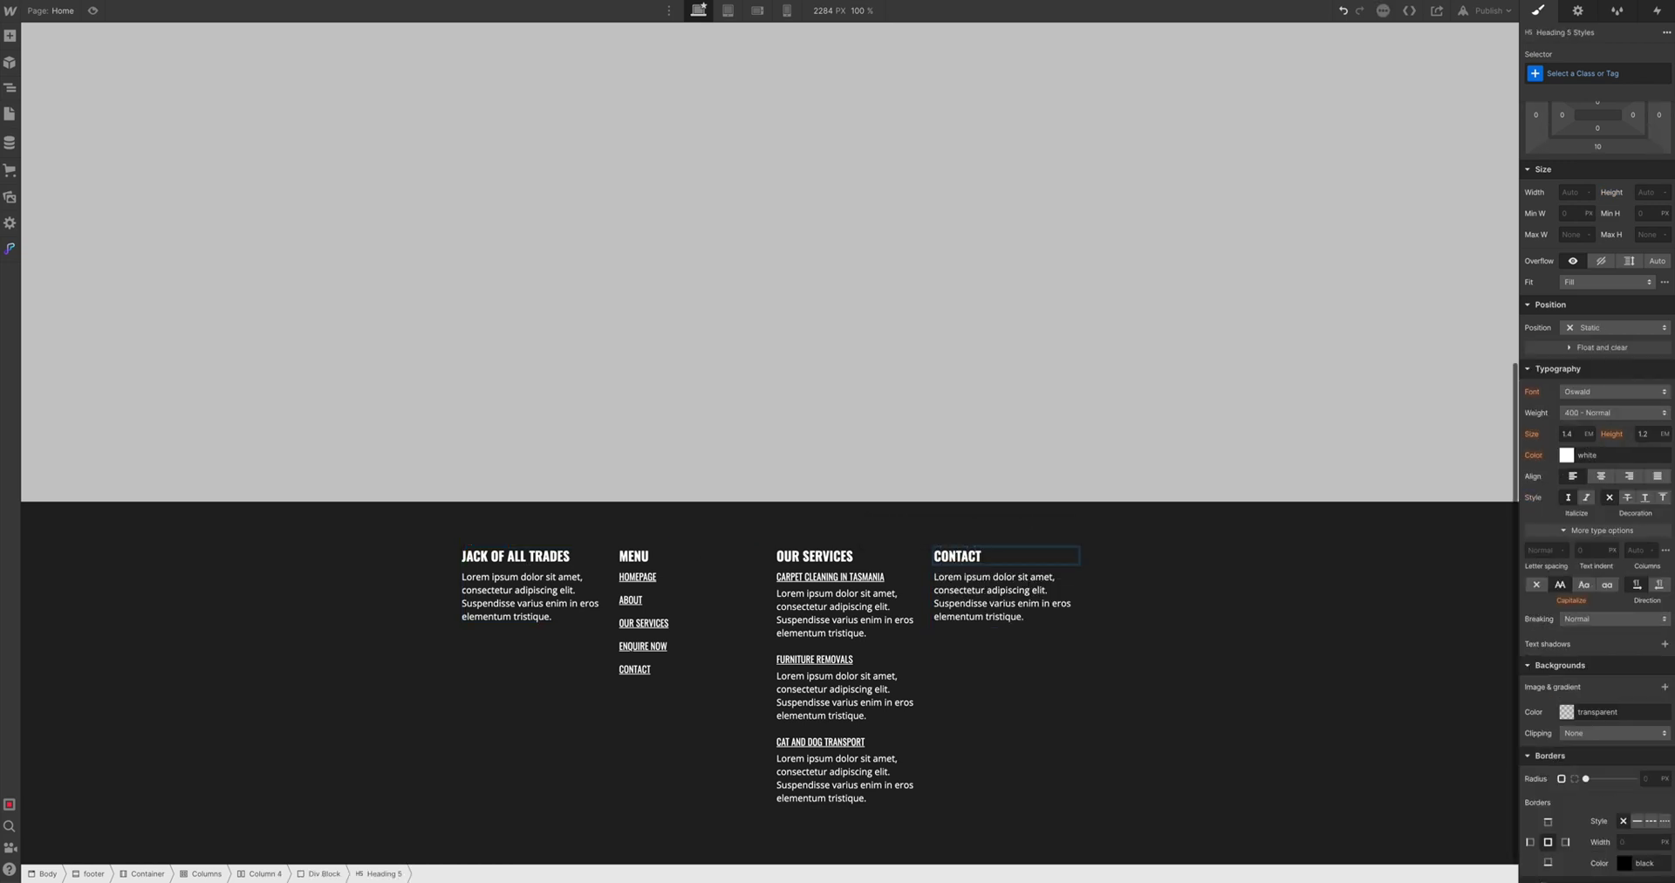
# Replace the placeholder paragraph with the business's e-mail address and phone number on separate lines
pyautogui.click(1015, 601)
pyautogui.doubleClick(1015, 601)
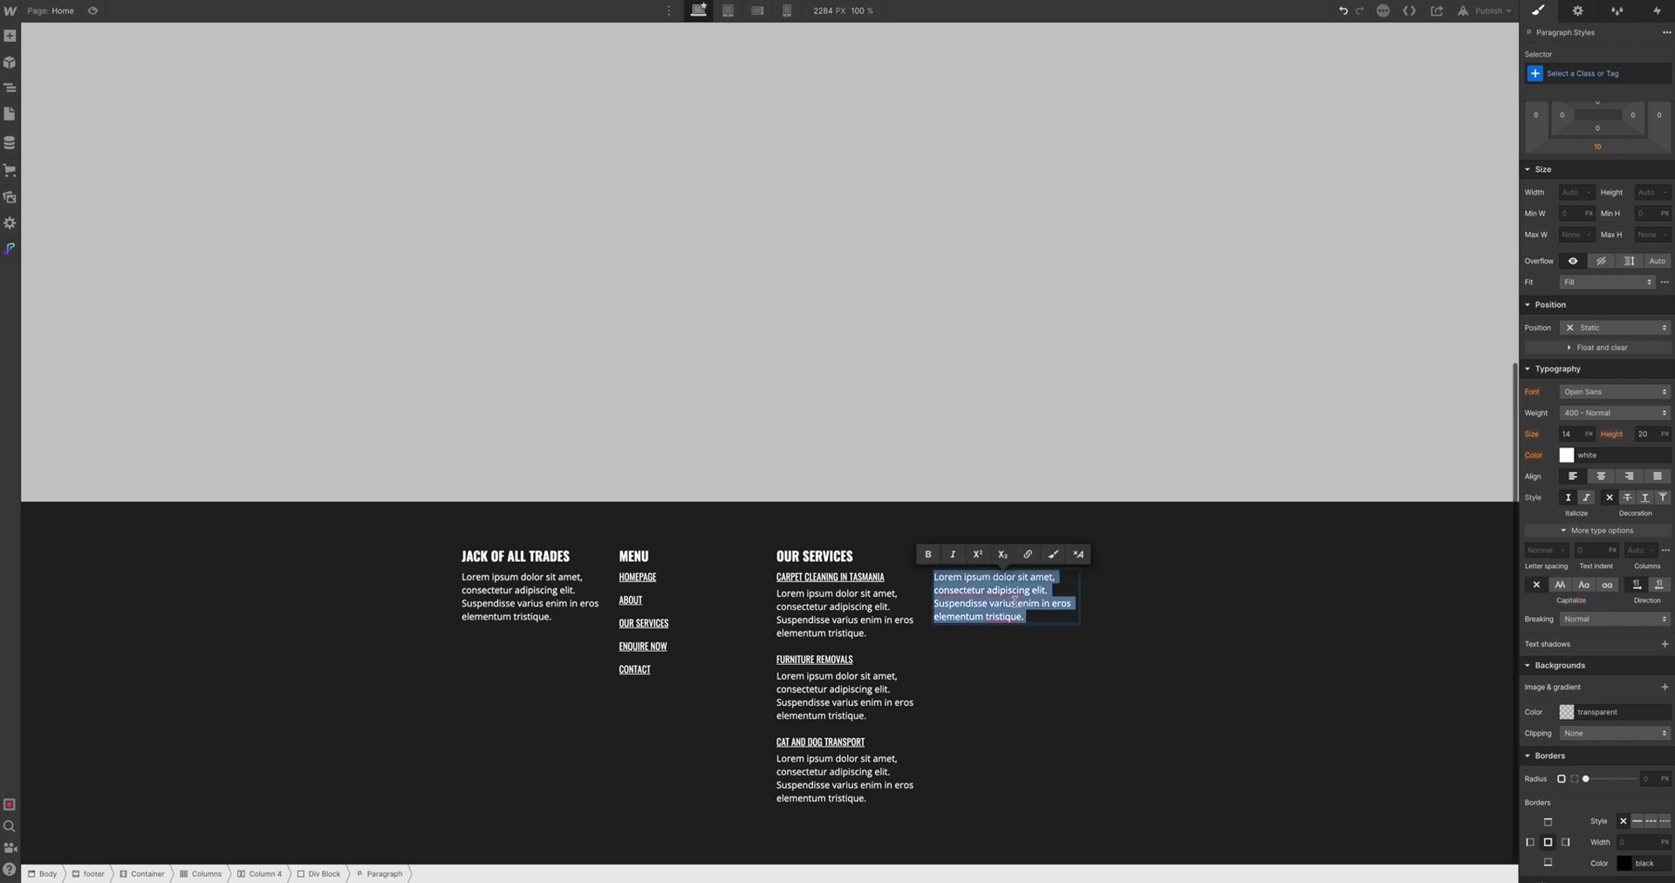
pyautogui.press('BackSpace')
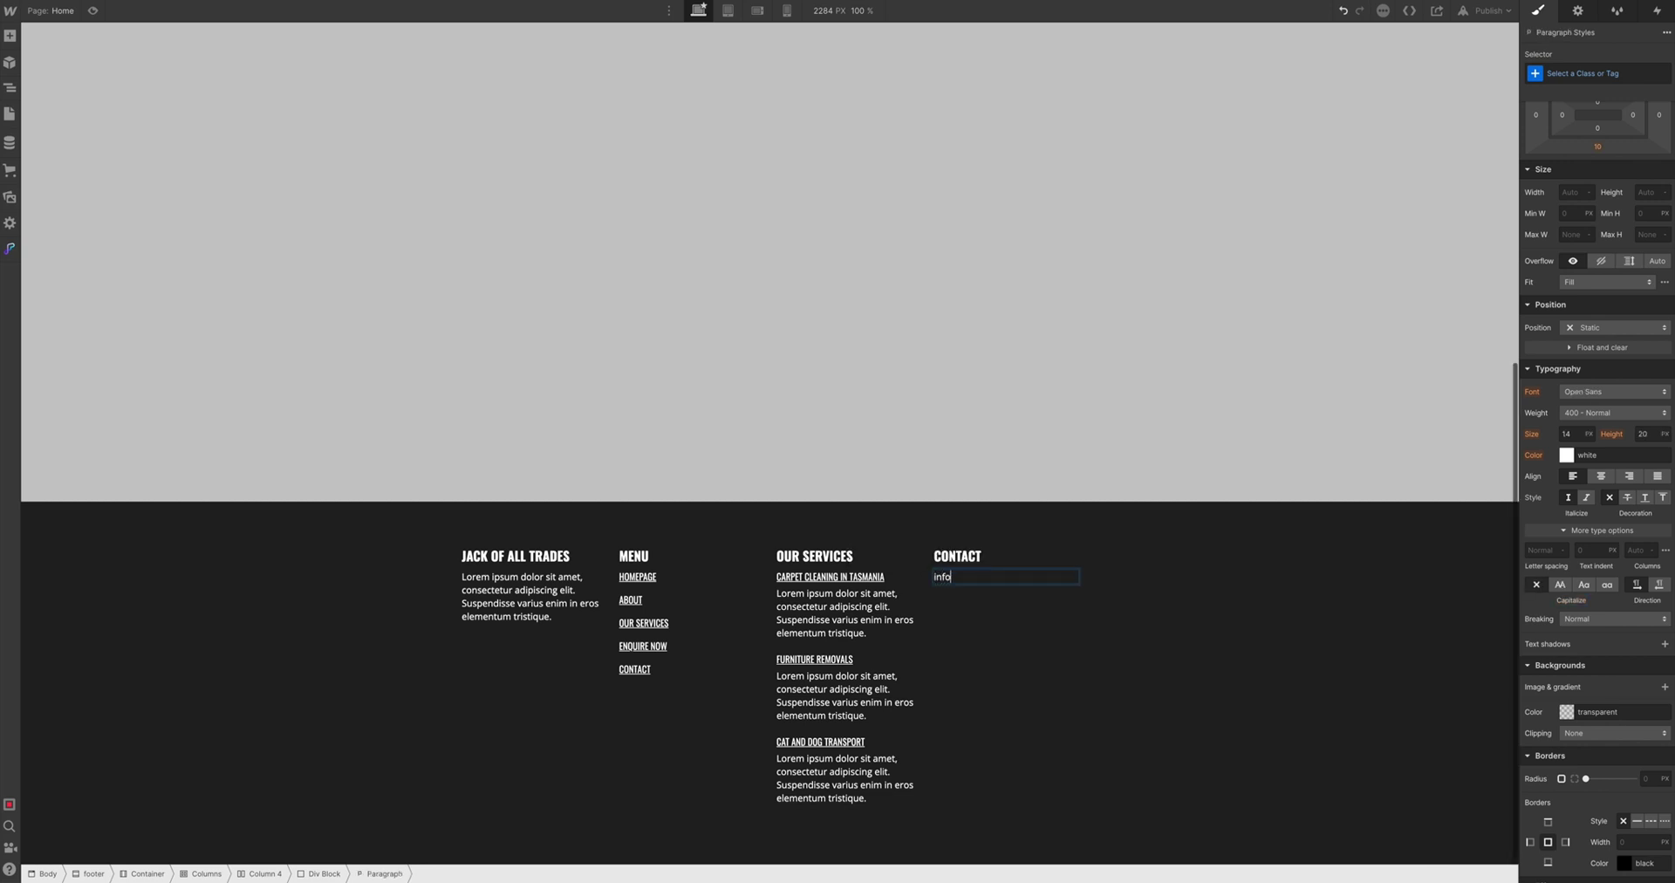
pyautogui.hotkey('shift', 'Return')
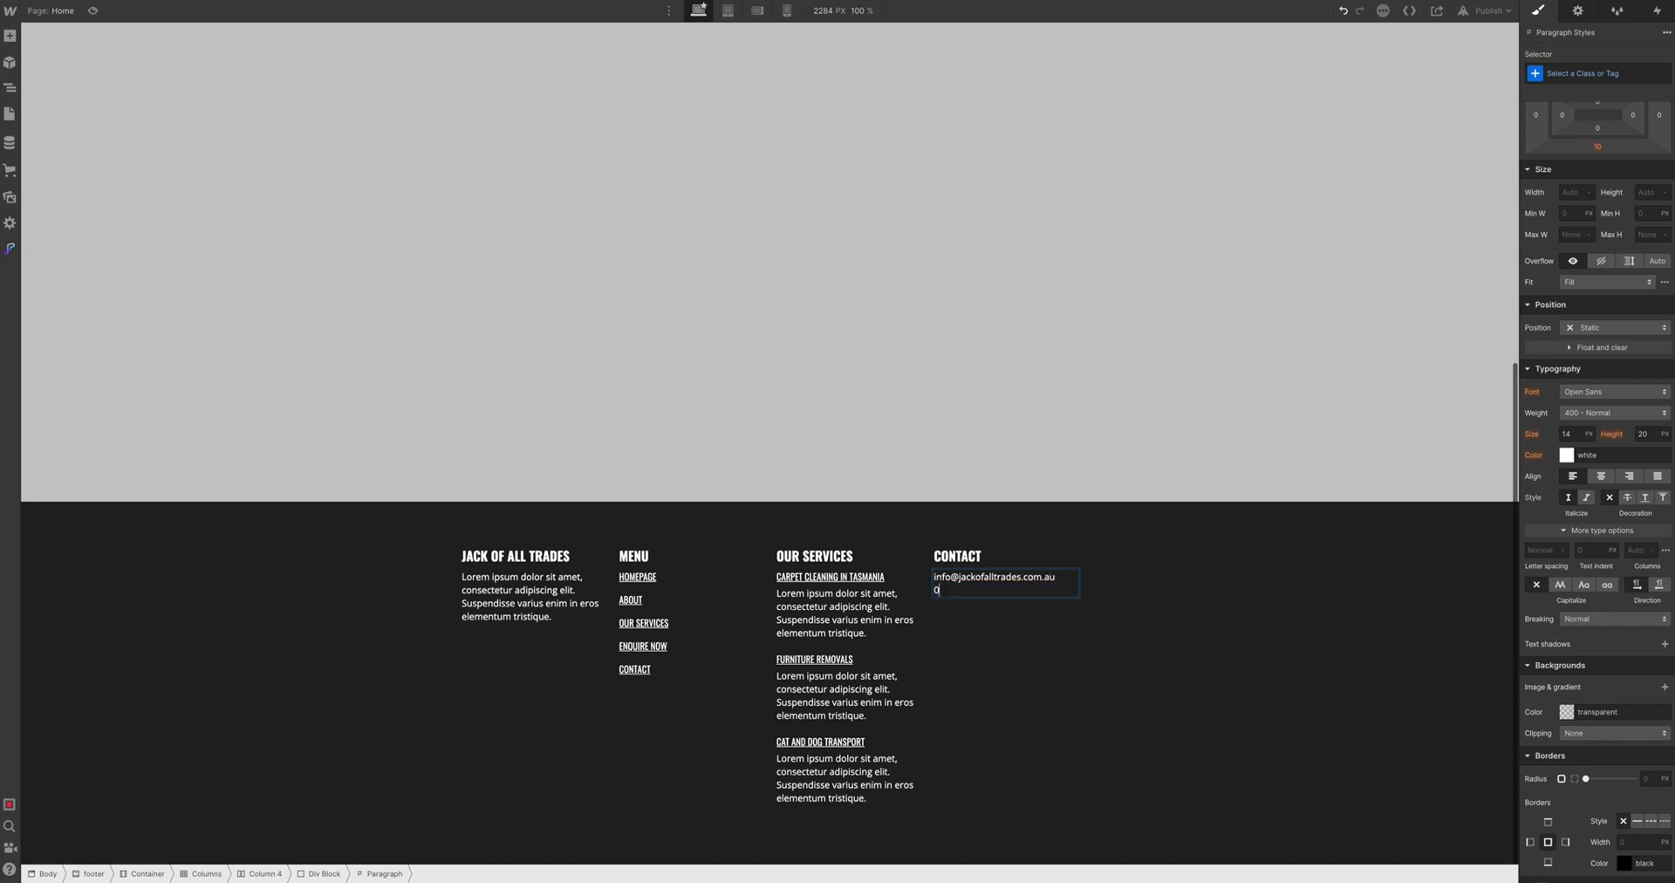
pyautogui.hotkey('shift', 'Return')
pyautogui.press('BackSpace')
# Paste a copy of a footer link under the contact details and retitle it CONTACT US
pyautogui.click(830, 577)
pyautogui.hotkey('ctrl', 'c')
pyautogui.click(955, 590)
pyautogui.hotkey('ctrl', 'v')
pyautogui.doubleClick(958, 609)
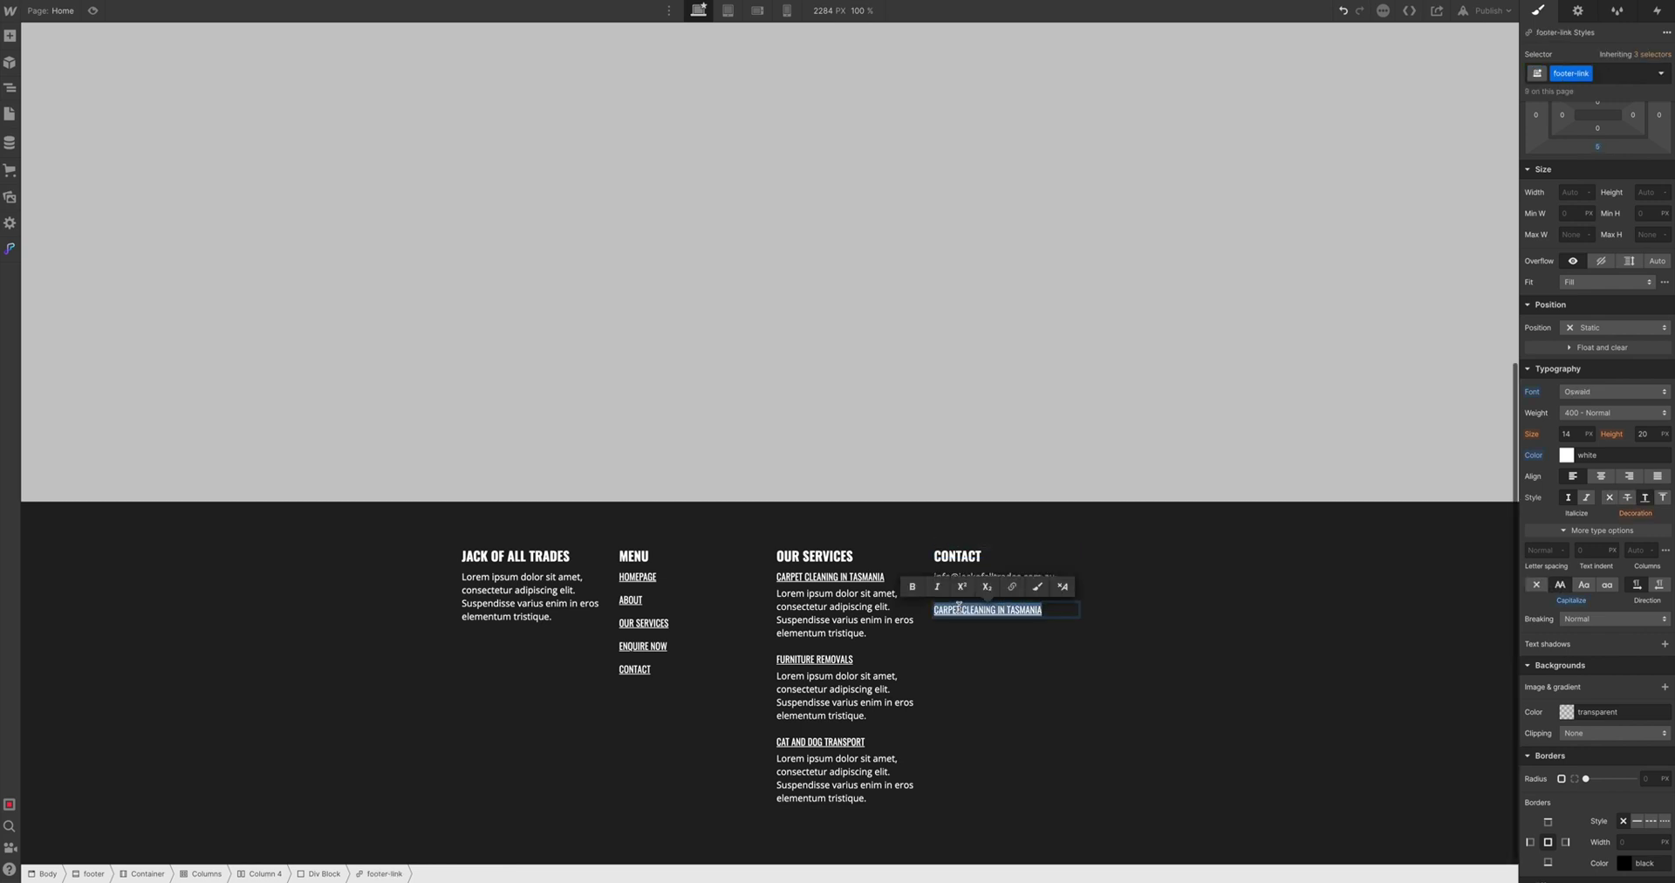
pyautogui.write('CONTACT US')
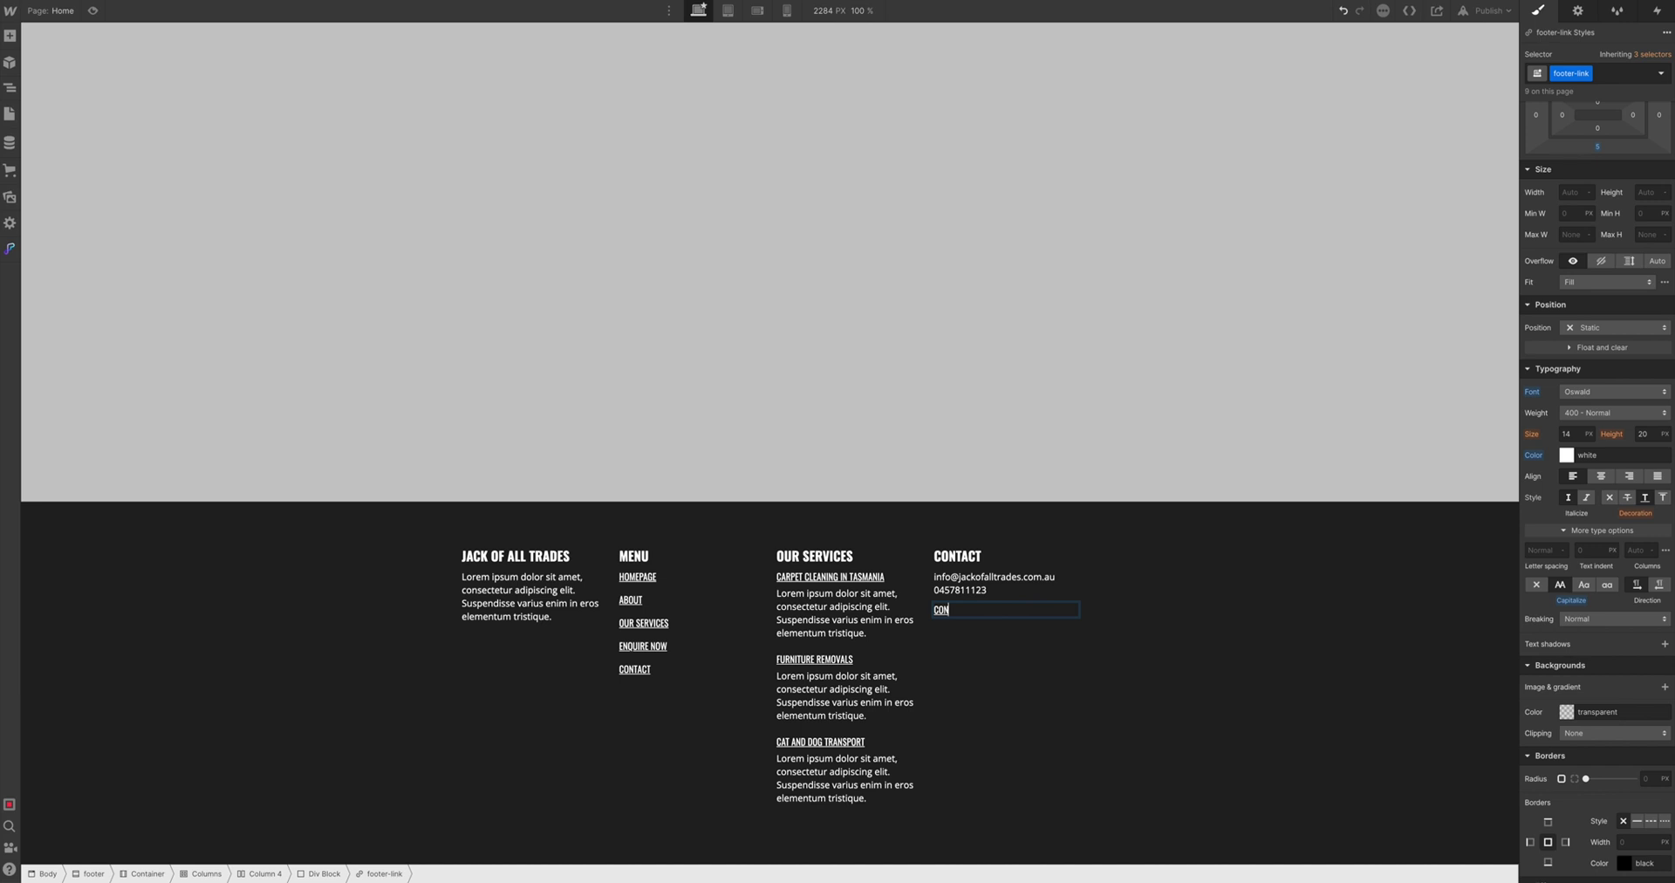
# Change the MENU column's CONTACT link to read CONTACT US
pyautogui.click(649, 670)
pyautogui.write('US')
pyautogui.click(942, 672)
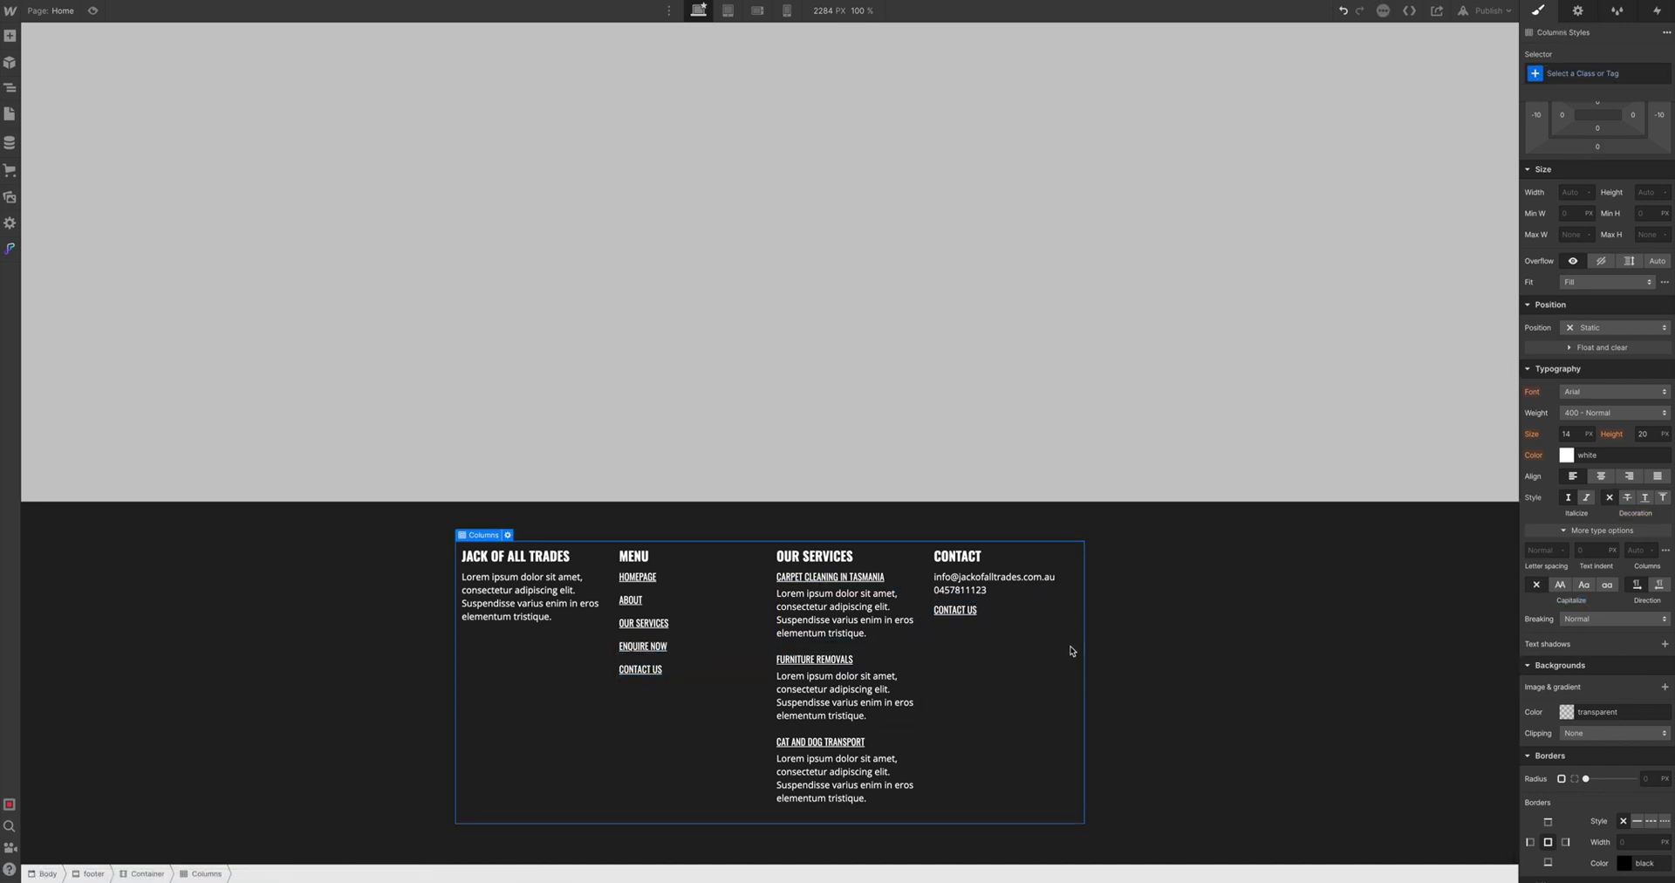
pyautogui.click(639, 578)
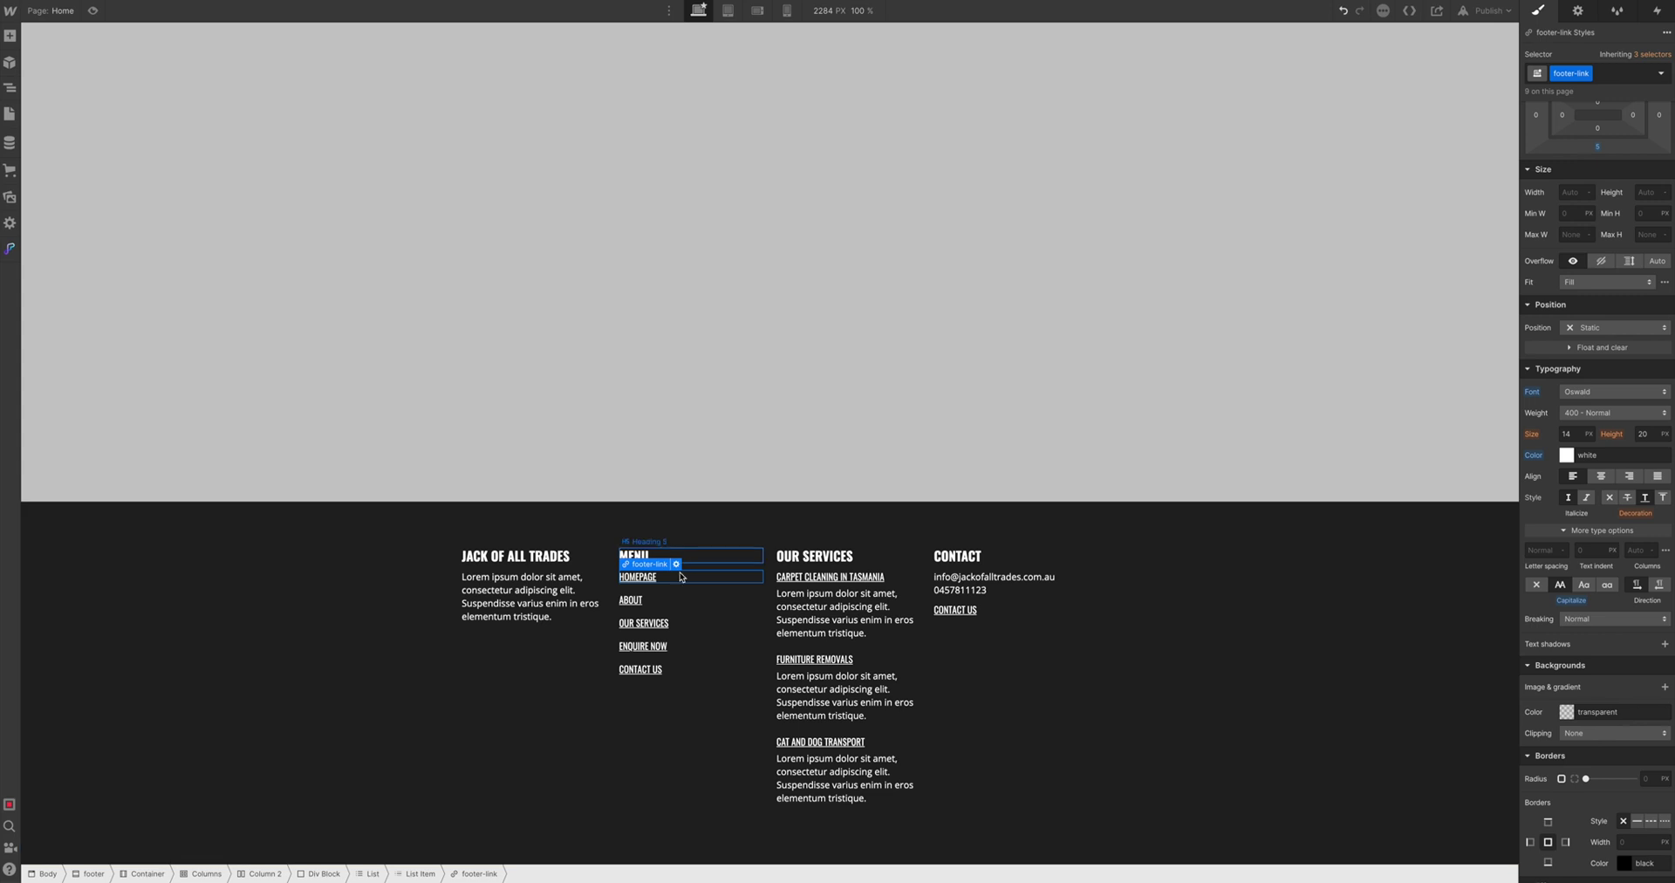
# Try linking HOMEPAGE to the Home page, check the Pages panel, then revert to an empty URL link
pyautogui.click(1577, 10)
pyautogui.click(1562, 103)
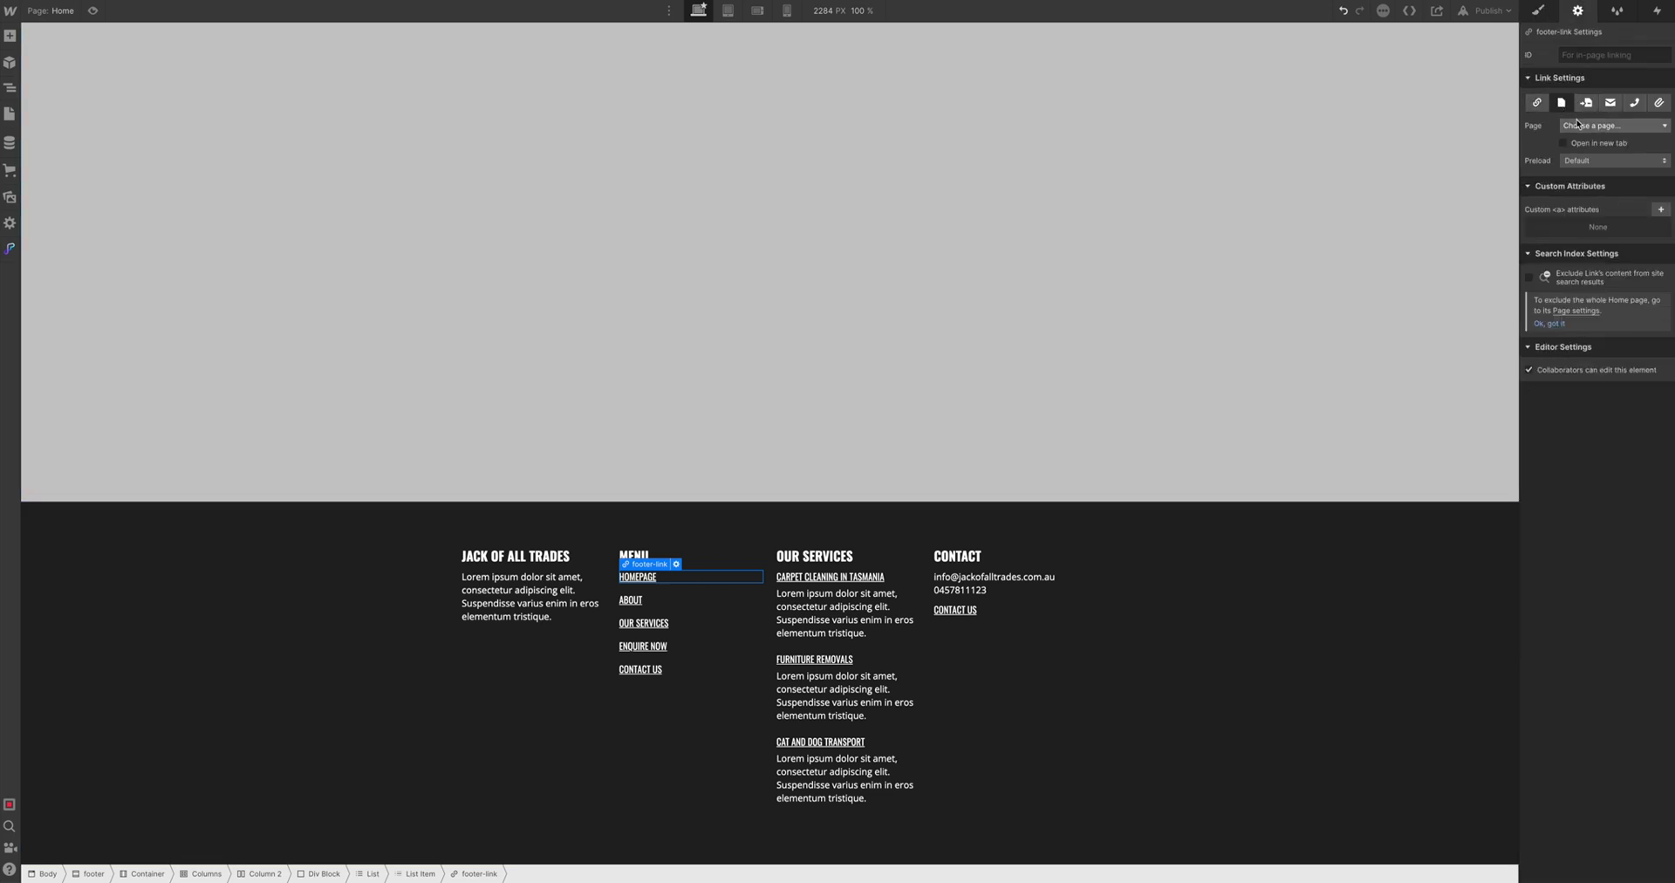
pyautogui.click(1570, 126)
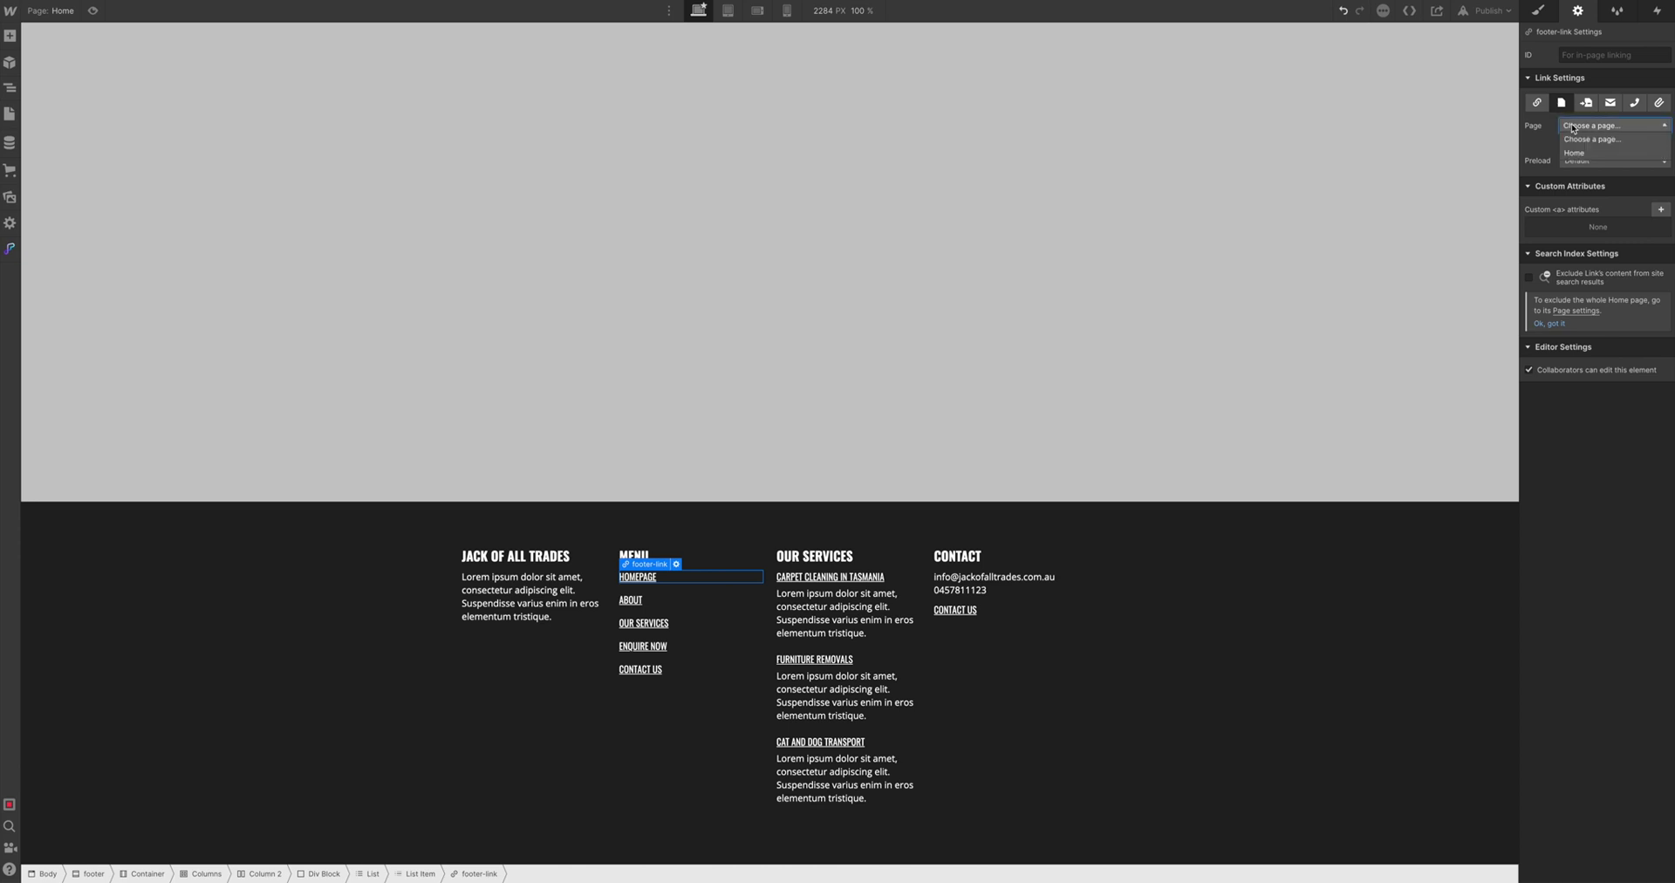
pyautogui.click(1575, 153)
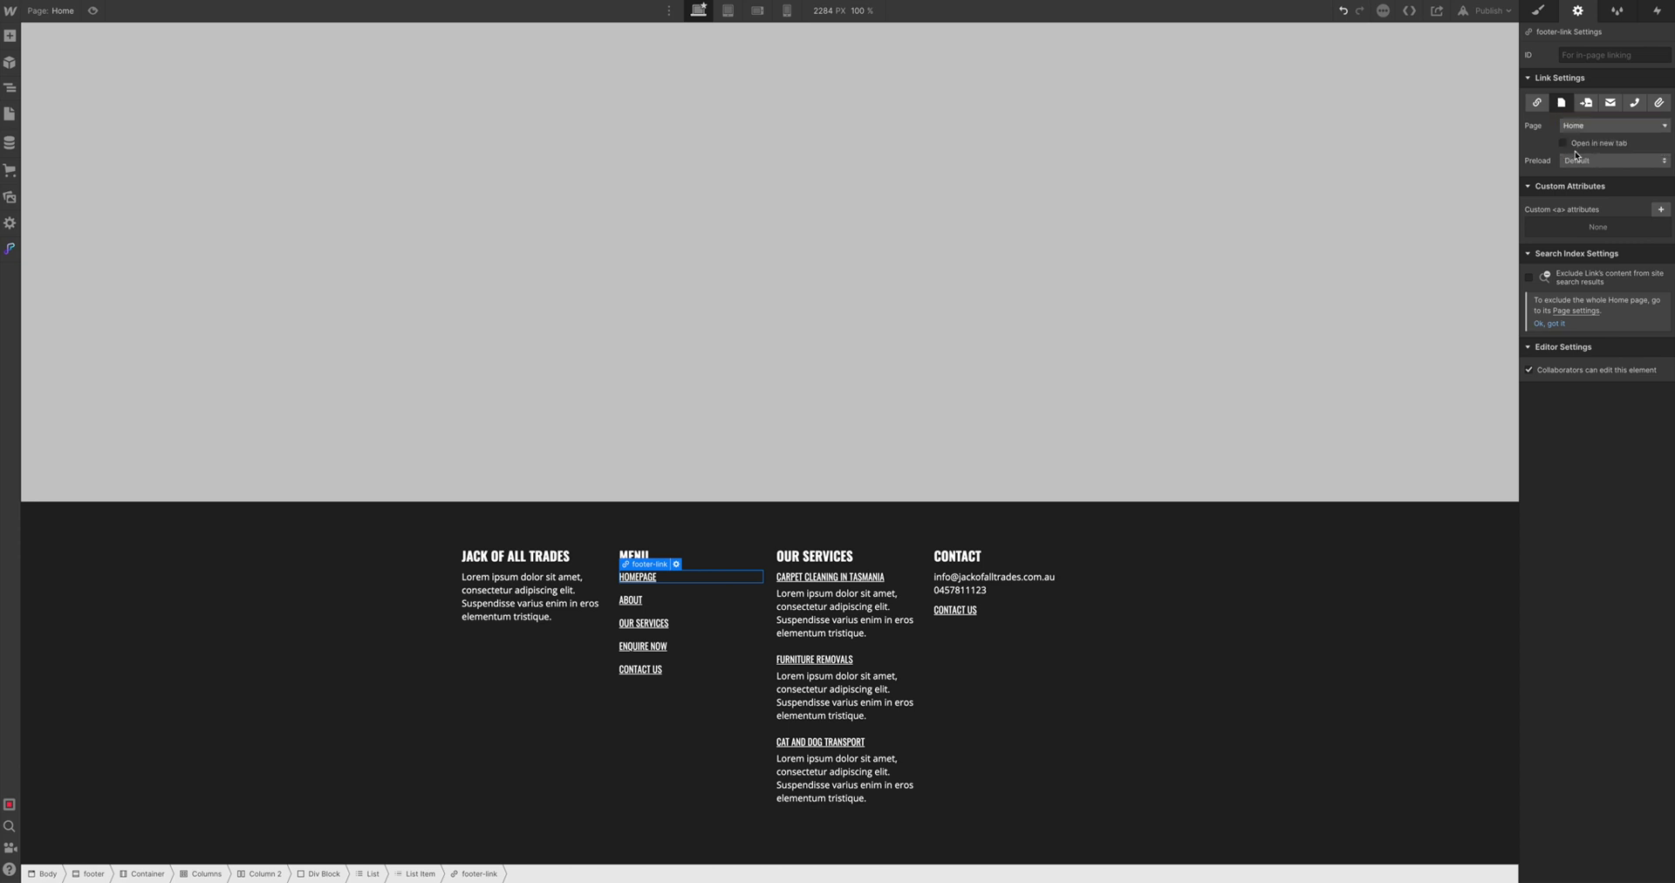
pyautogui.click(10, 113)
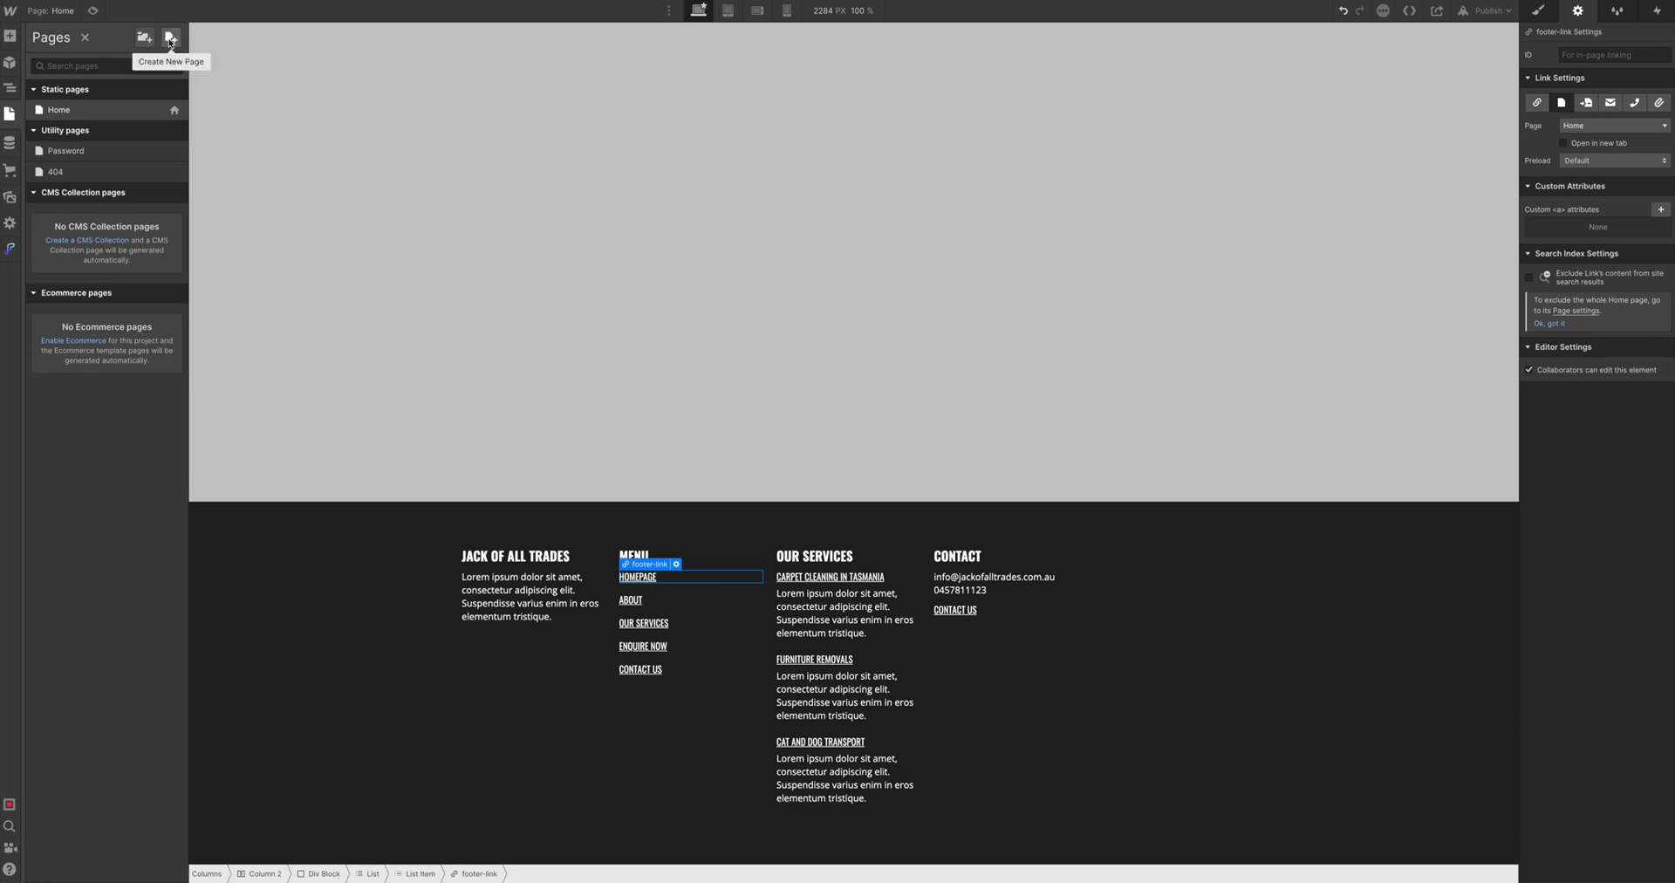
pyautogui.click(444, 169)
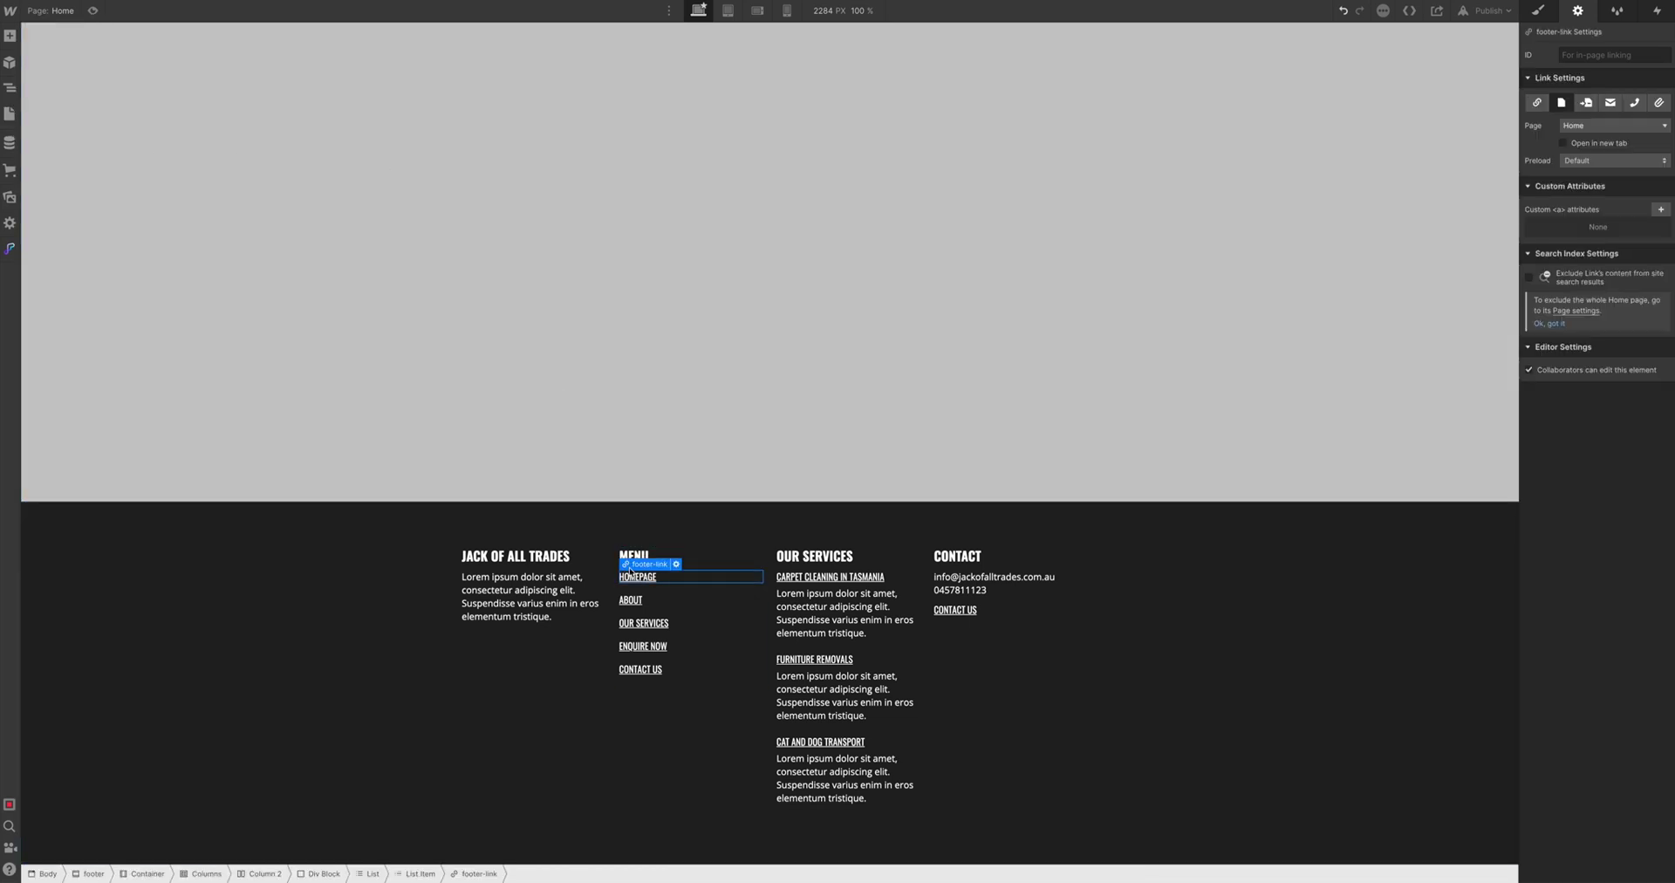
pyautogui.click(1536, 102)
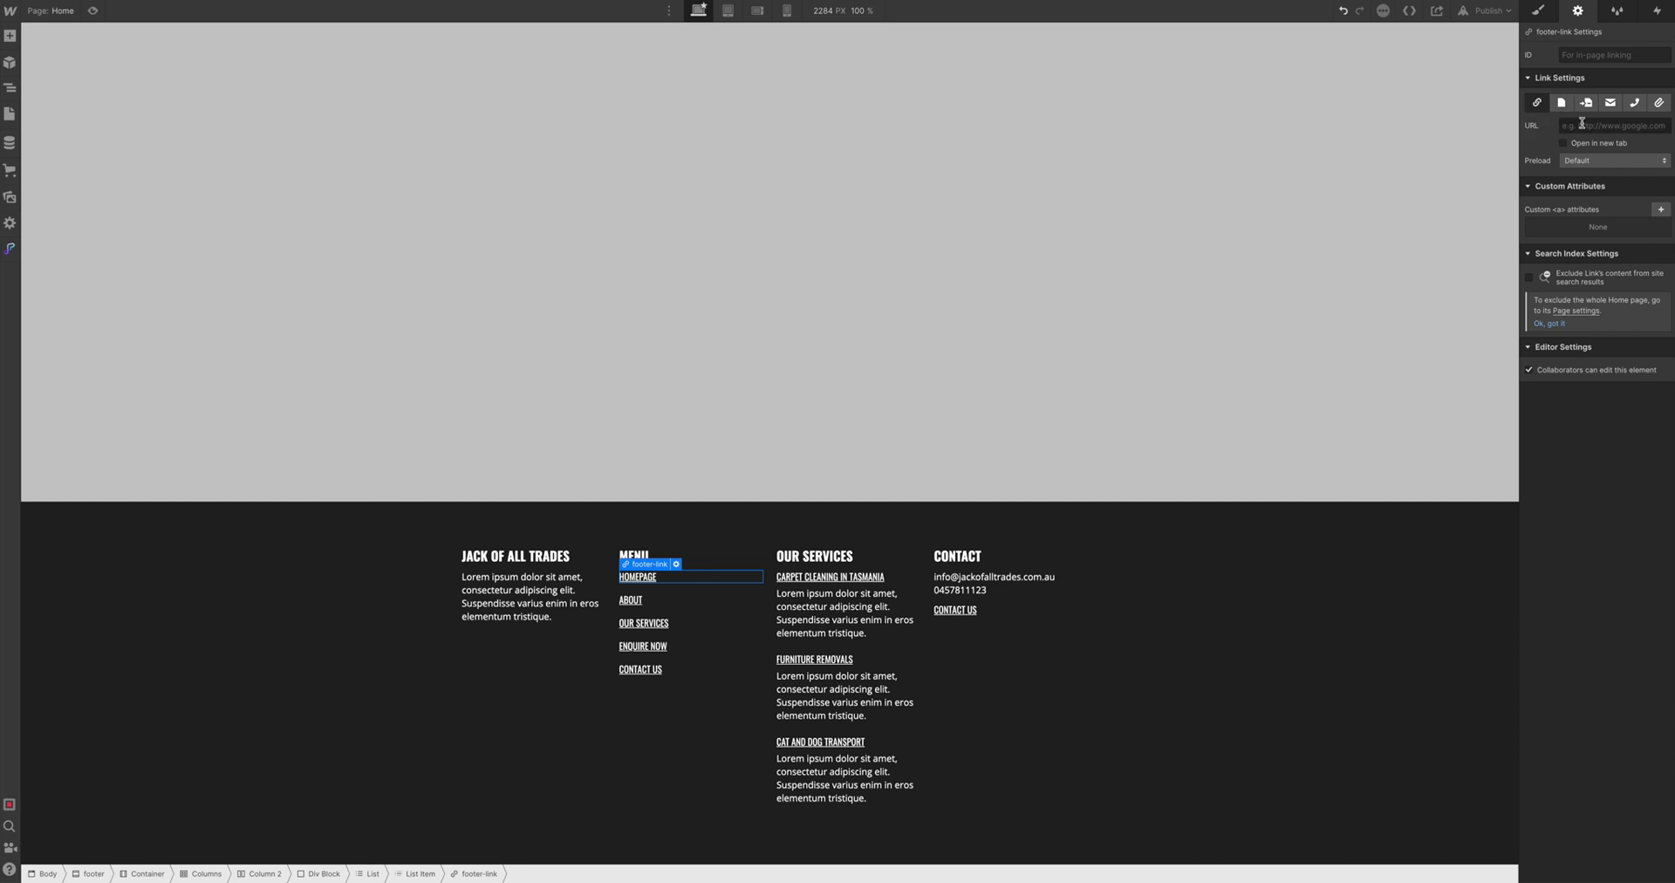
pyautogui.click(1579, 126)
pyautogui.click(1295, 225)
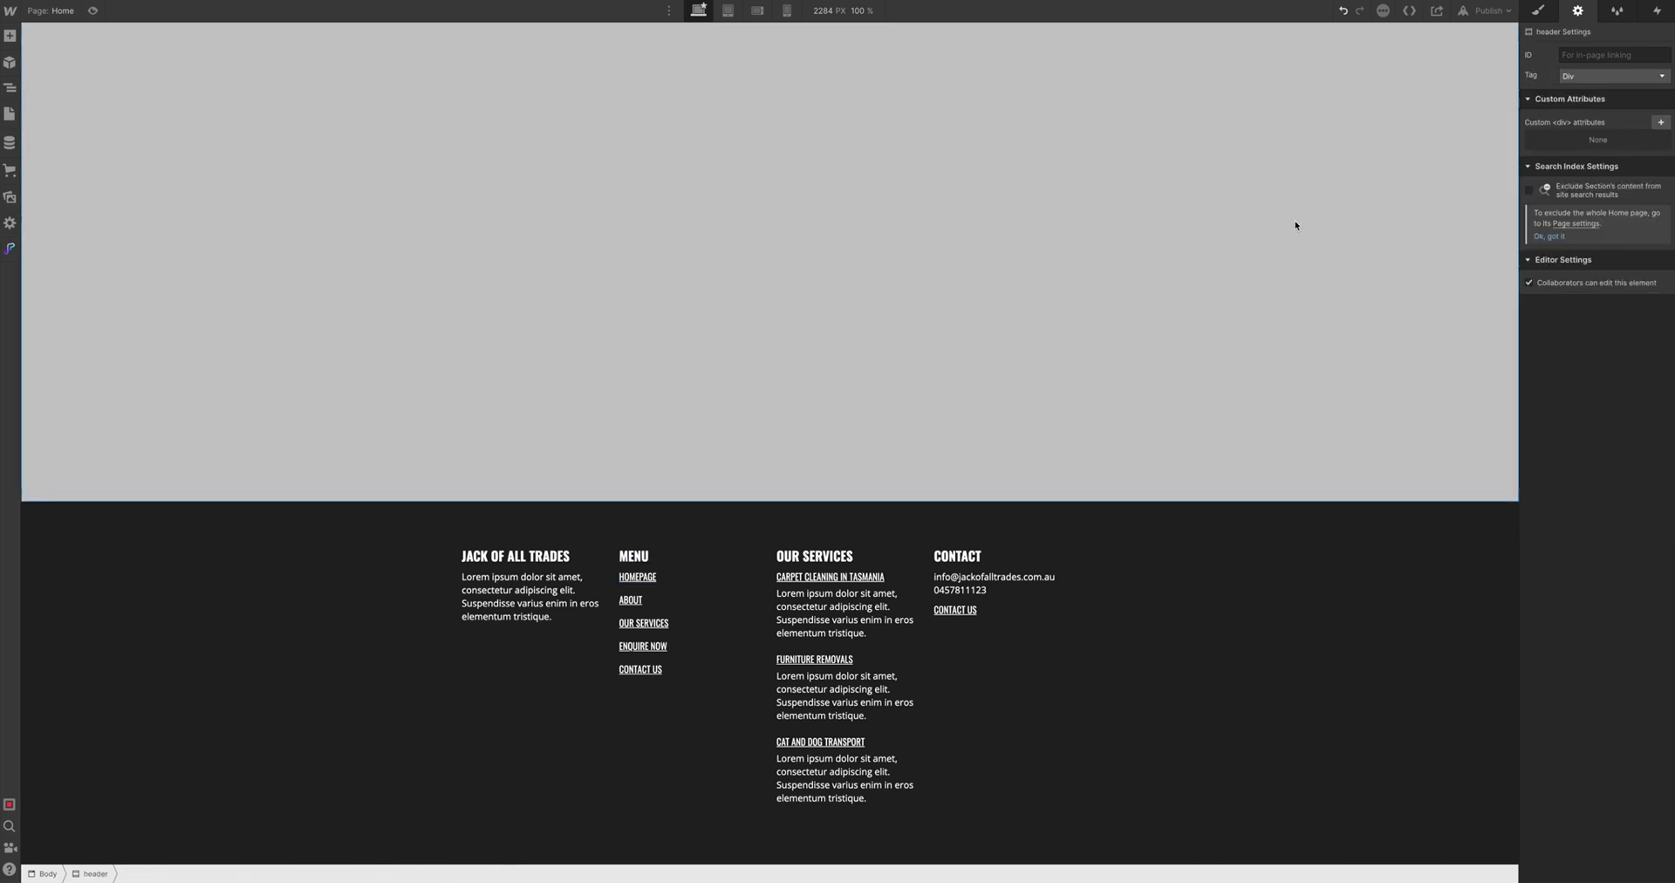
# Give the Carpet Cleaning description paragraph a new footer-text class
pyautogui.click(1206, 504)
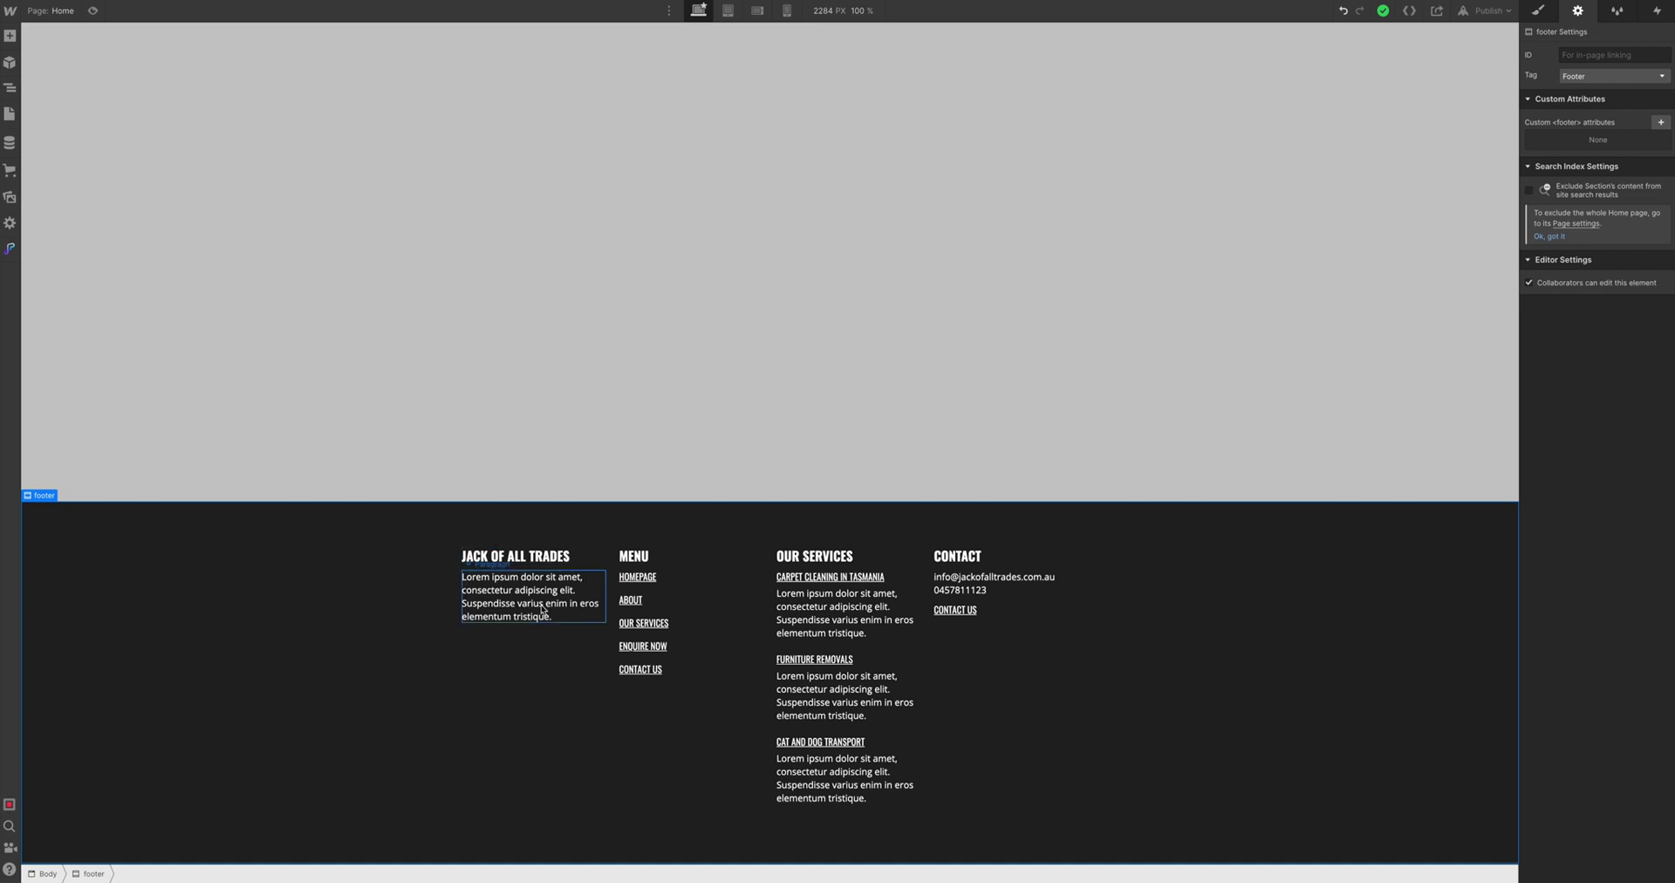
pyautogui.click(818, 624)
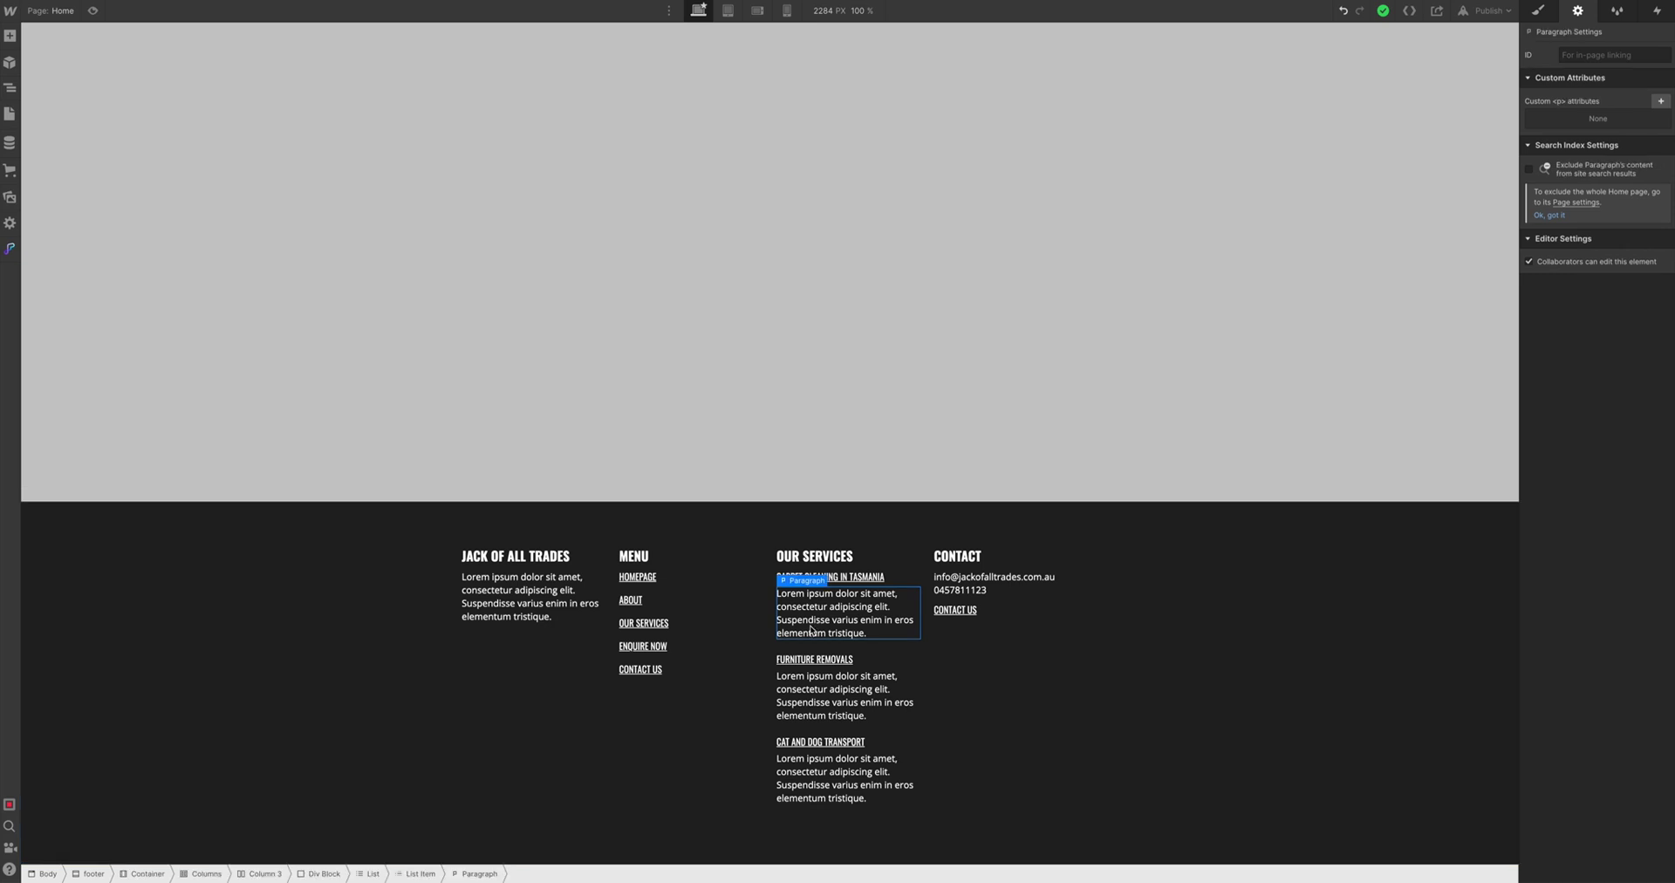
pyautogui.click(1537, 11)
pyautogui.click(1572, 74)
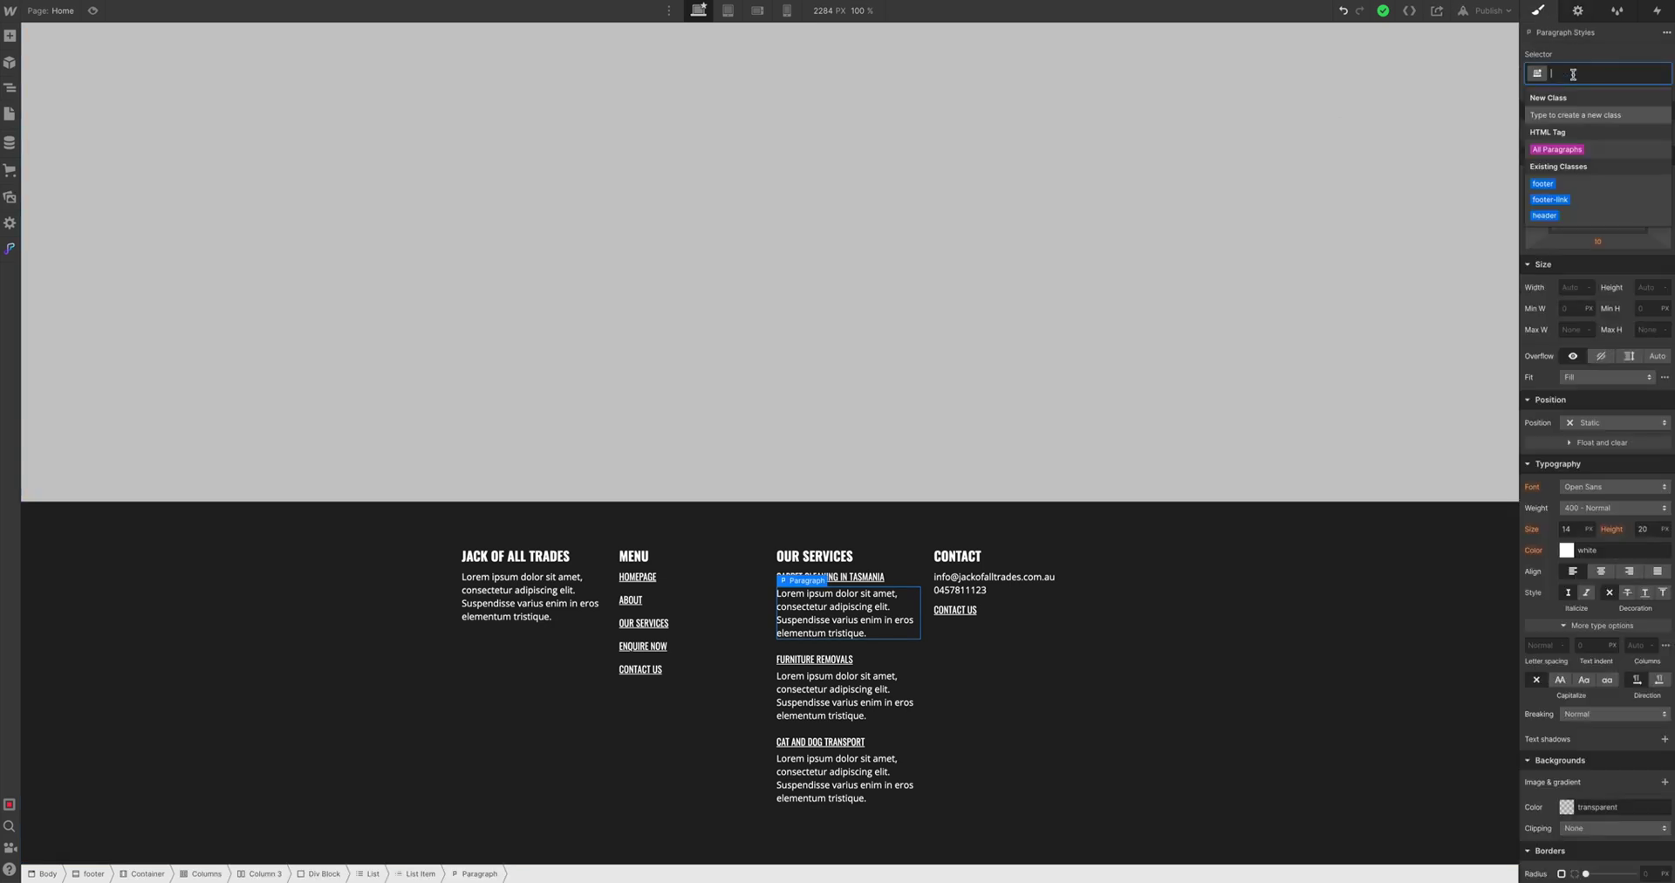
pyautogui.write('p')
pyautogui.press('BackSpace')
pyautogui.write('footer-')
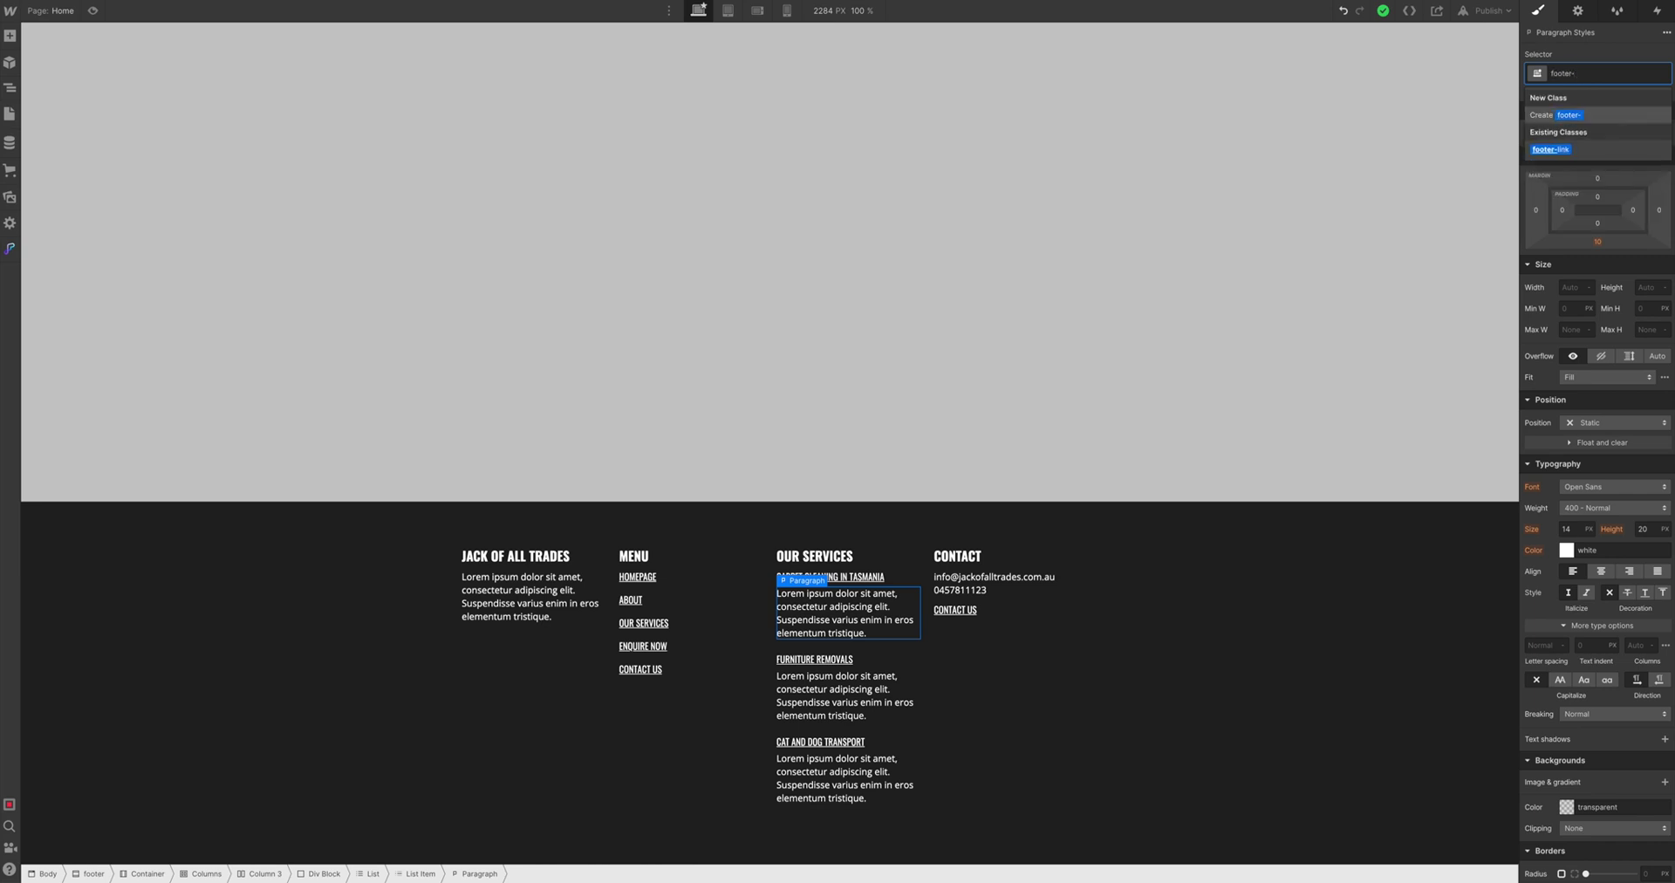
pyautogui.write('text')
pyautogui.press('Return')
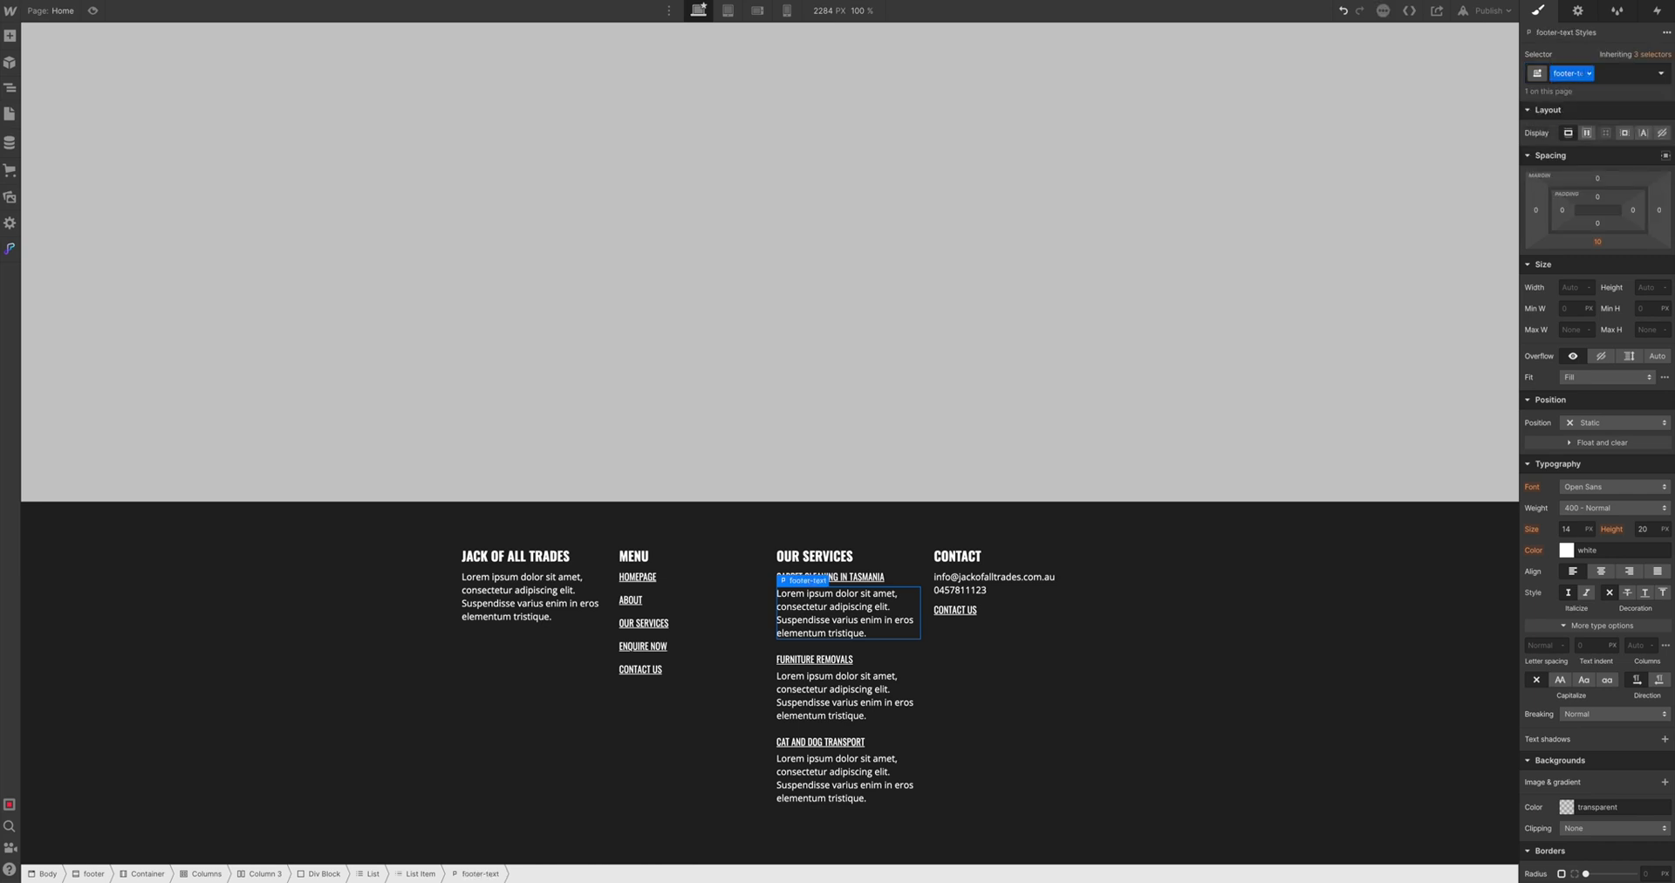
# Set footer-text to 0.9 em font size and 1.2 em line height
pyautogui.click(1568, 526)
pyautogui.write('1em')
pyautogui.press('Tab')
pyautogui.click(1568, 527)
pyautogui.write('0.9')
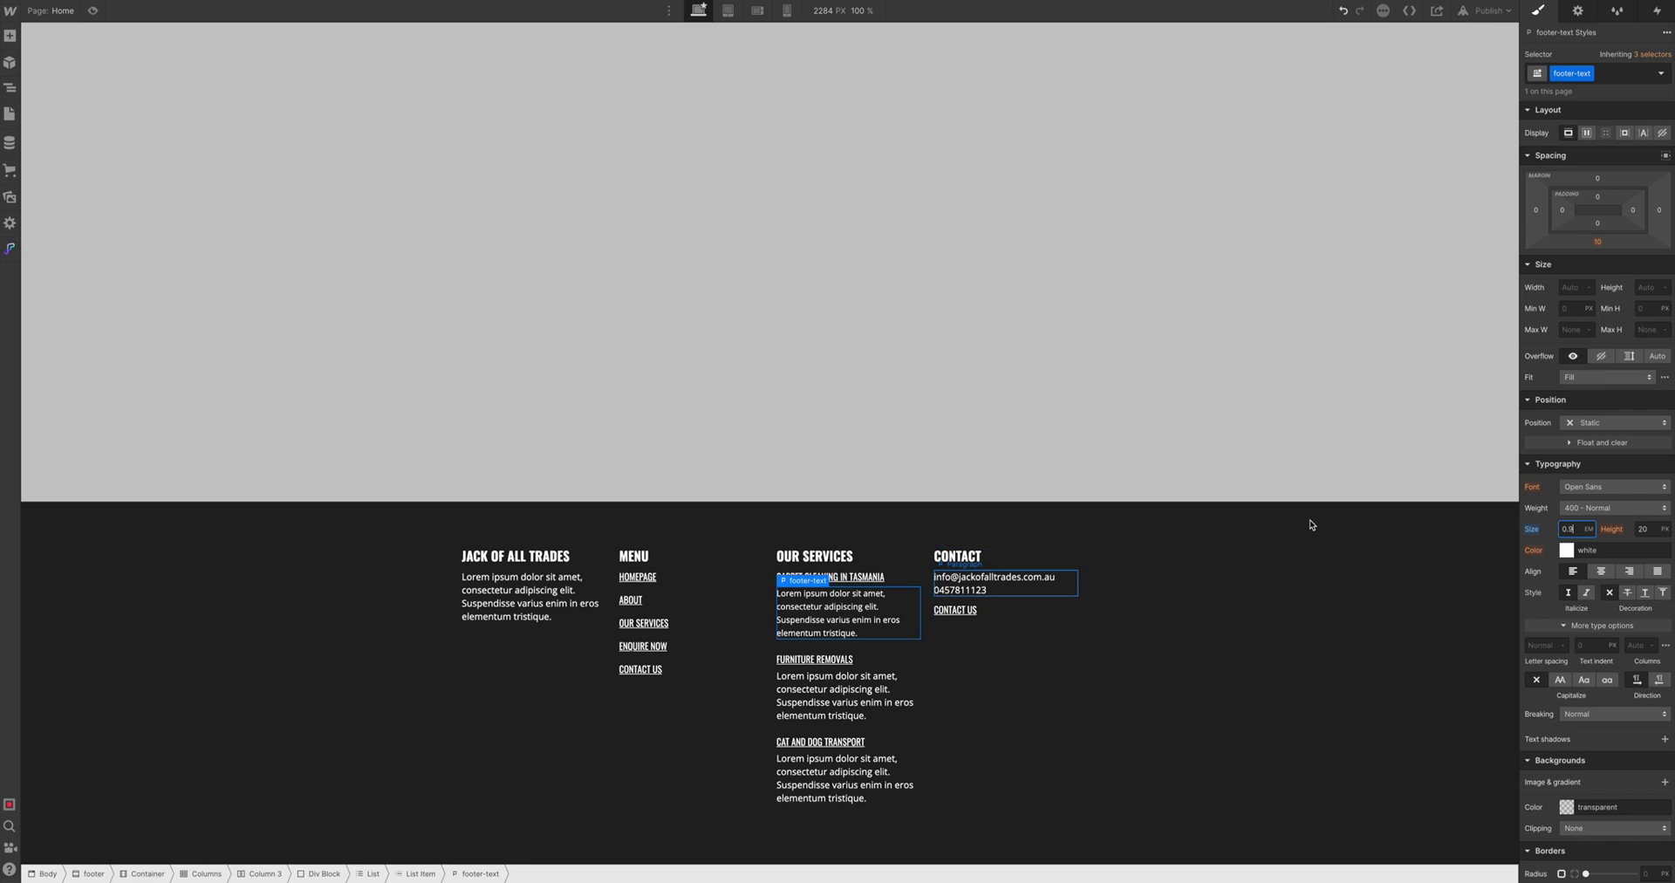
pyautogui.press('Tab')
pyautogui.write('1')
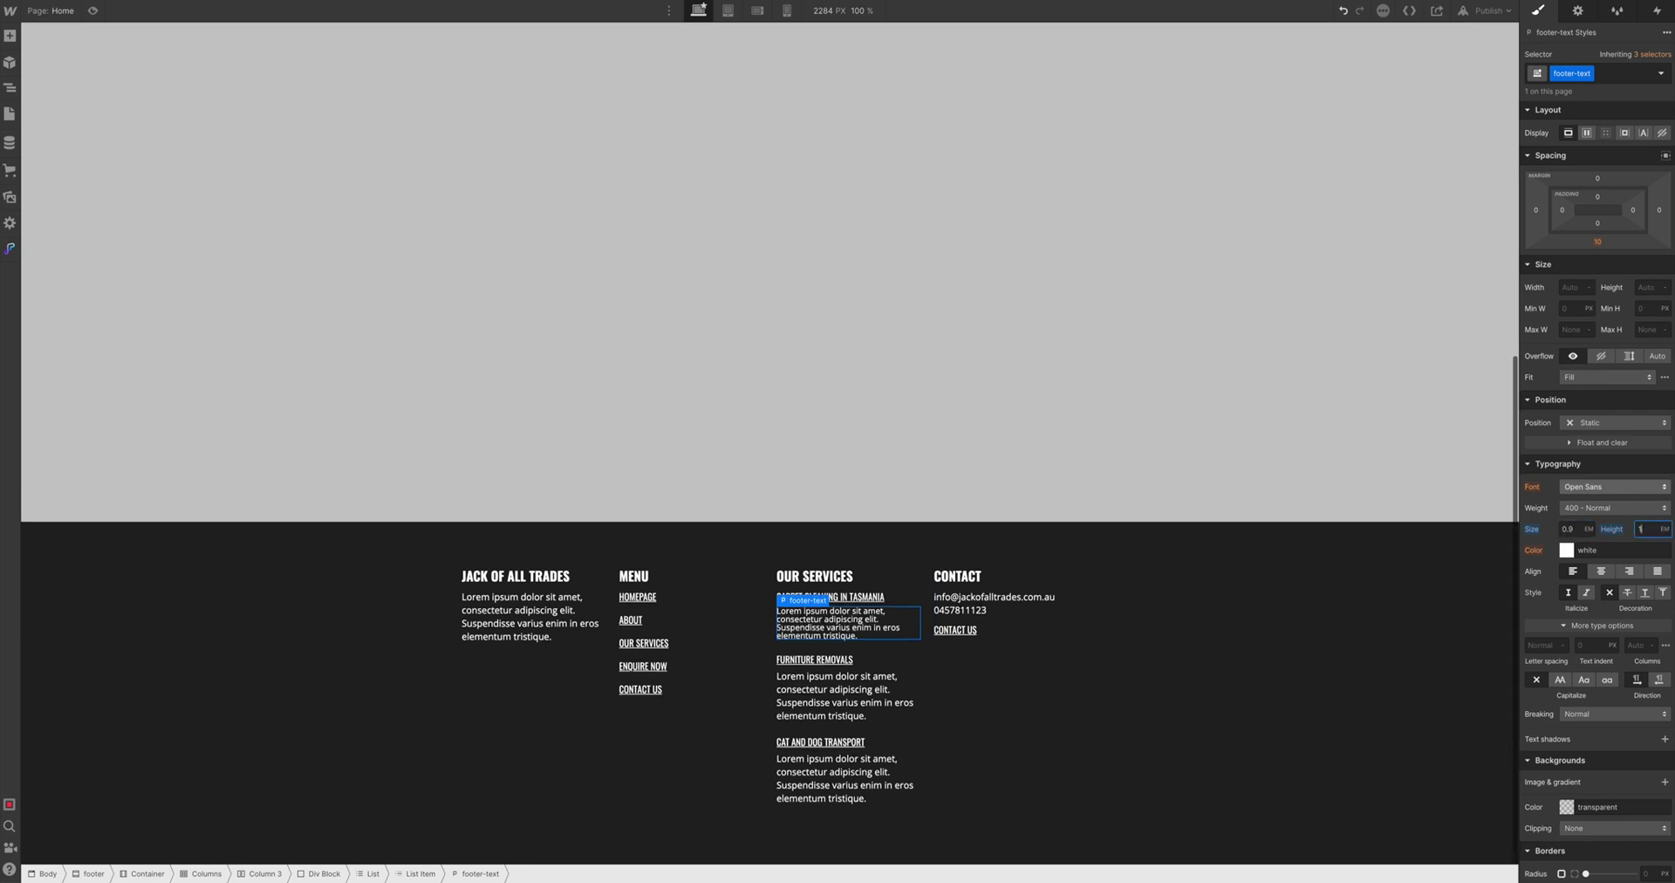
pyautogui.write('em.4')
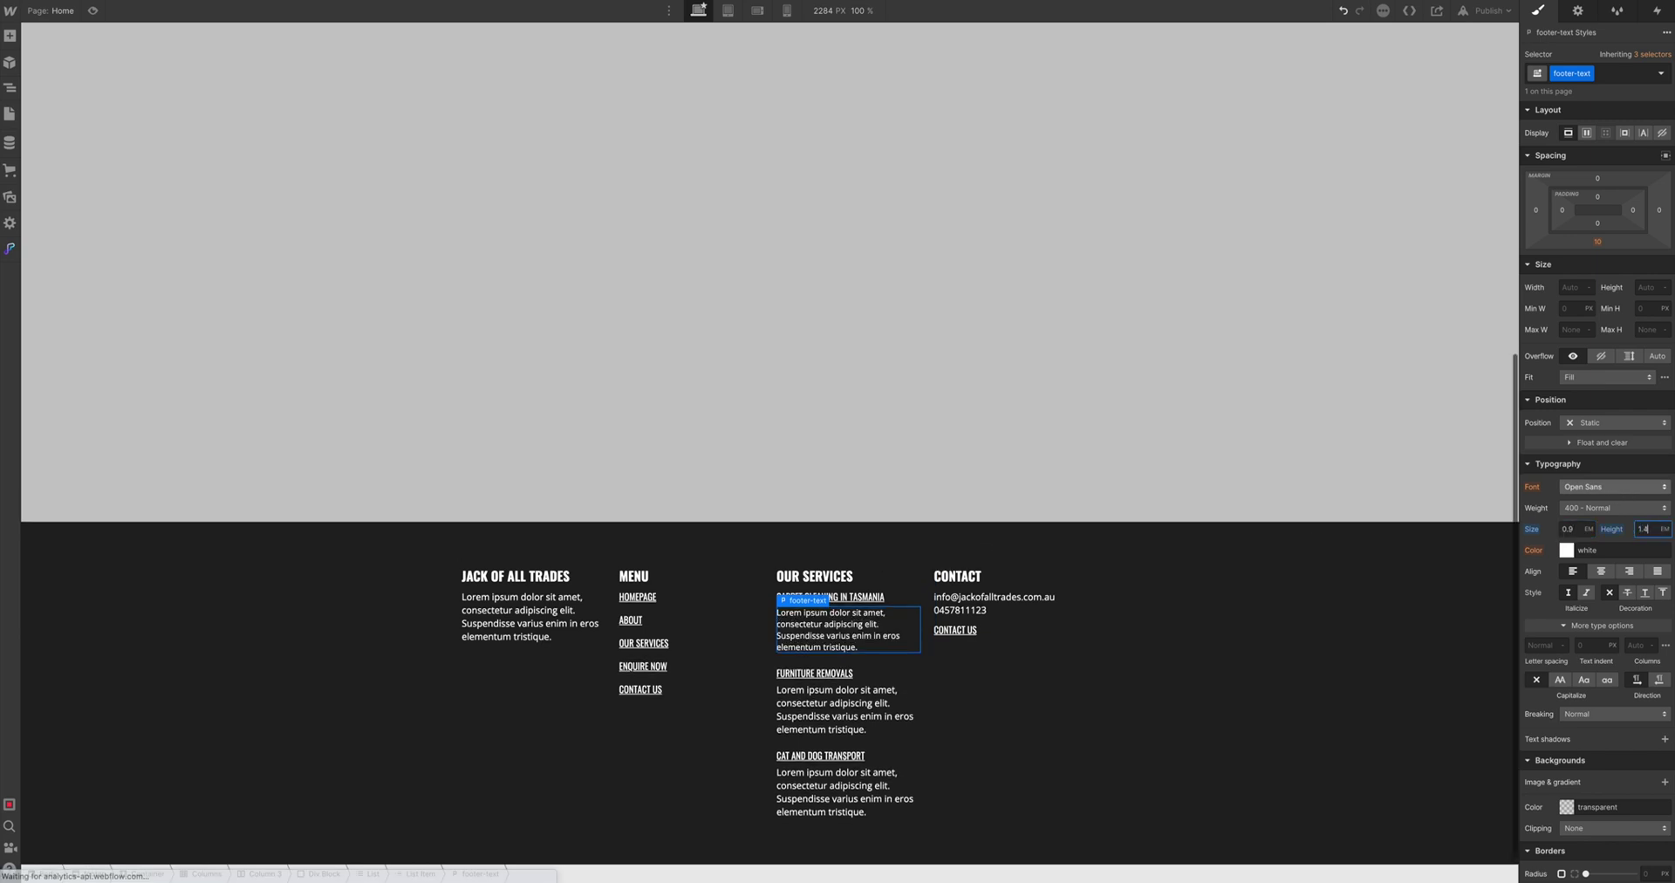
pyautogui.press('BackSpace')
pyautogui.press('BackSpace')
pyautogui.press('BackSpace')
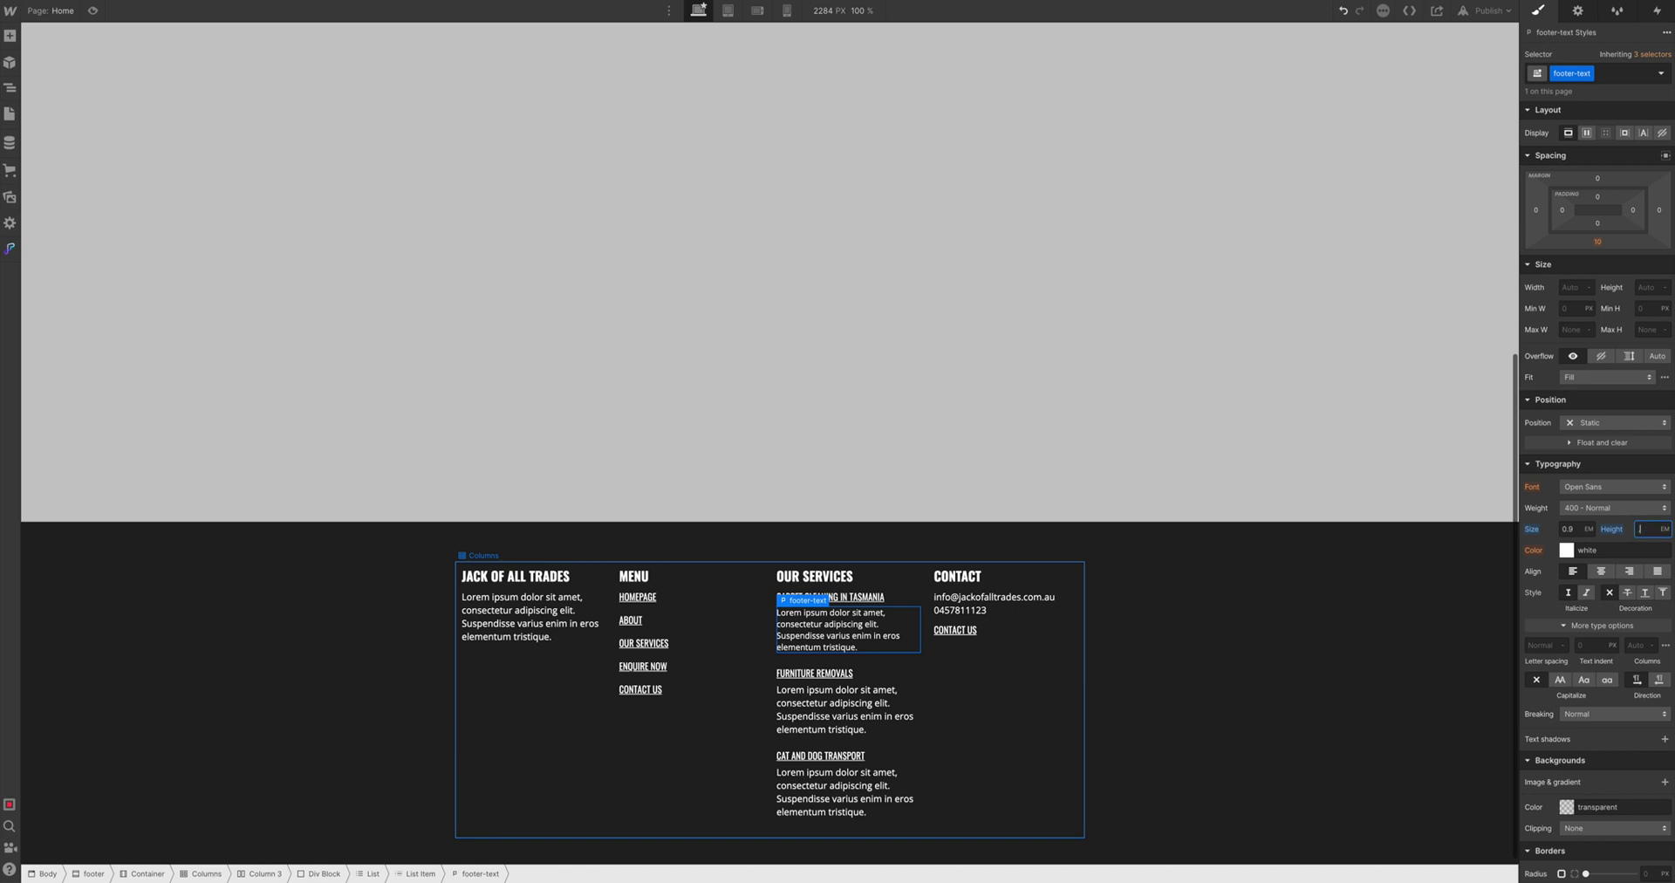
pyautogui.write('1.2')
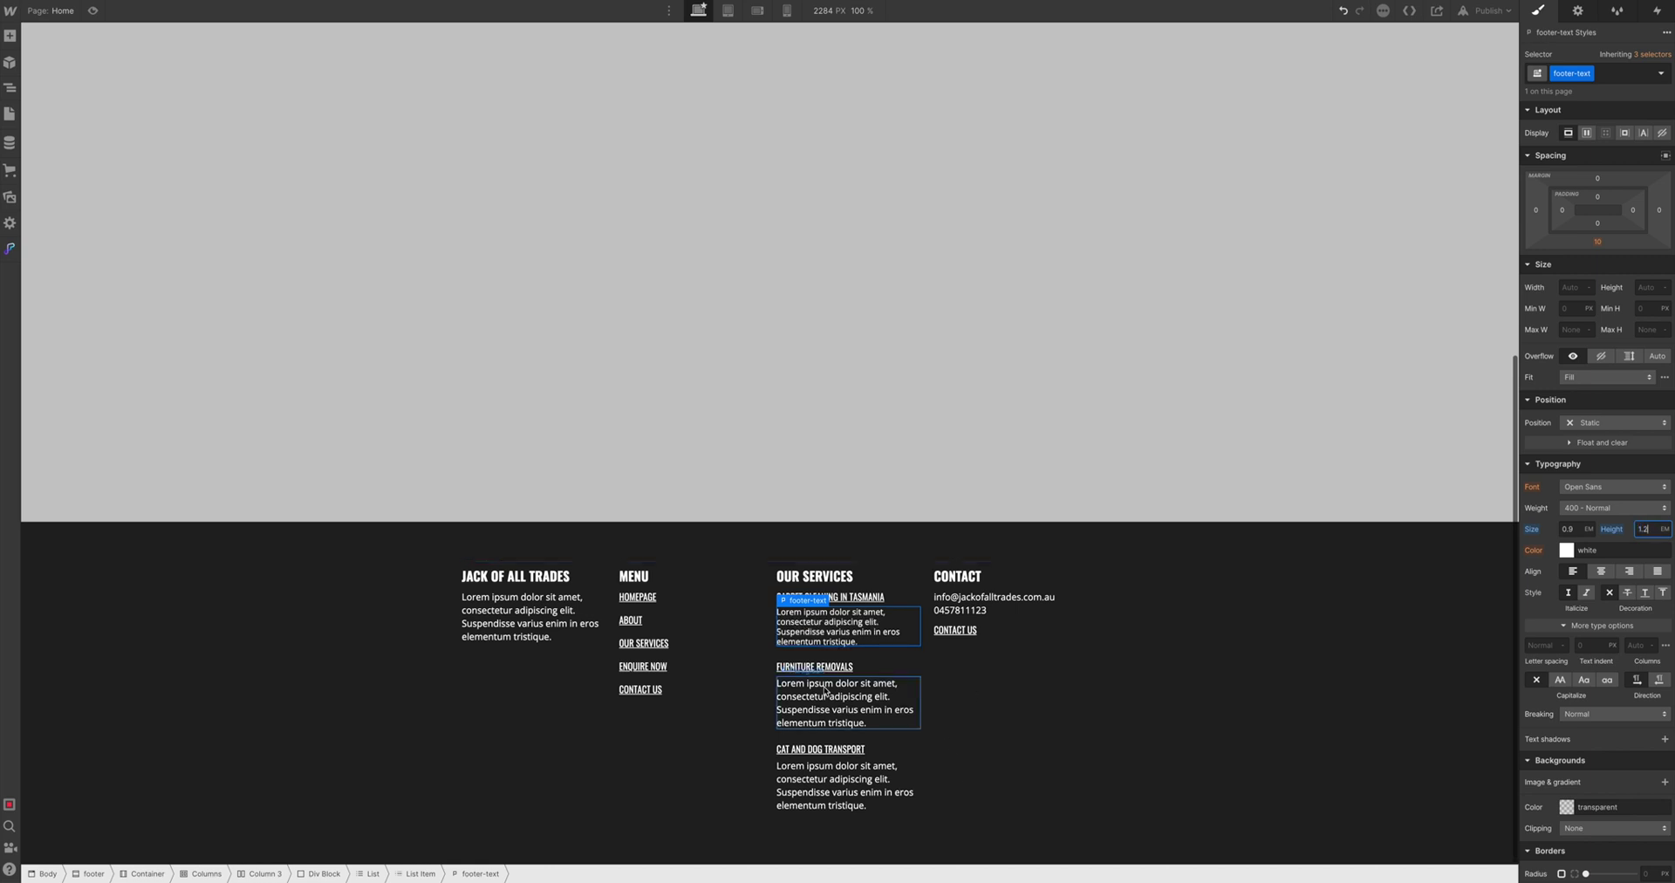
# Delete the stray pasted paragraphs under Furniture Removals and select the footer's Columns block
pyautogui.click(822, 695)
pyautogui.click(829, 597)
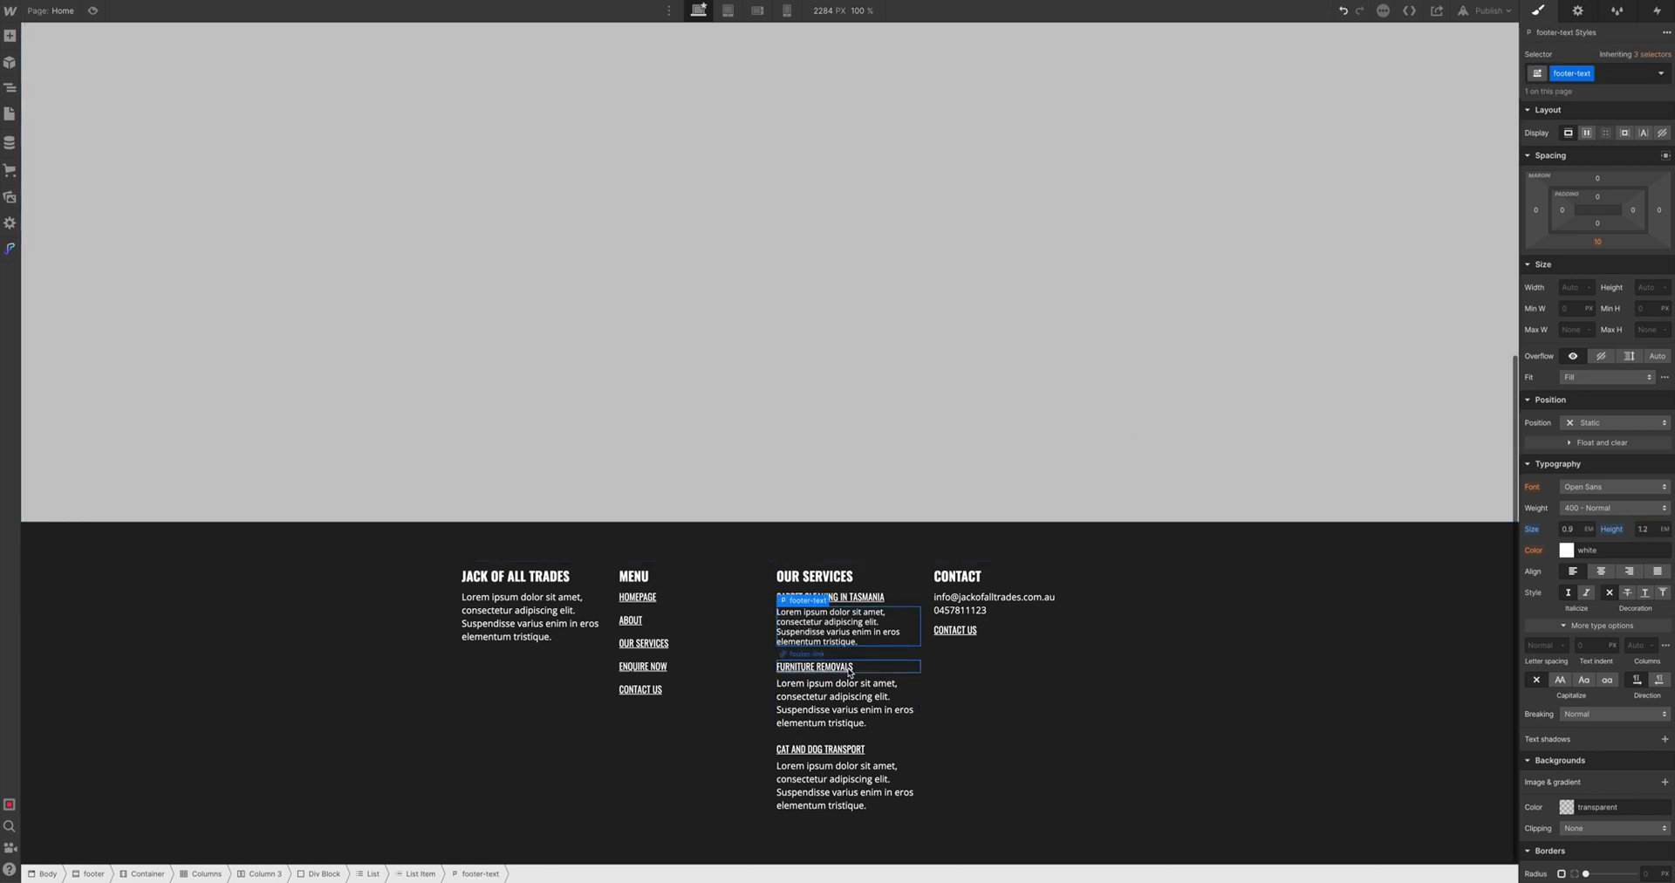
pyautogui.click(815, 667)
pyautogui.scroll(-1, 864, 771)
pyautogui.hotkey('ctrl', 'v')
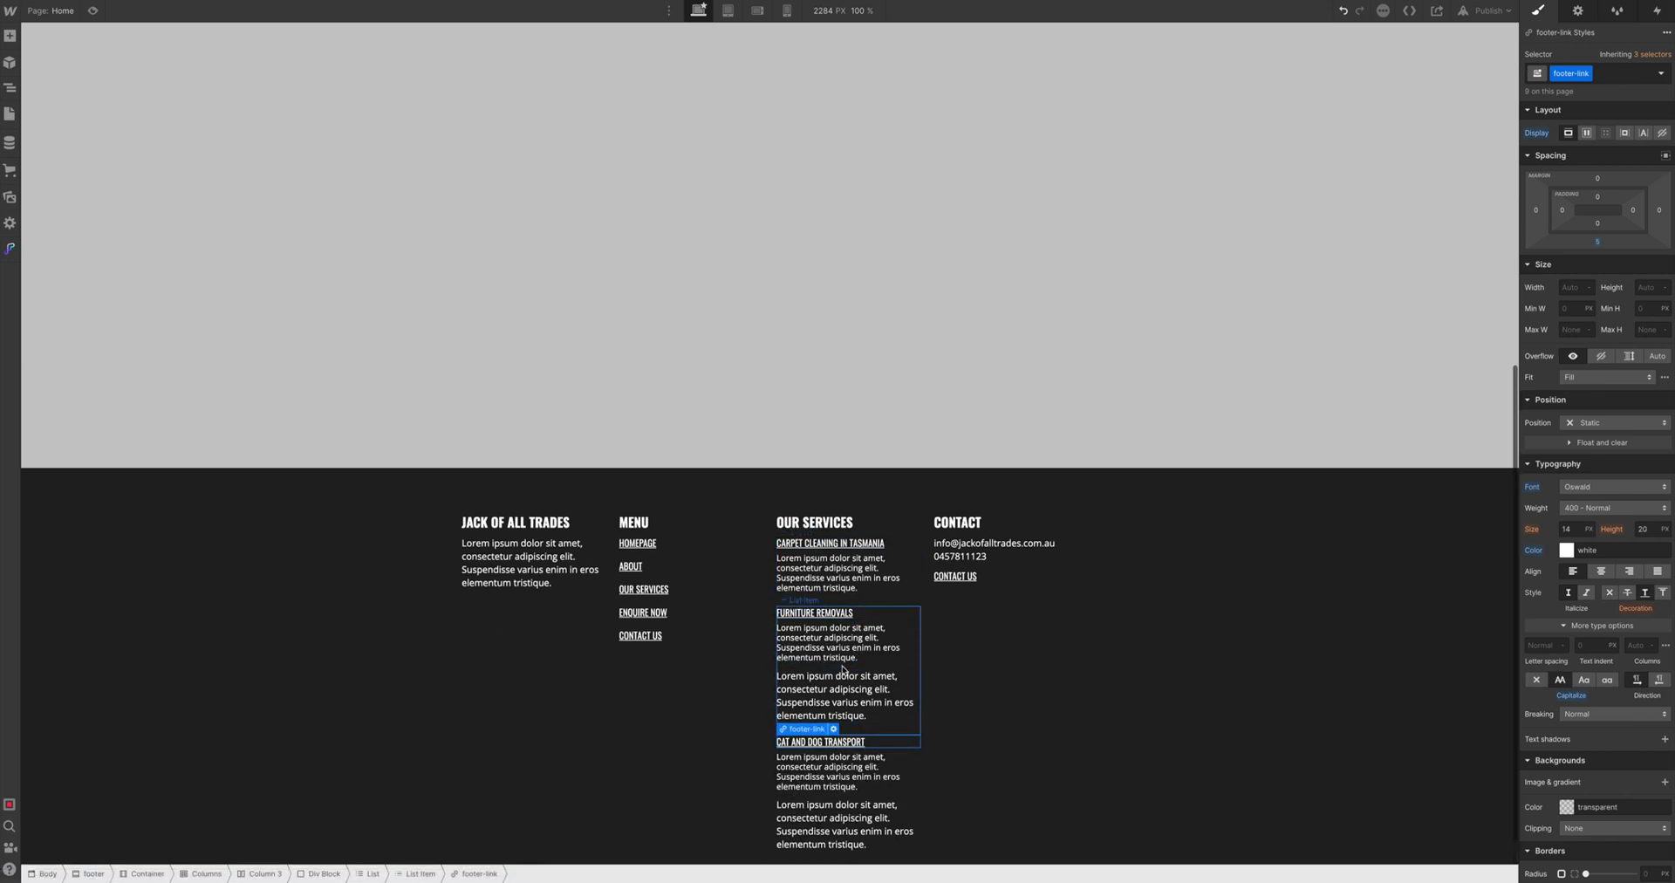
pyautogui.click(845, 681)
pyautogui.press('Delete')
pyautogui.click(828, 759)
pyautogui.press('Delete')
pyautogui.click(991, 725)
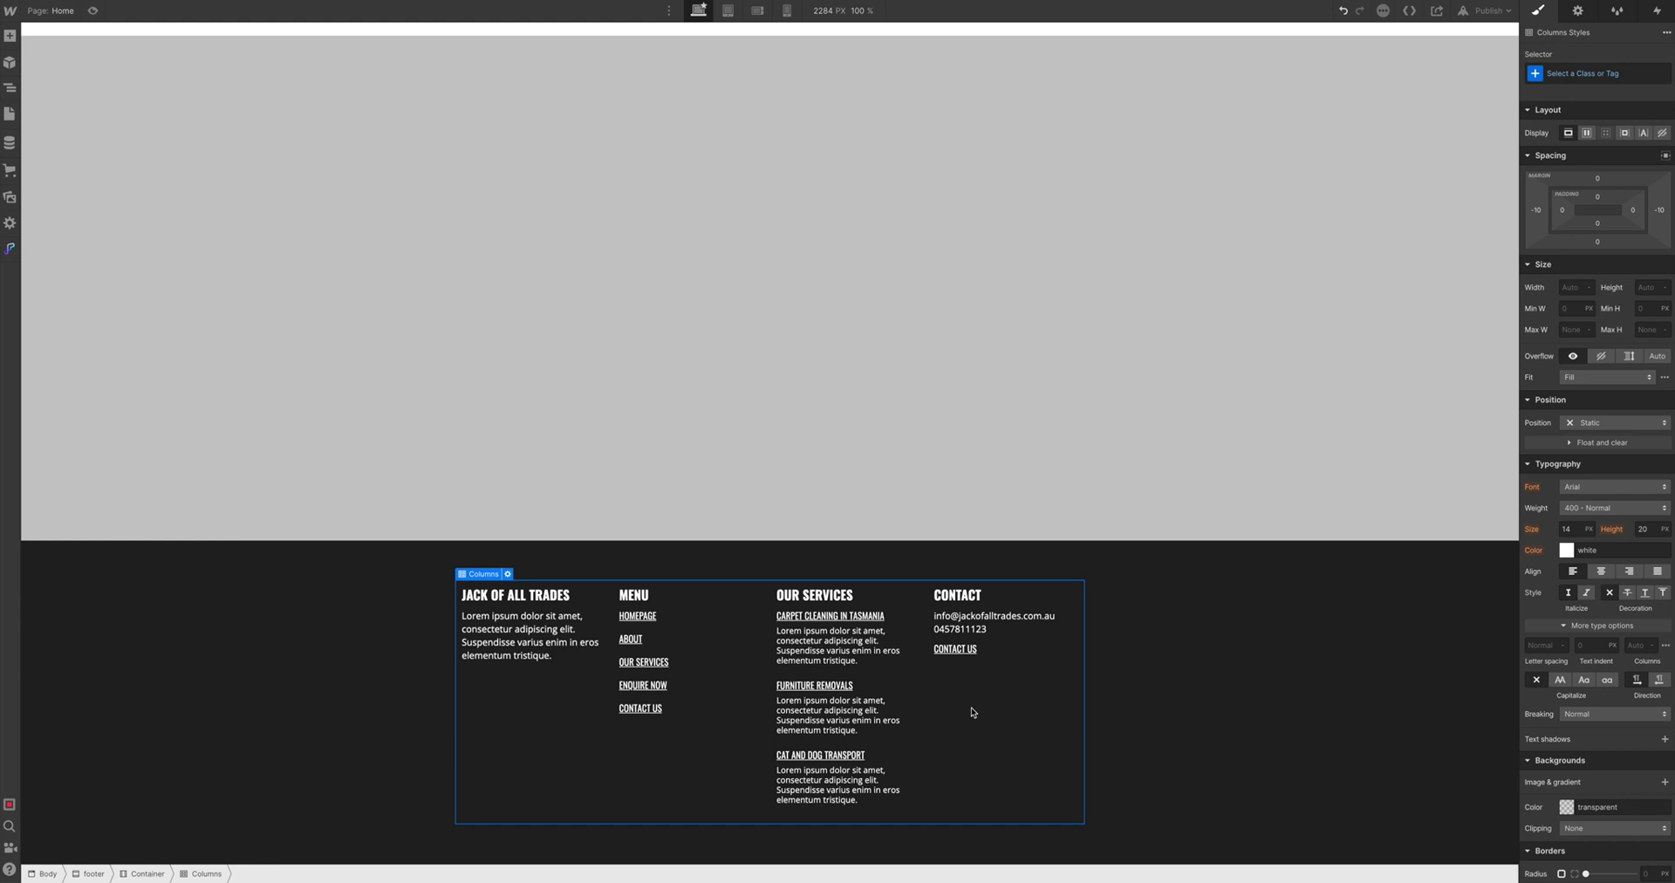
# Undo a misplaced Div Block and select the footer Container around the columns
pyautogui.click(9, 35)
pyautogui.moveTo(60, 276); pyautogui.dragTo(672, 774)
pyautogui.hotkey('ctrl', 'z')
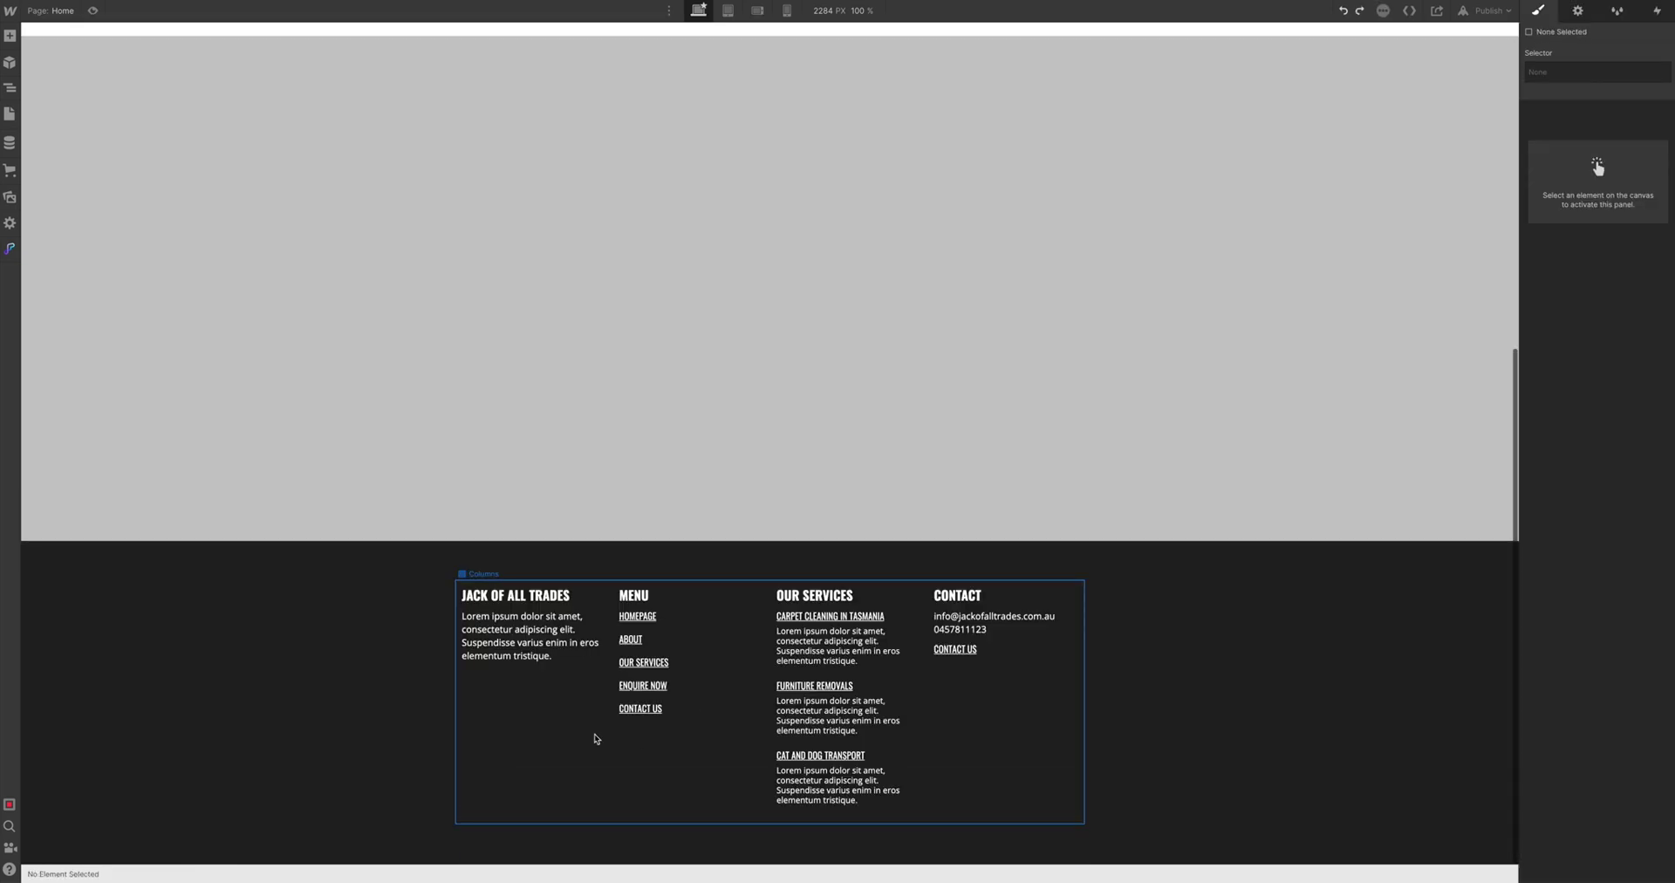
pyautogui.click(486, 792)
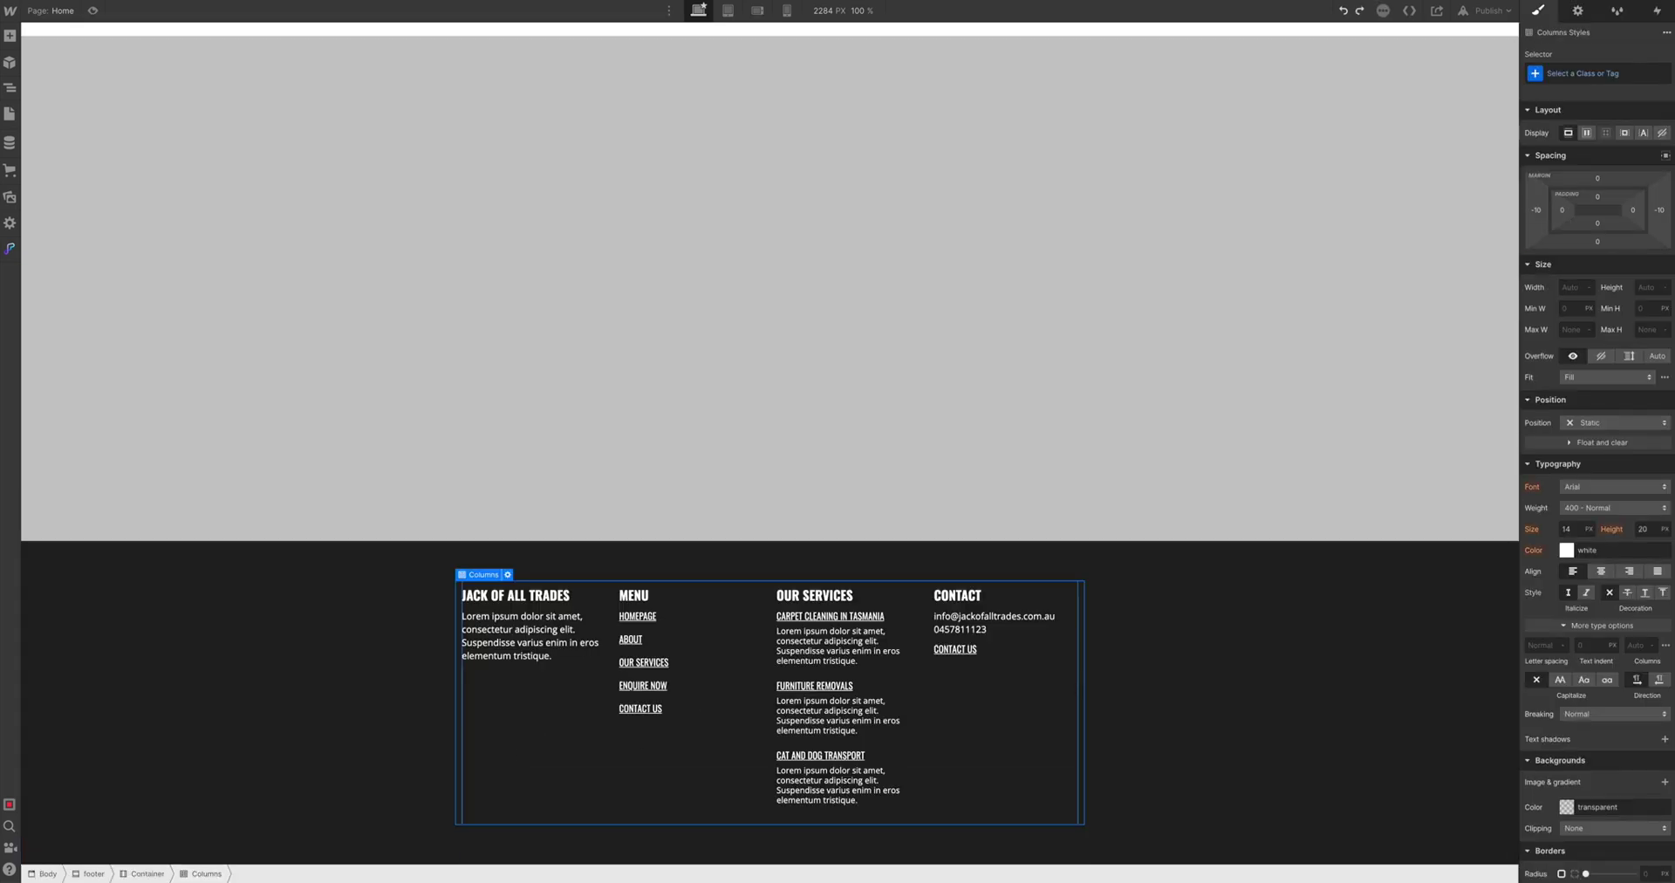
pyautogui.click(137, 874)
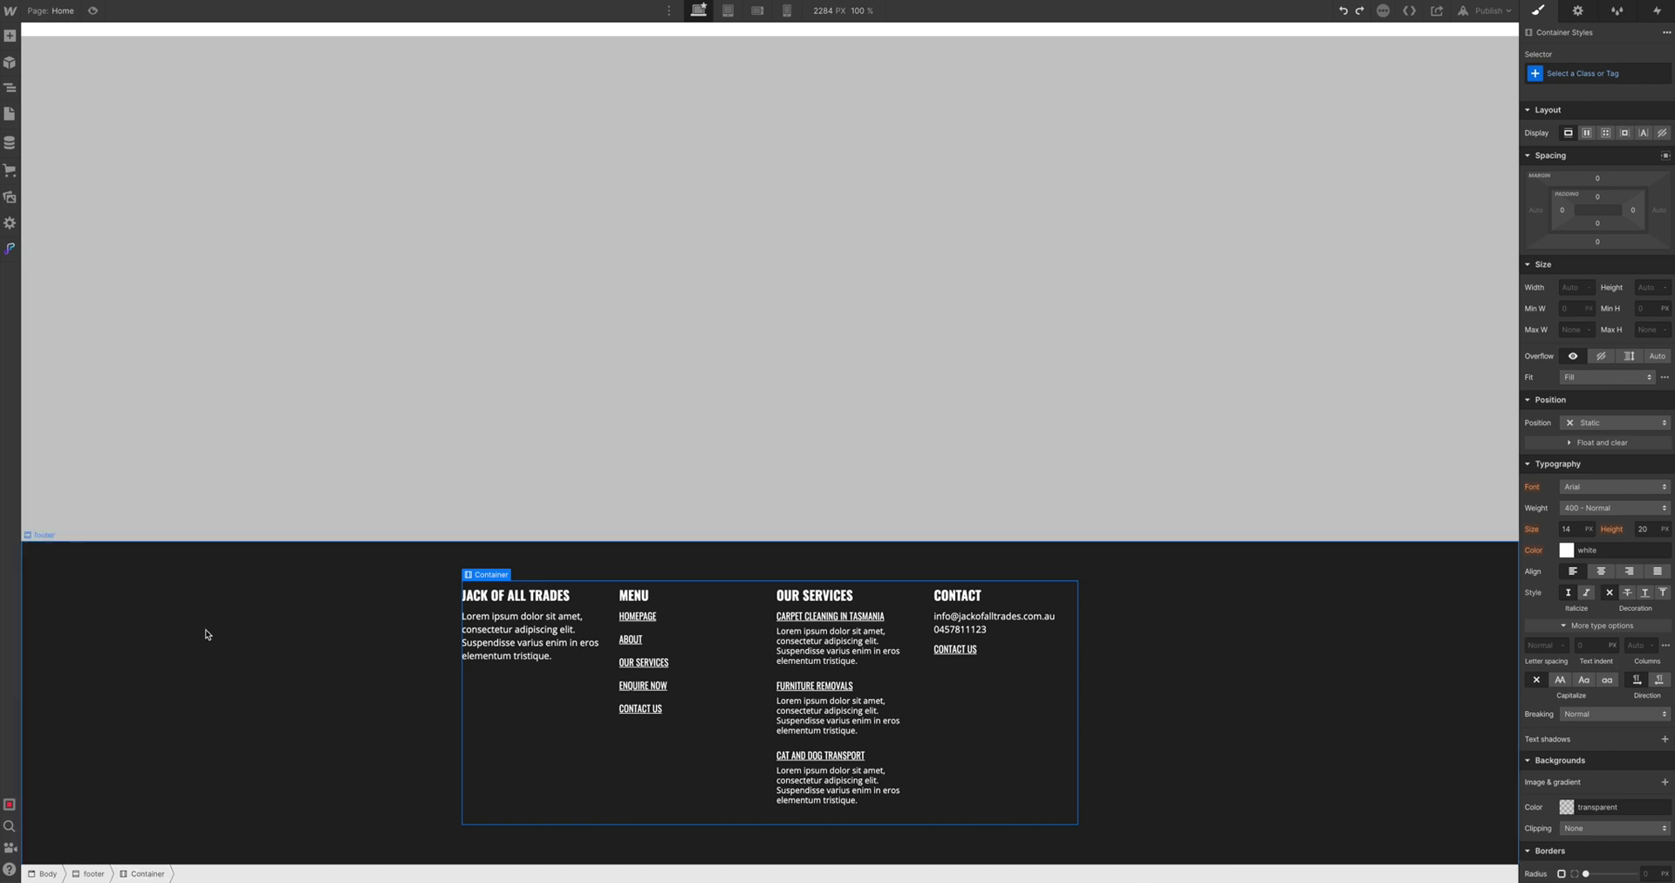
# Add a Div Block inside the footer Container with the class copyright
pyautogui.click(11, 35)
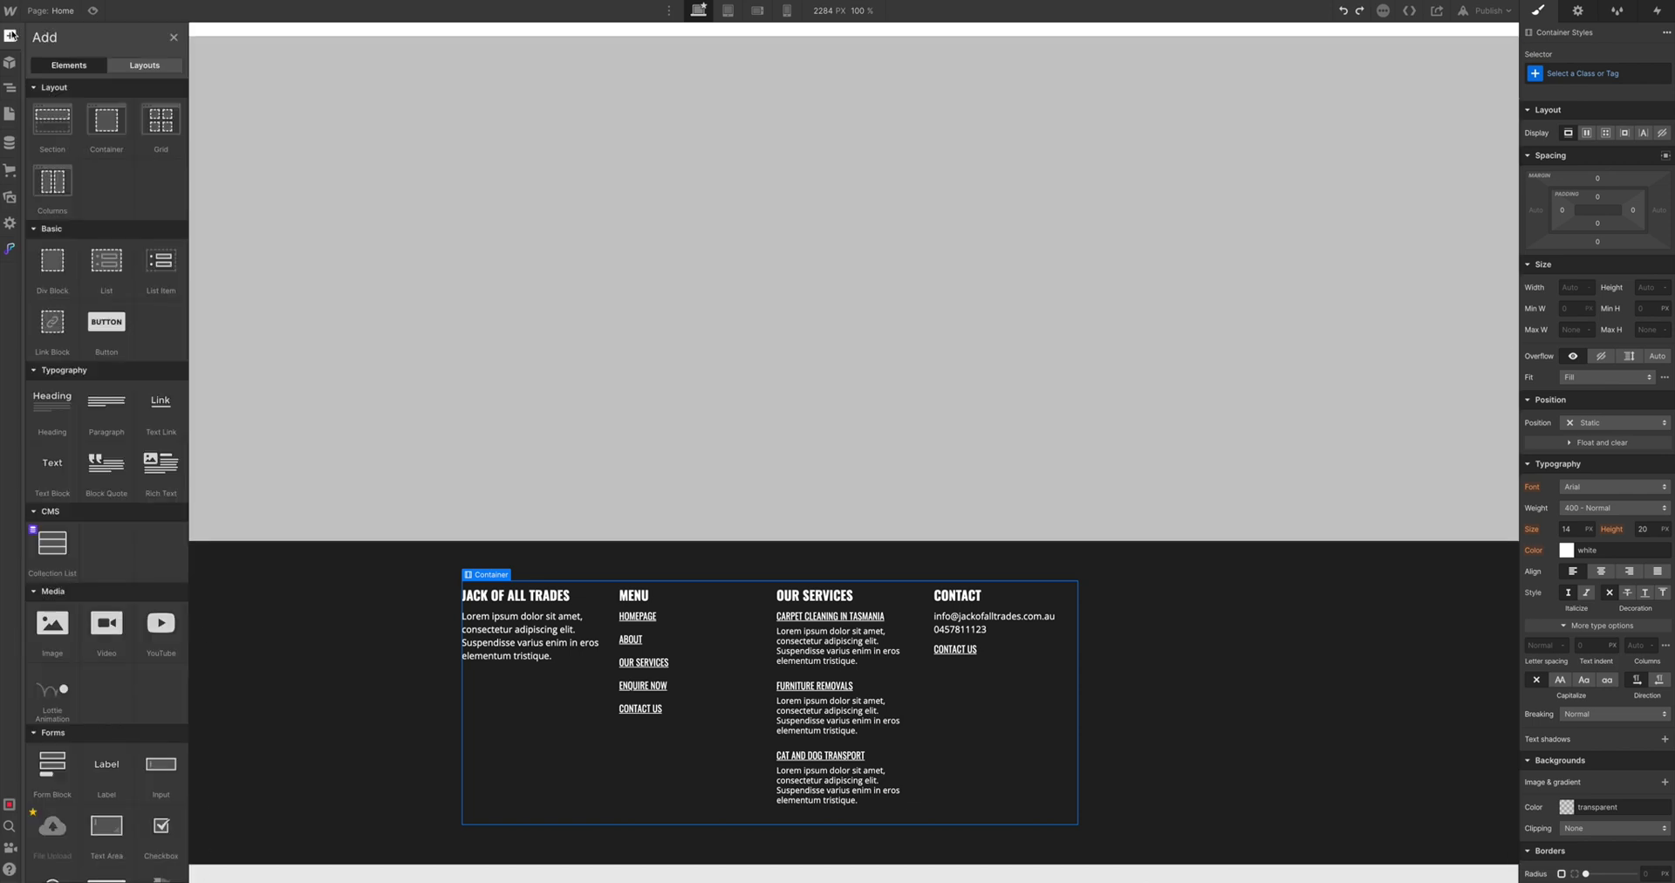
pyautogui.click(47, 255)
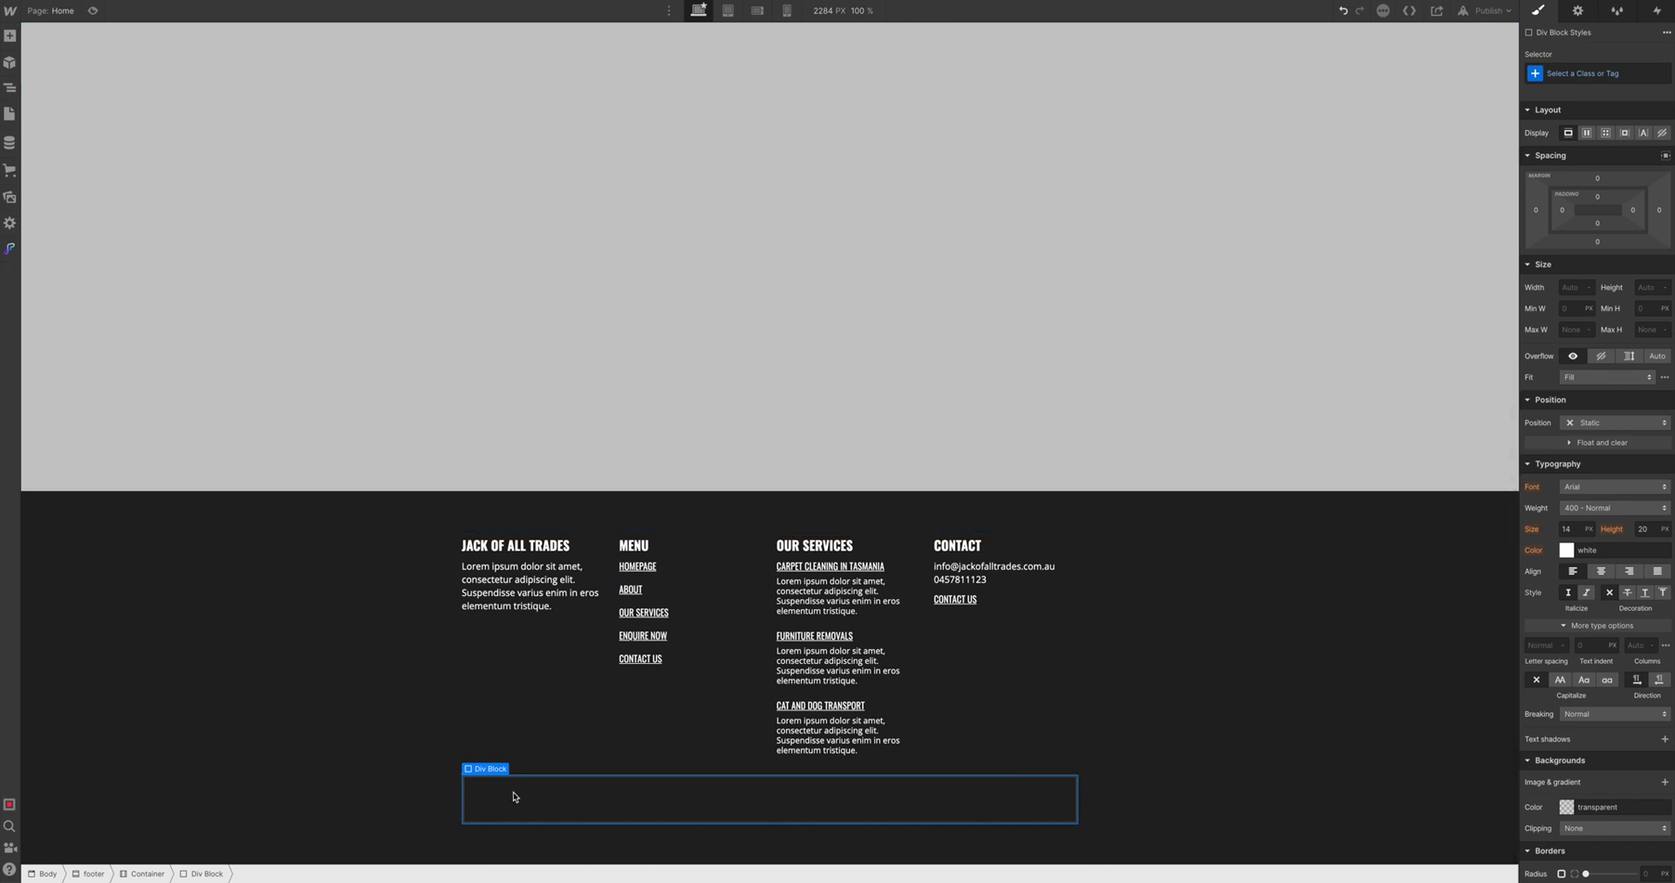
pyautogui.click(1582, 73)
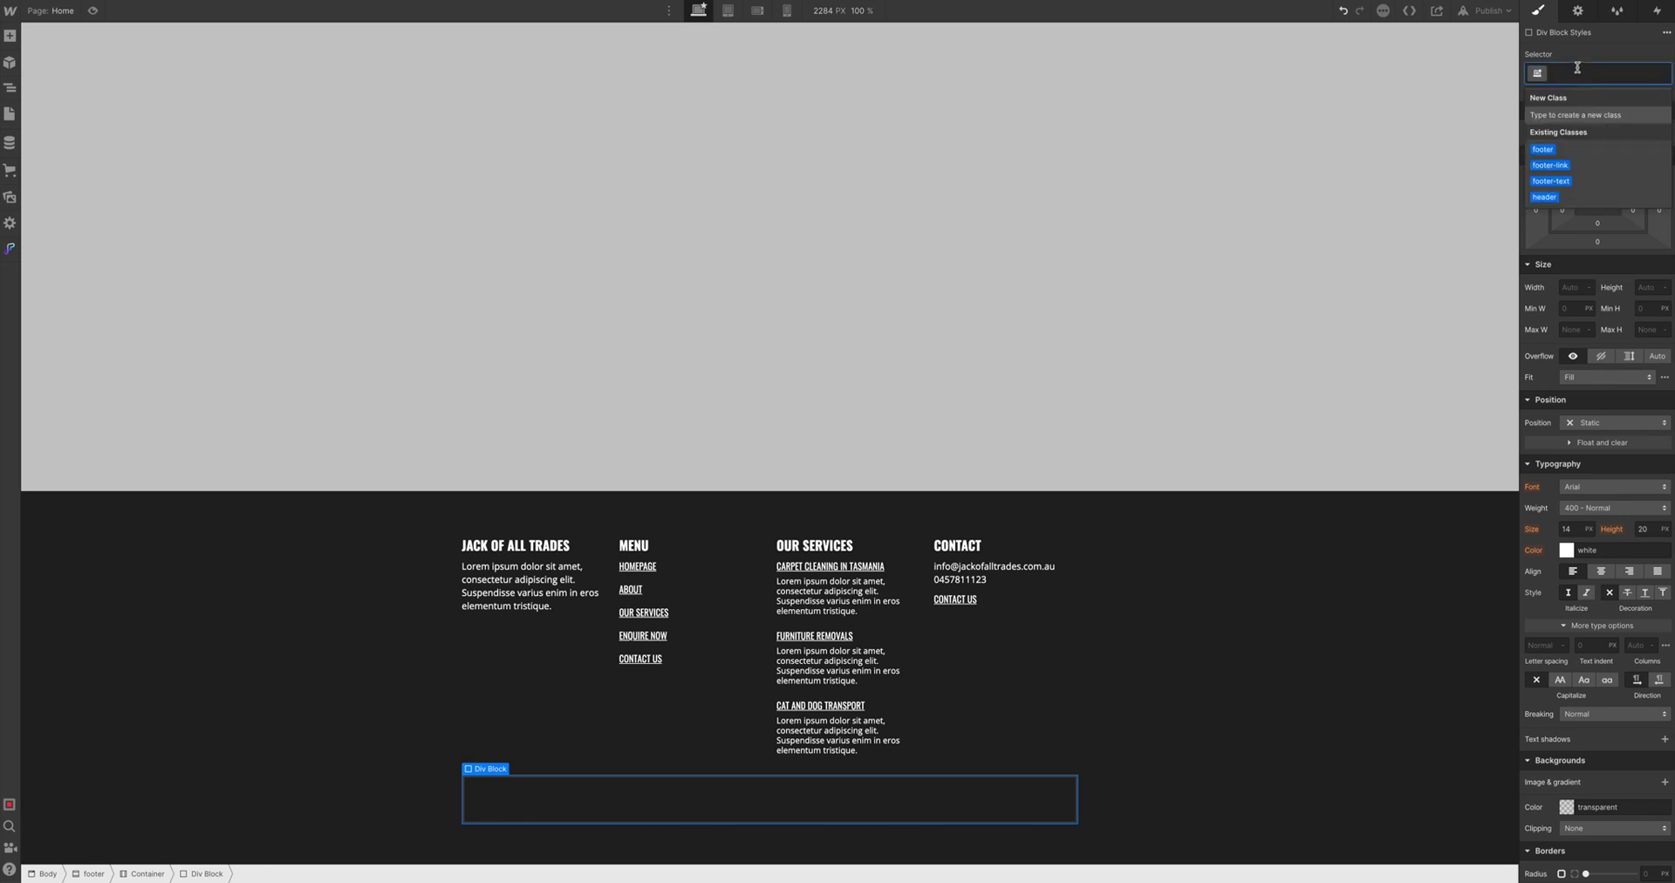
pyautogui.write('copyright')
pyautogui.press('Return')
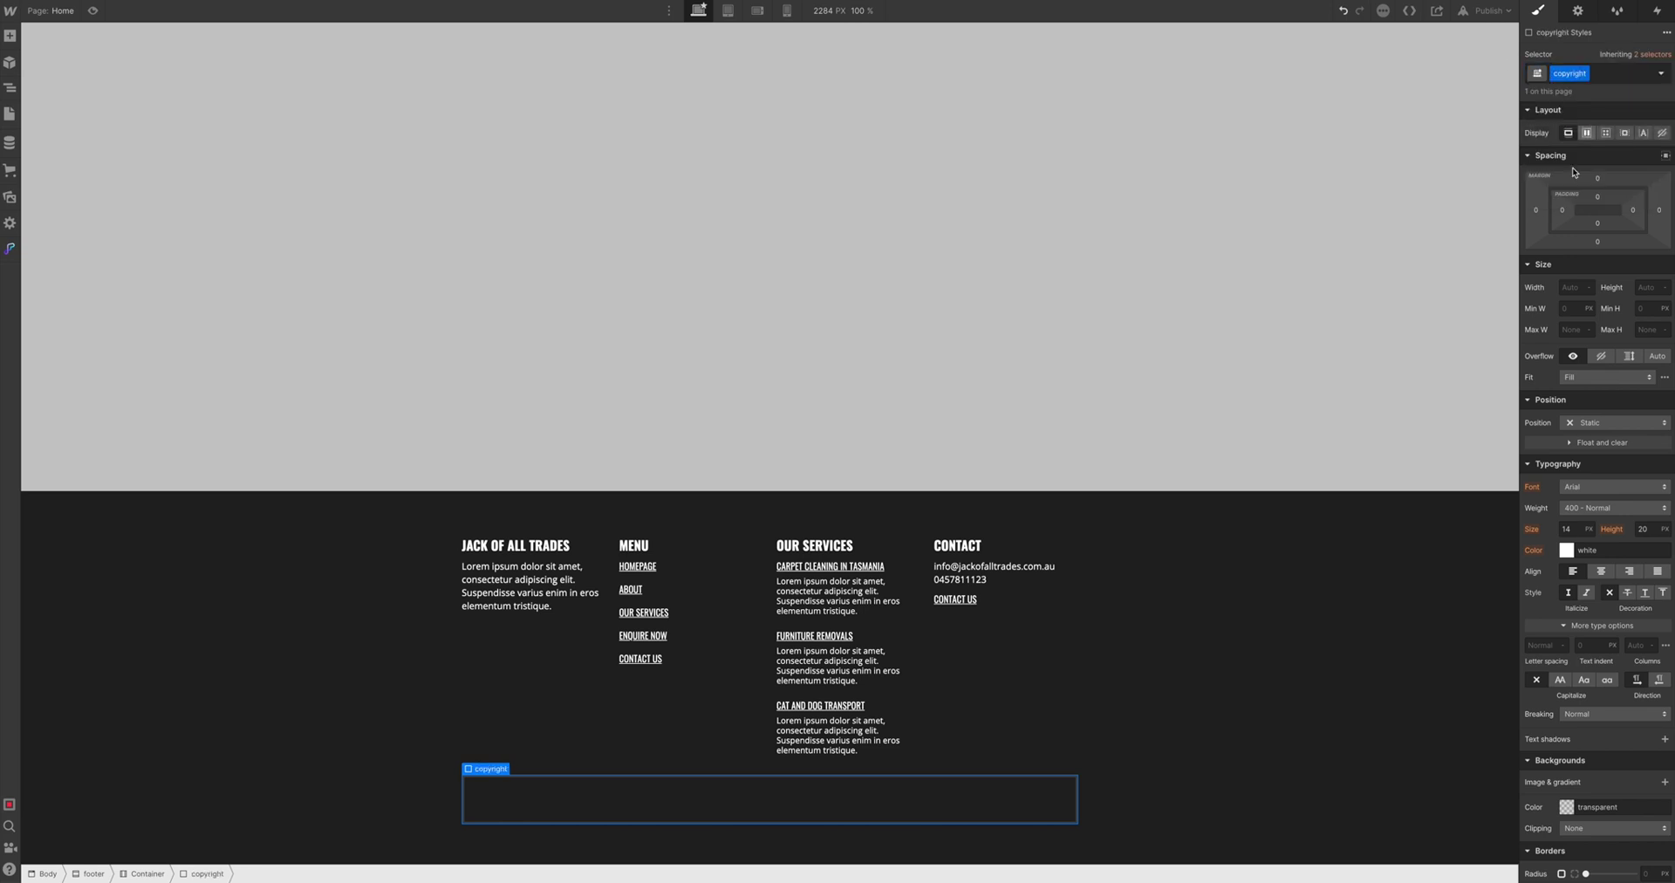
# Give the copyright block a 15 px top margin and centered text alignment
pyautogui.click(1597, 178)
pyautogui.write('15')
pyautogui.press('Return')
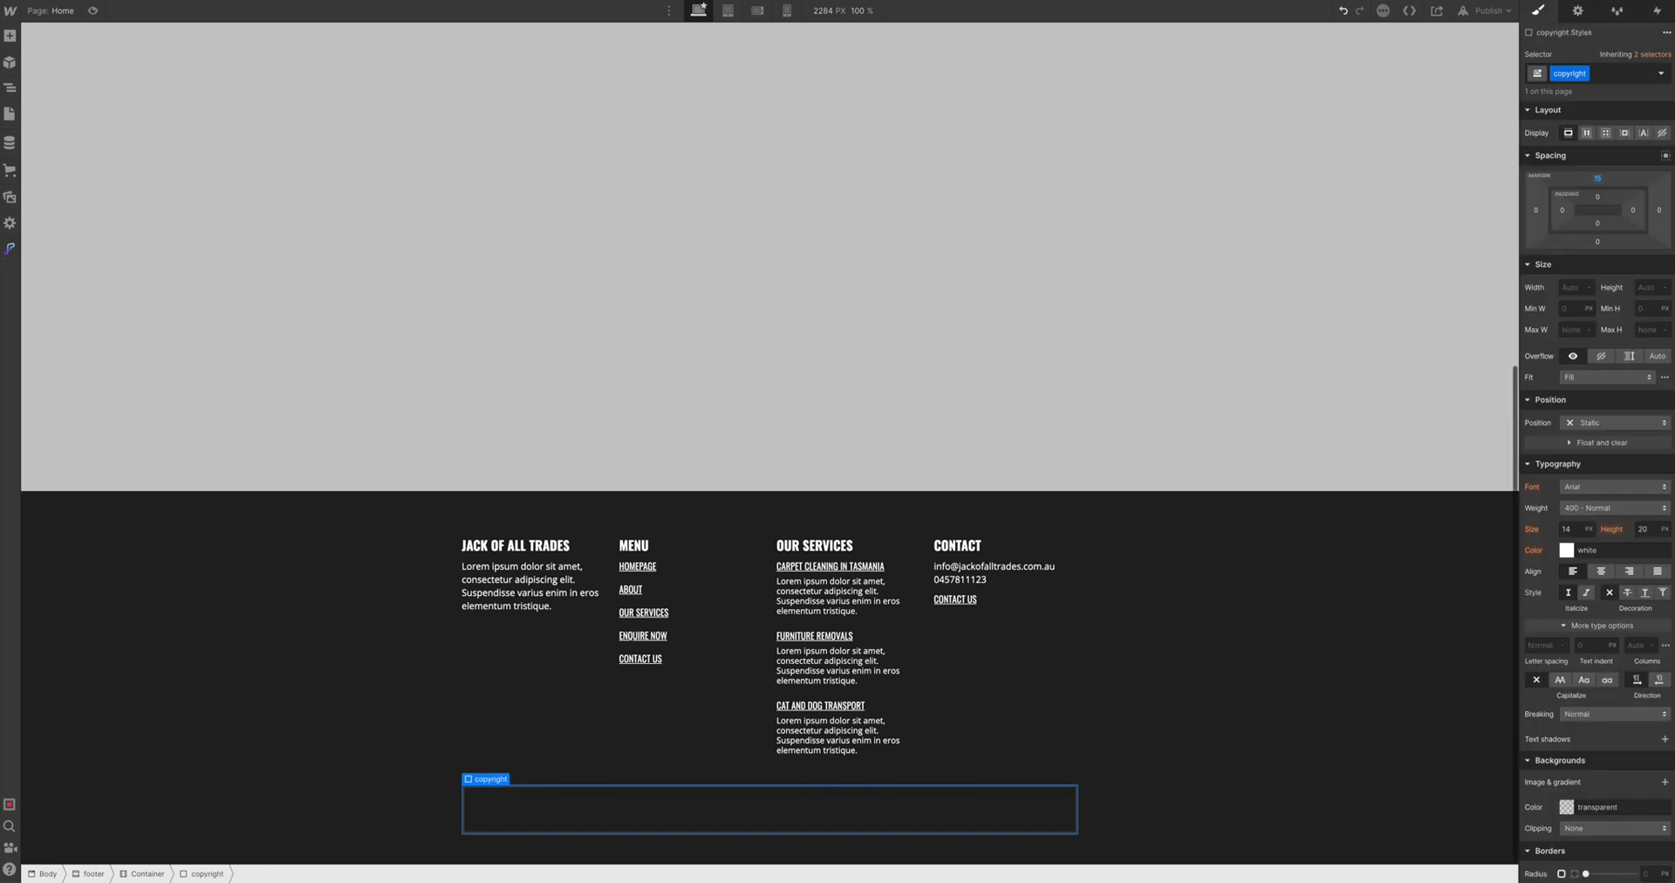
pyautogui.click(1600, 571)
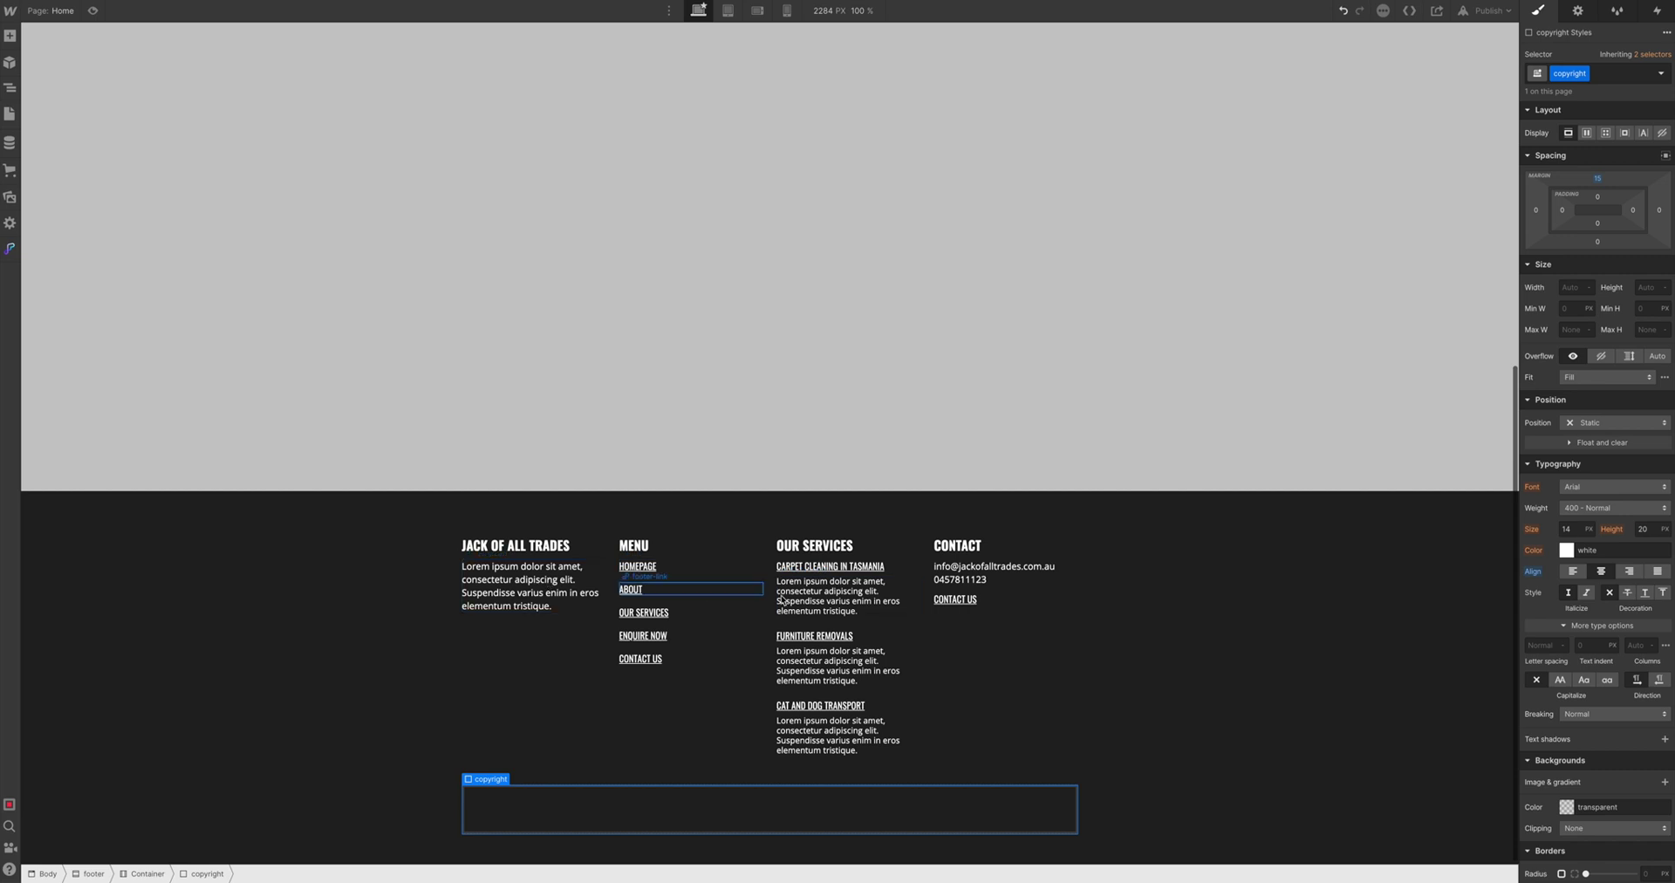
# Copy the first column's paragraph into the empty copyright block
pyautogui.click(560, 581)
pyautogui.hotkey('ctrl', 'c')
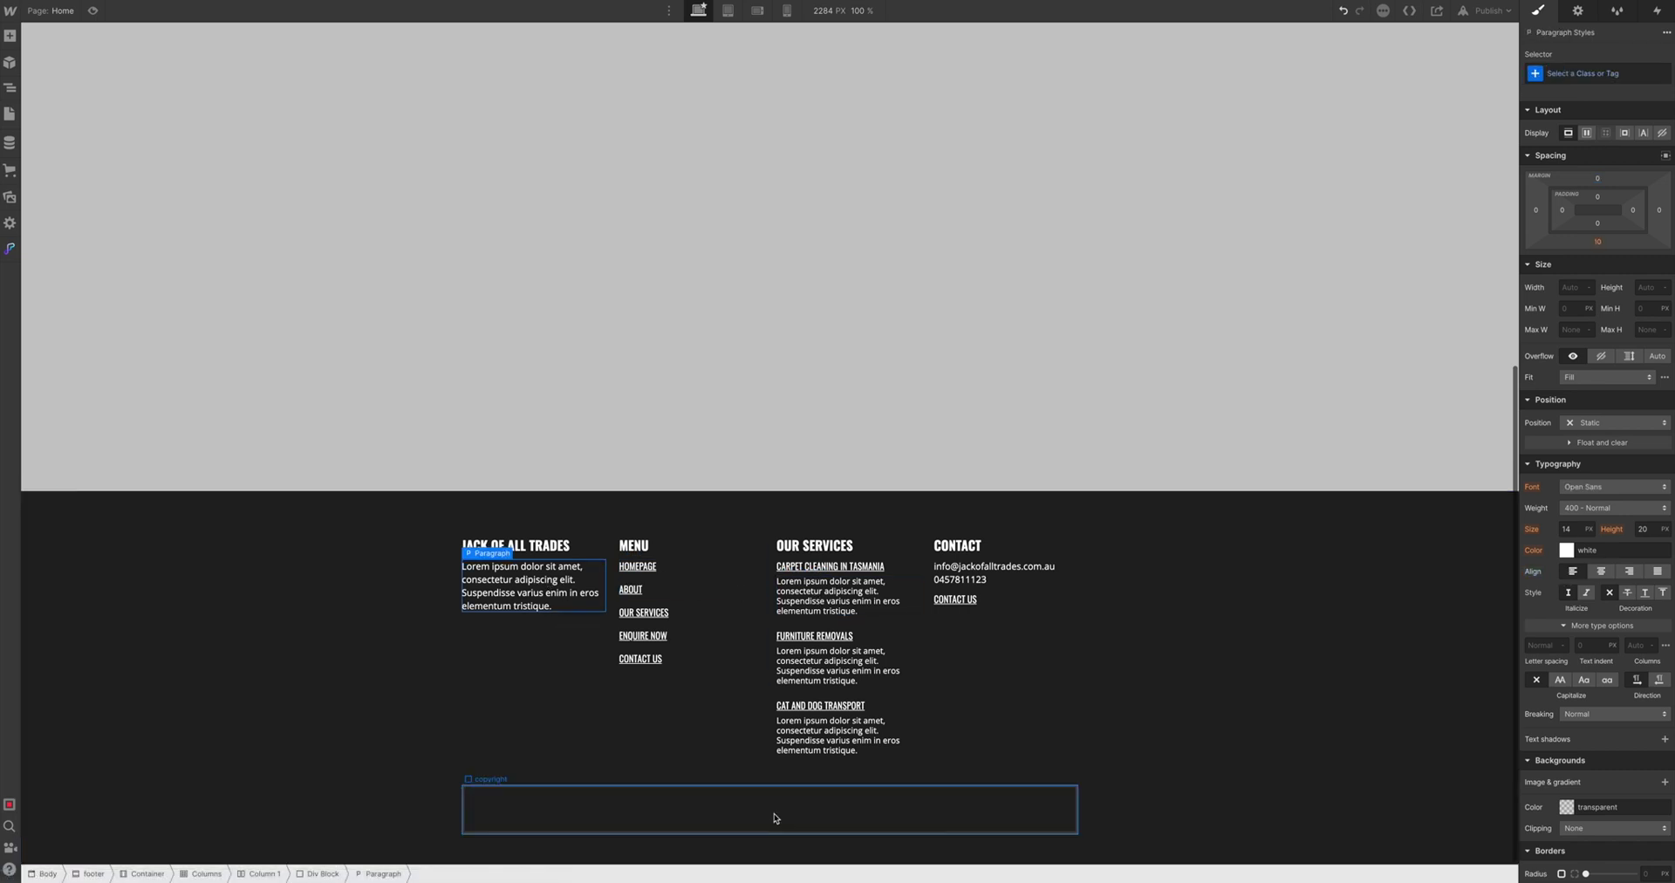
pyautogui.click(774, 815)
pyautogui.hotkey('ctrl', 'v')
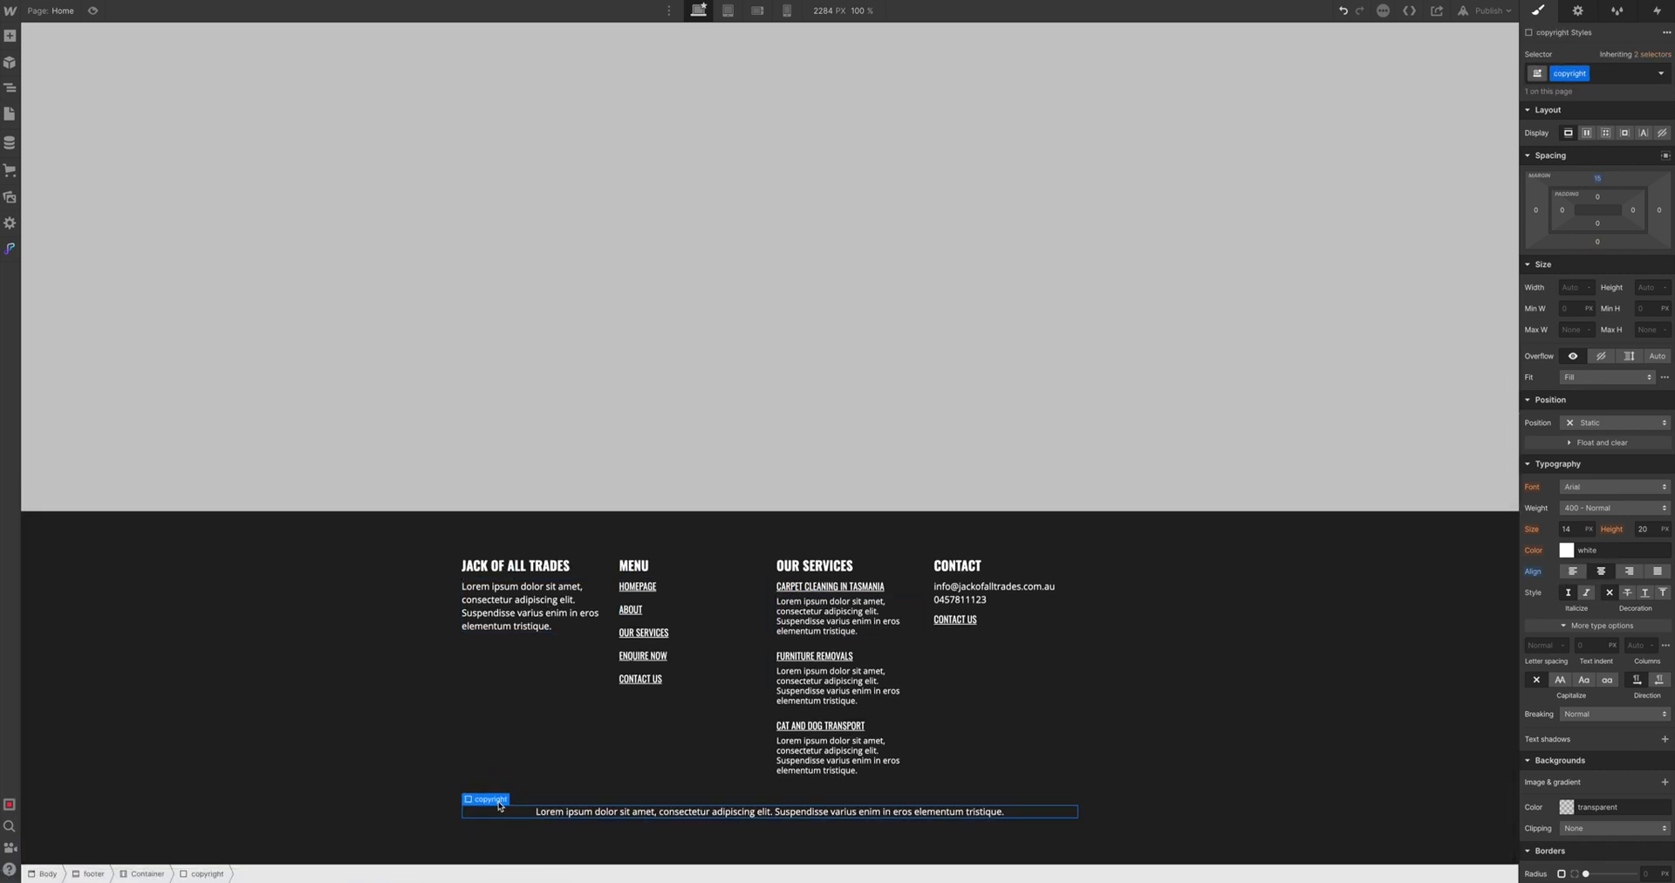
# Change its text to 'Copyright Jack Of All Trades 2022. All Rights Reserved.'
pyautogui.doubleClick(561, 809)
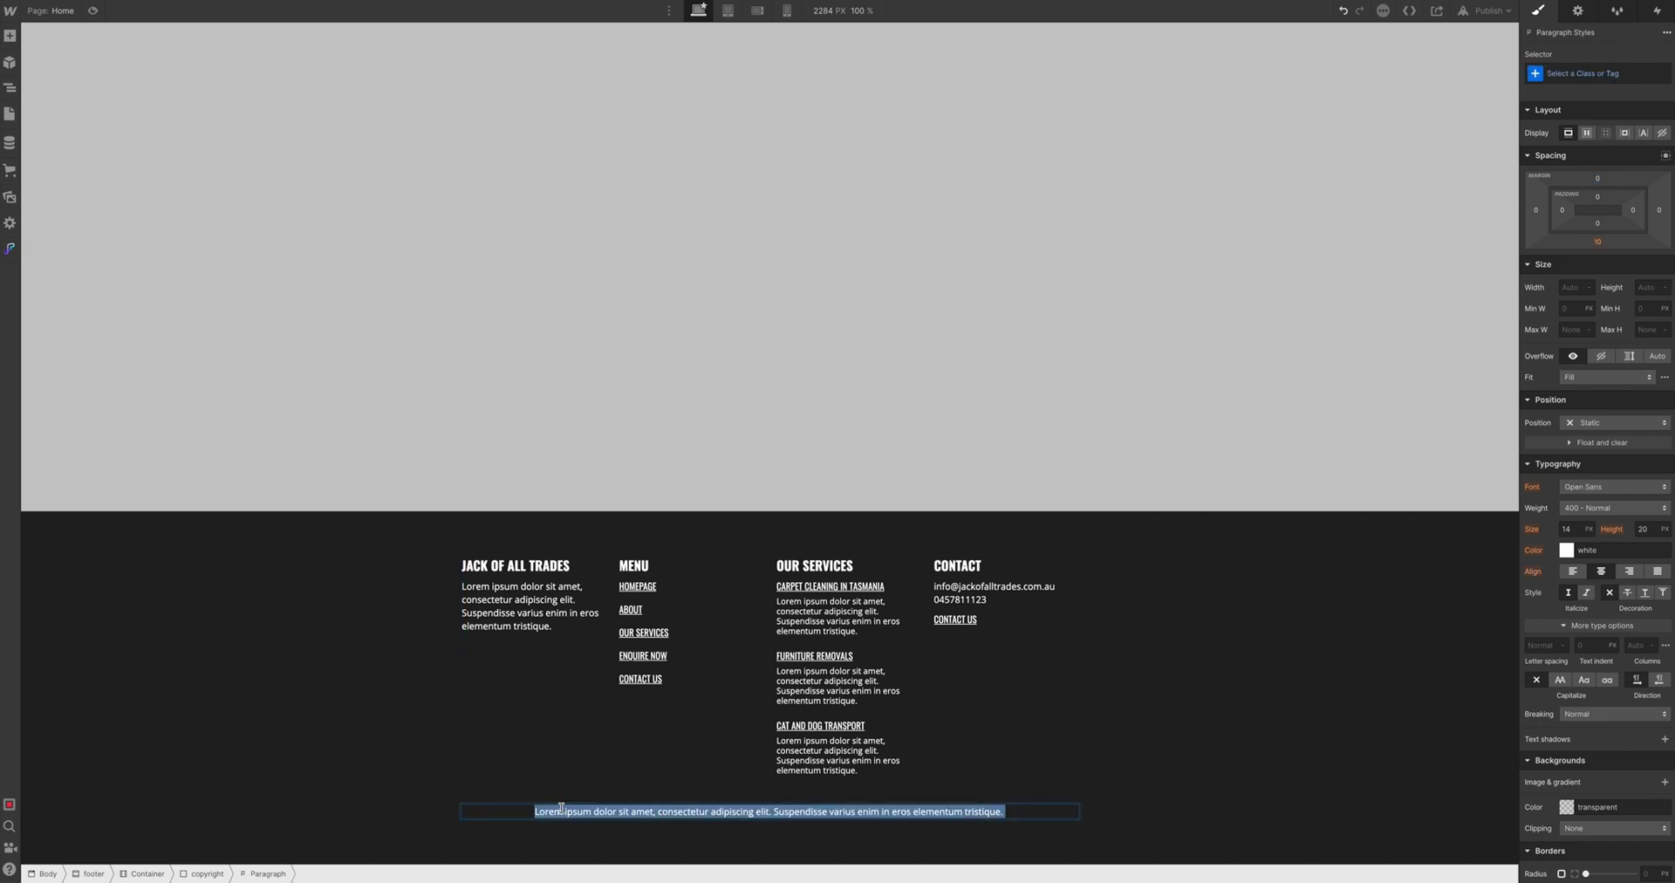
pyautogui.write('Copy')
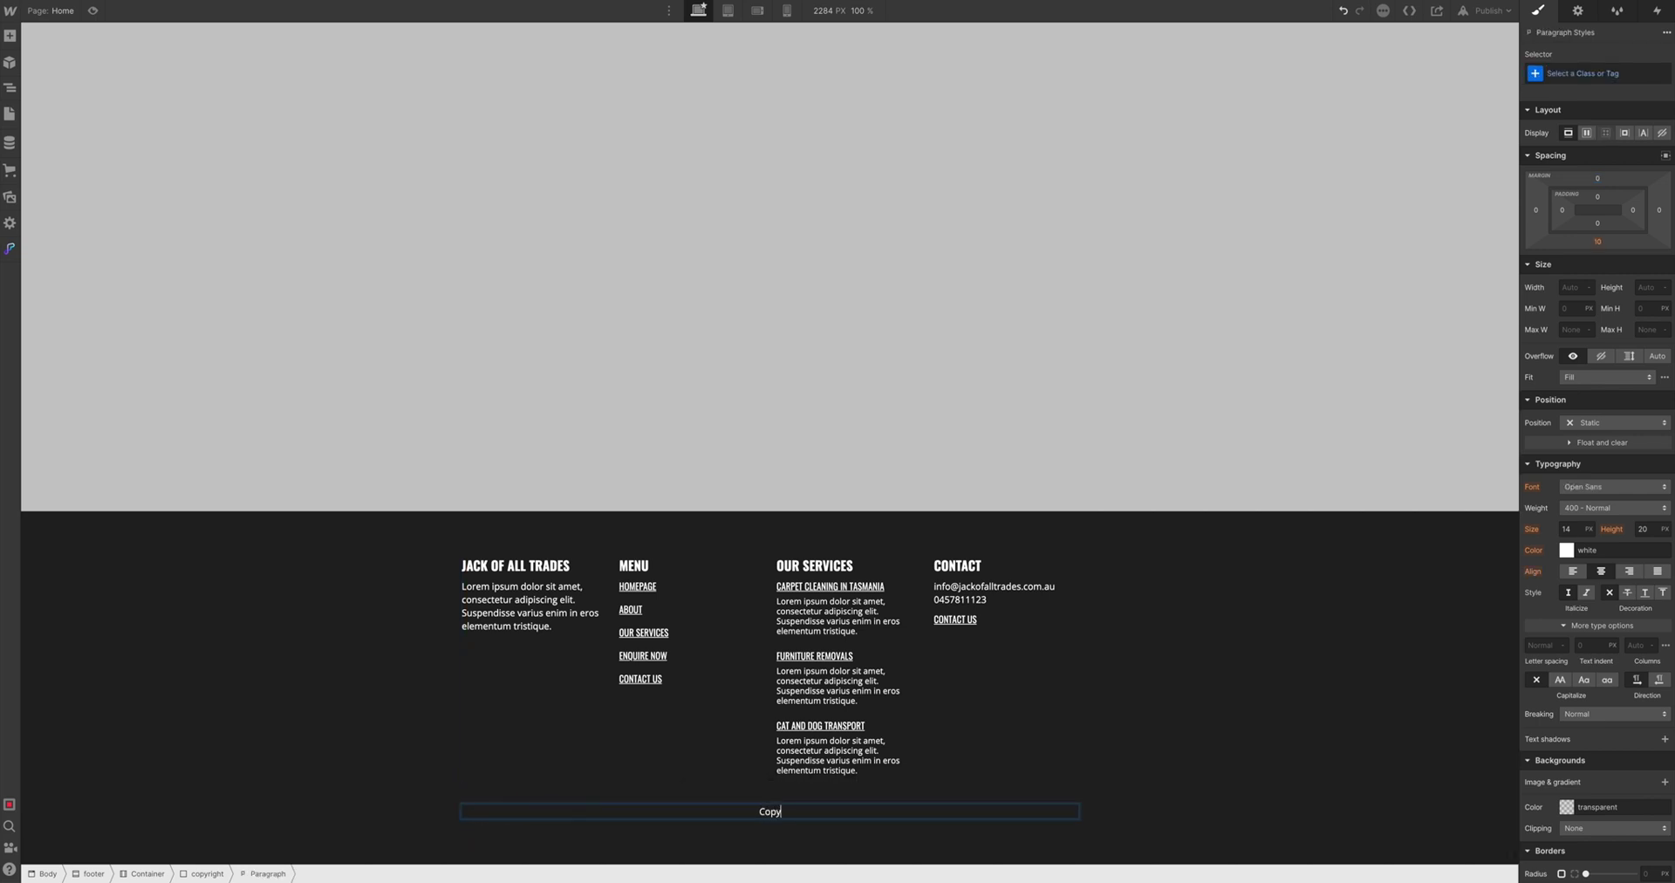
pyautogui.write('right')
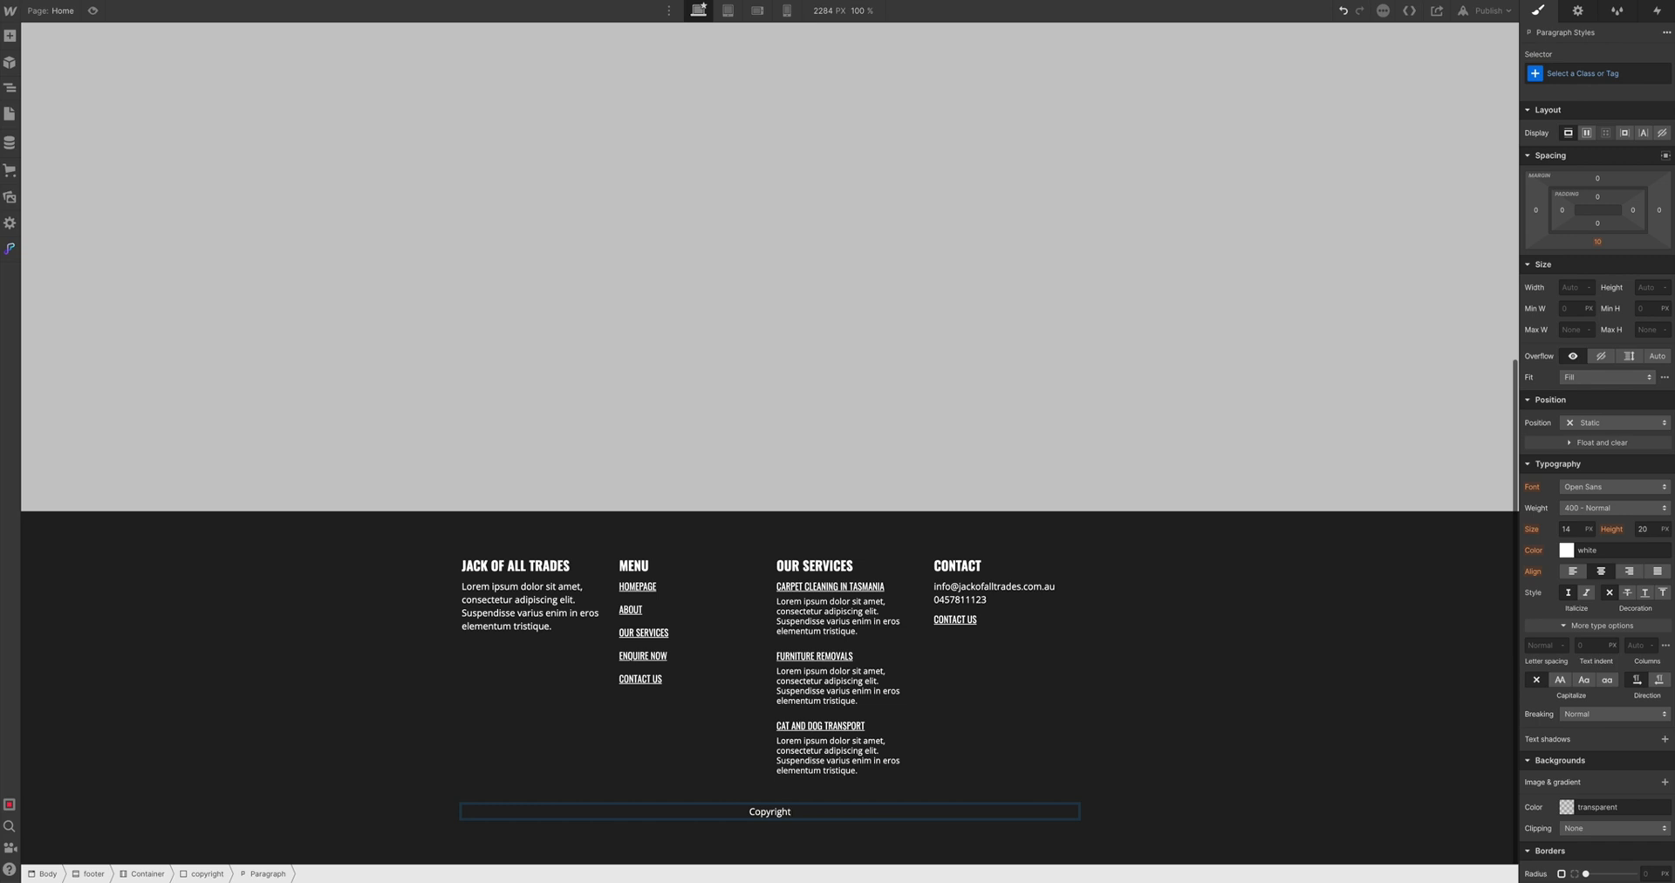
pyautogui.write(' Jack Of')
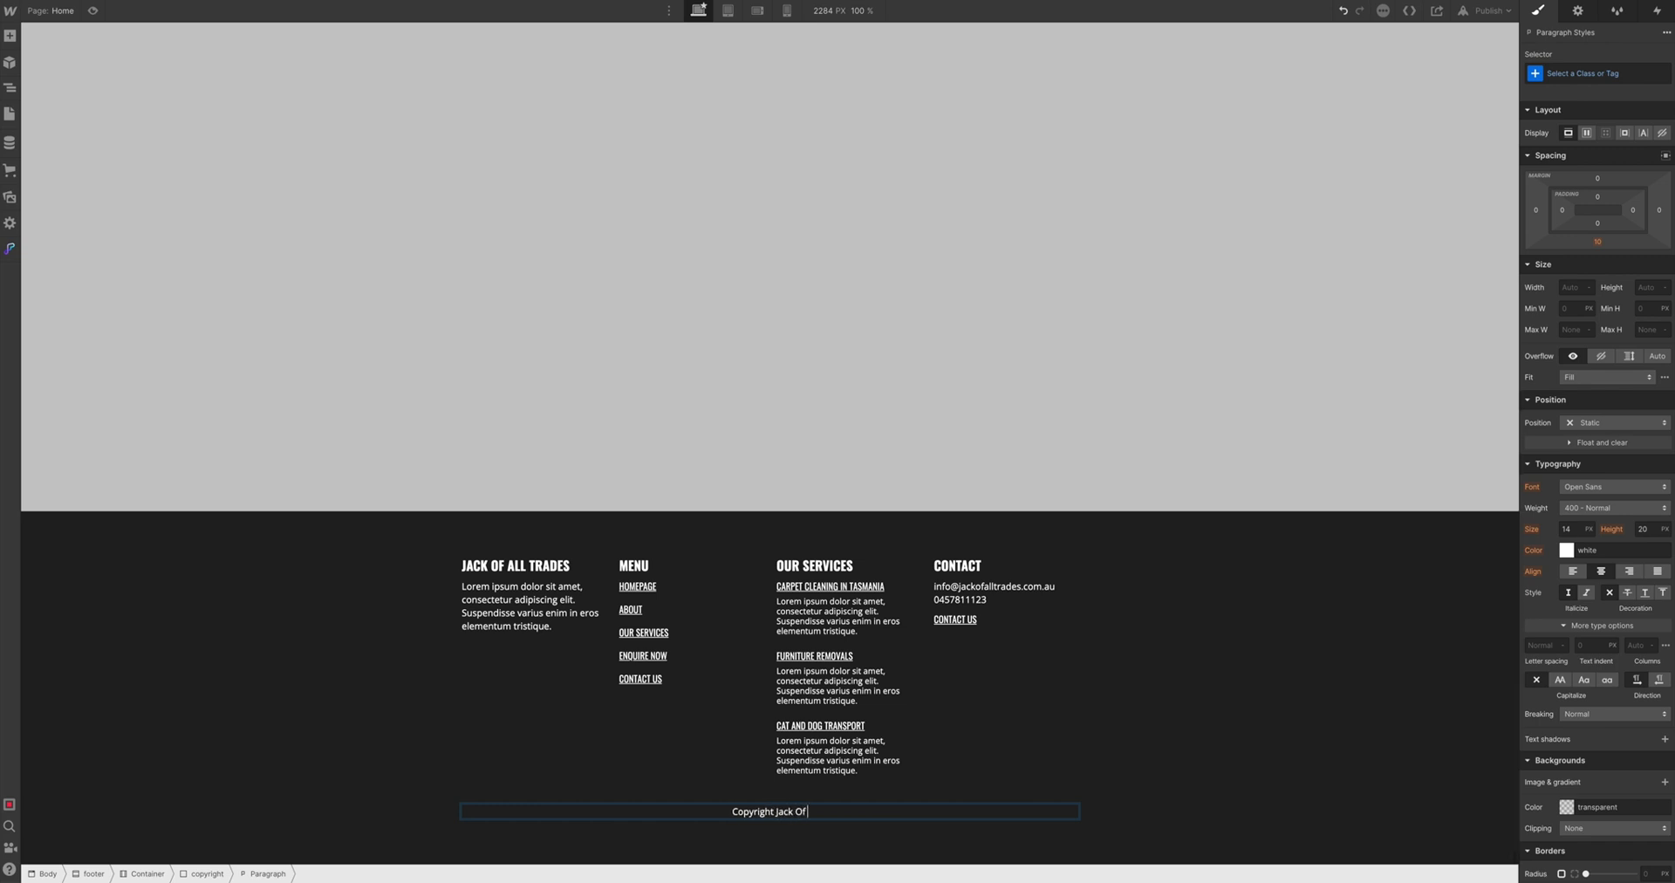
pyautogui.write(' All Tra')
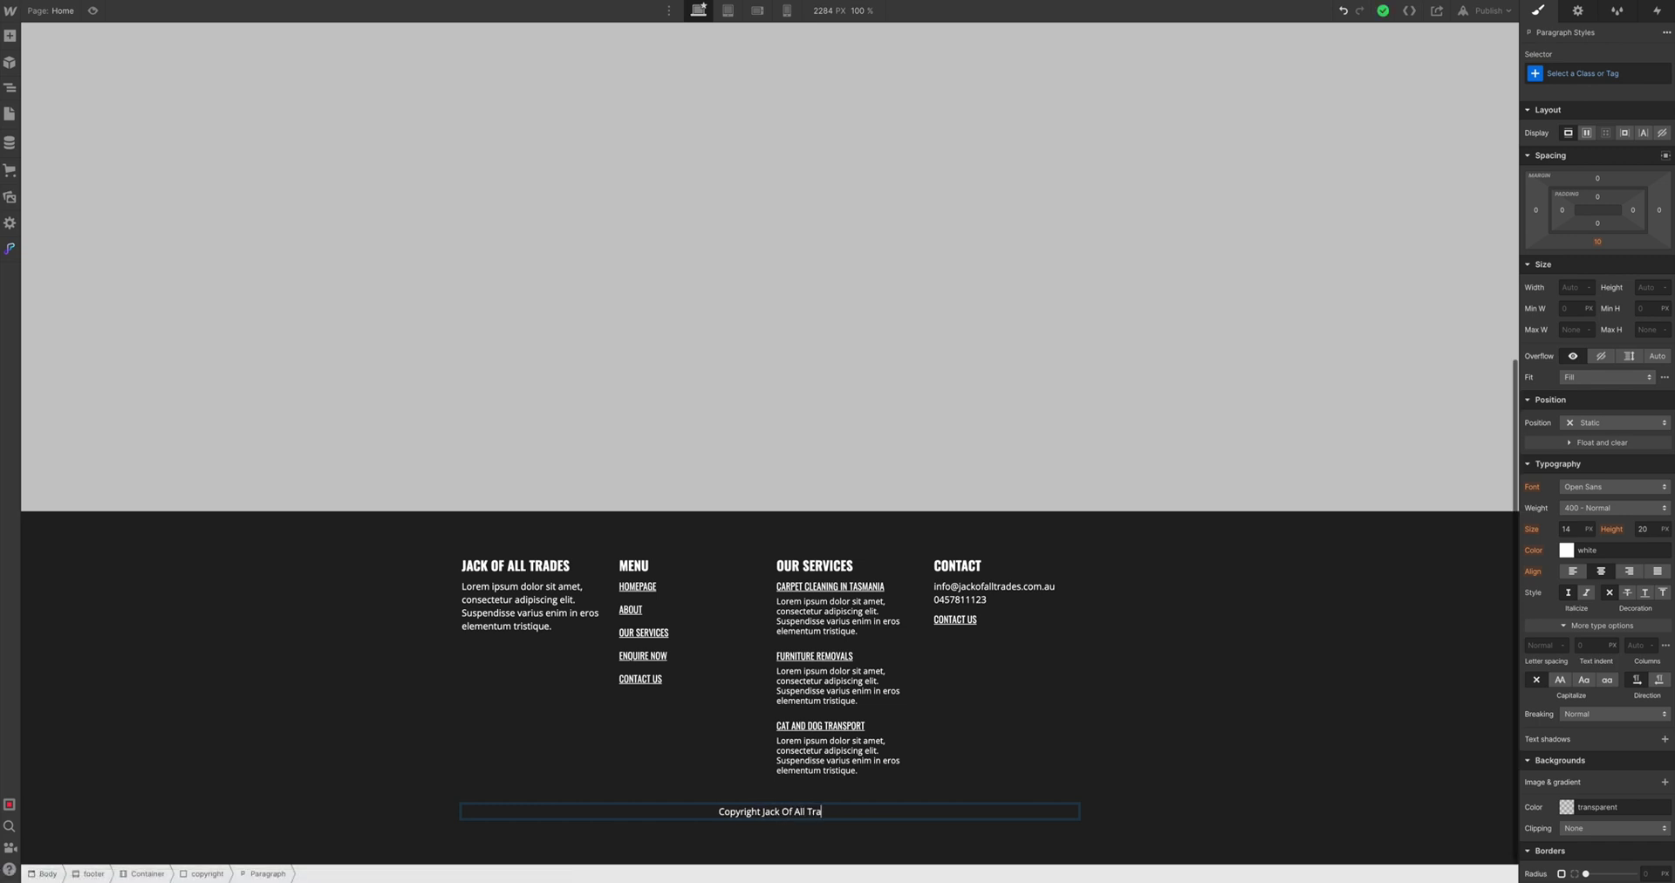
pyautogui.write('des 2022. All Rights')
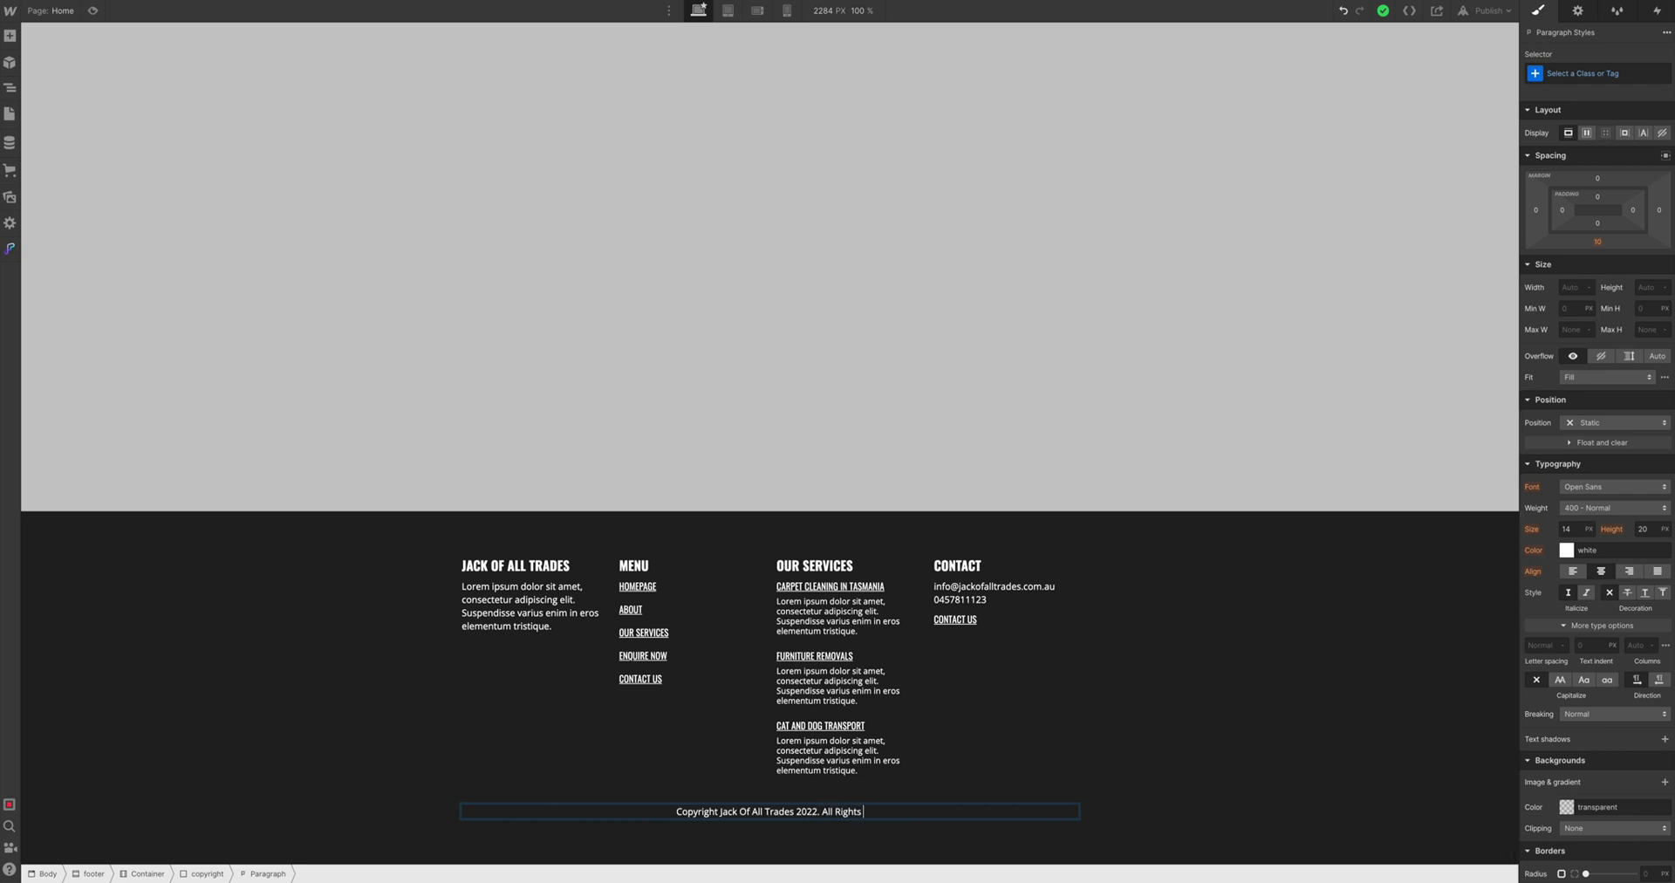
pyautogui.write(' Reserved')
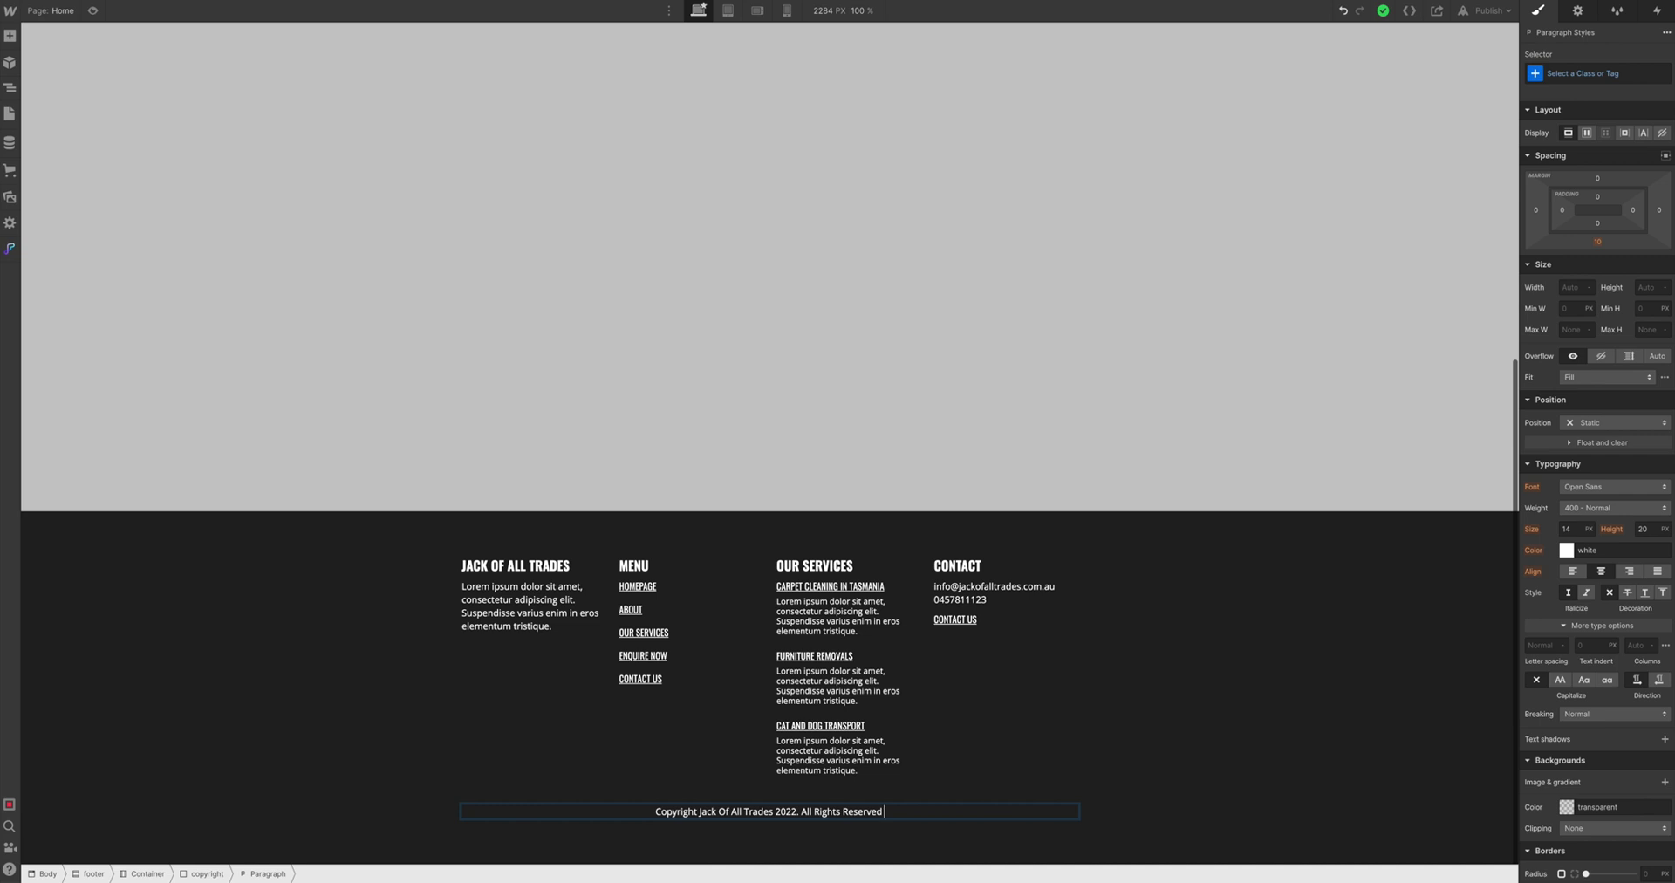
pyautogui.write('.')
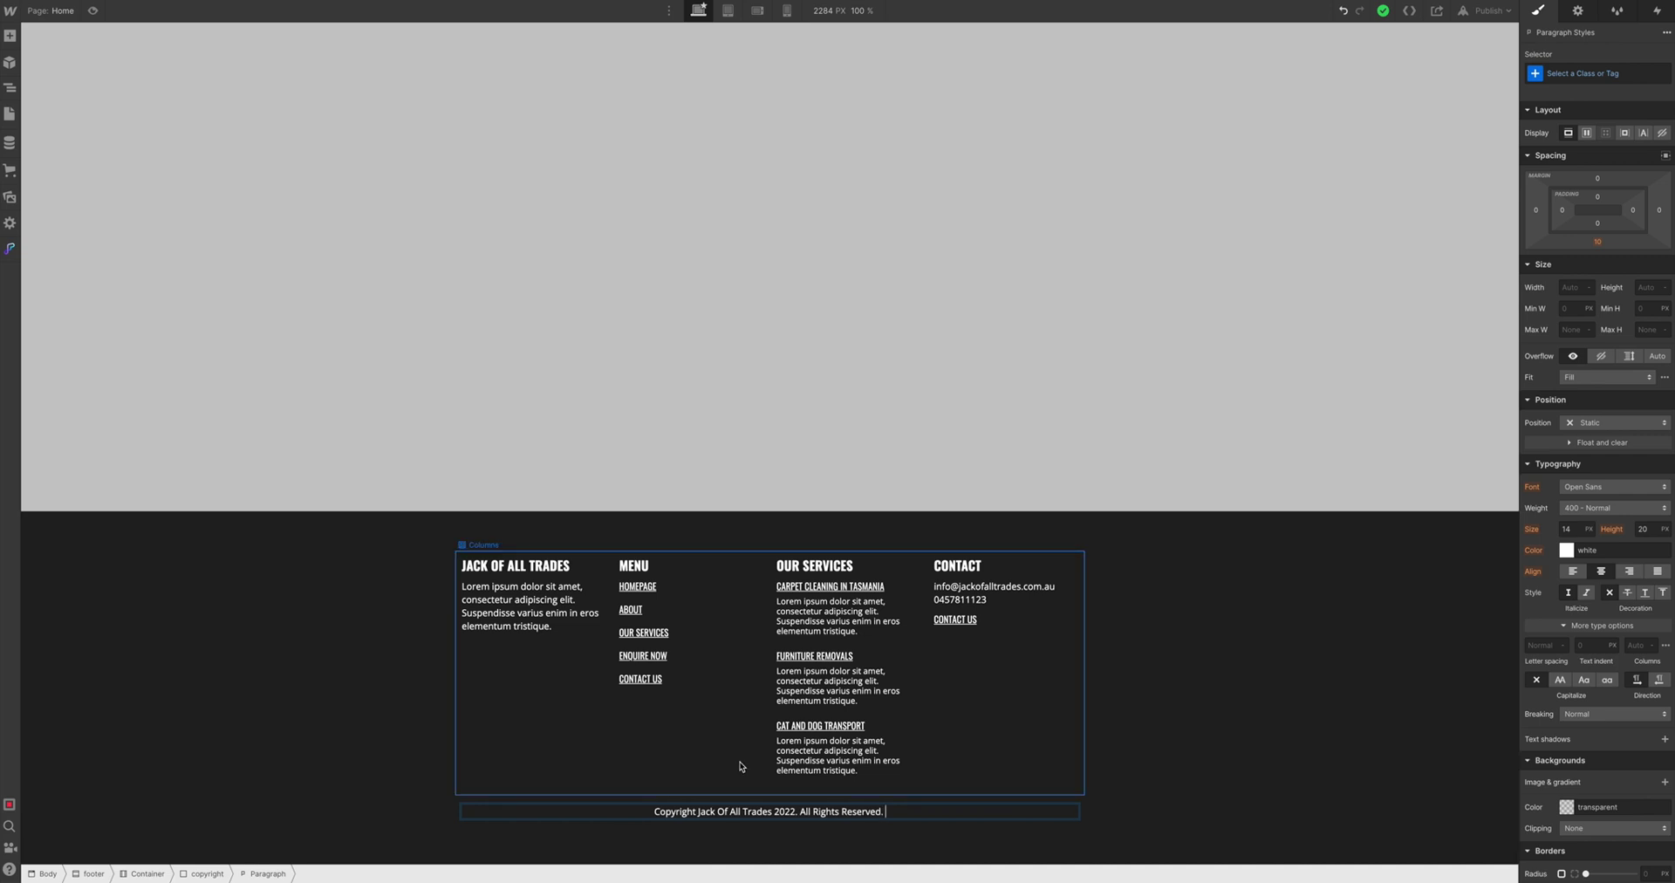
pyautogui.write(' Poli')
pyautogui.press('BackSpace')
pyautogui.press('BackSpace')
pyautogui.press('BackSpace')
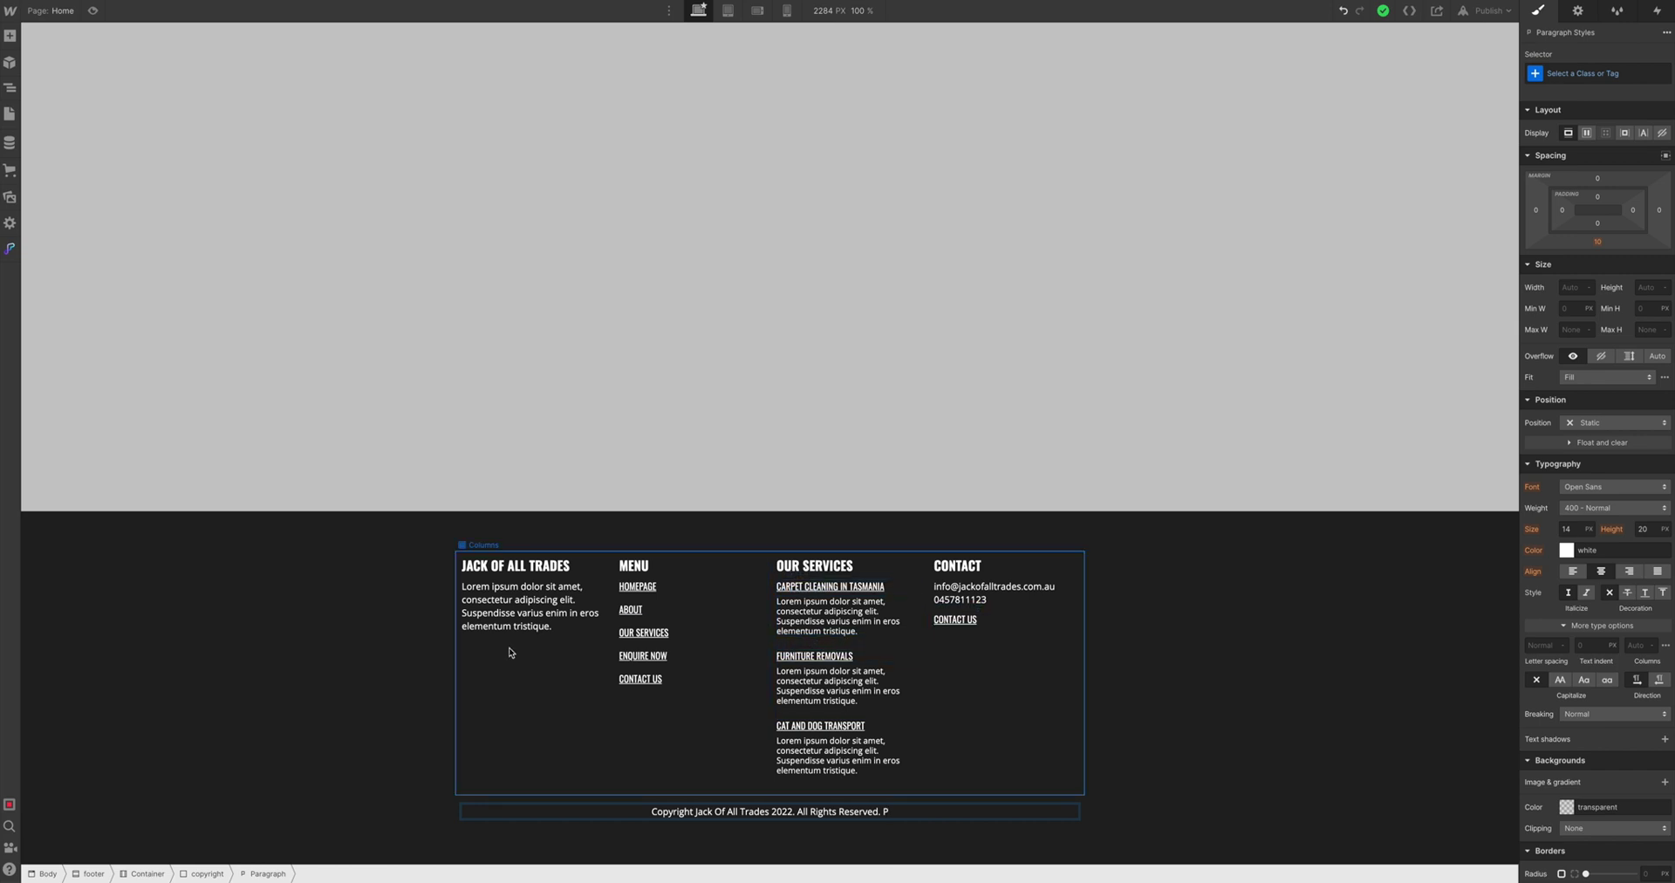
# Copy the ENQUIRE NOW link below the first column's paragraph and reword it 'Privacy Policy'
pyautogui.click(644, 655)
pyautogui.hotkey('ctrl', 'c')
pyautogui.click(544, 619)
pyautogui.hotkey('ctrl', 'v')
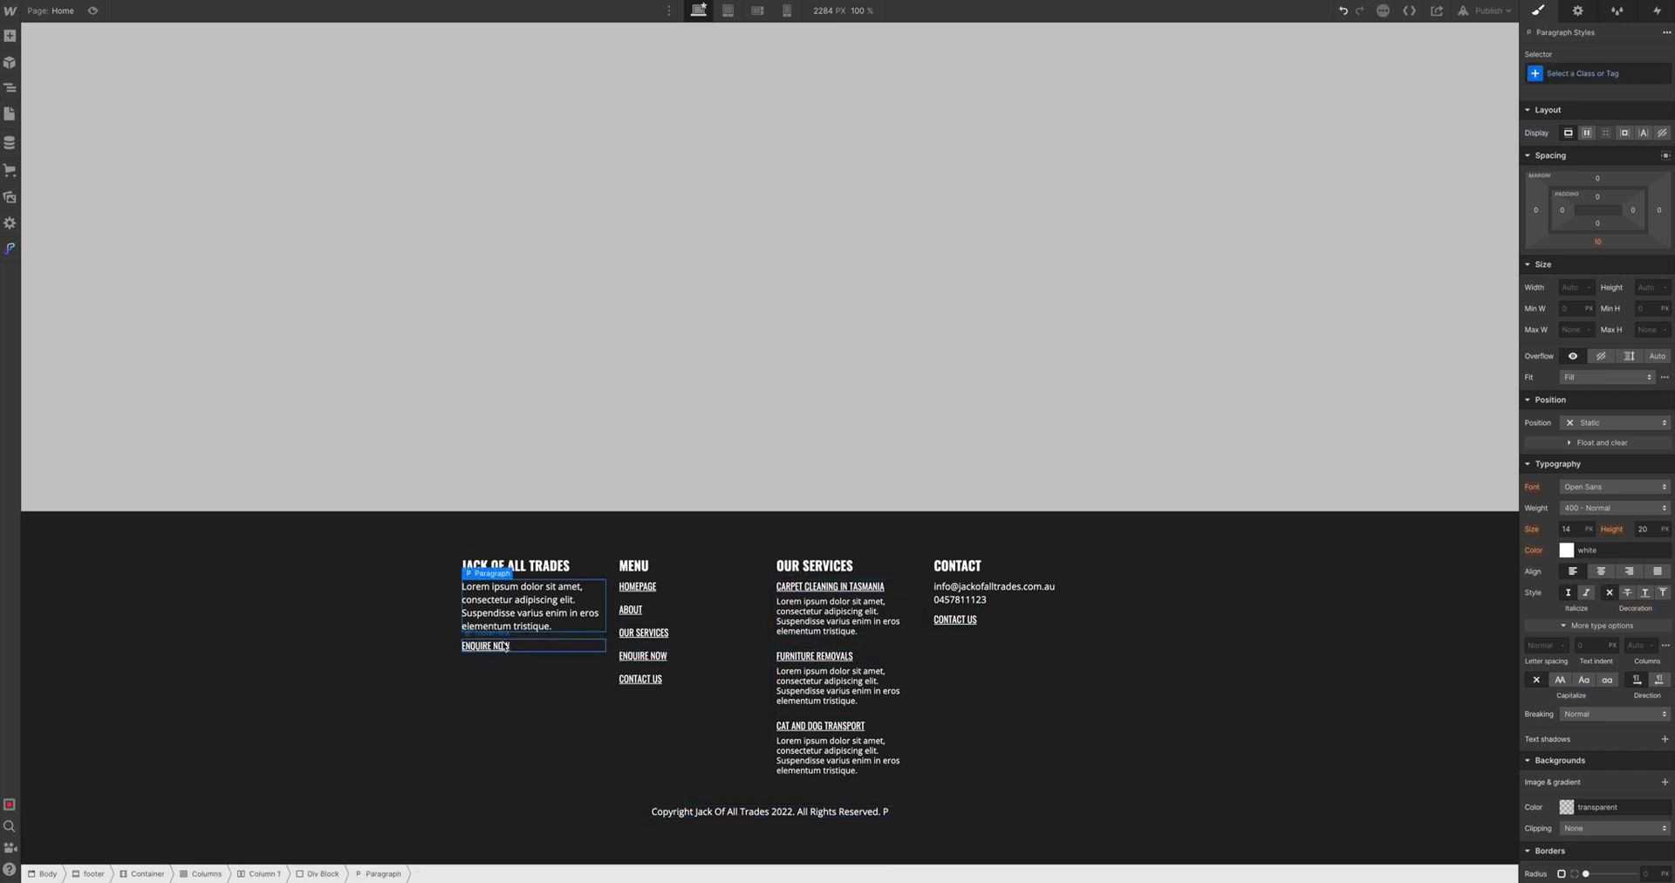
pyautogui.doubleClick(502, 646)
pyautogui.write('P')
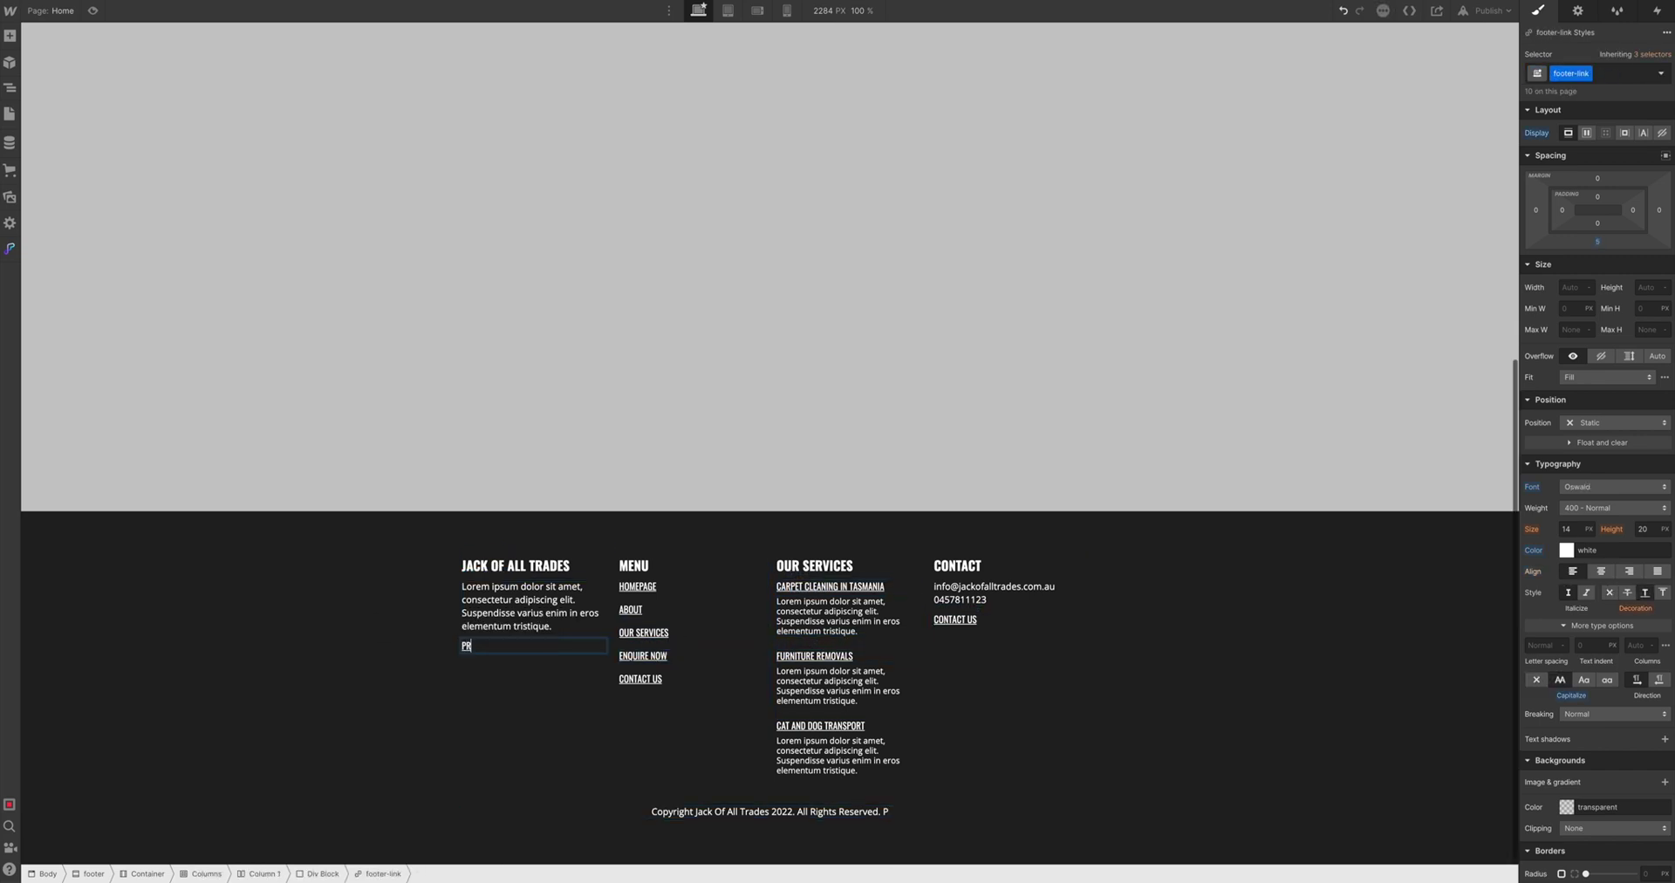
pyautogui.write('rivacy Policy')
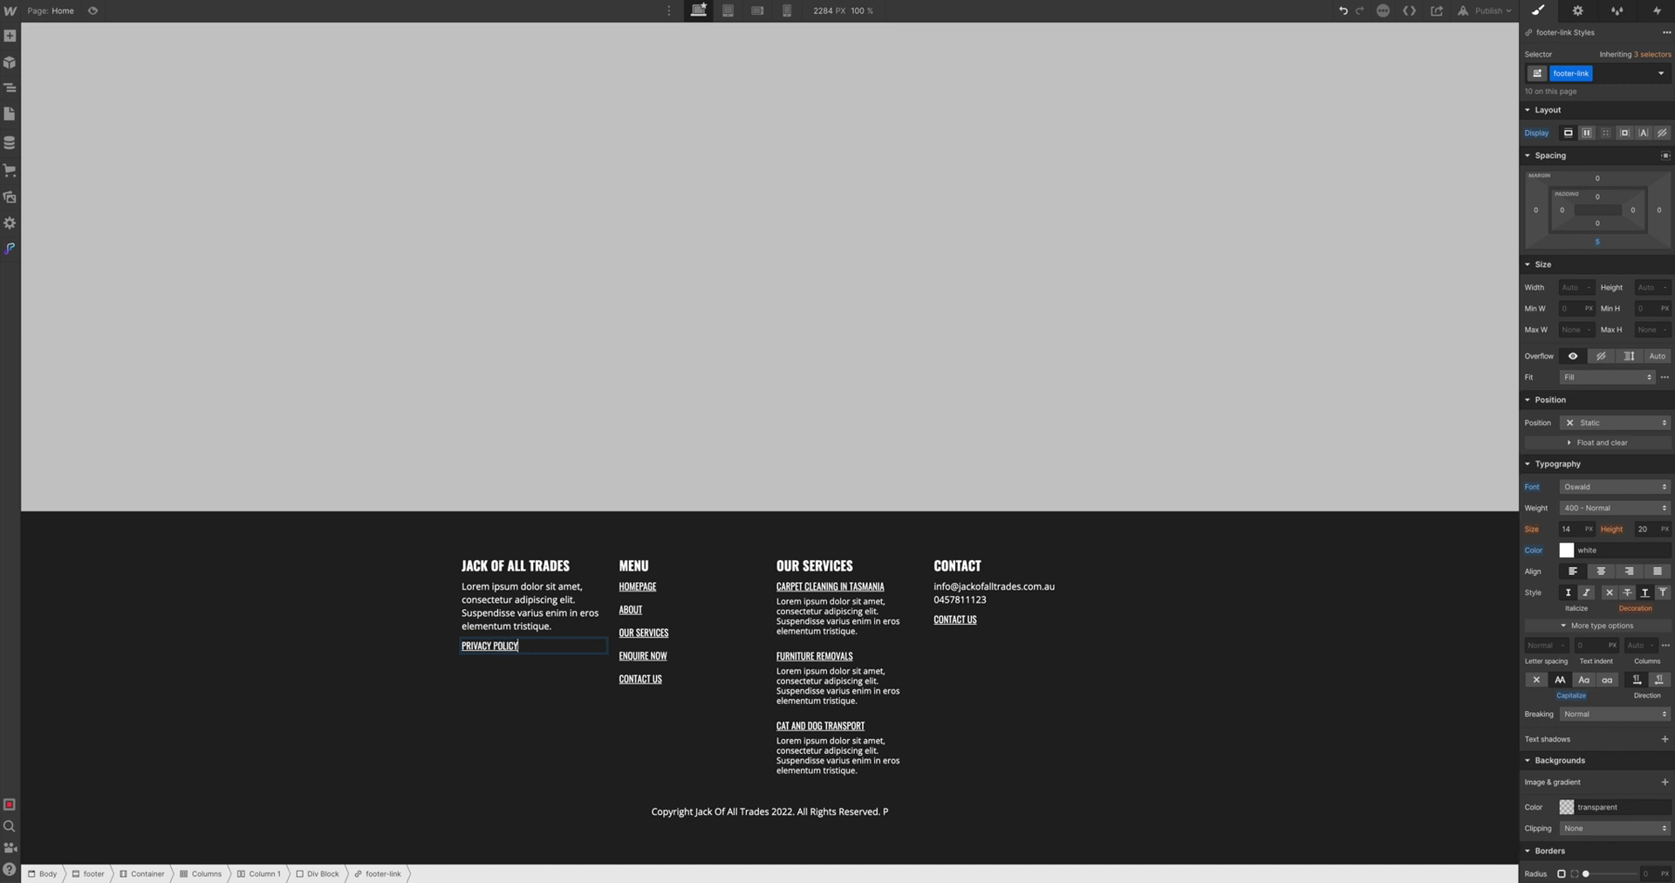
# Append 'Privacy Policy.' to the end of the copyright line
pyautogui.click(888, 812)
pyautogui.write('olic')
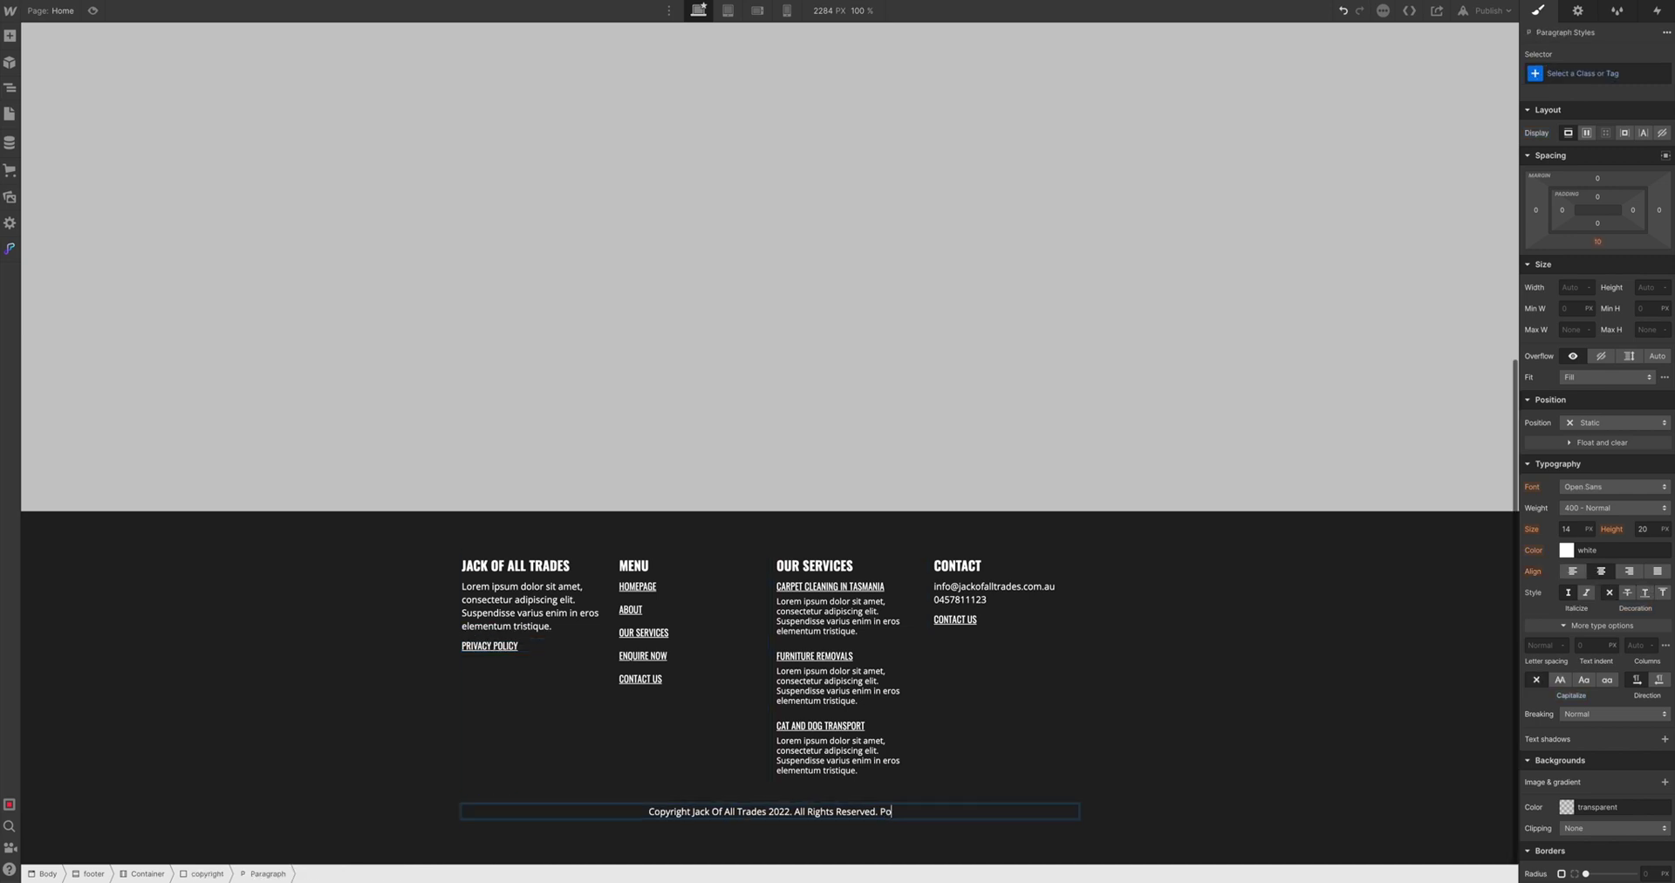
pyautogui.press('BackSpace')
pyautogui.press('BackSpace')
pyautogui.press('BackSpace')
pyautogui.press('BackSpace')
pyautogui.write('rivary p')
pyautogui.press('BackSpace')
pyautogui.press('BackSpace')
pyautogui.press('BackSpace')
pyautogui.press('BackSpace')
pyautogui.write('cy policy')
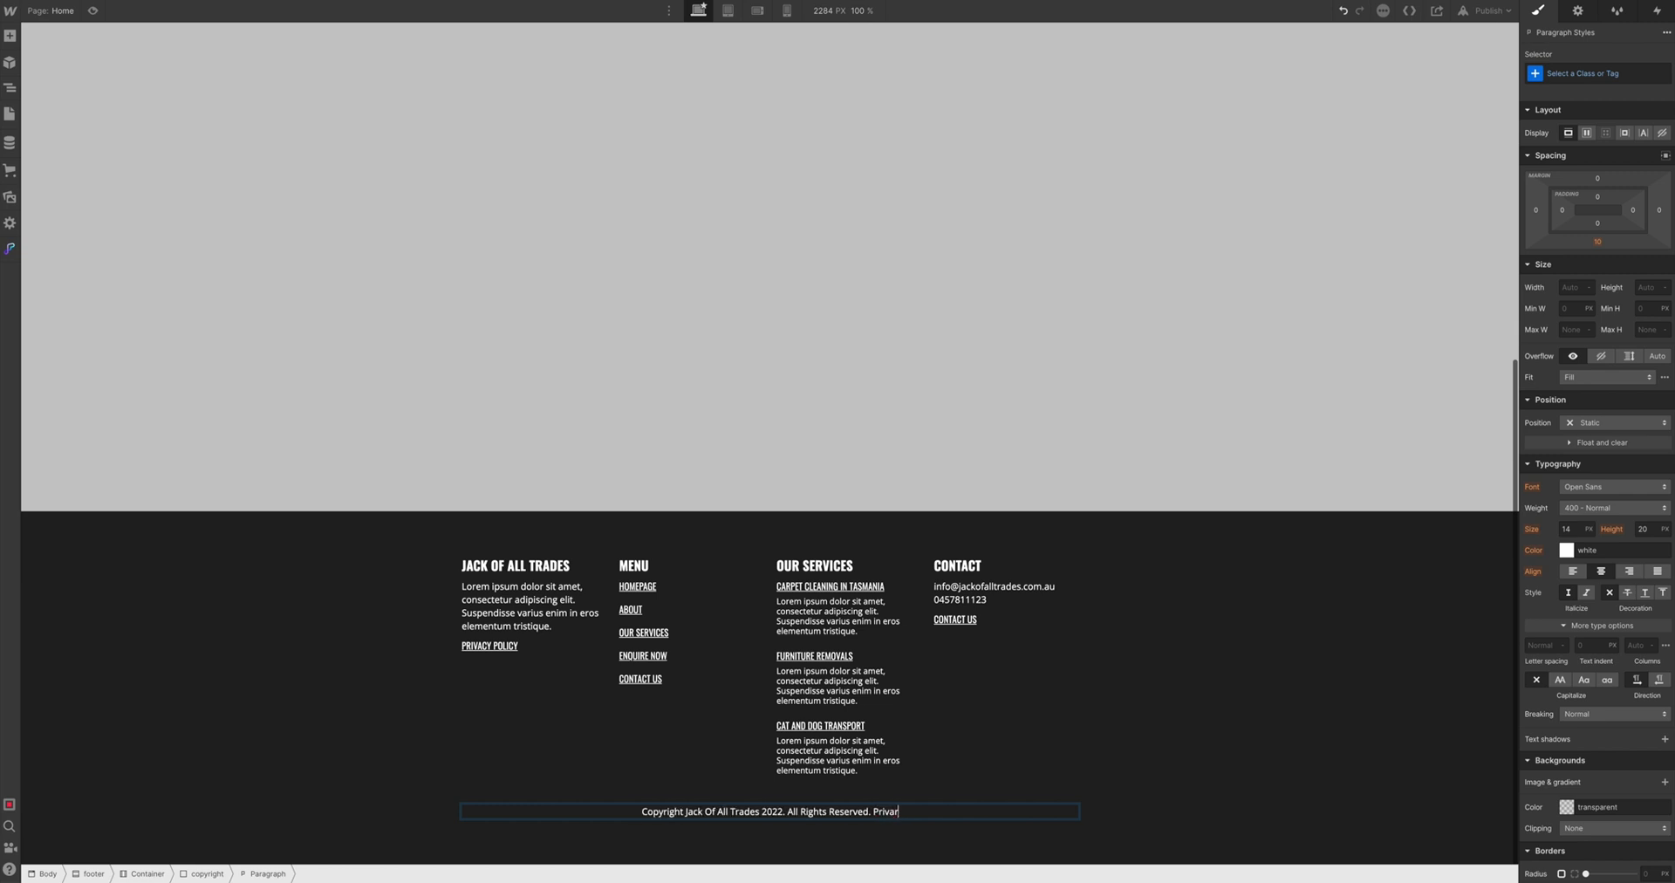
pyautogui.write('.')
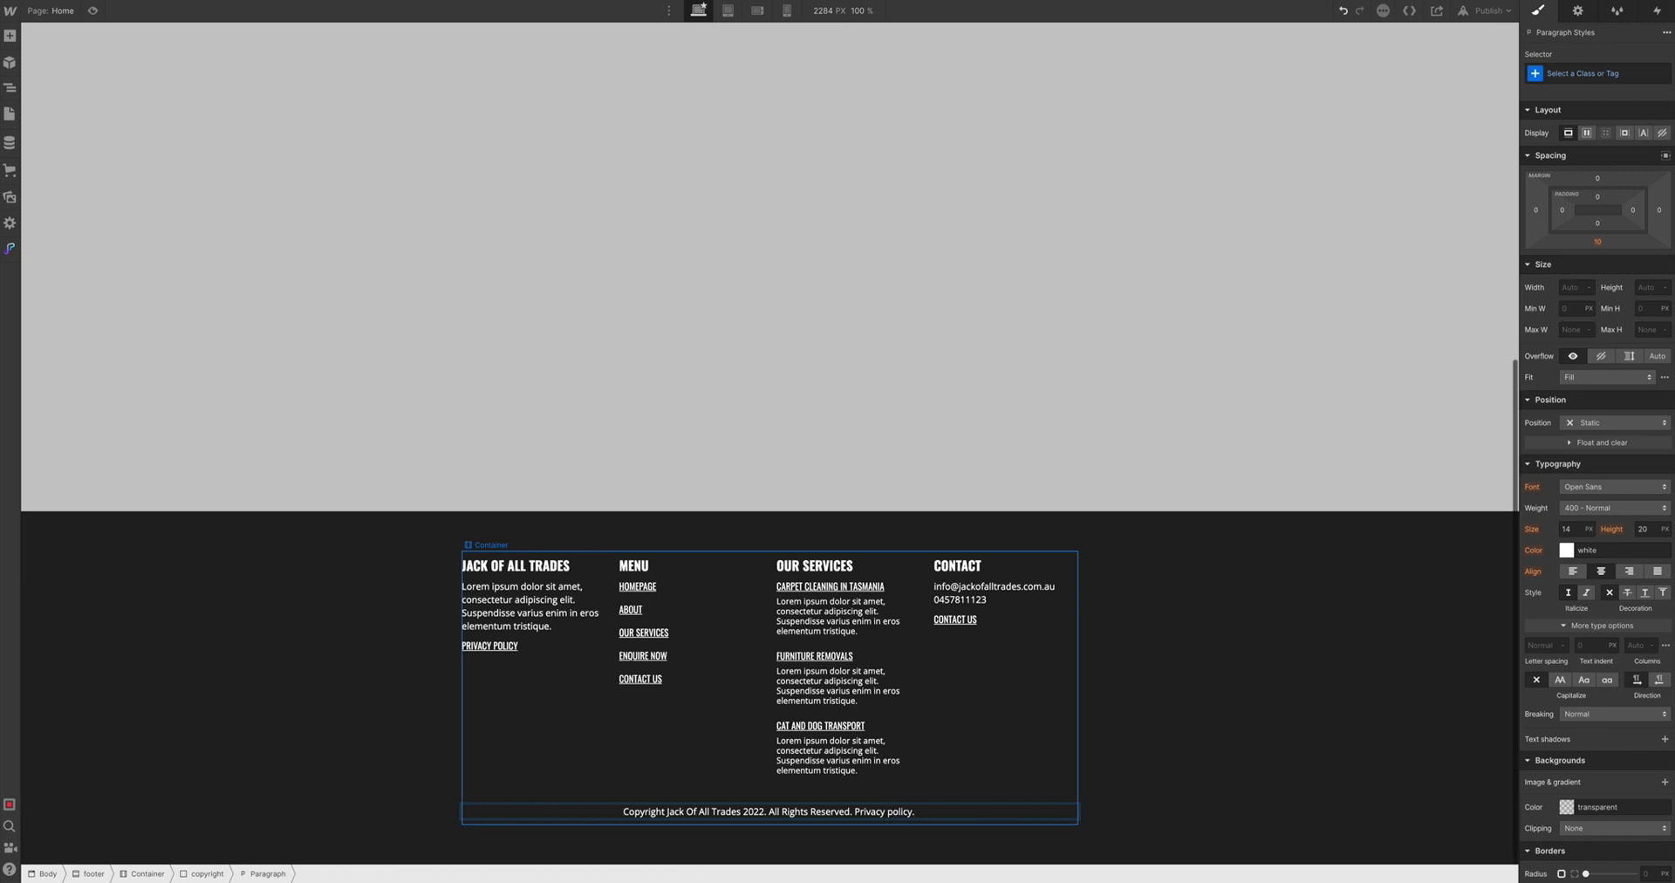
pyautogui.press('BackSpace')
# Capitalise Policy and turn the closing 'Privacy Policy.' words into a page link
pyautogui.write('P')
pyautogui.moveTo(855, 811); pyautogui.dragTo(930, 822)
pyautogui.click(911, 788)
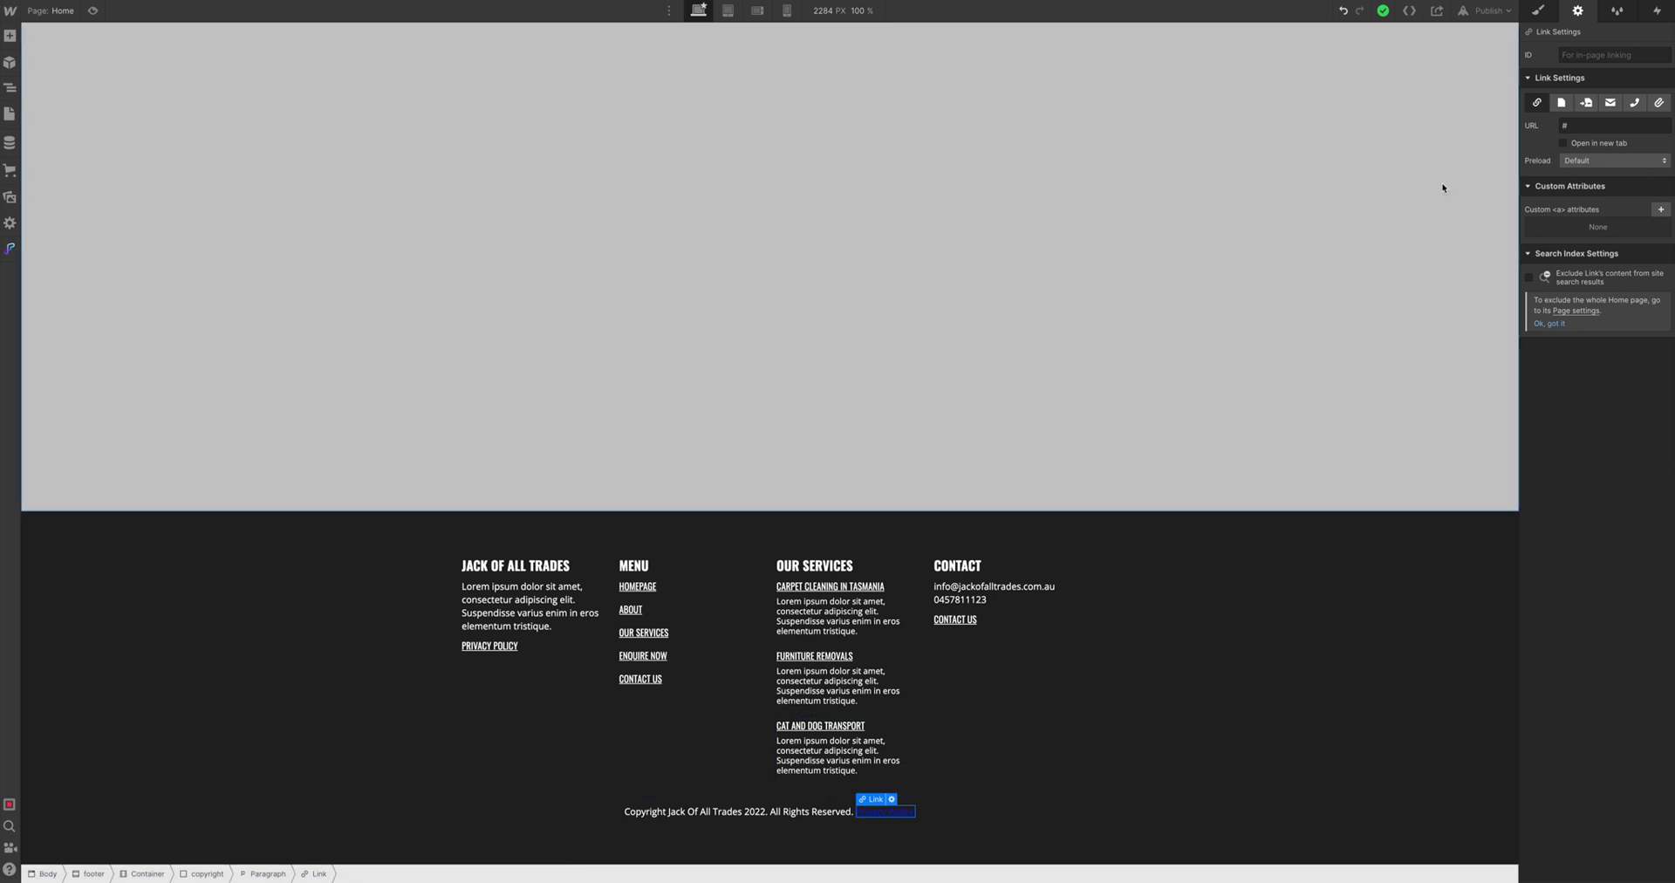
pyautogui.click(1562, 103)
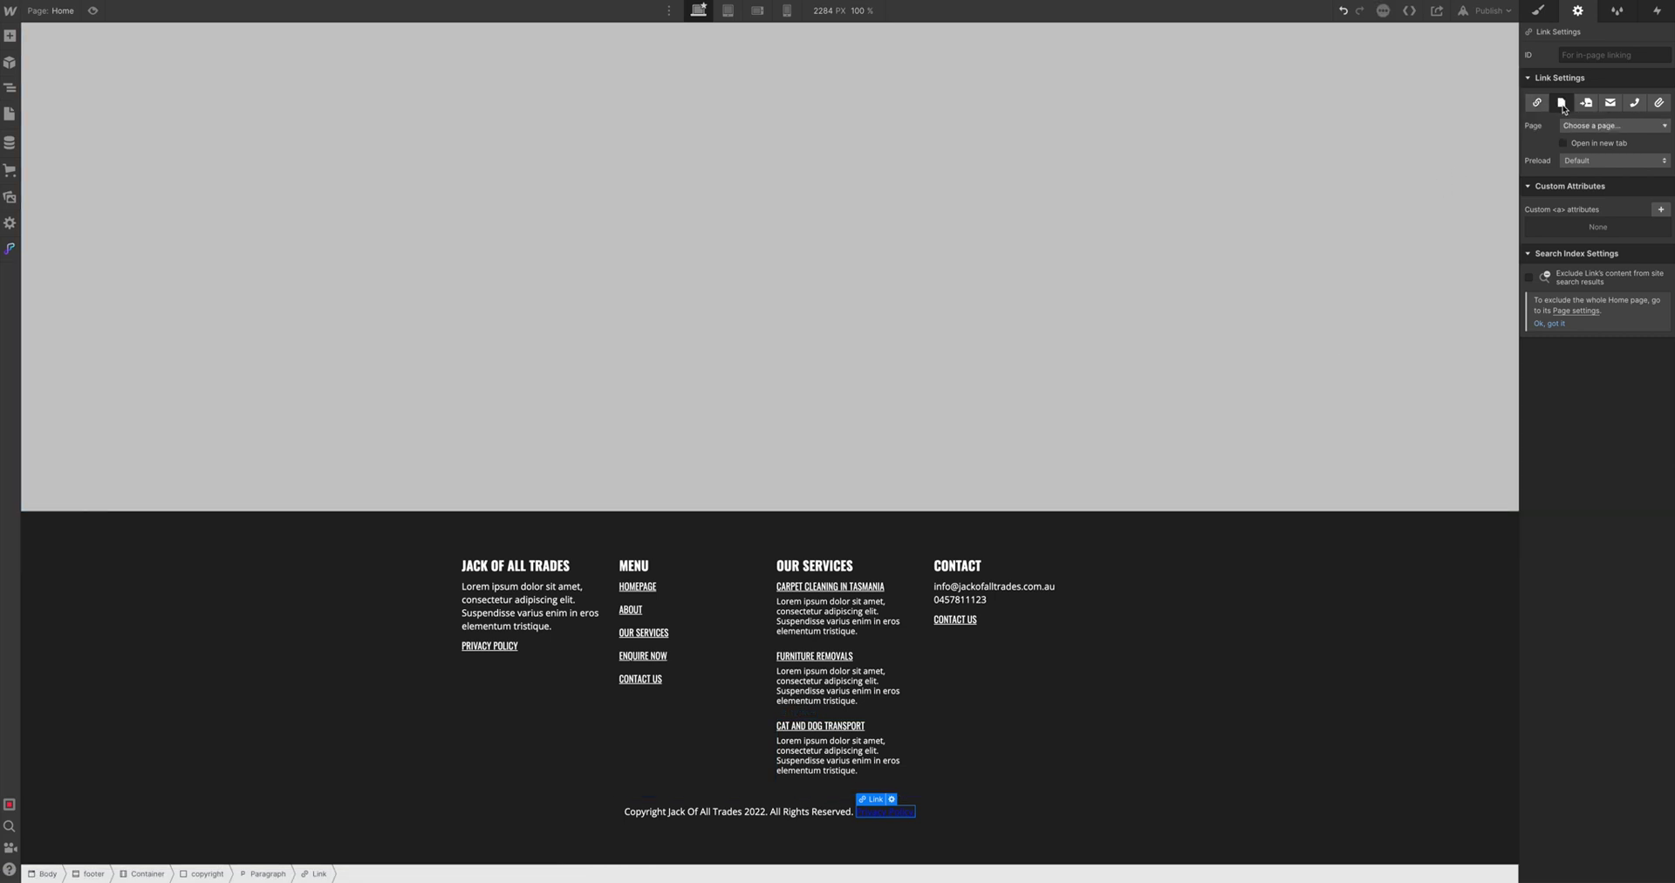
# Give the Privacy Policy link a copyright-link class with white text colour
pyautogui.click(1537, 10)
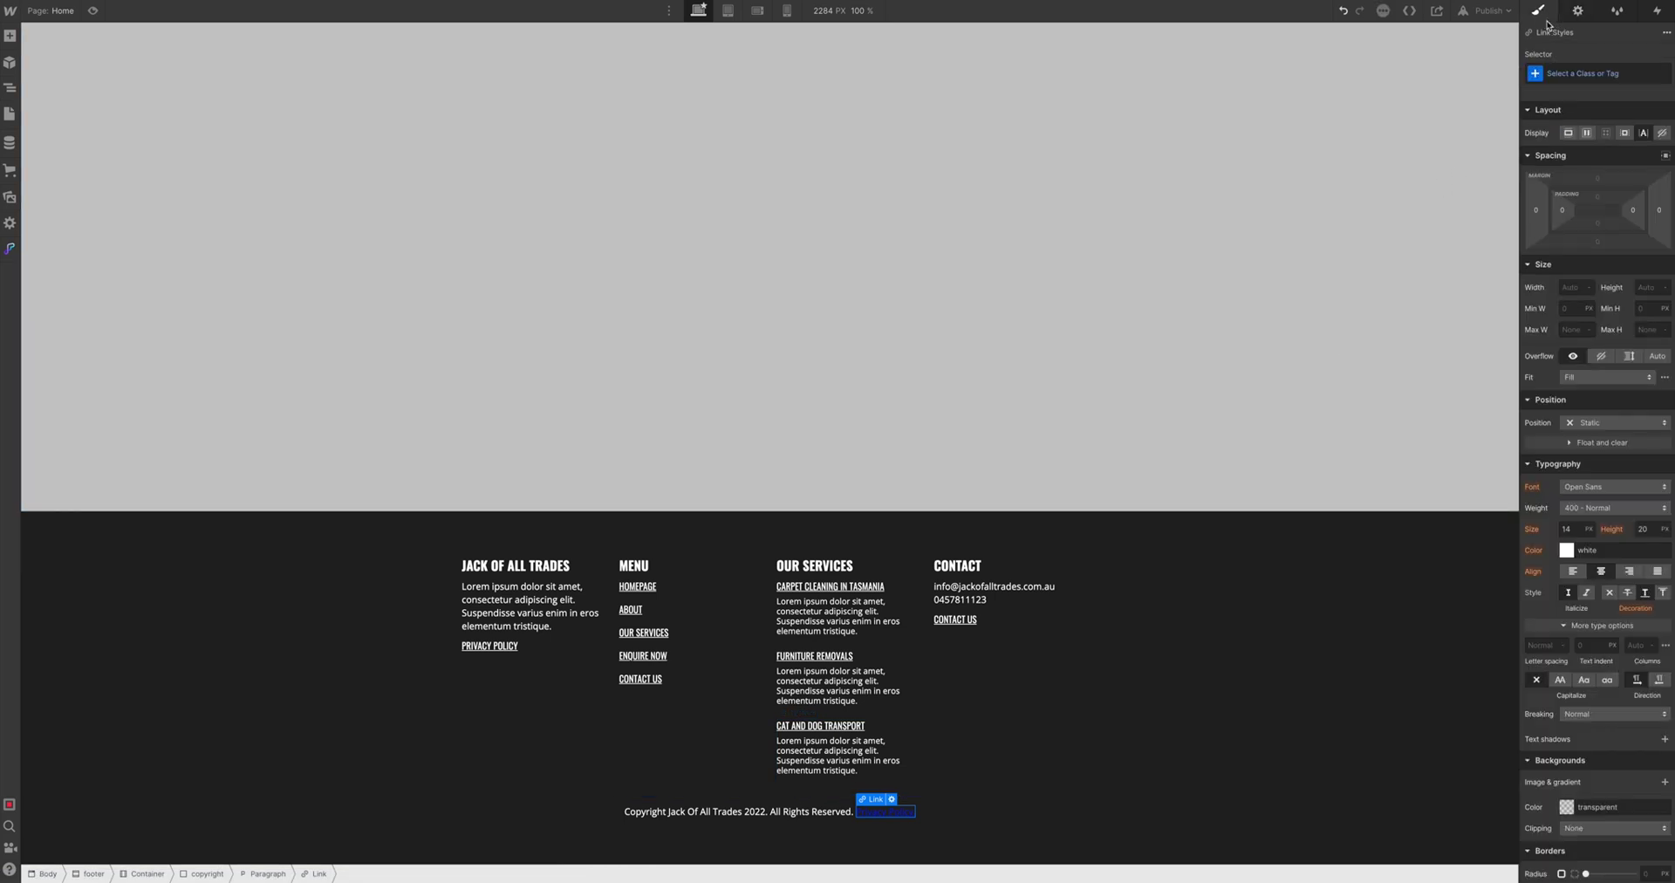
pyautogui.click(1571, 79)
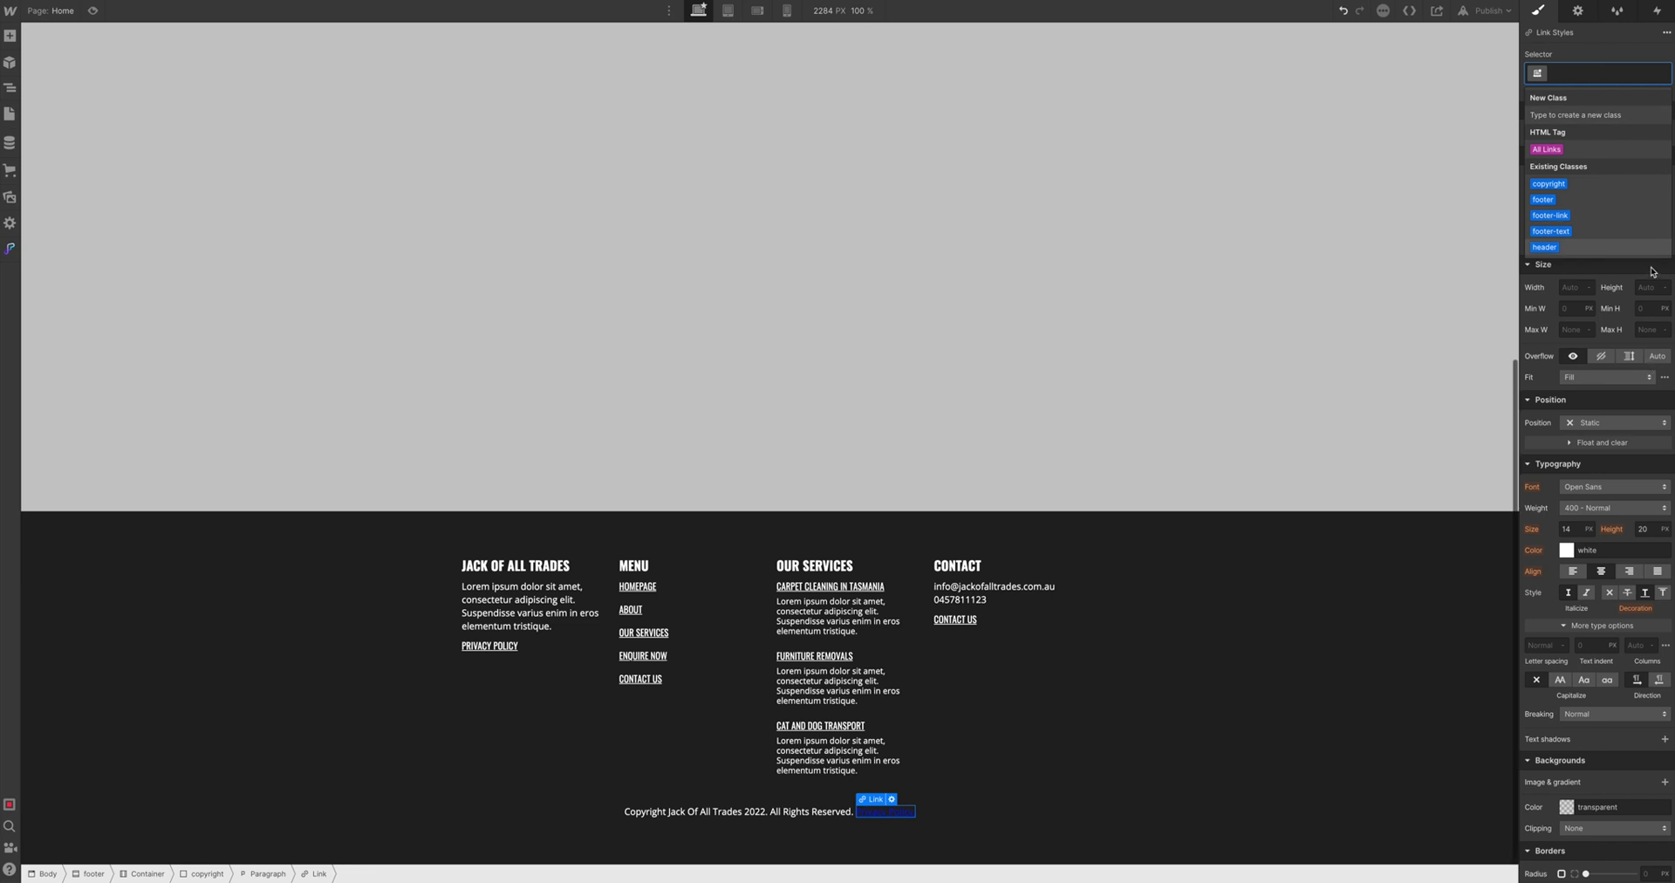
pyautogui.write('copyright-')
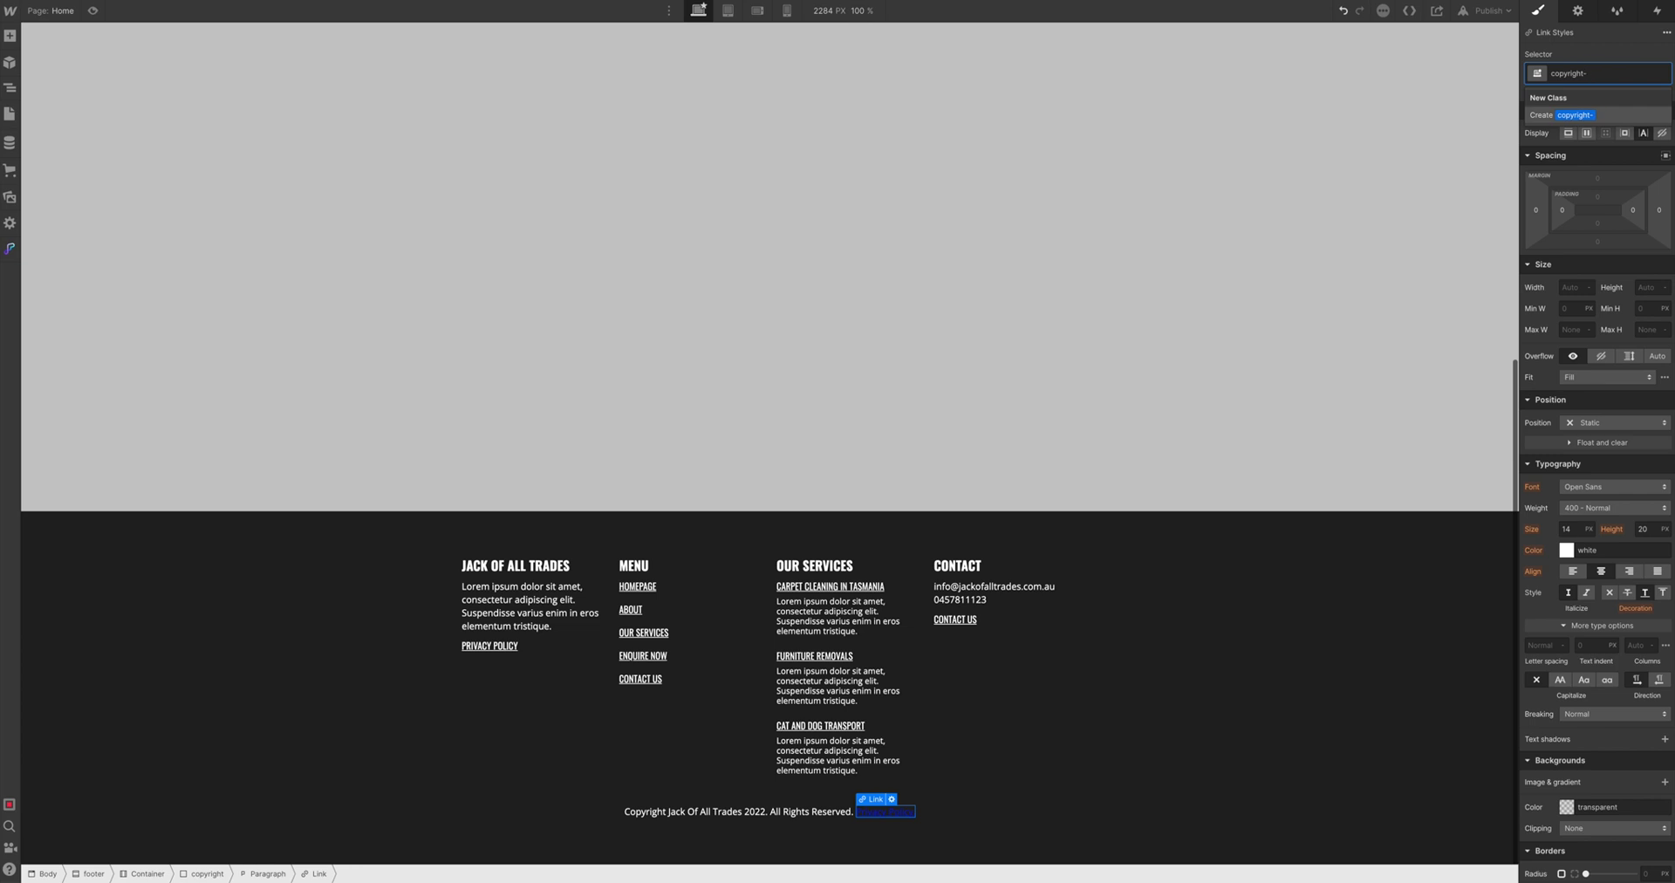
pyautogui.write('inlink')
pyautogui.press('Return')
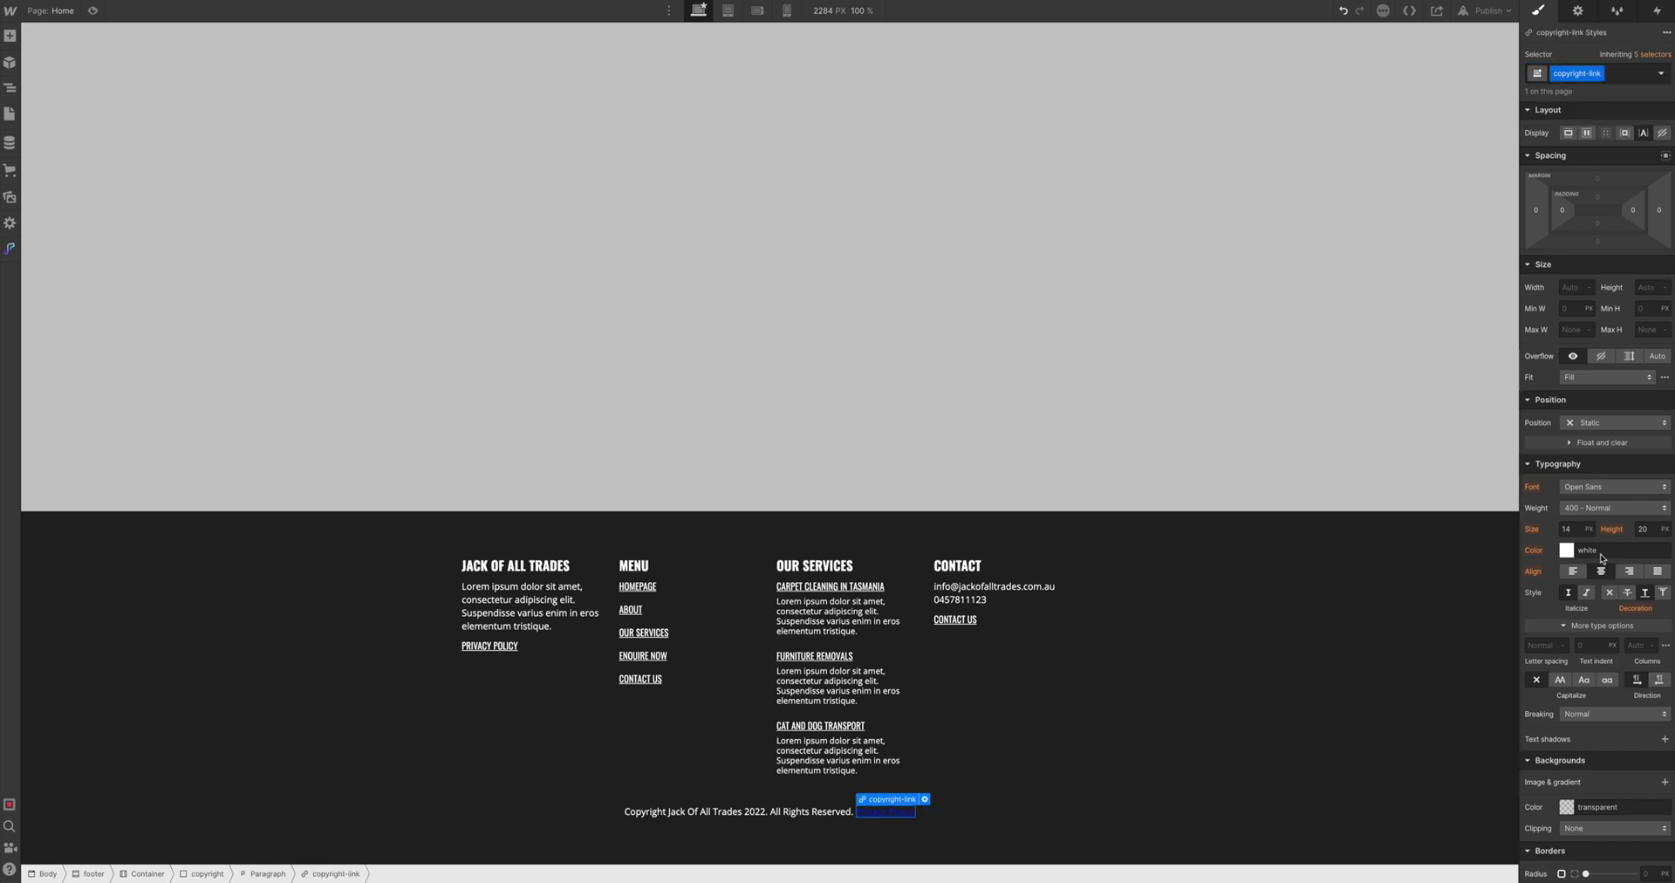
pyautogui.click(1599, 548)
pyautogui.press('Return')
pyautogui.write('white')
# Select the Contact column and its CARPET CLEANING IN TASMANIA and CONTACT US links
pyautogui.click(1350, 580)
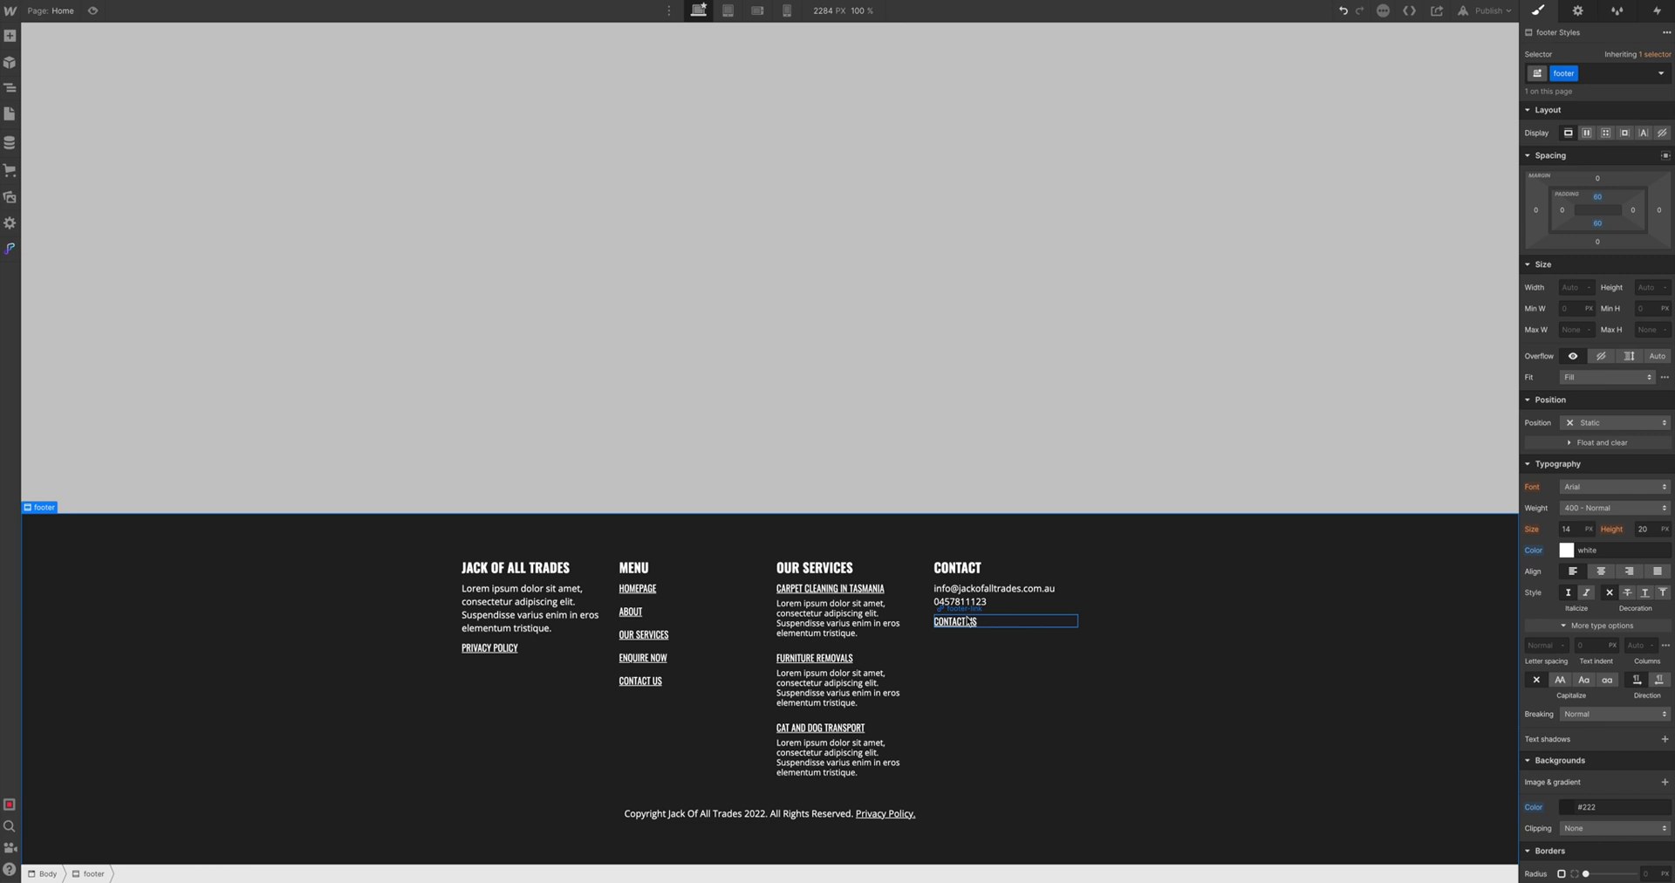
pyautogui.click(1032, 621)
pyautogui.click(882, 589)
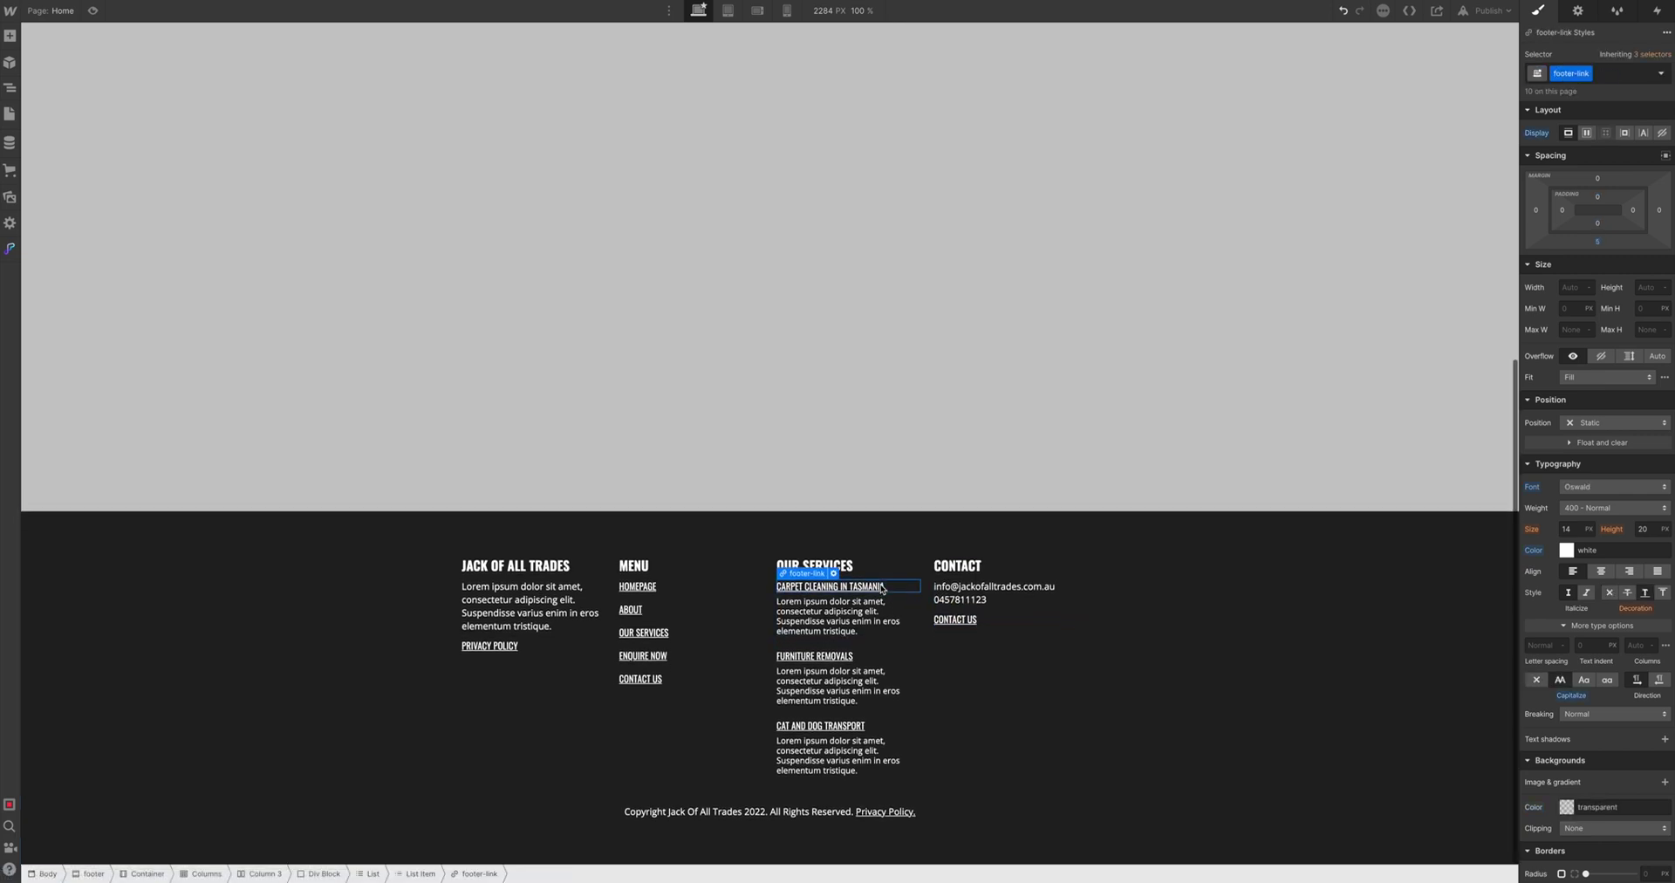
pyautogui.click(973, 620)
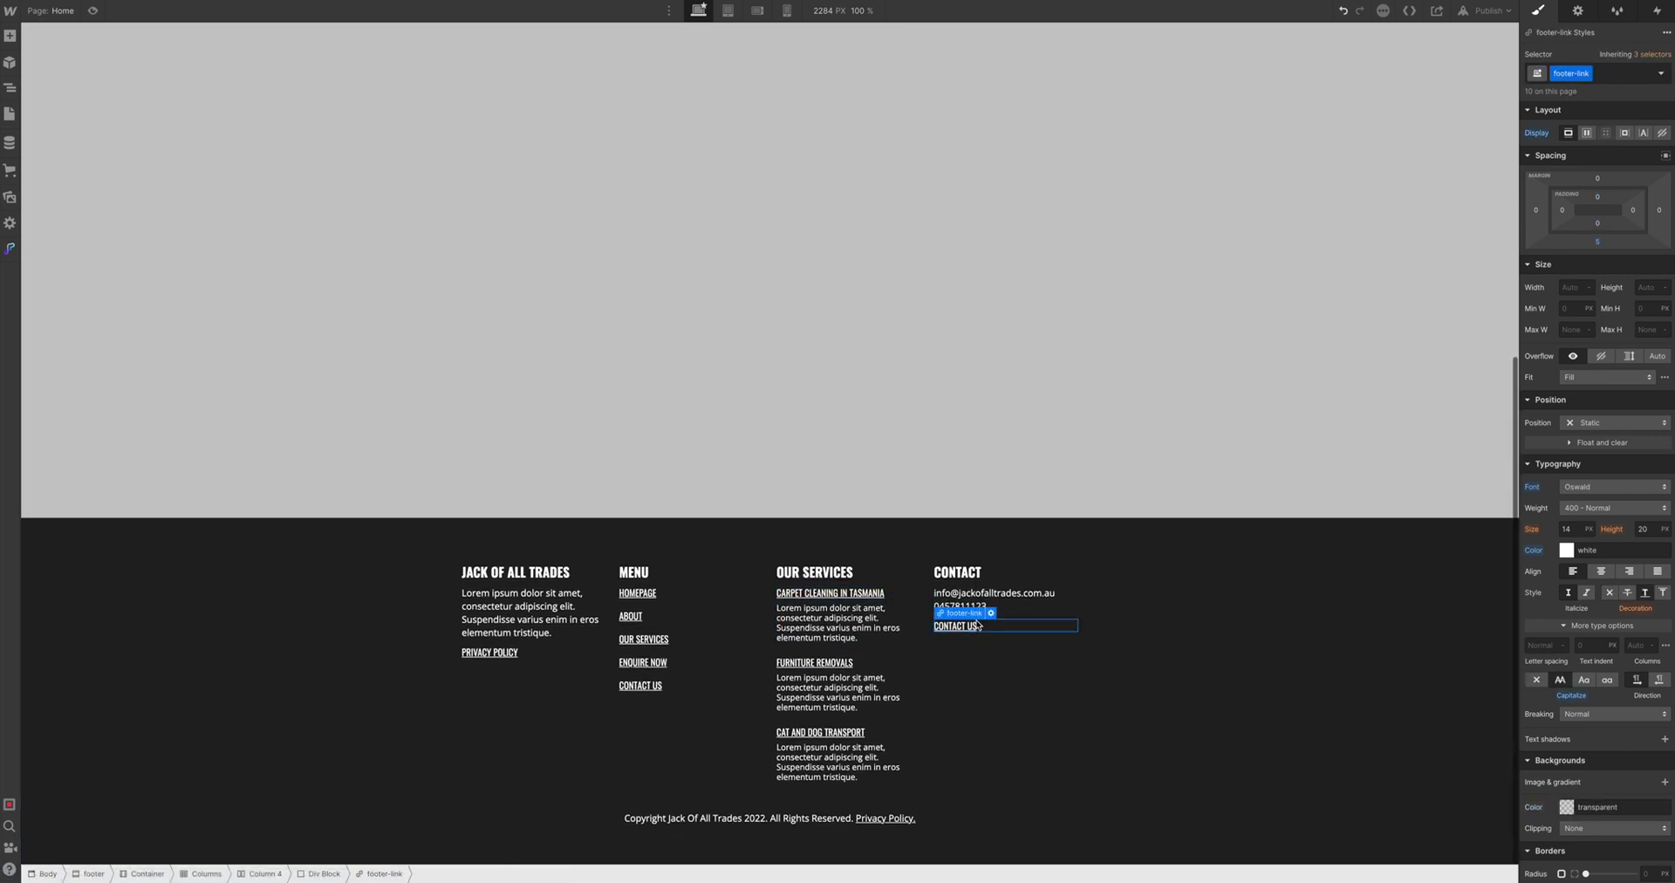